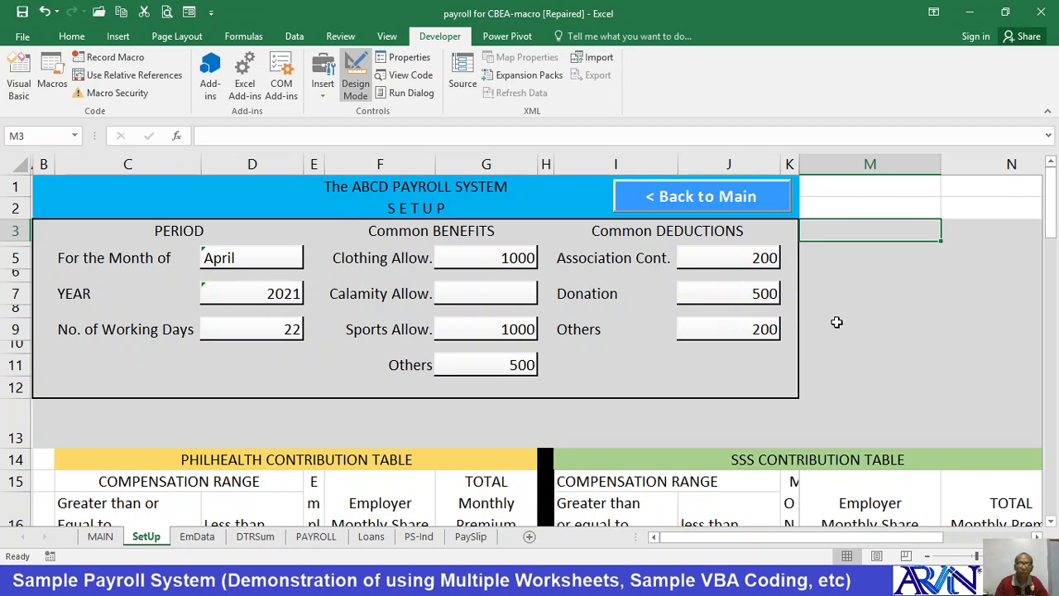
key("Down")
key("Down")
key("Down")
key("Down")
key("Down")
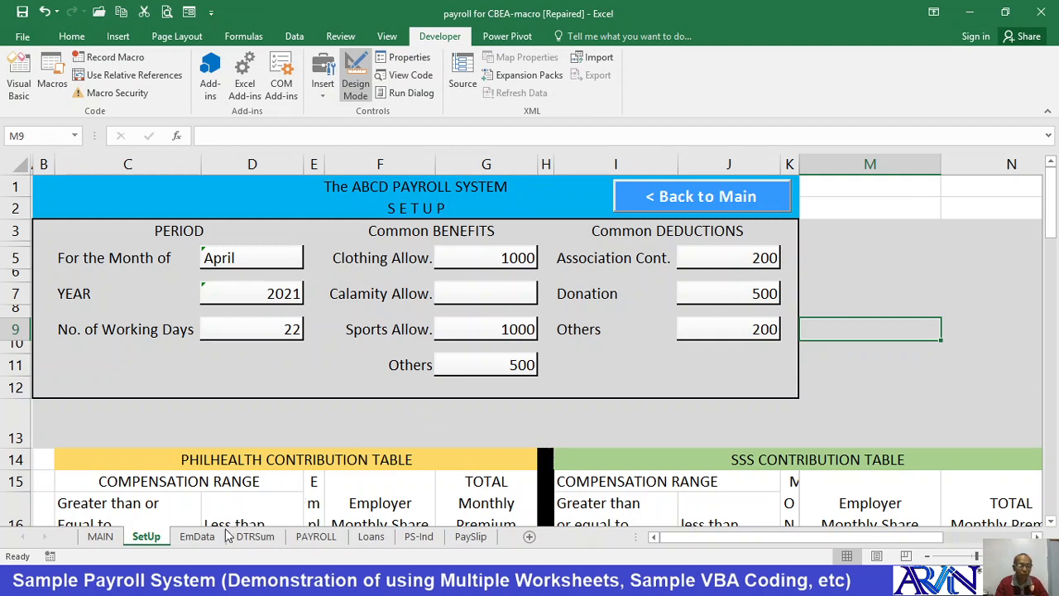
- View the MAIN menu sheet and look over the contribution tables on the SetUp sheet
left_click(100, 536)
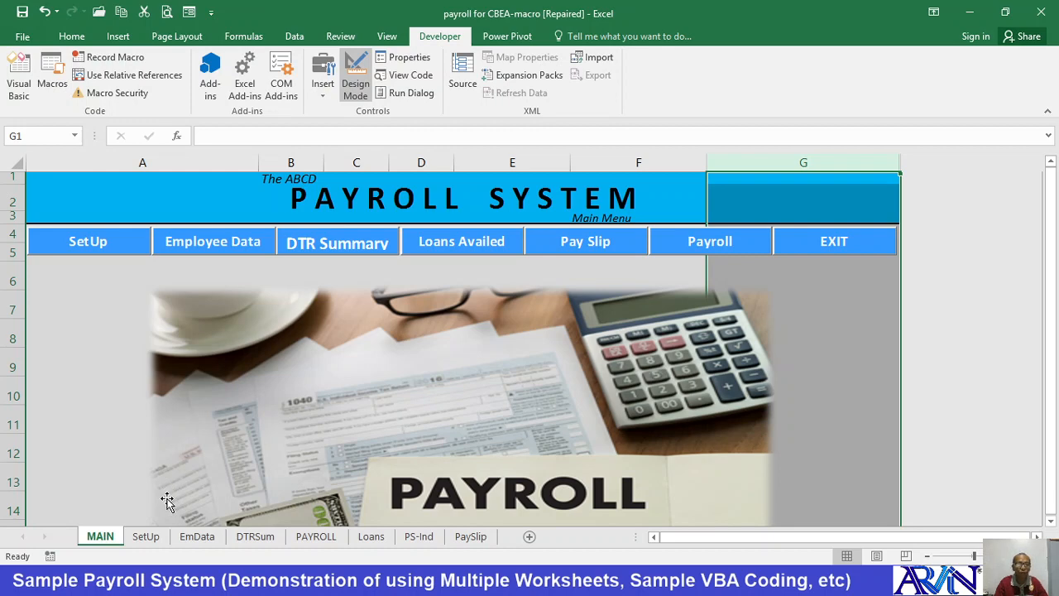
left_click(145, 537)
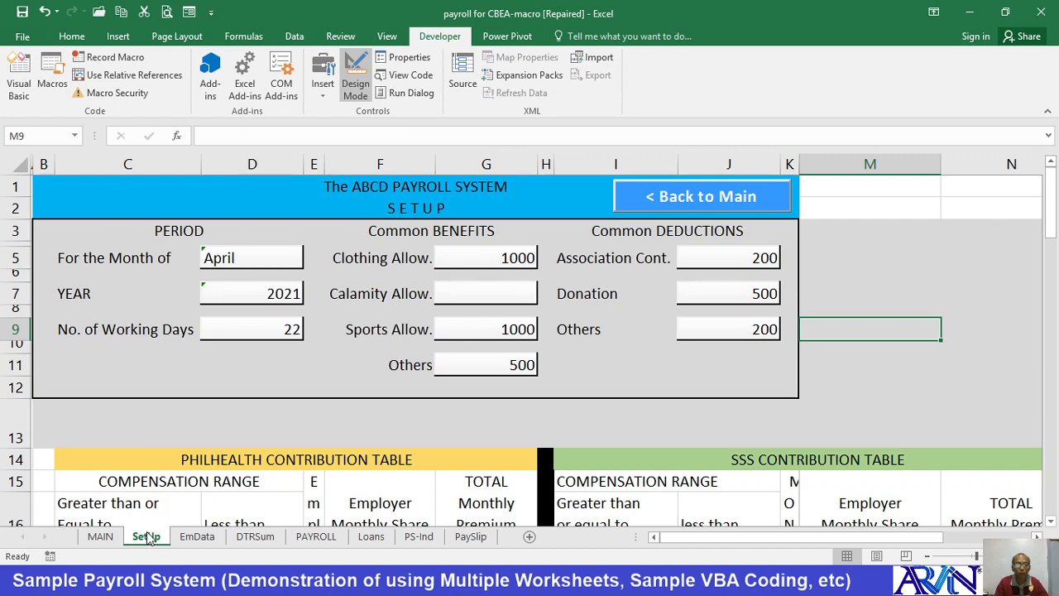
scroll(242, 515, "down", 4)
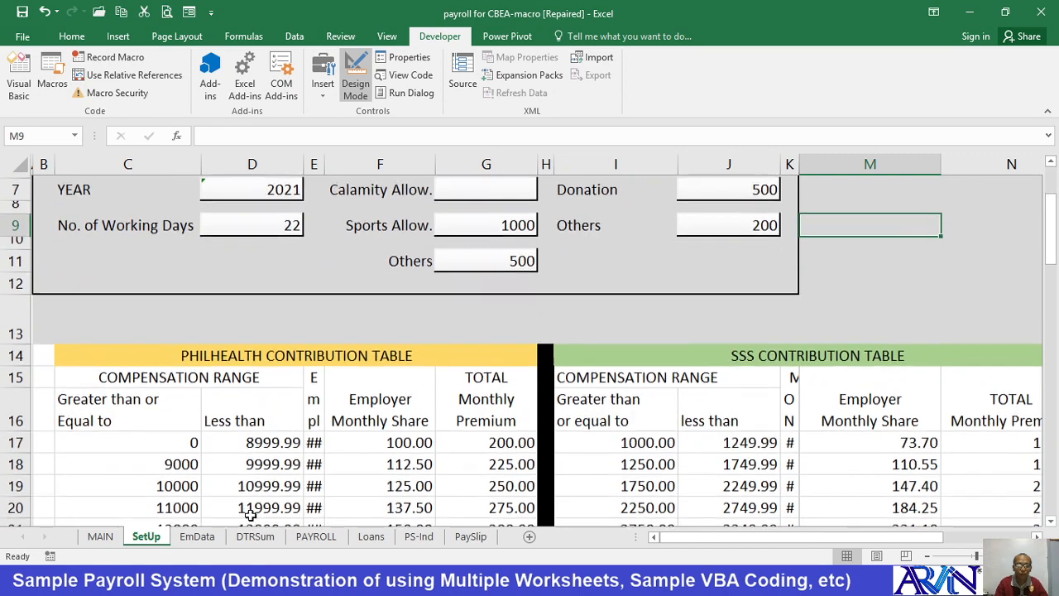
scroll(255, 514, "down", 2)
scroll(257, 512, "up", 5)
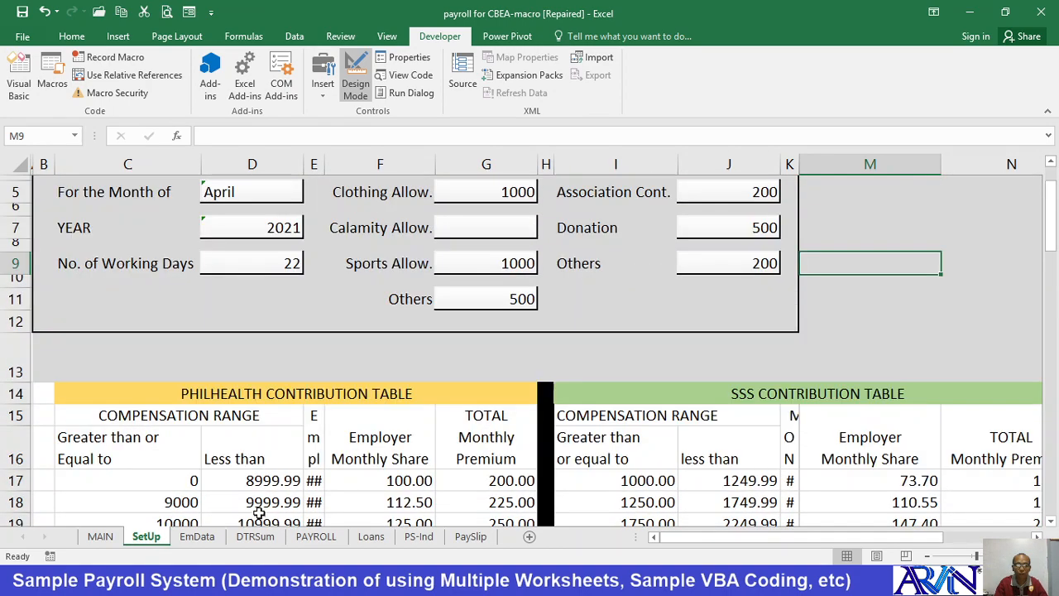
scroll(273, 493, "up", 2)
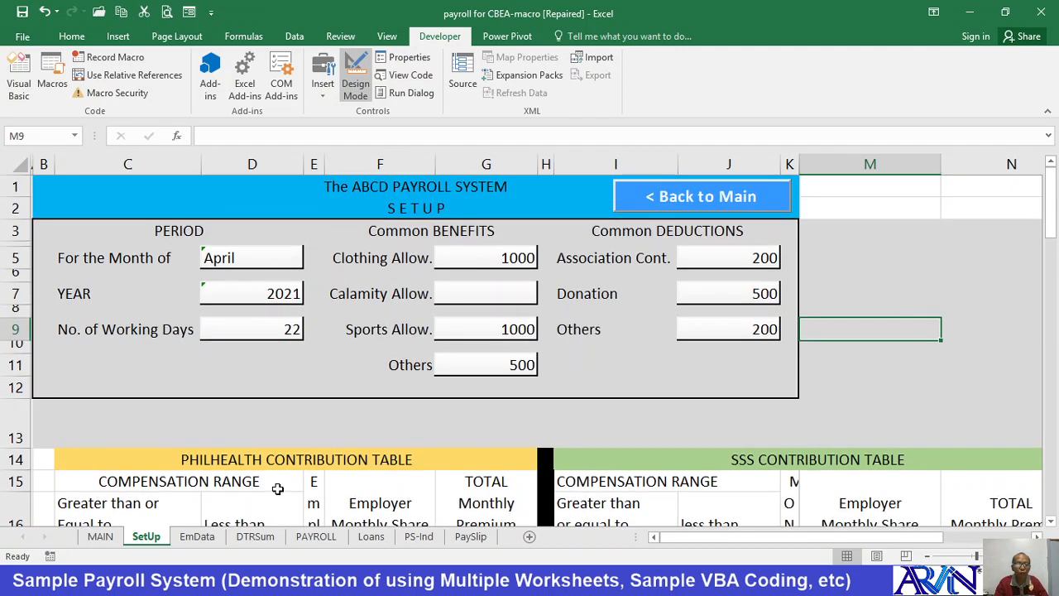
- Inspect the month, year and number of working days cells in the PERIOD section of the SetUp sheet
left_click(260, 253)
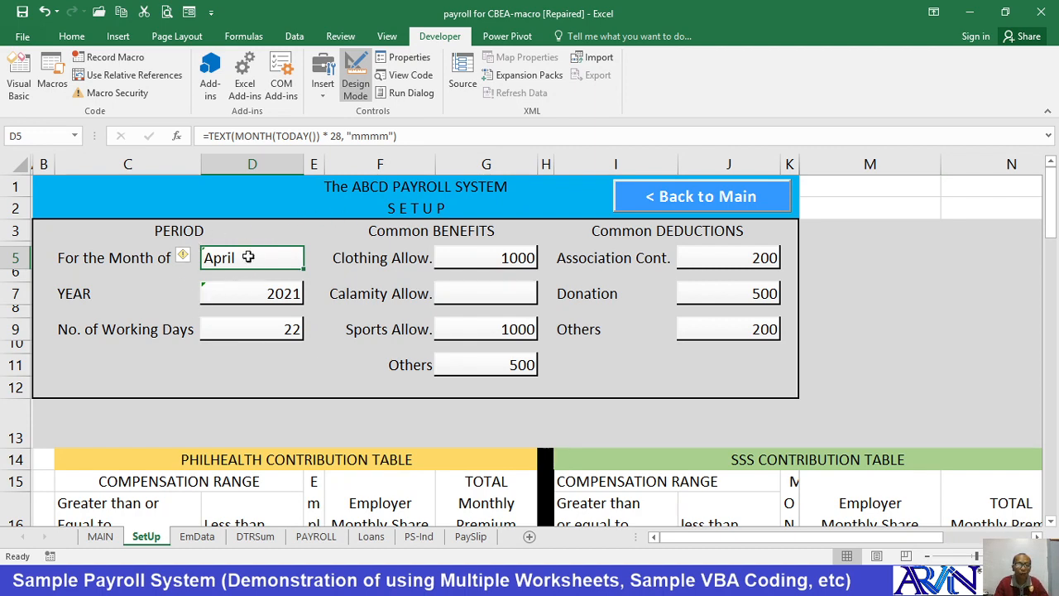
left_click(263, 298)
left_click(273, 332)
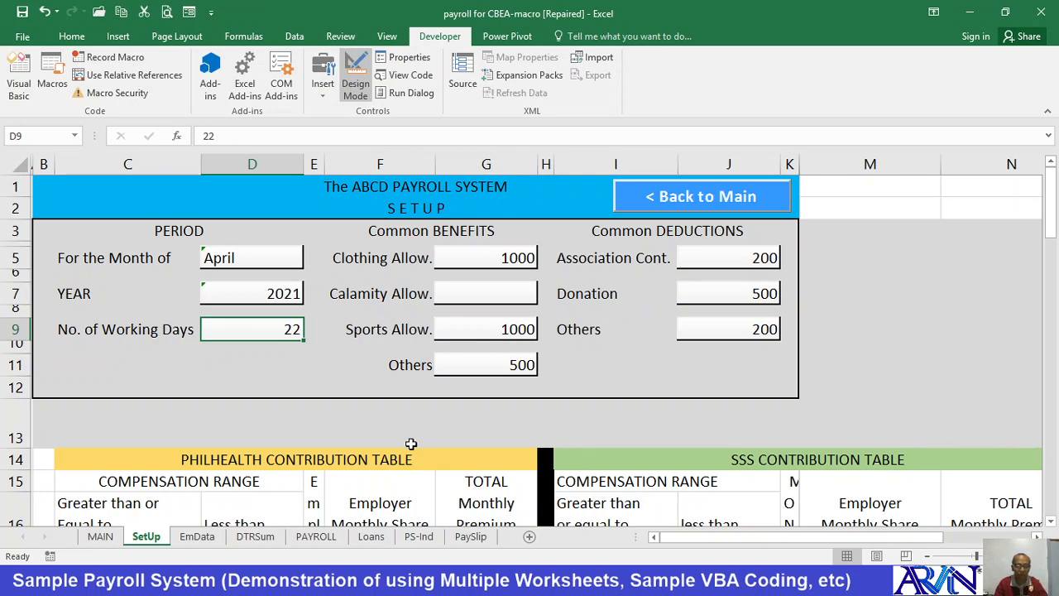
- Examine the employee records on the EmData sheet and the absence, tardiness and cash advance entries on the DTRSum sheet
left_click(197, 537)
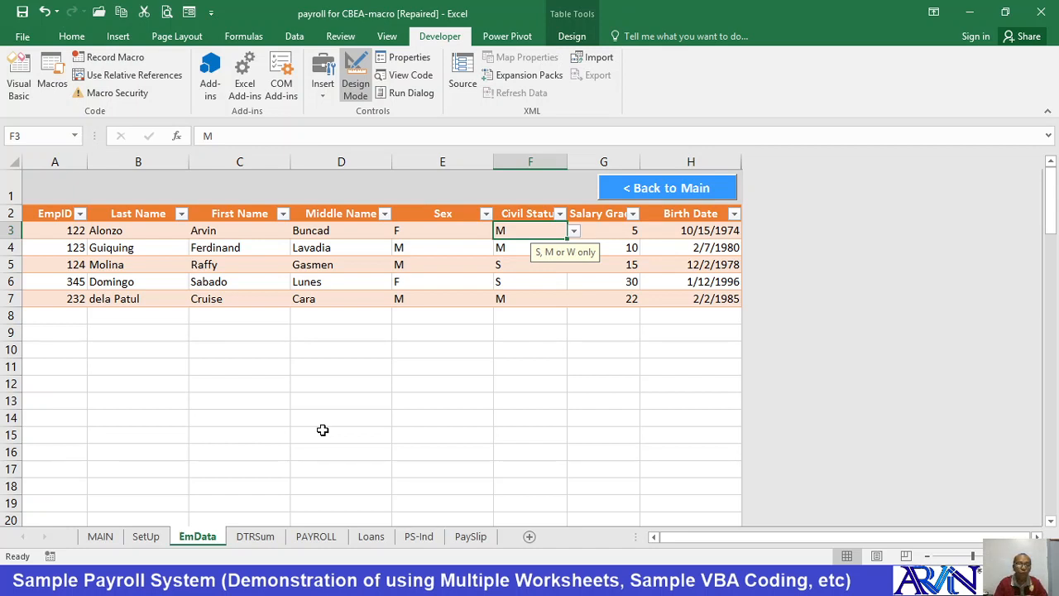
left_click(75, 234)
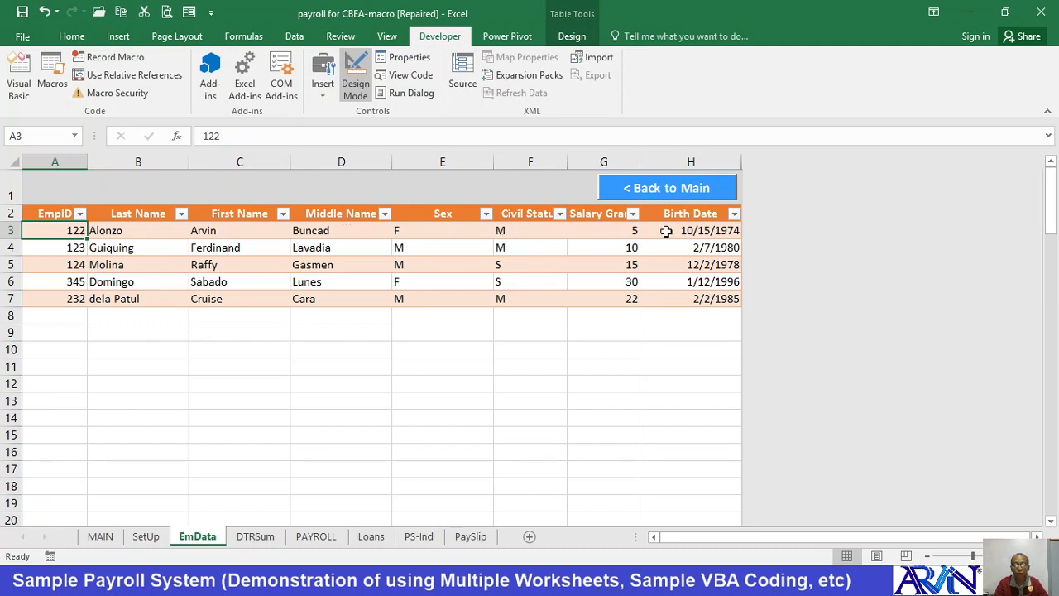
left_click(256, 539)
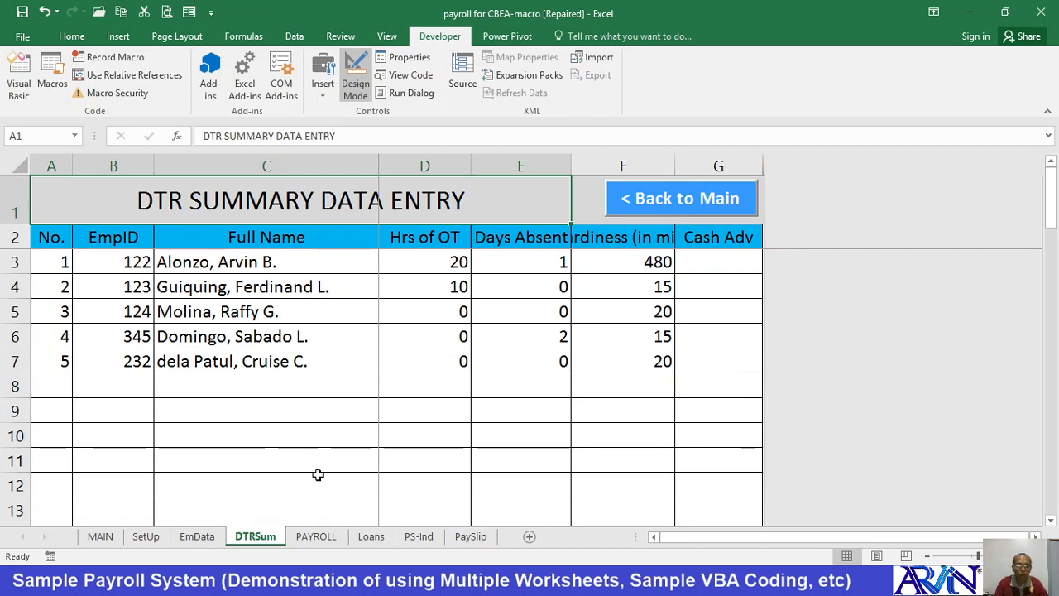
left_click(342, 402)
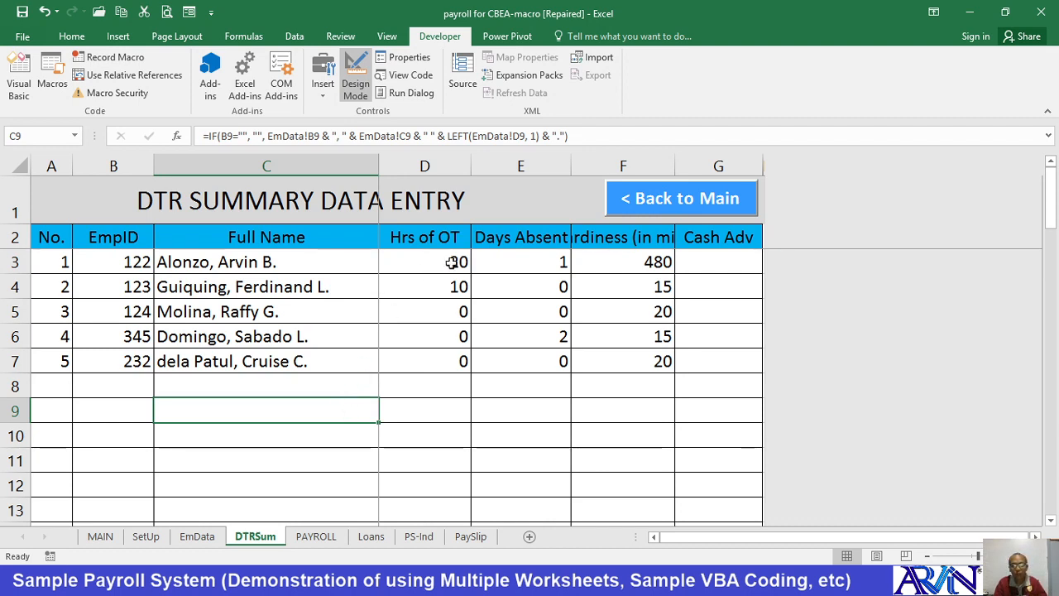
left_click(506, 263)
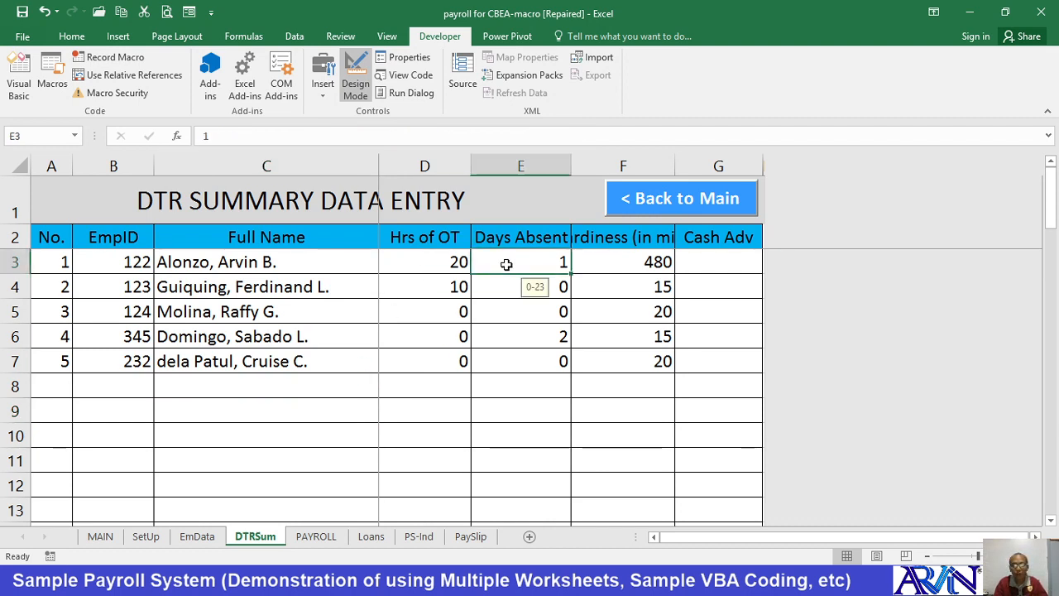
left_click(612, 269)
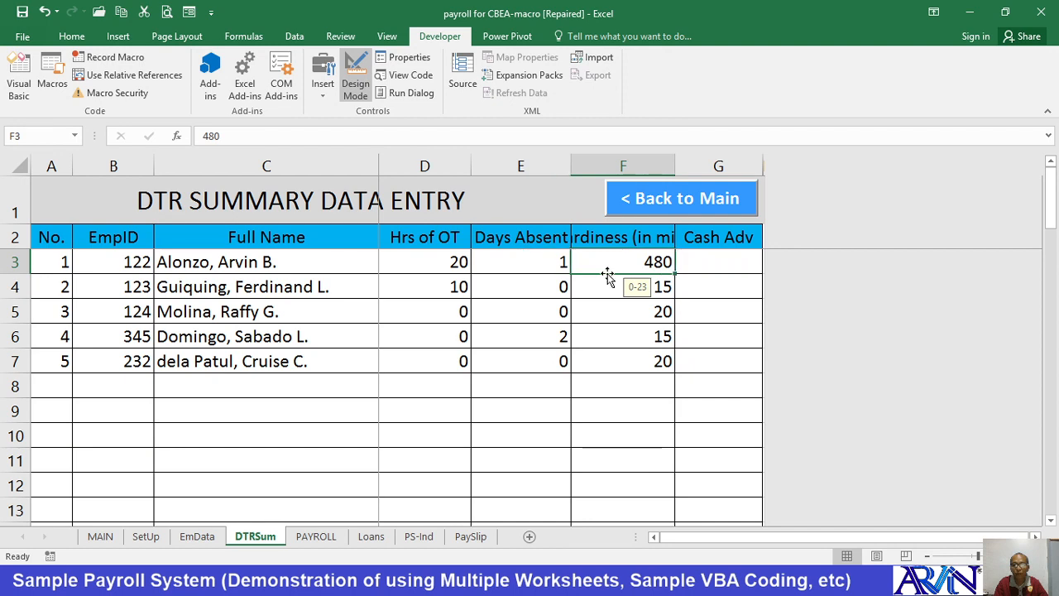
left_click(715, 263)
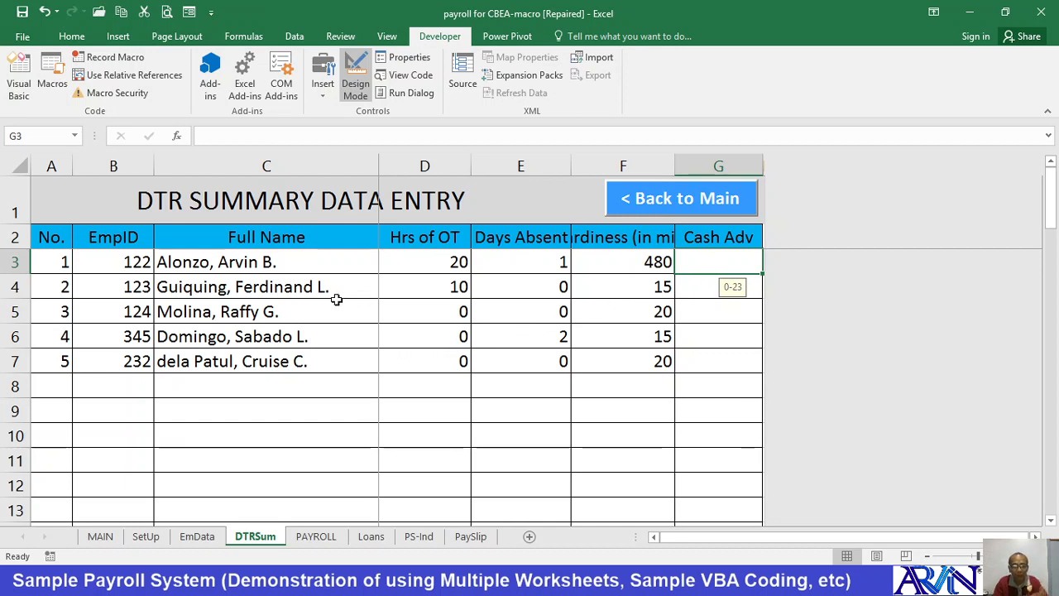
- Inspect the clothing allowance and birthday incentive formulas in the second employee's row of the PAYROLL sheet
left_click(323, 536)
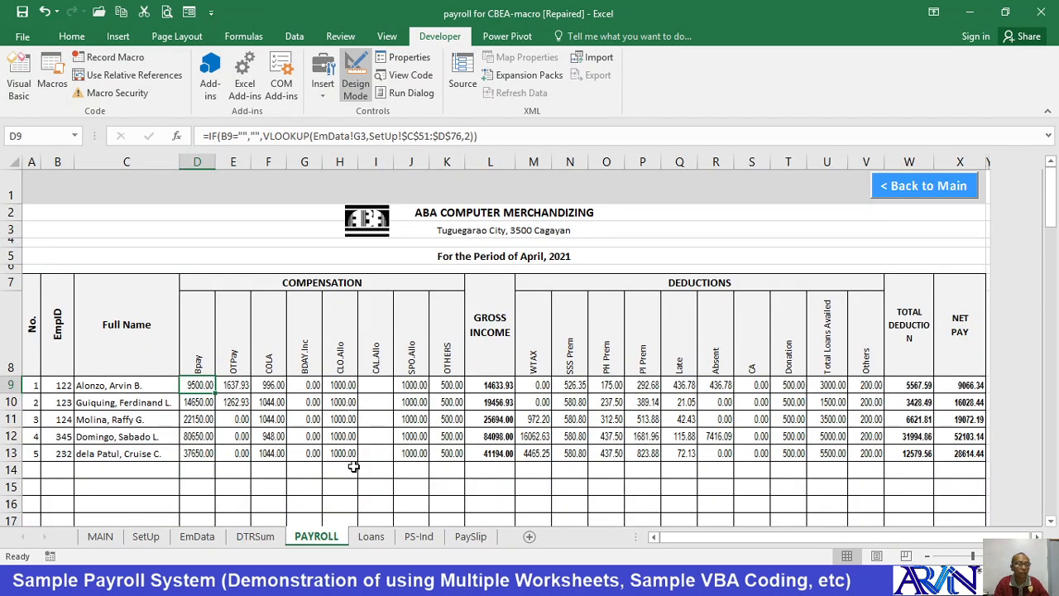
scroll(354, 467, "down", 1)
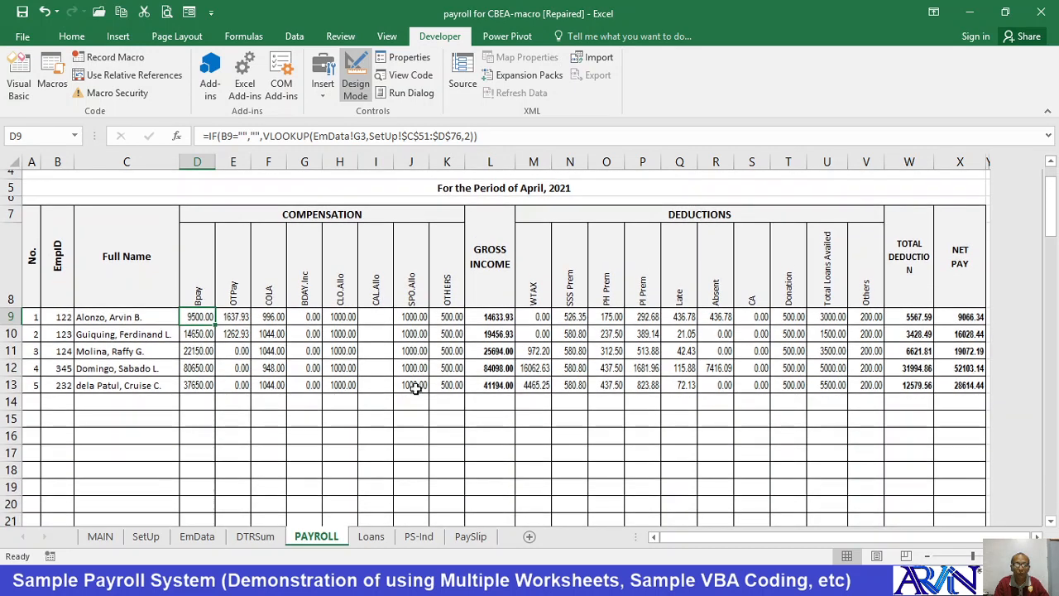
left_click(345, 332)
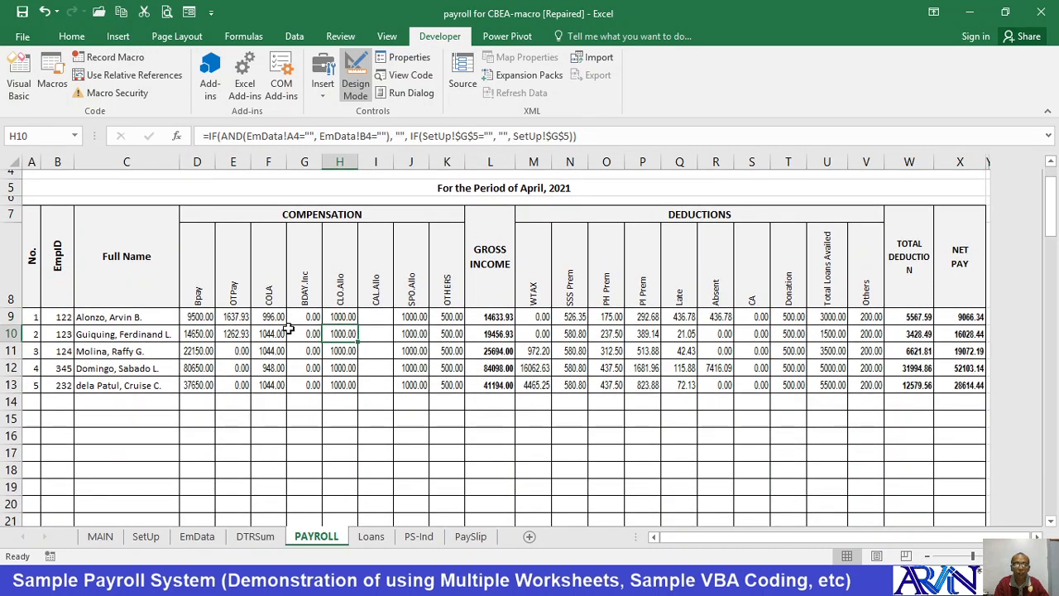
left_click(291, 331)
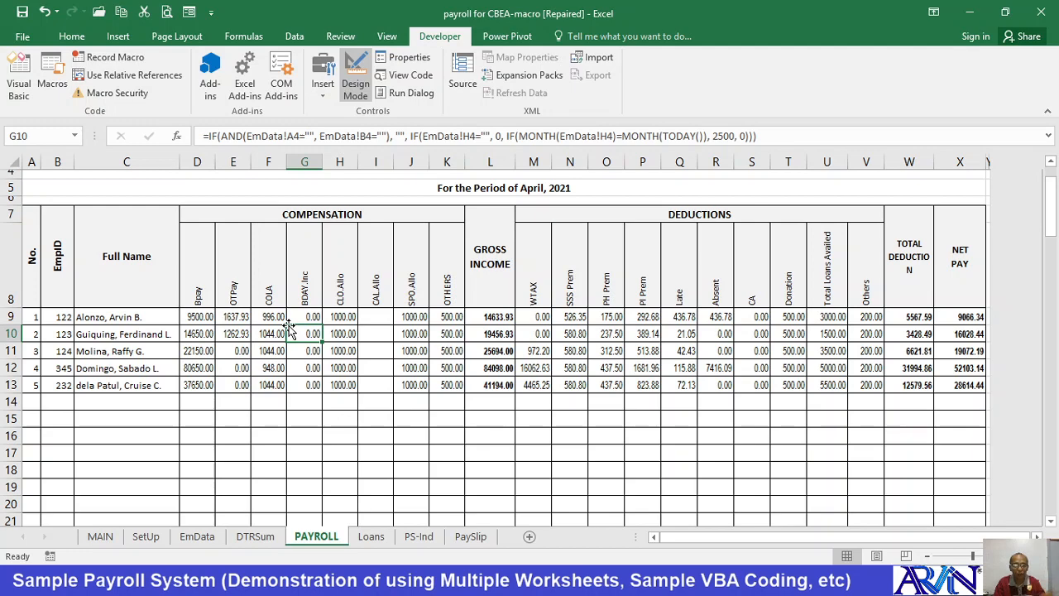
- View the Loans sheet, the PaySlip sheet and the individual pay slip on the PS-Ind sheet
left_click(371, 537)
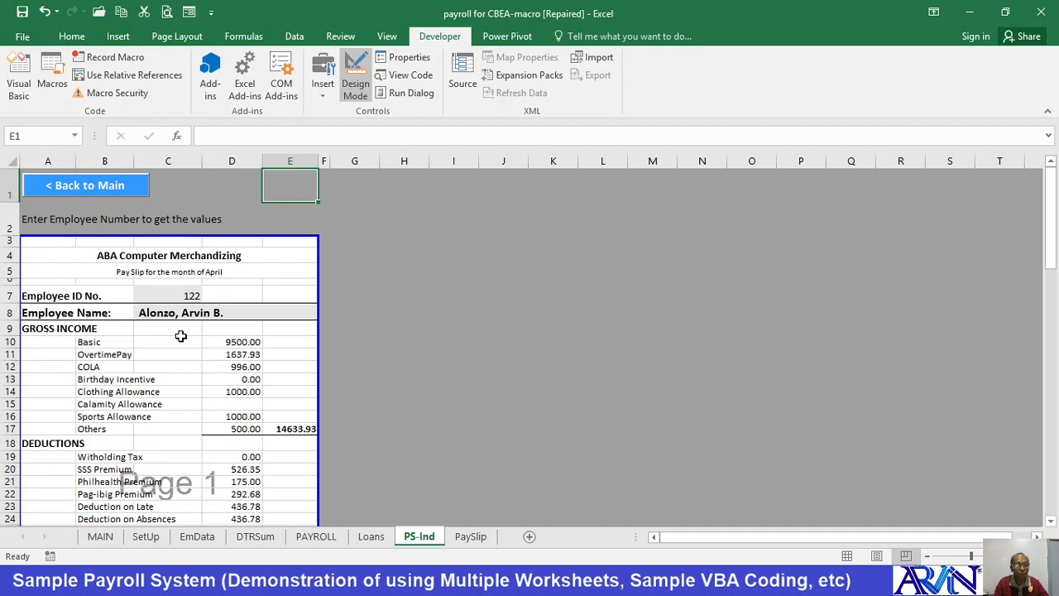
left_click(470, 536)
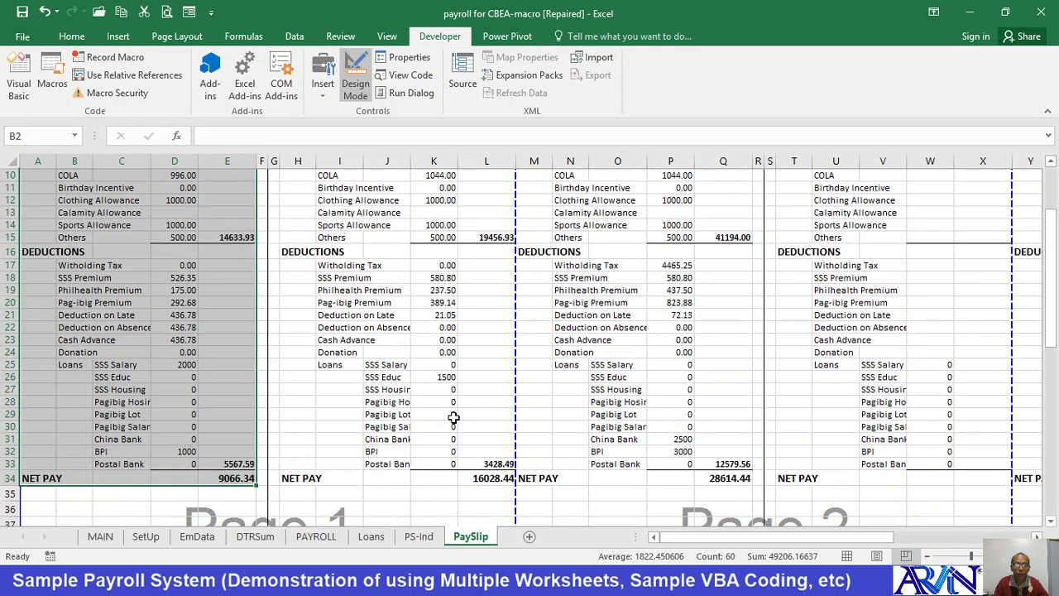
scroll(453, 418, "up", 3)
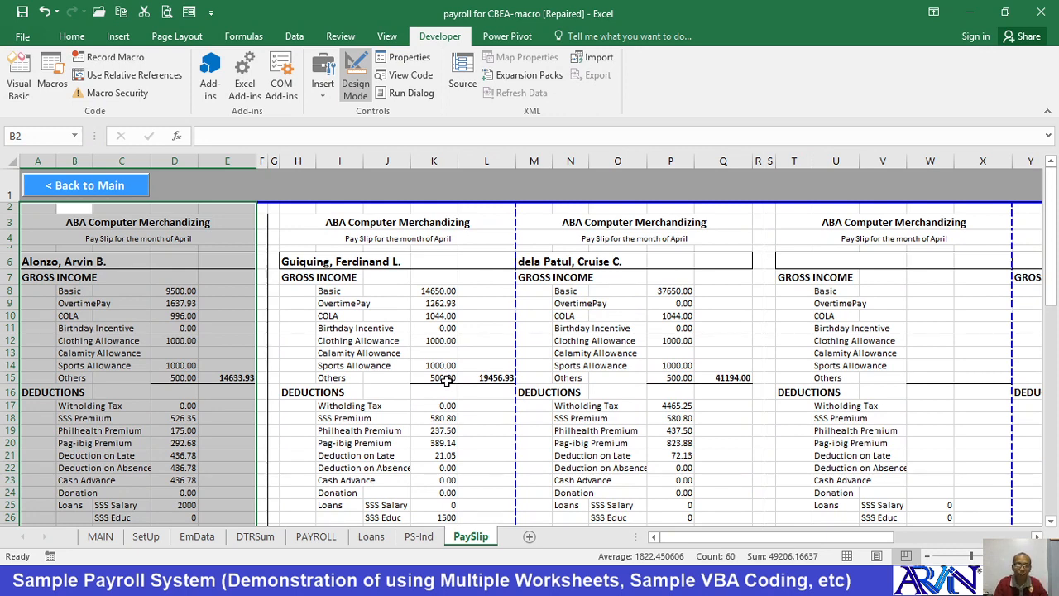
left_click(419, 537)
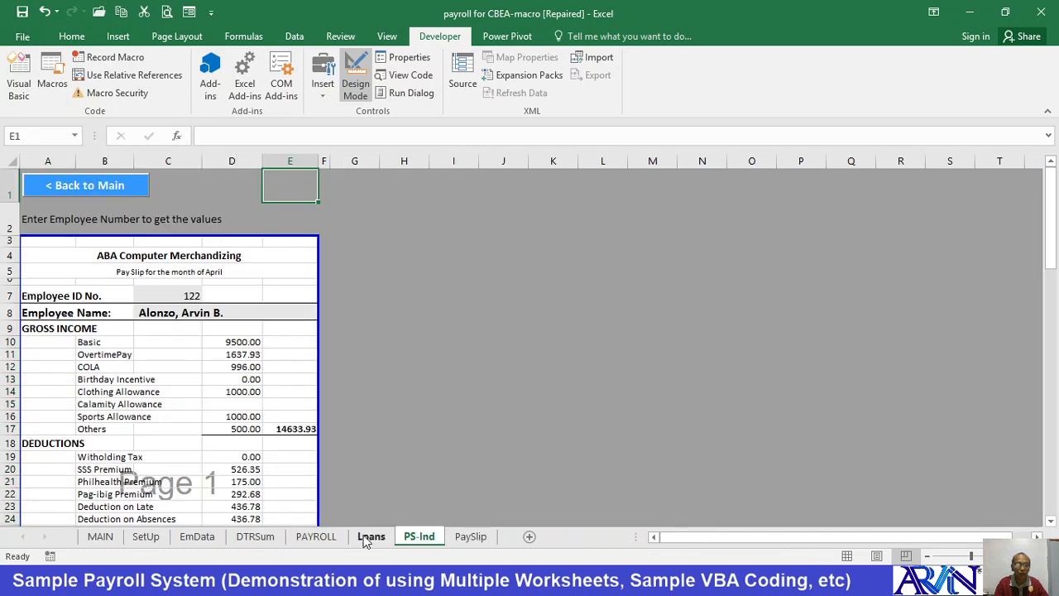
- Display the allowed choices for the Sex value in cell E3 of the EmData sheet
left_click(199, 537)
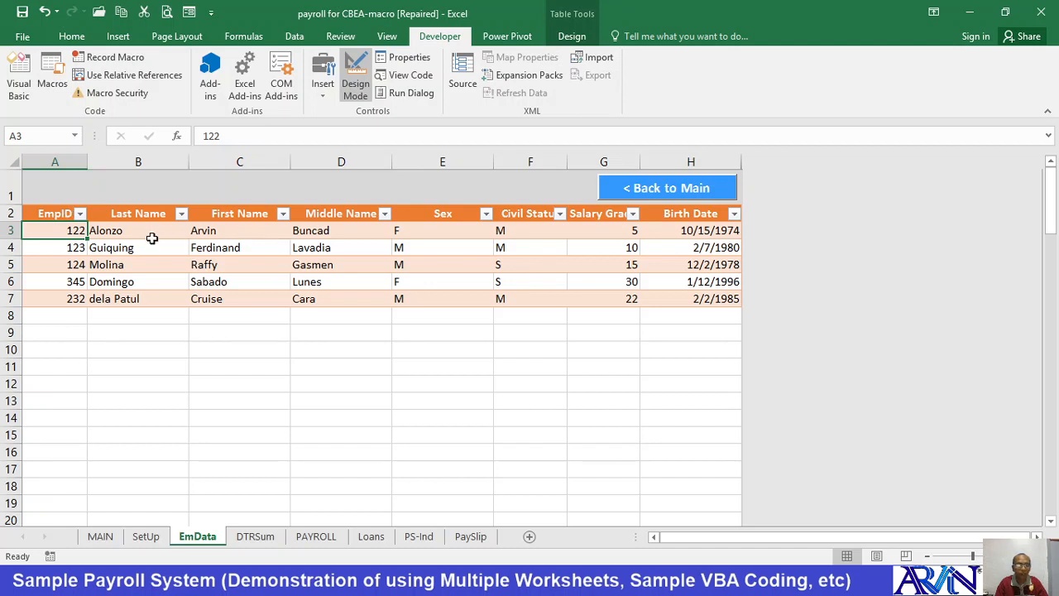
left_click(73, 314)
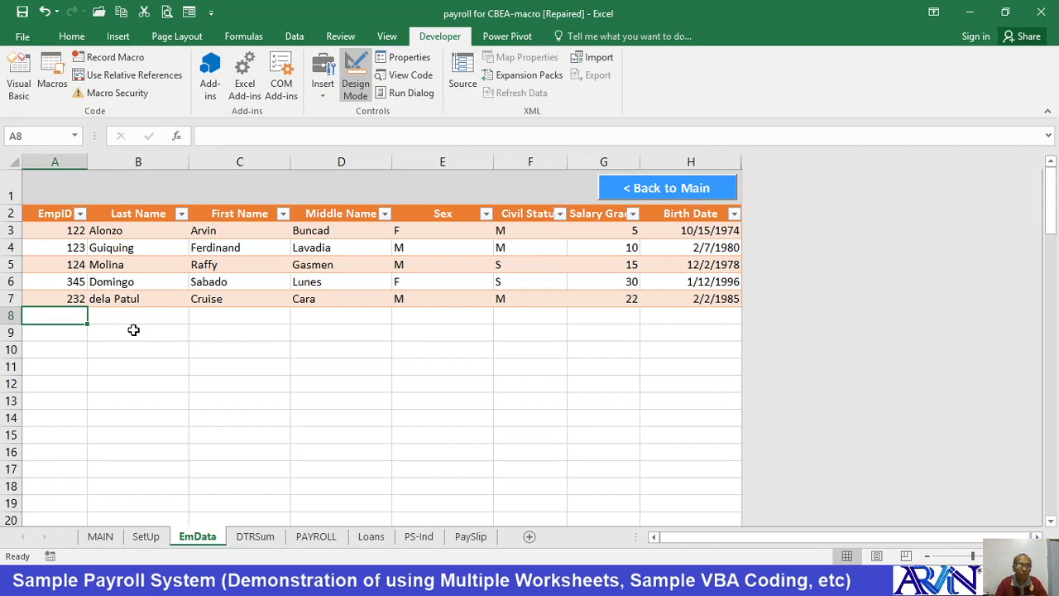
key("Up")
key("Up")
key("Up")
key("Up")
key("Right")
key("Right")
key("Right")
key("Up")
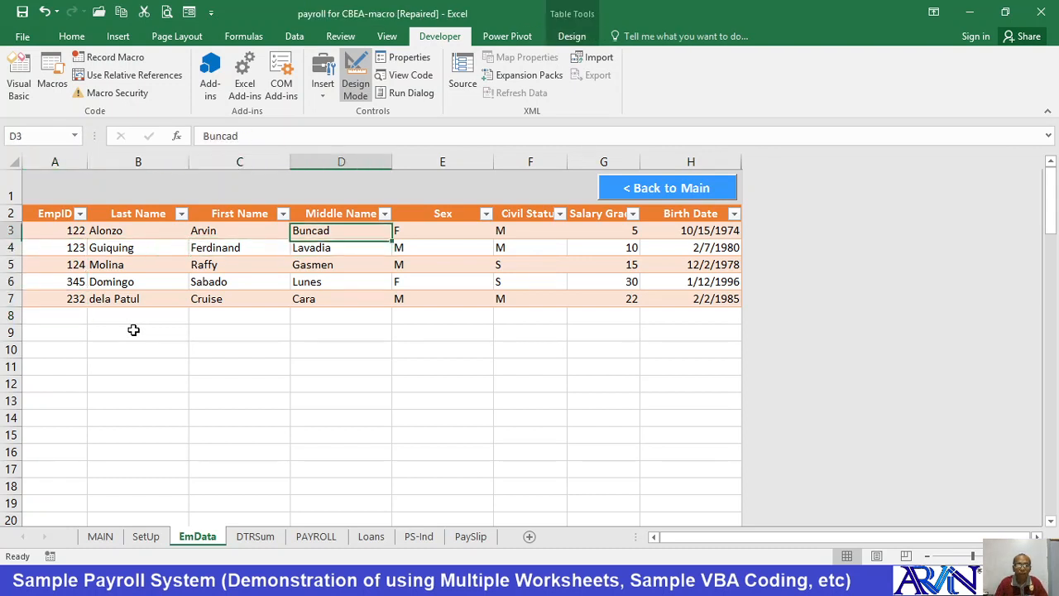
key("Right")
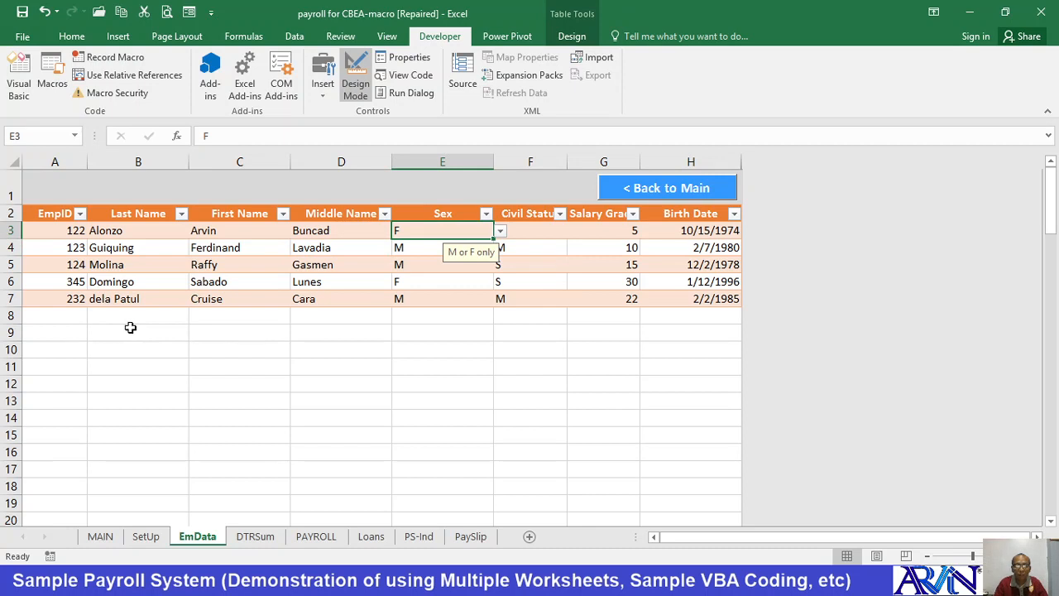
left_click(501, 233)
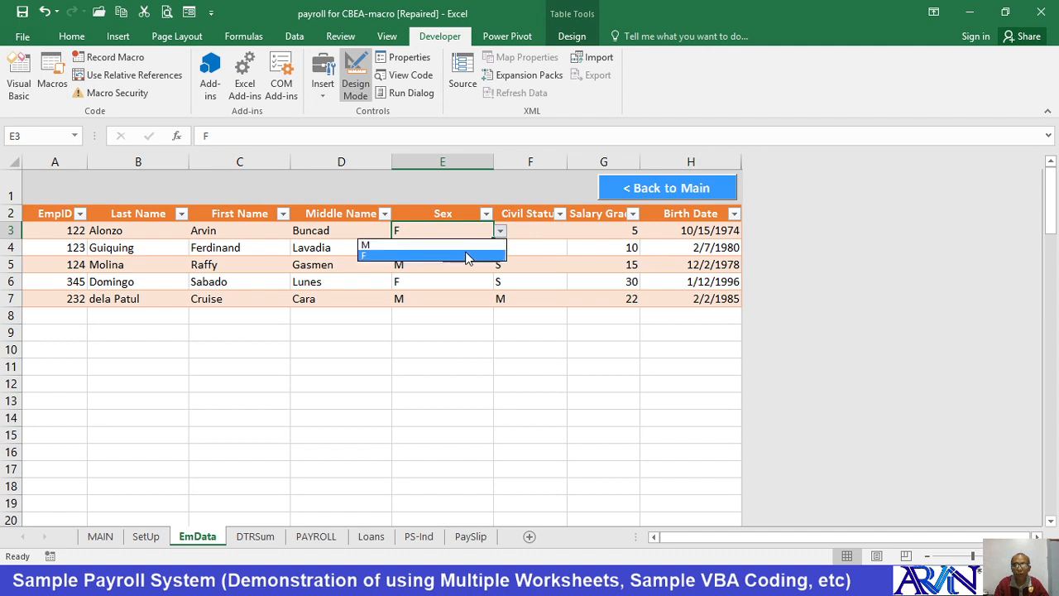
- Display the allowed choices for the Civil Status value in cell F3, leaving it without picking one
left_click(550, 228)
left_click(542, 231)
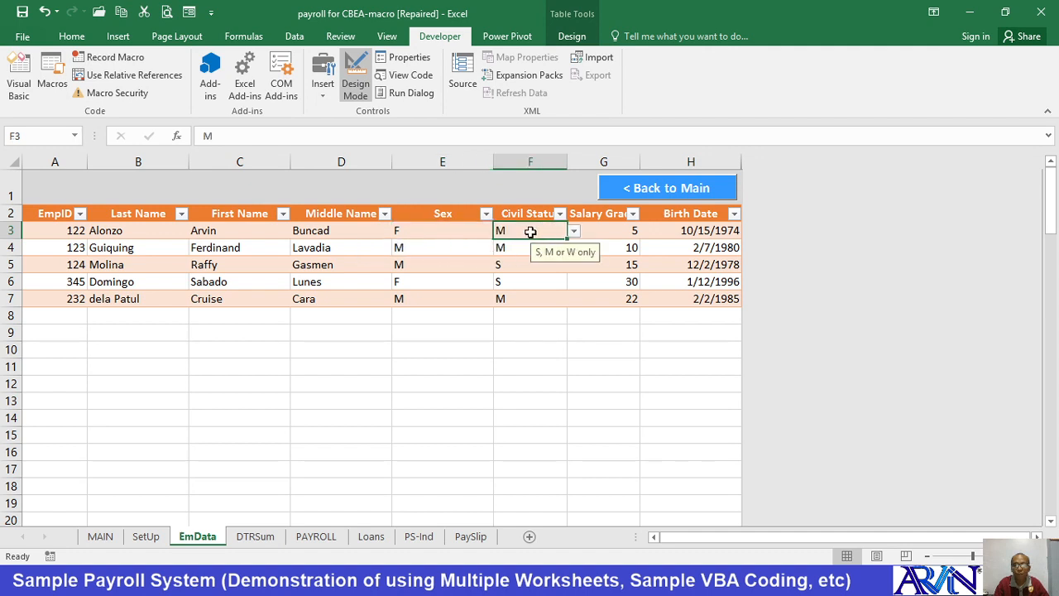
left_click(573, 232)
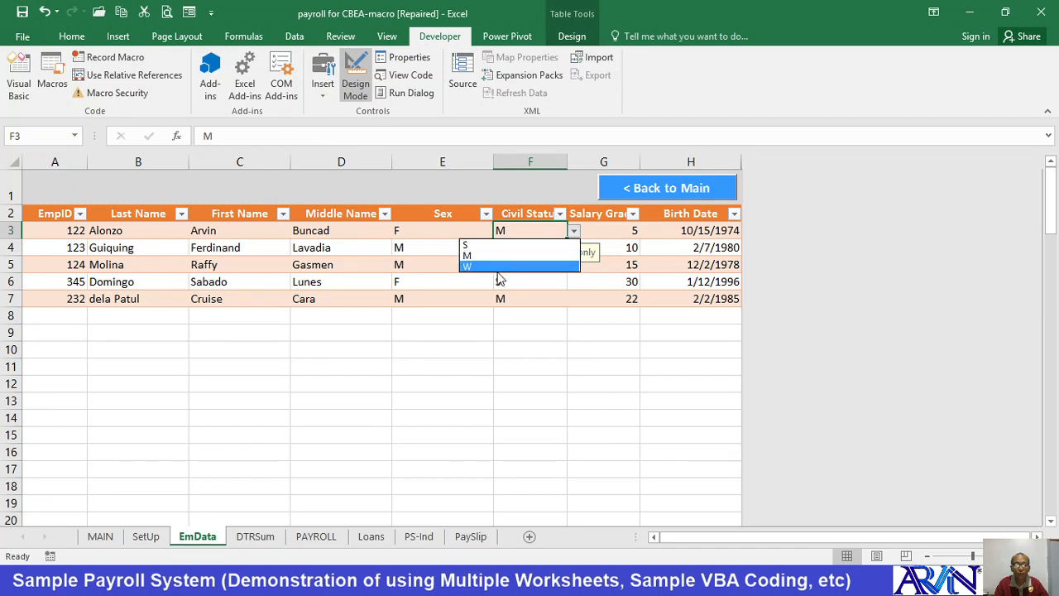
key("Escape")
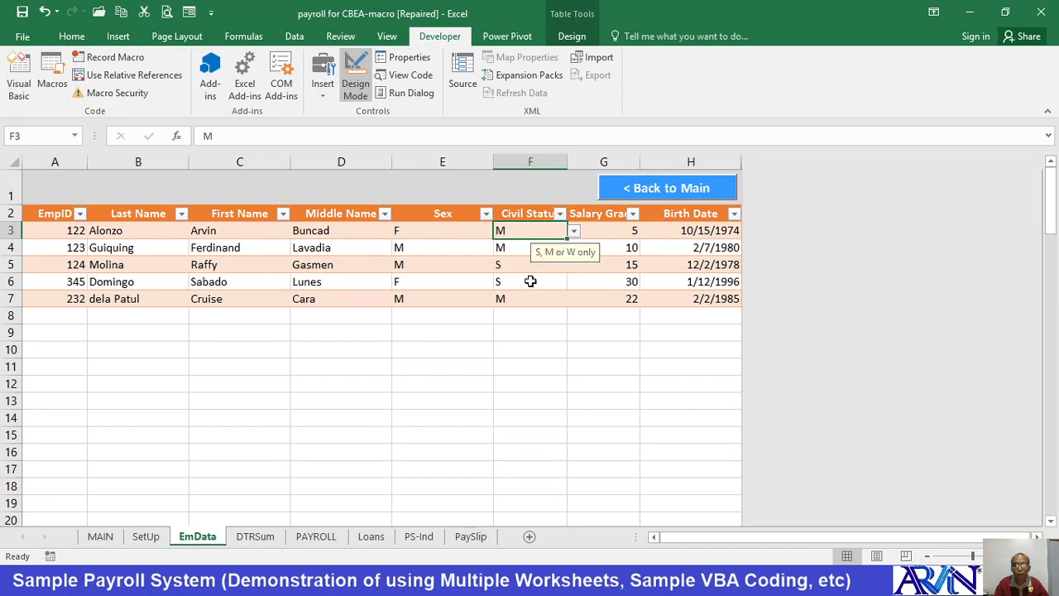
- Inspect the data validation criteria and list source of the Sex value in cell E3, keeping them as they are
left_click(441, 233)
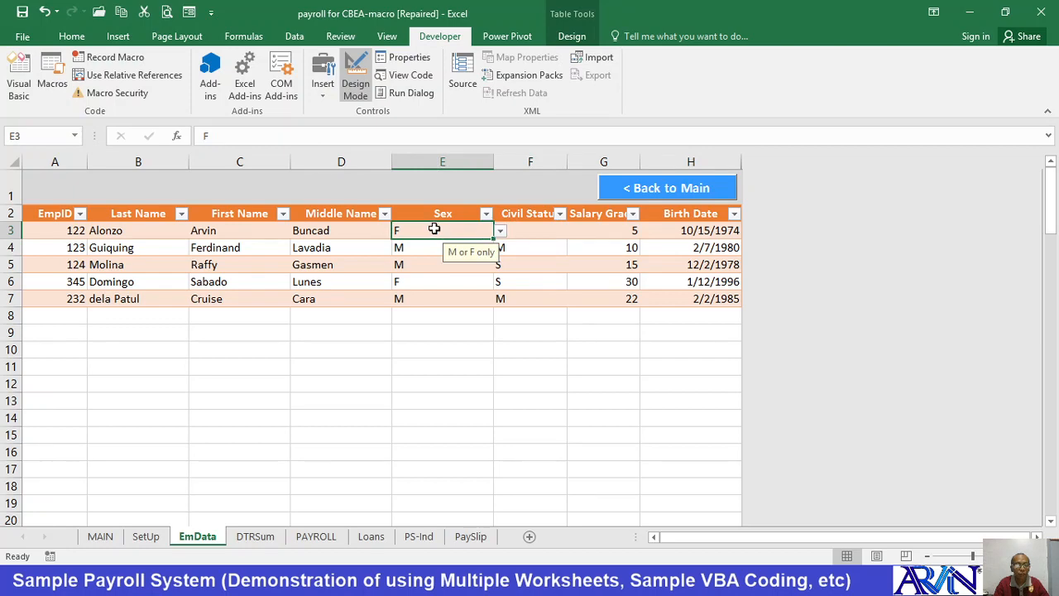
left_click(71, 37)
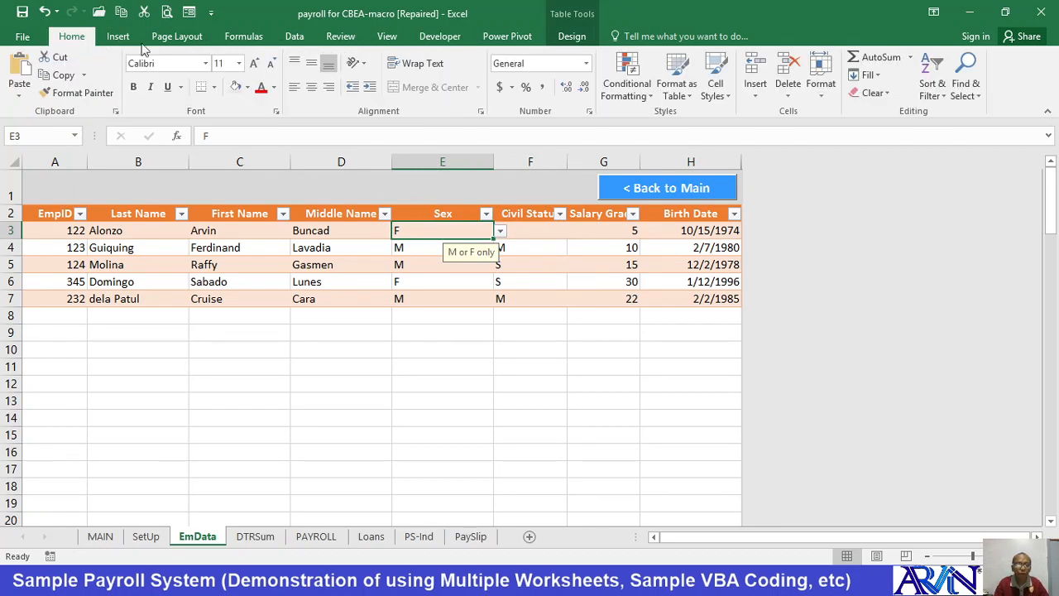
left_click(294, 38)
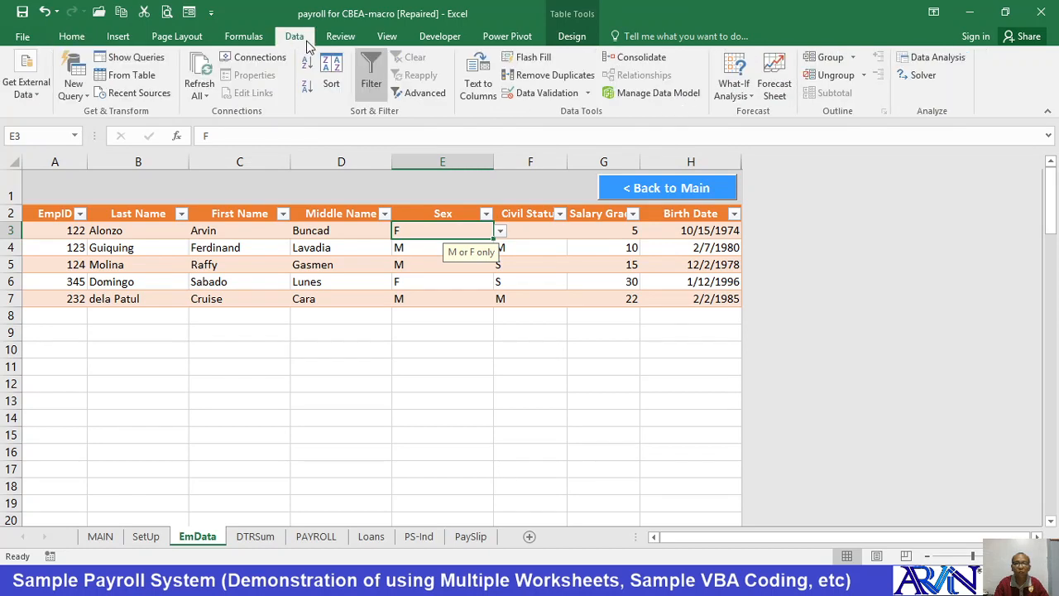
left_click(526, 94)
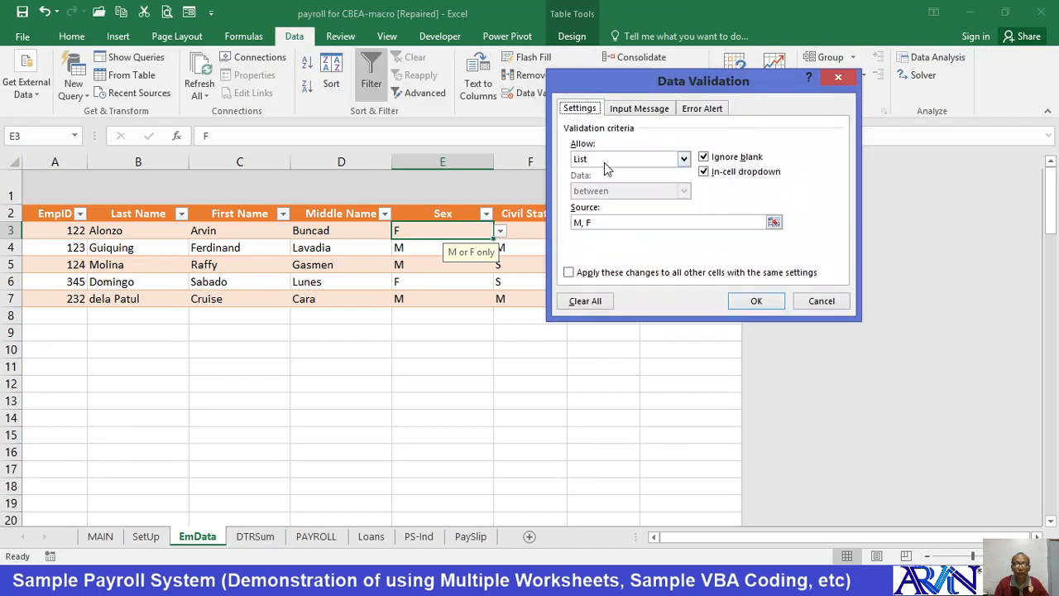
left_click(609, 224)
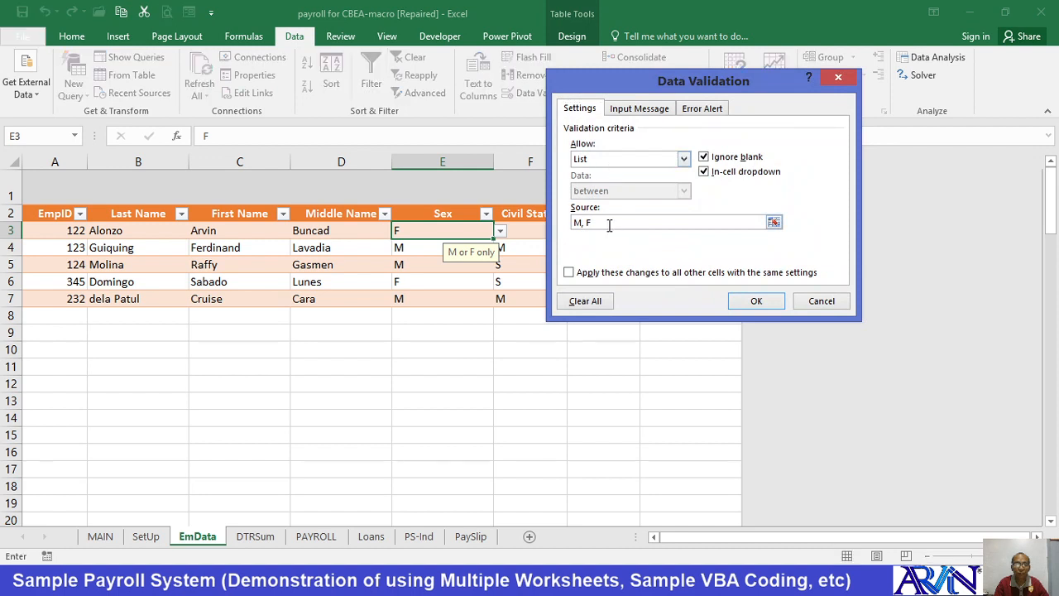
left_click(755, 301)
- Check the Civil Status input prompt in F3 and inspect the validation criteria of the Salary Grade value in G3
left_click(535, 230)
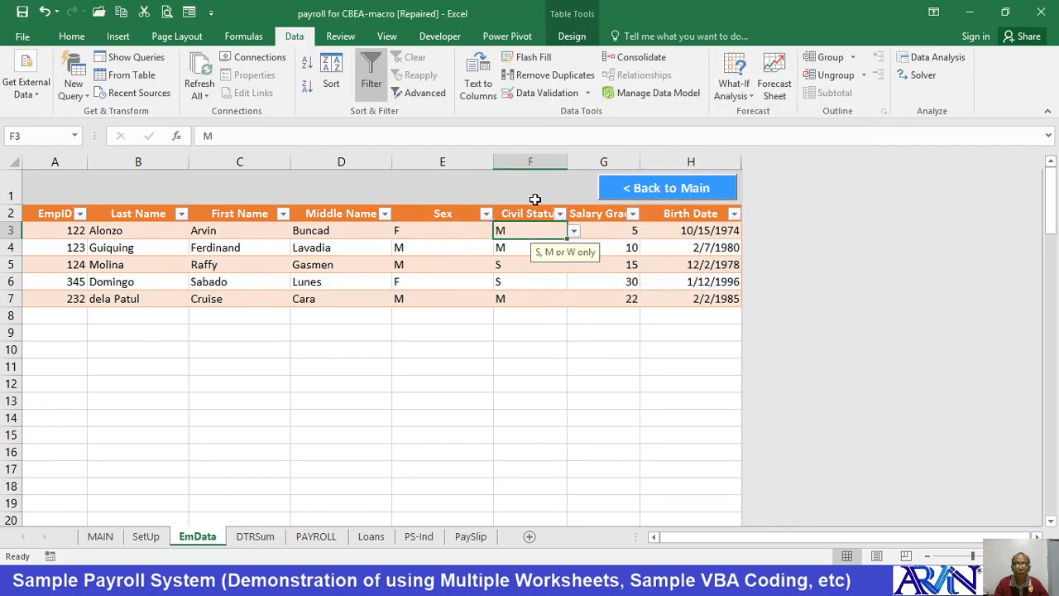
left_click(609, 228)
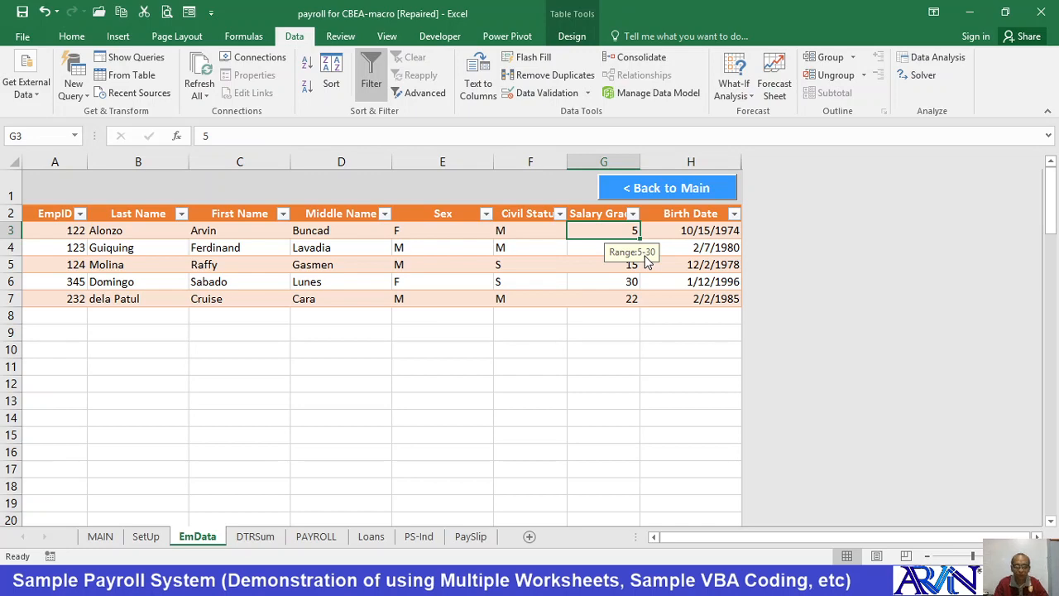
left_click(519, 94)
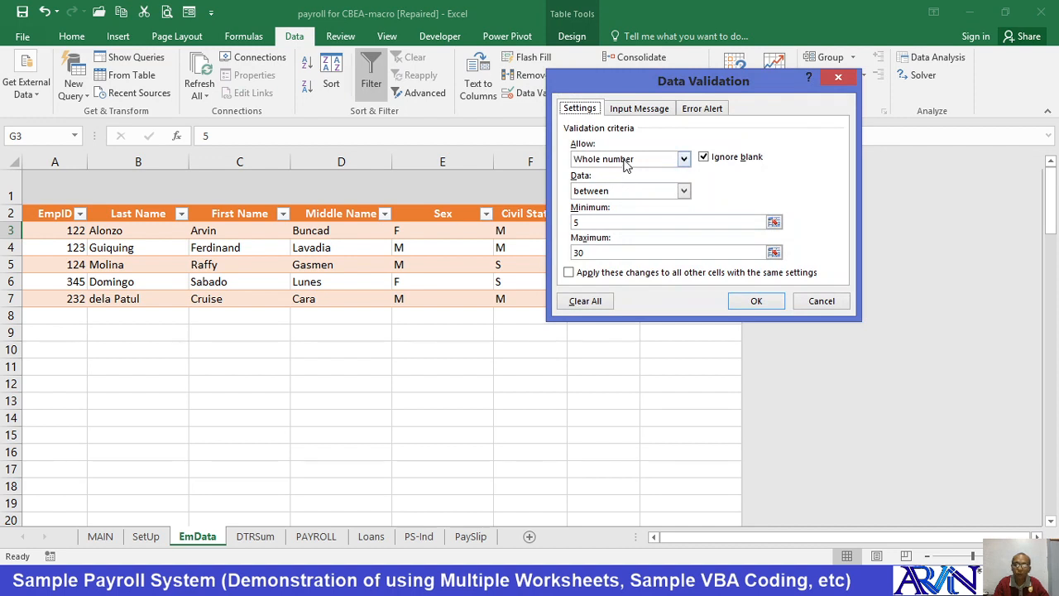
left_click(626, 159)
left_click(617, 180)
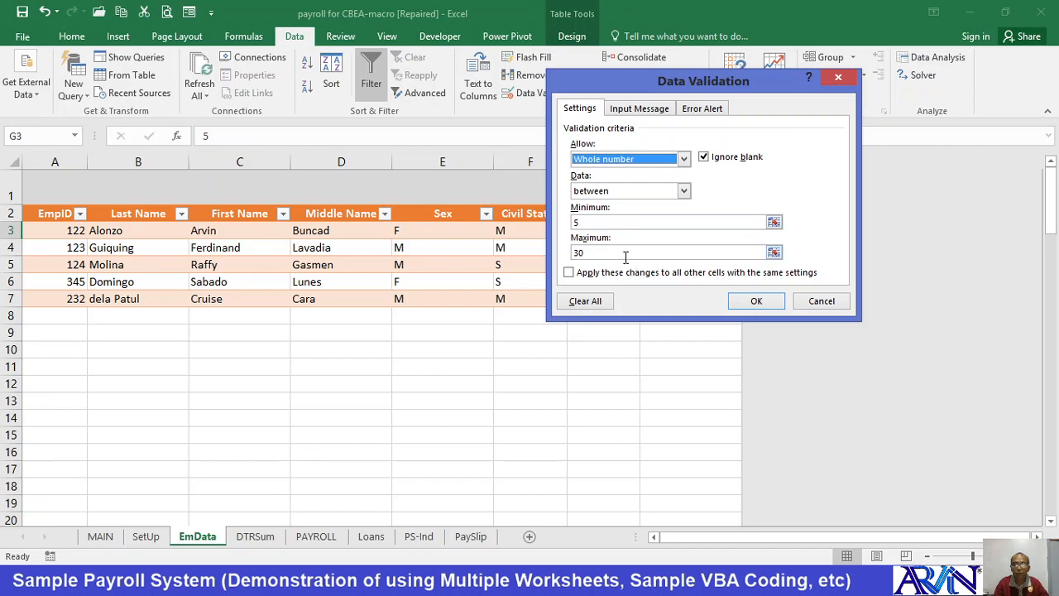
left_click(752, 301)
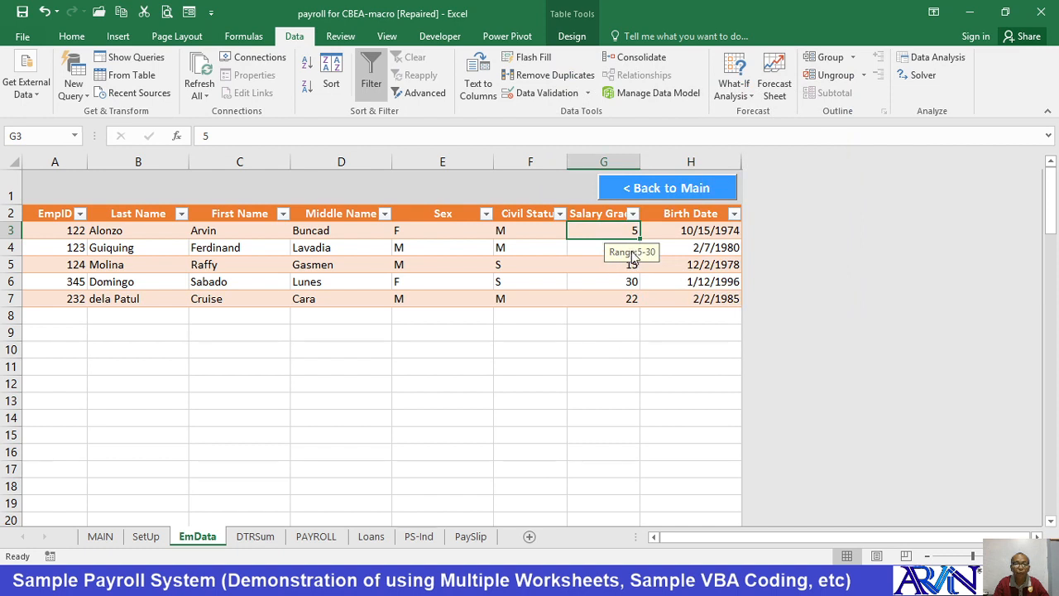
- Review the validation input message of Salary Grade cell G3 and set its error message to "Out of Range"
left_click(544, 95)
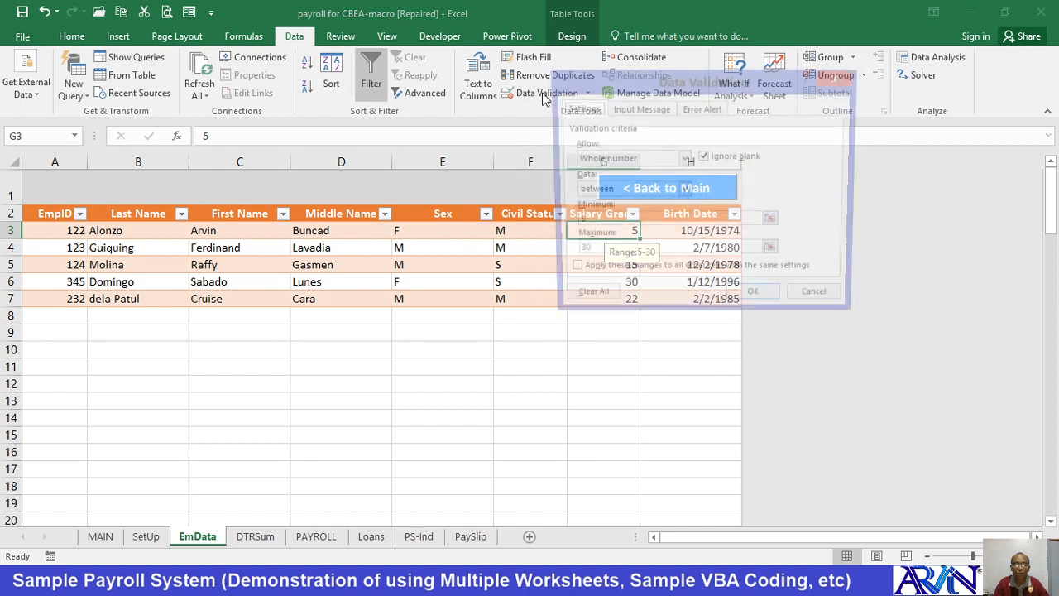
left_click(639, 110)
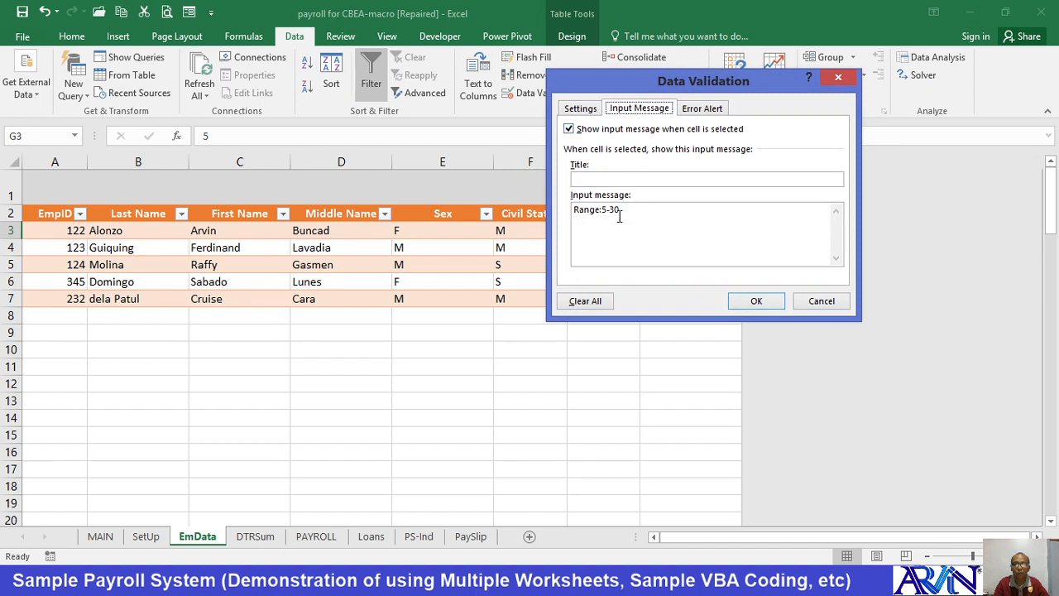
left_click(703, 108)
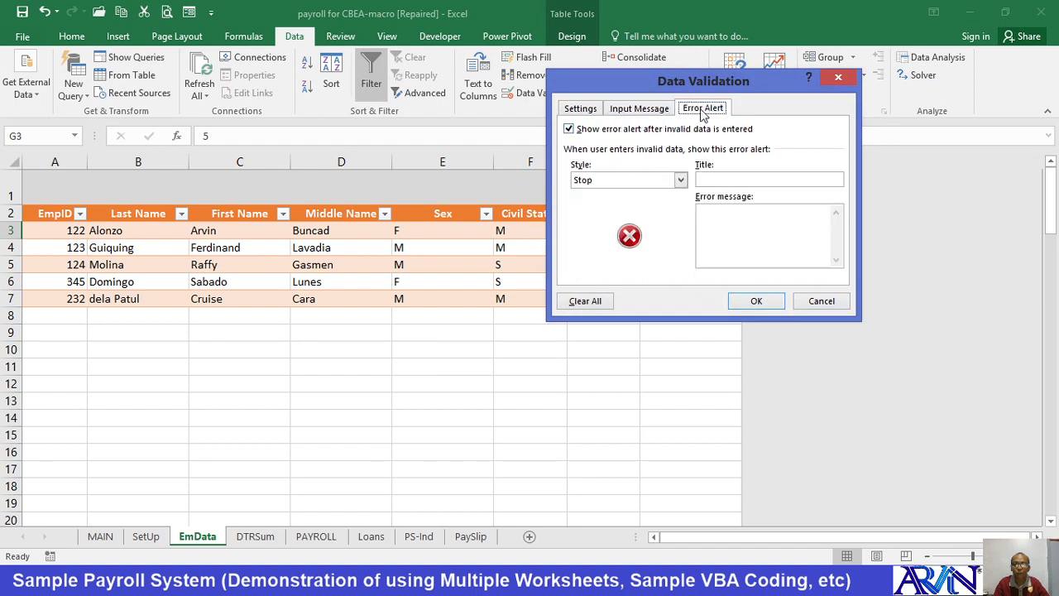
left_click(727, 221)
type("Out of")
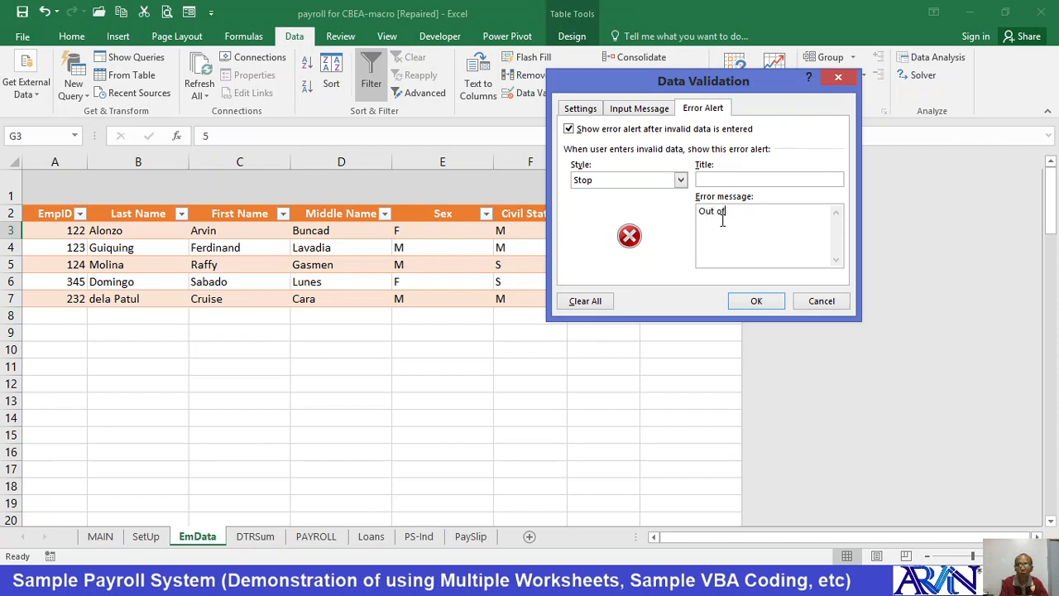
type(" Ran")
key("BackSpace")
type("ange")
left_click(754, 301)
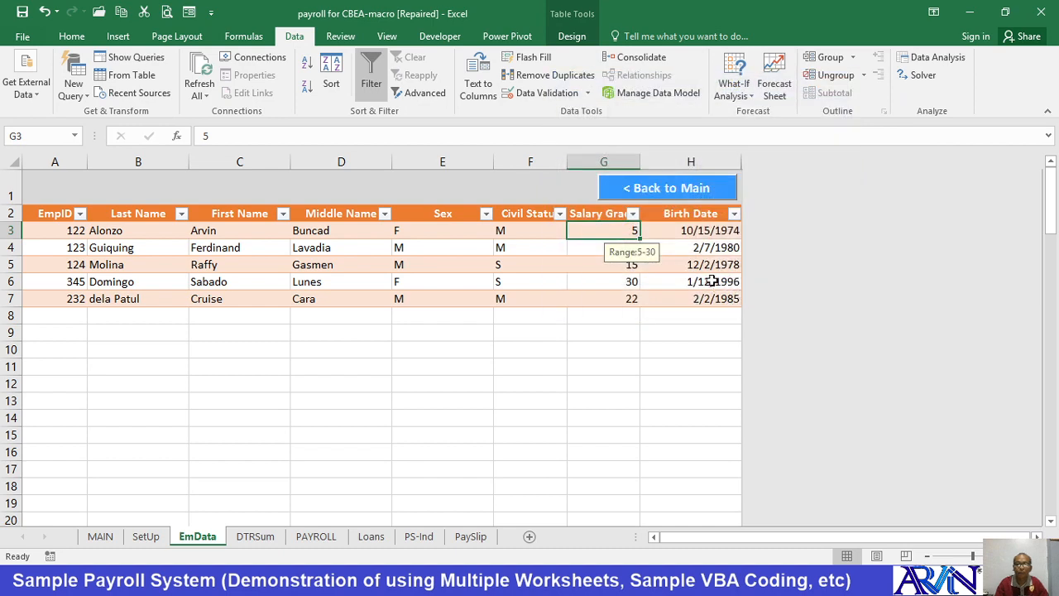
- Inspect the data validation date limits of the Birth Date value in cell H3, including its end date formula
left_click(686, 231)
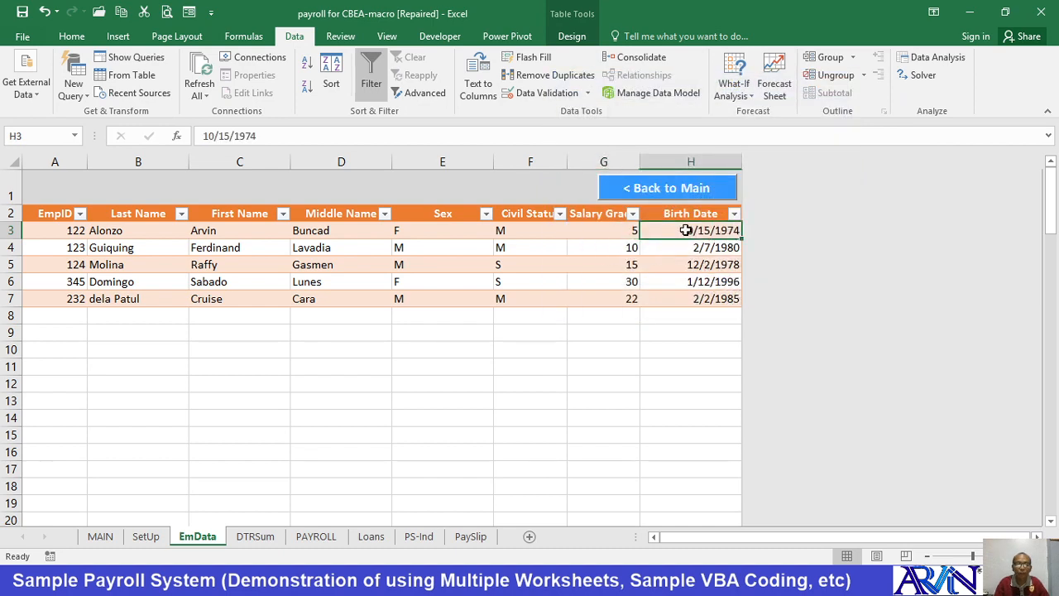
left_click(542, 93)
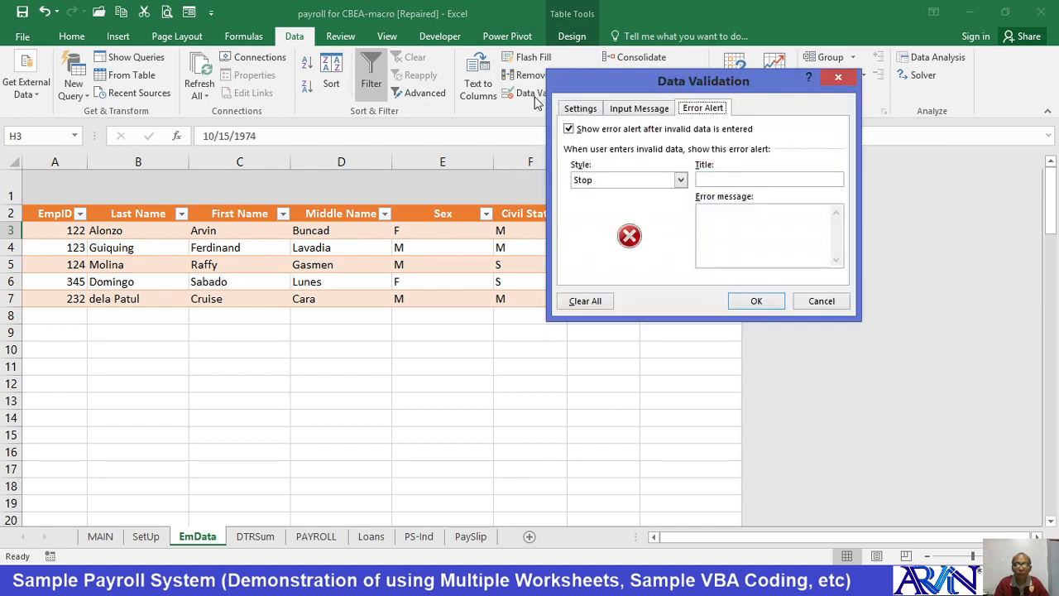
left_click(579, 108)
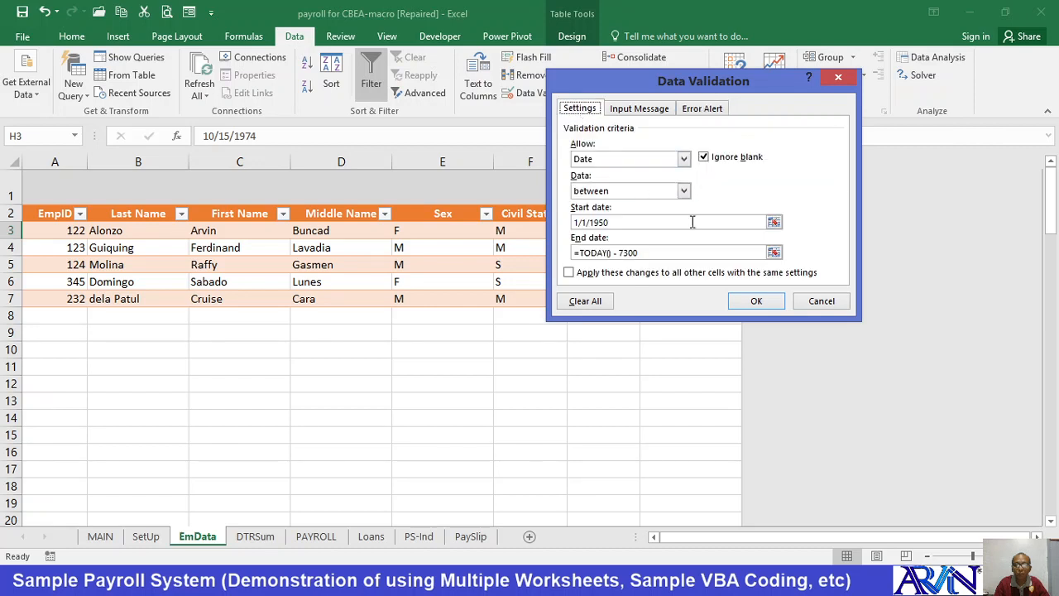
left_click(618, 253)
left_click(753, 304)
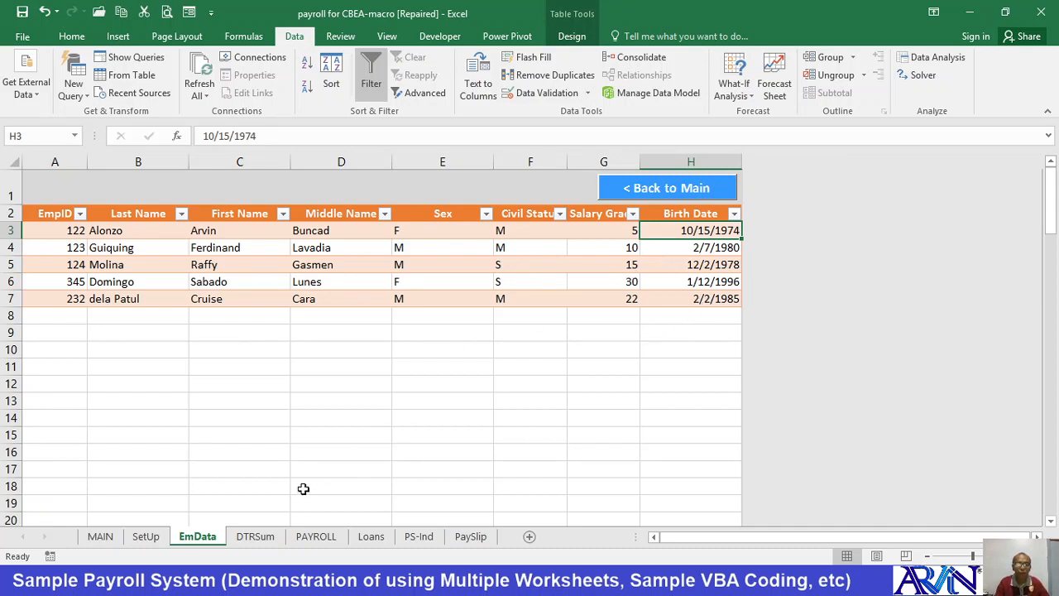
- Try to enter the EmpID already used in row 7 into cell A8, then cancel the entry
left_click(70, 315)
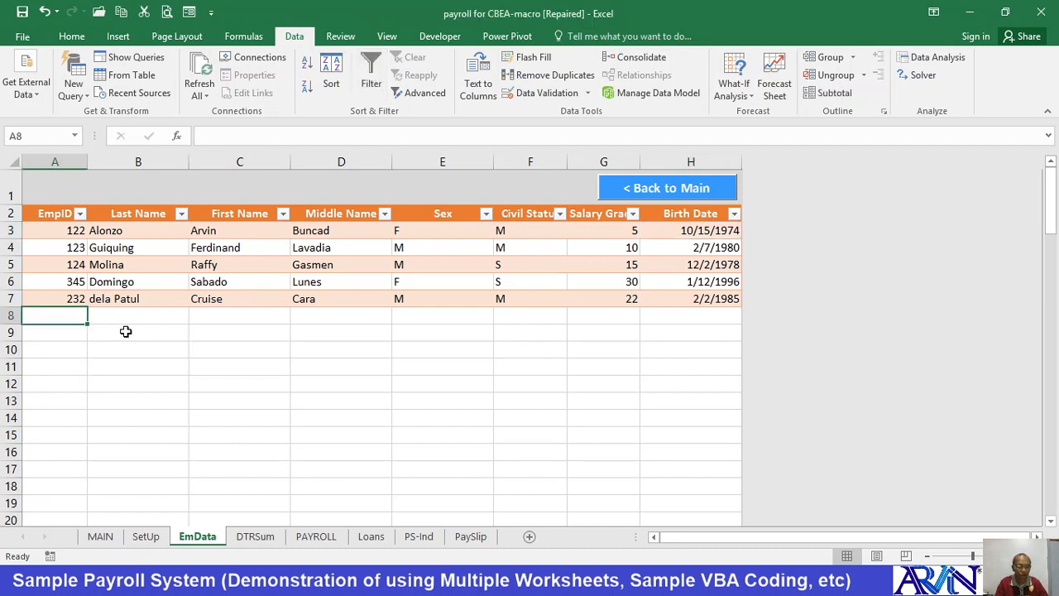
type("232")
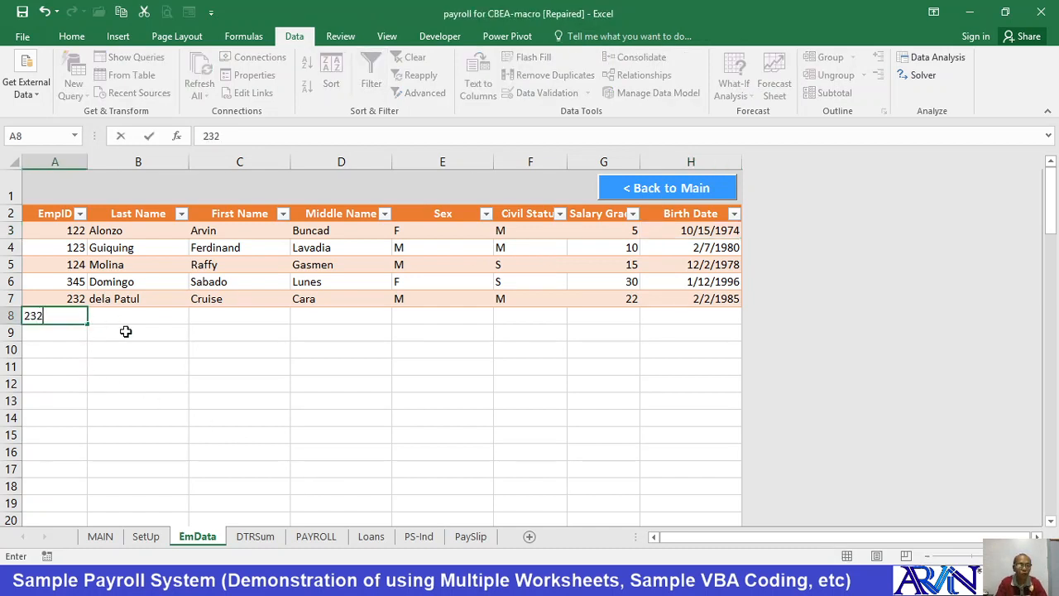
key("Return")
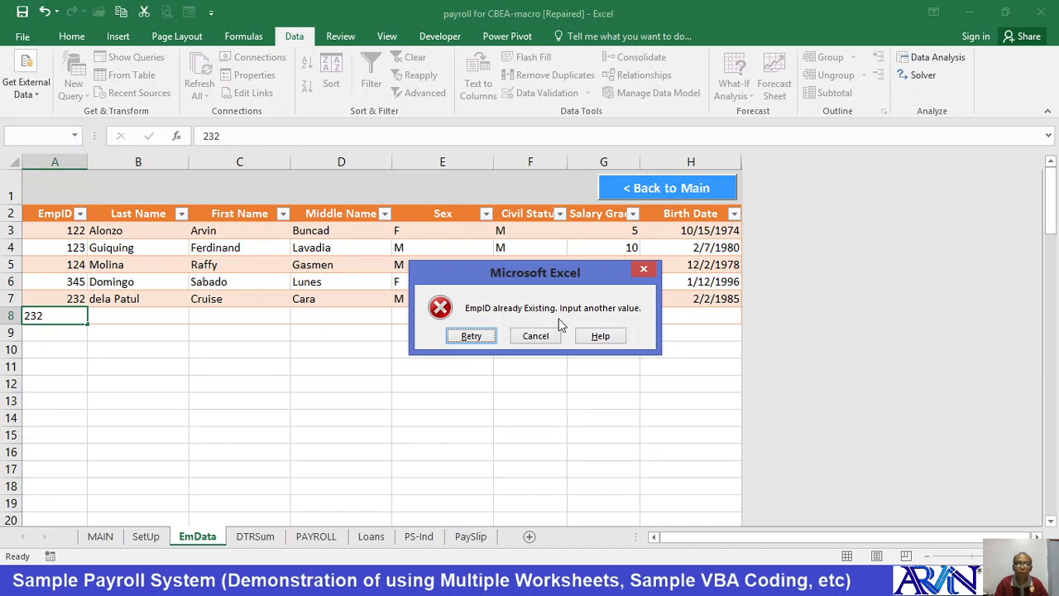
left_click(536, 337)
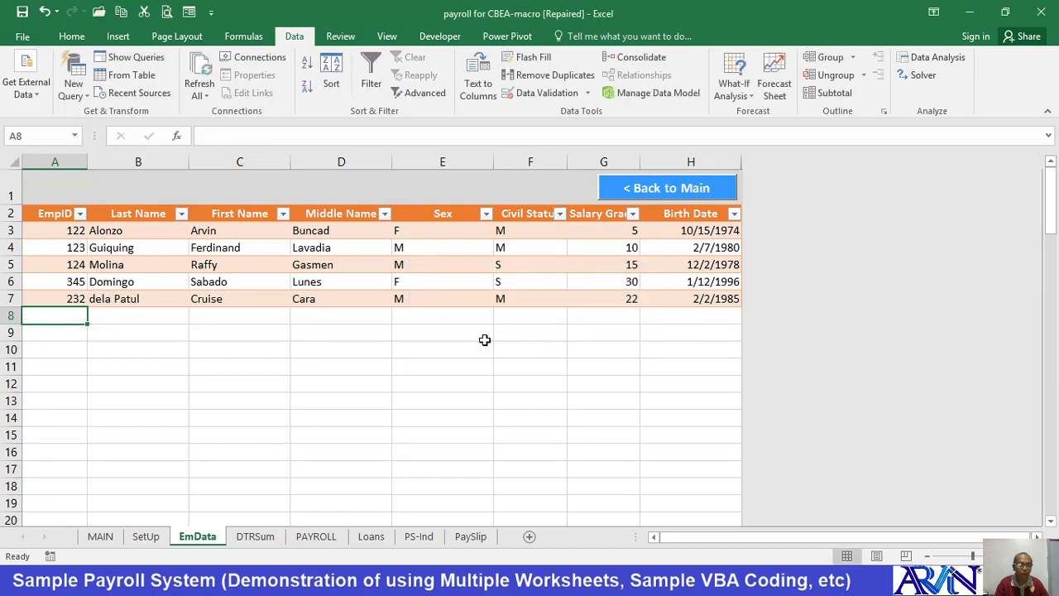
- Inspect the custom validation formula of the EmpID in A7 and select the named range ID that it references
left_click(69, 301)
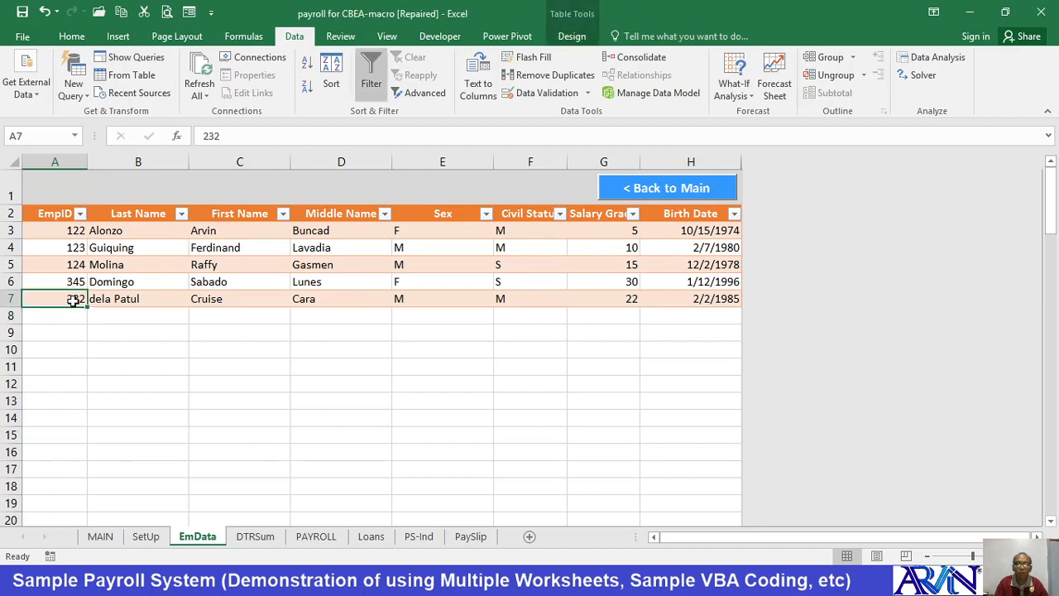
left_click(541, 92)
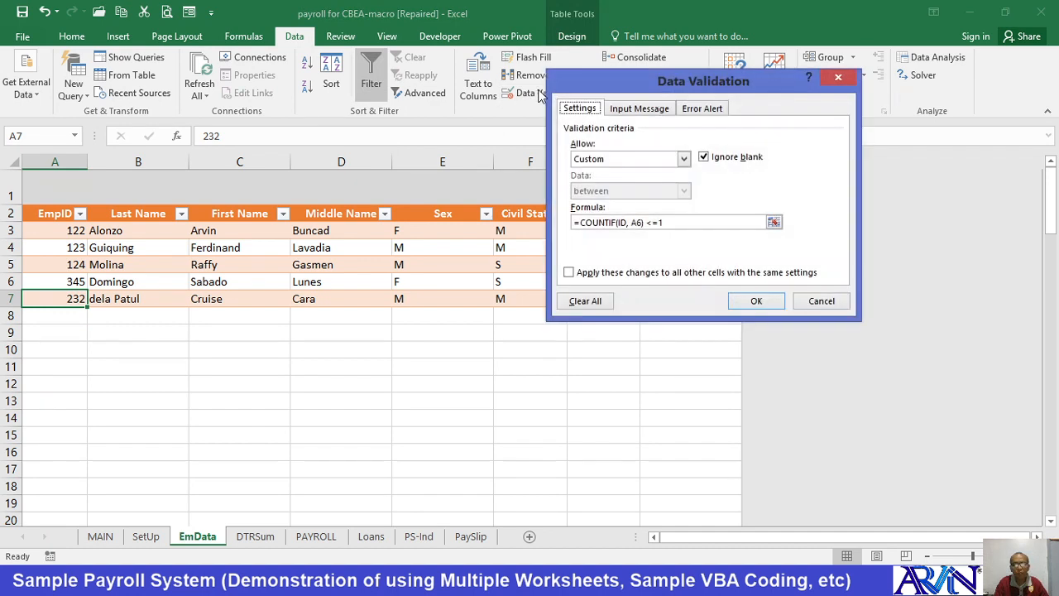
left_click(593, 159)
left_click(592, 160)
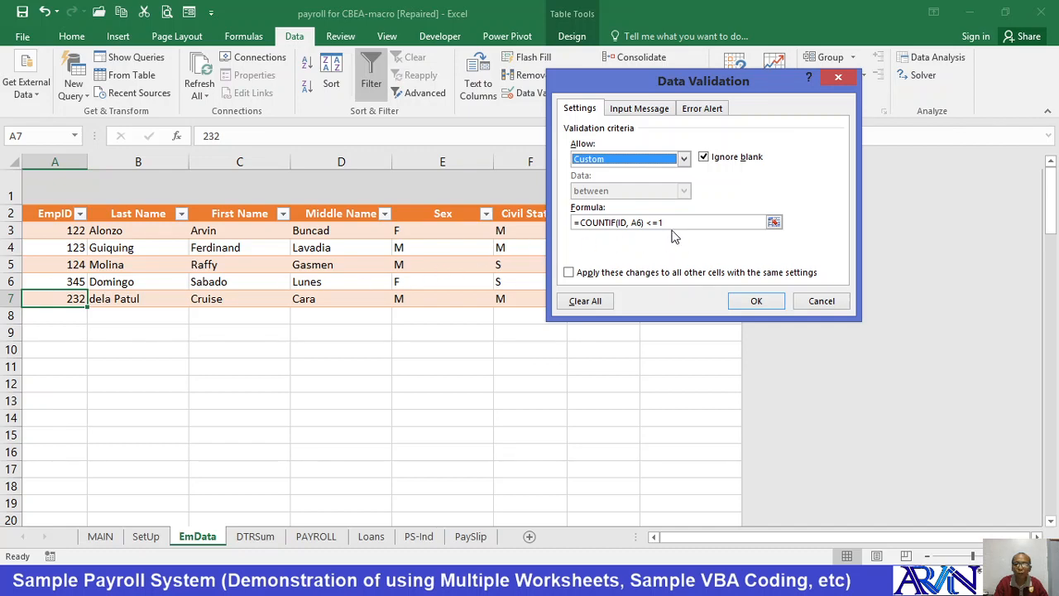
left_click(754, 297)
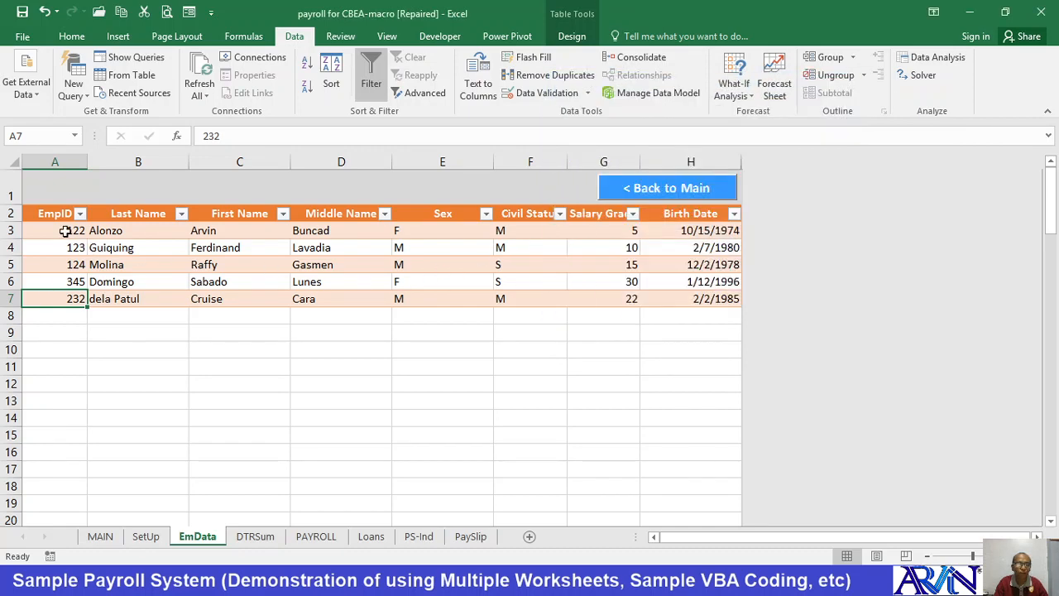
left_click(75, 135)
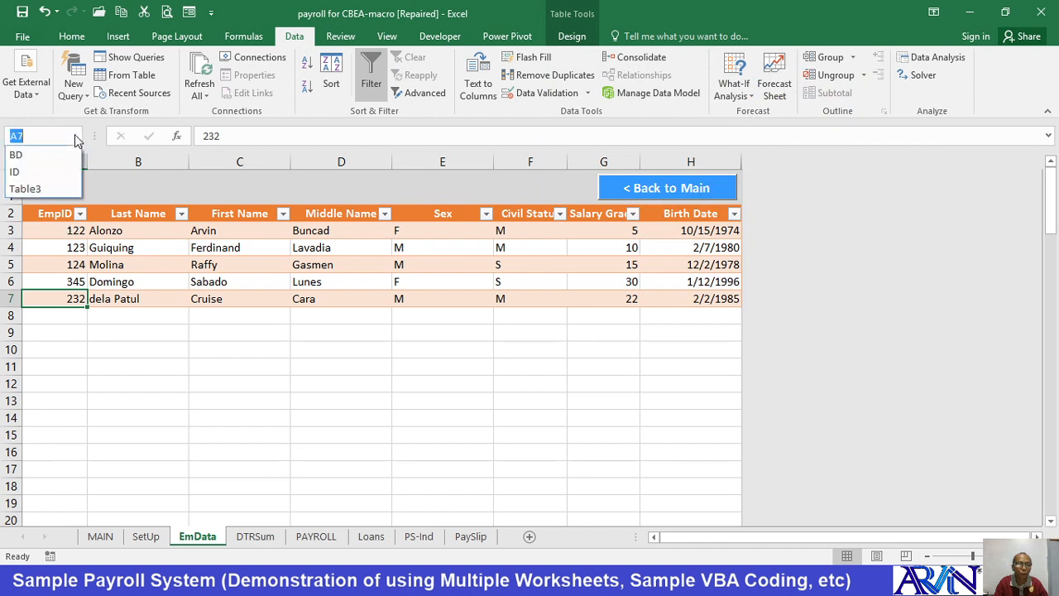
left_click(33, 169)
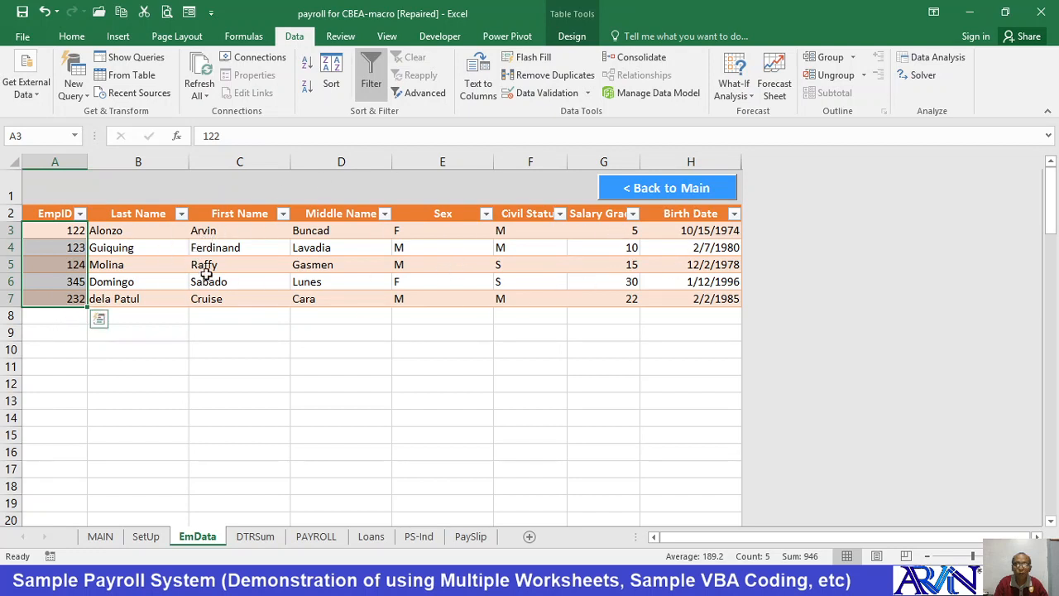
- Enter an unused three-digit EmpID in cell A8 directly below the employee table
left_click(52, 314)
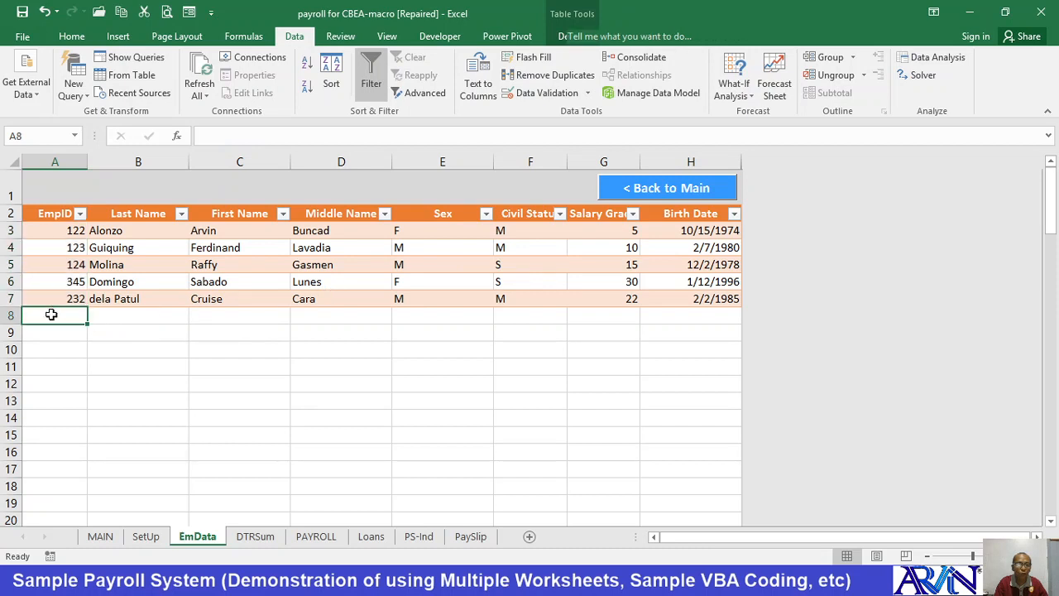
type("256")
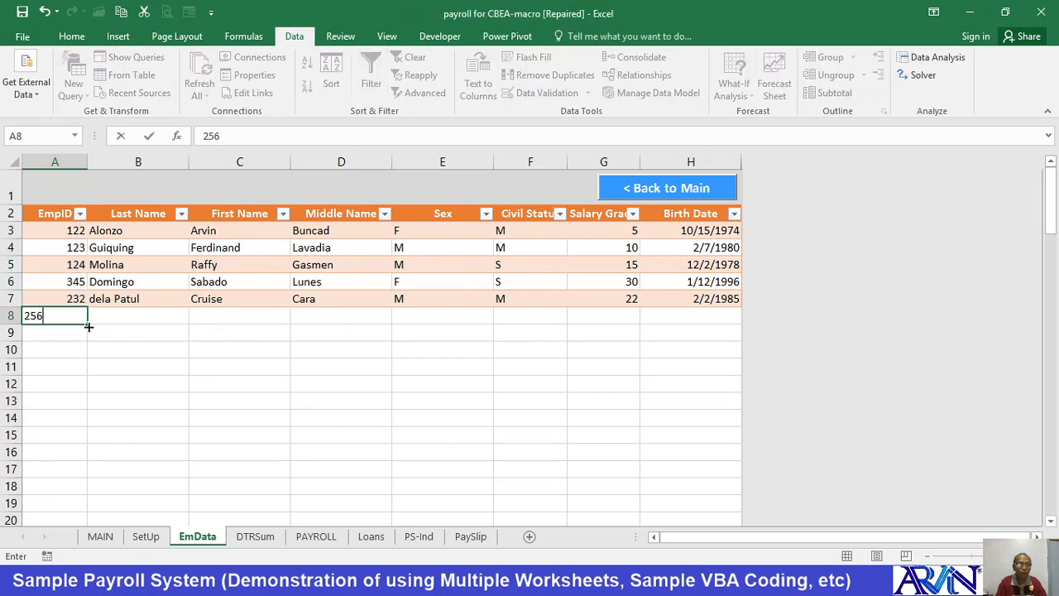
key("Return")
key("Up")
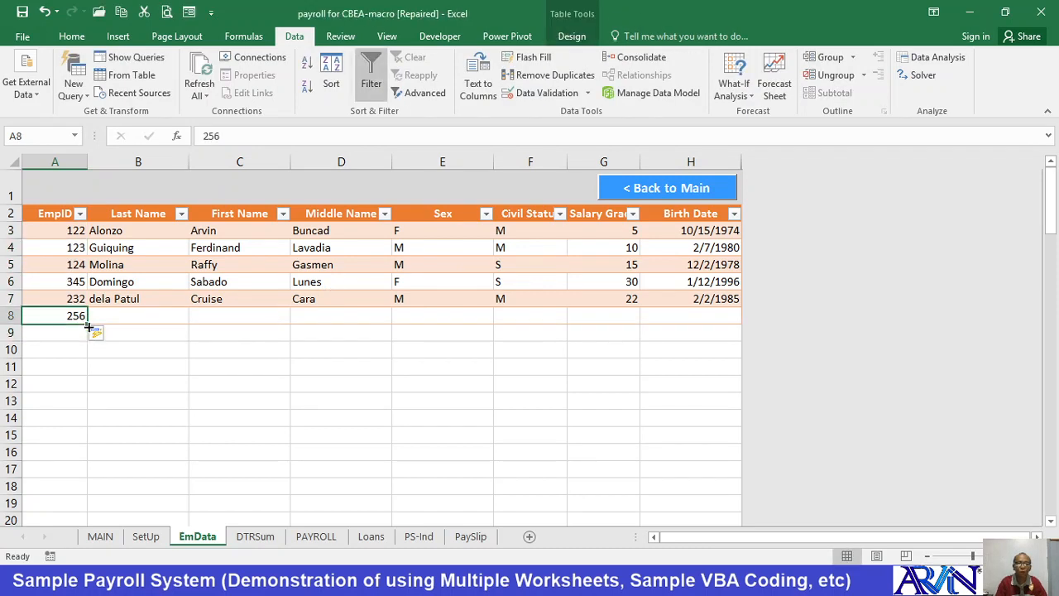
- Check the Birth Date and Sex cells in row 8, and clear the EmpID from cell A8
left_click(674, 301)
left_click(720, 317)
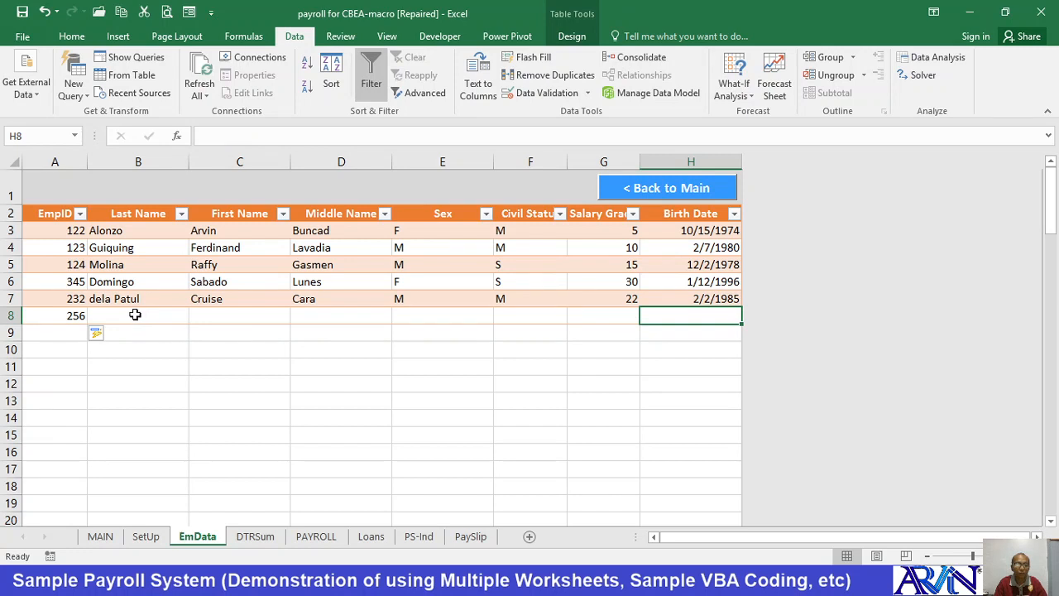
left_click(398, 312)
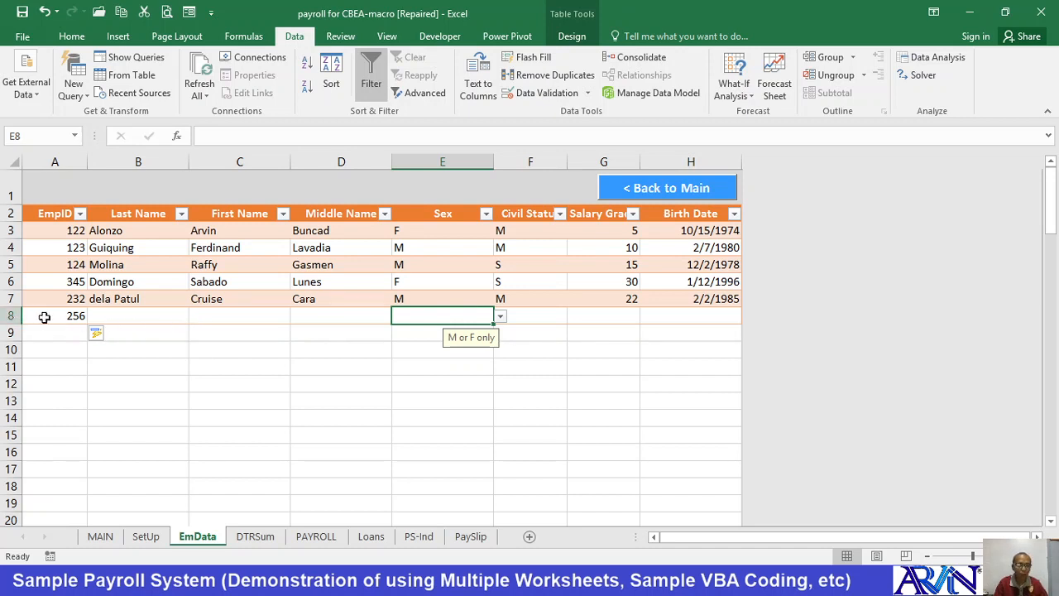
left_click(59, 316)
key("Delete")
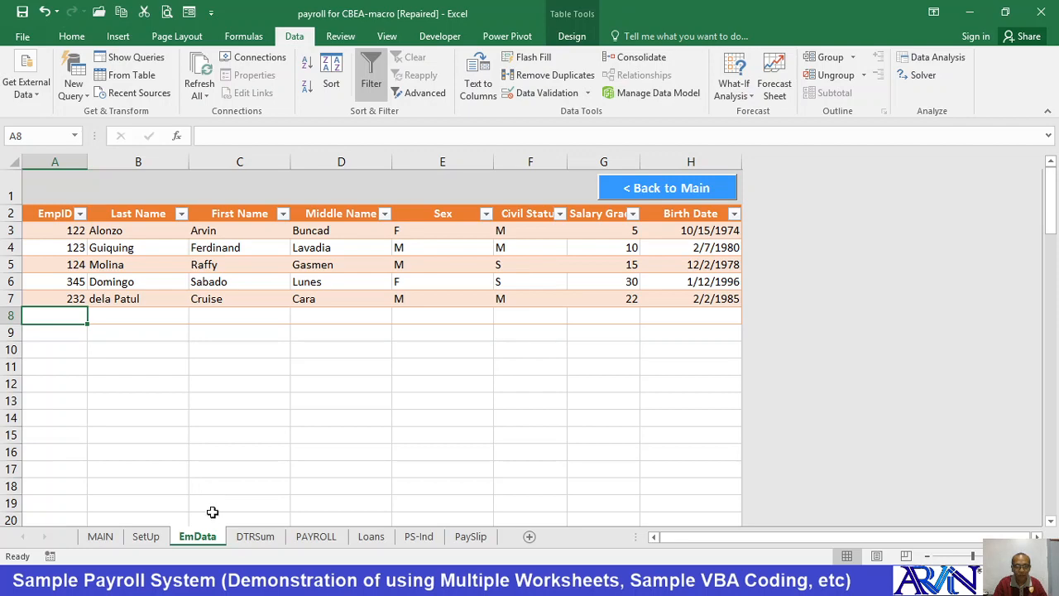
- Open the DTRSum sheet and check the input hints of the first employee's Hrs of OT, Days Absent and Tardiness cells
left_click(257, 536)
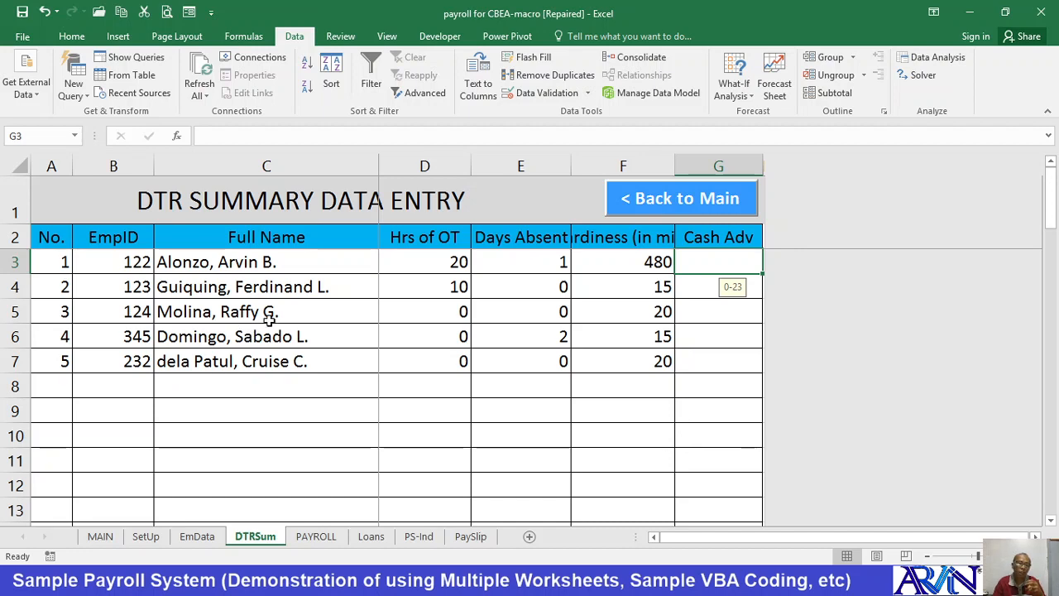
left_click(424, 265)
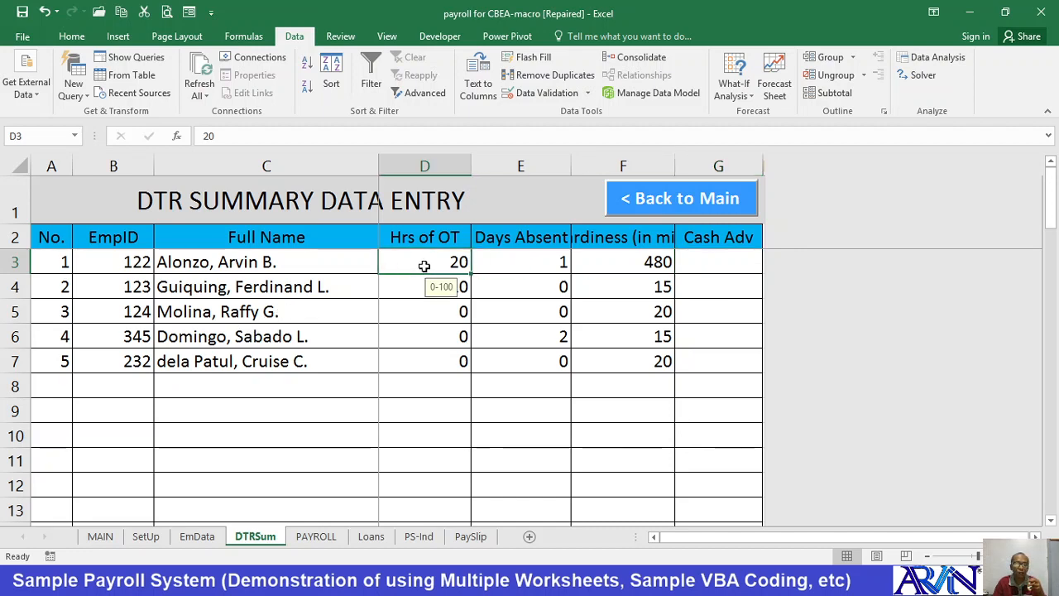
left_click(502, 261)
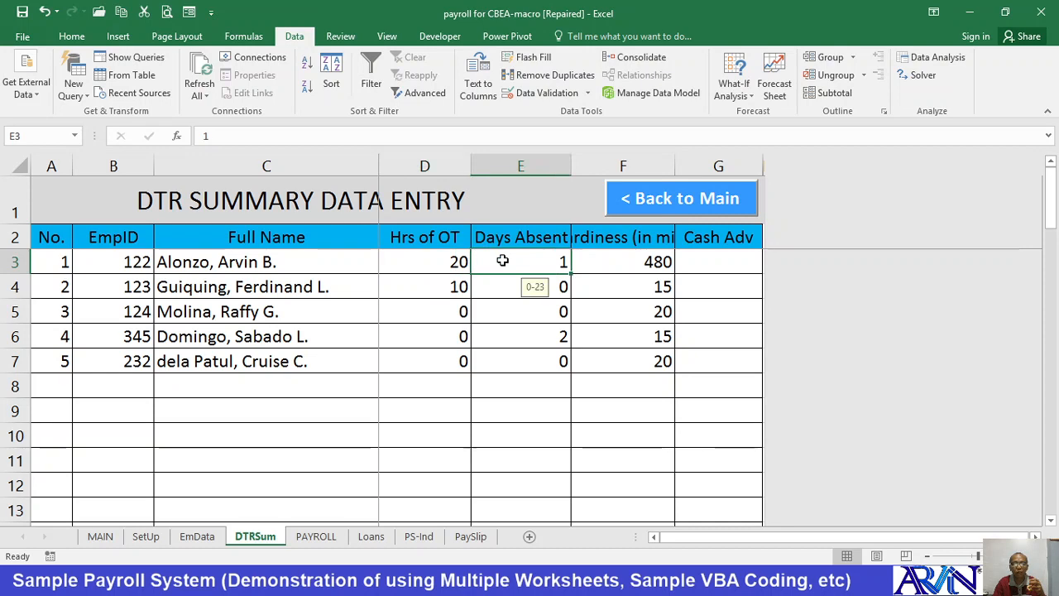
left_click(604, 264)
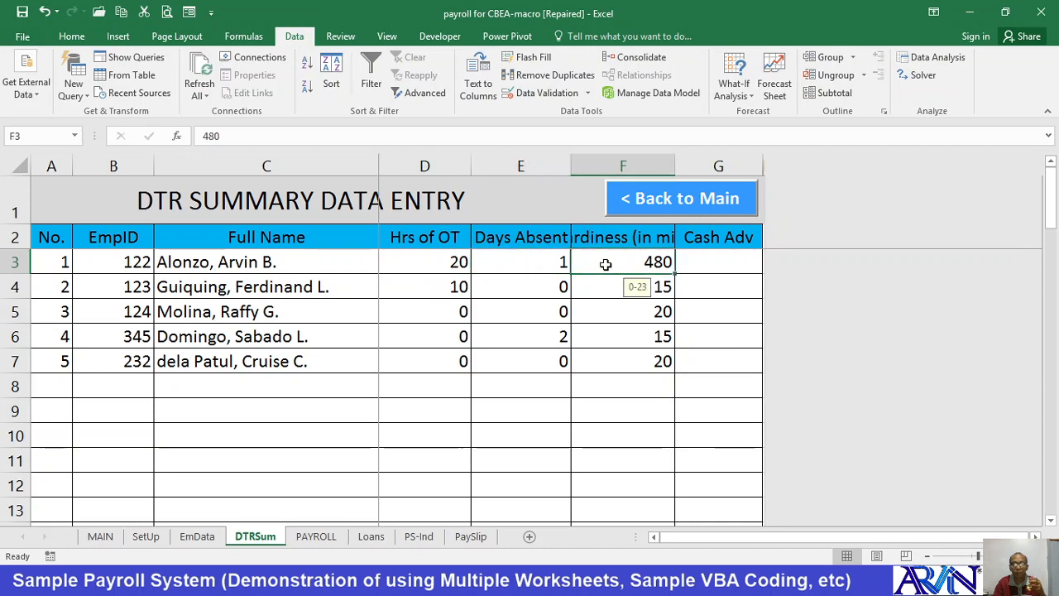
- Widen column F until the full Tardiness (in min) header fits
left_click(614, 238)
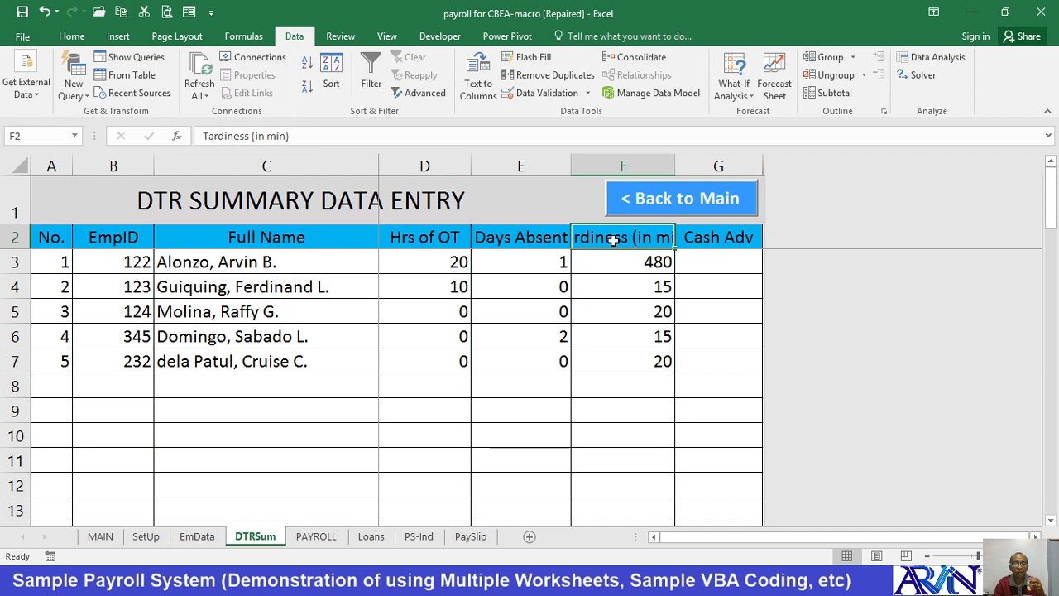
left_click_drag(674, 169, 685, 172)
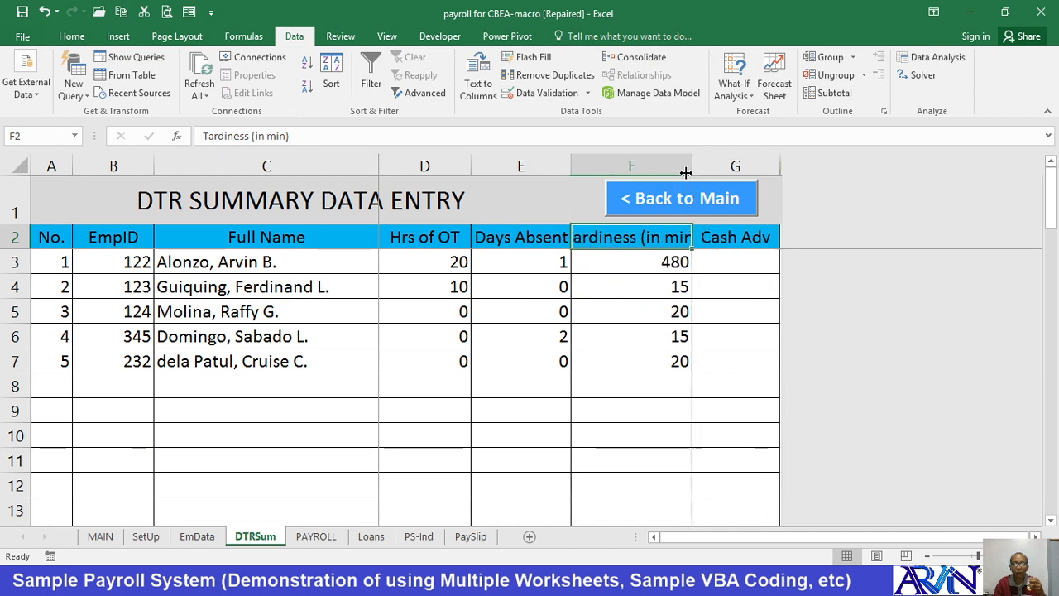
left_click(617, 263)
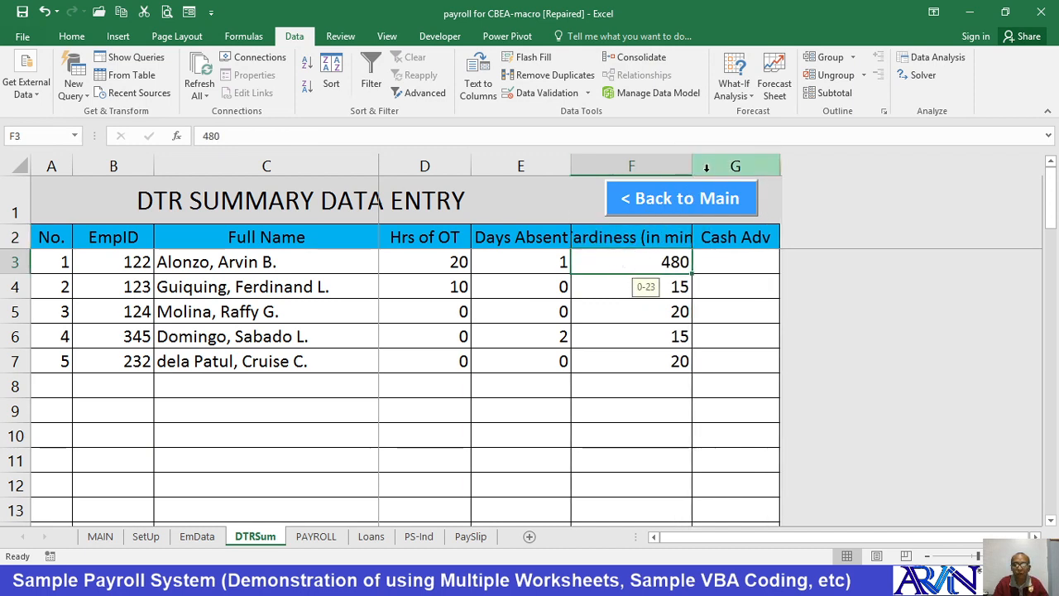
left_click_drag(691, 167, 705, 167)
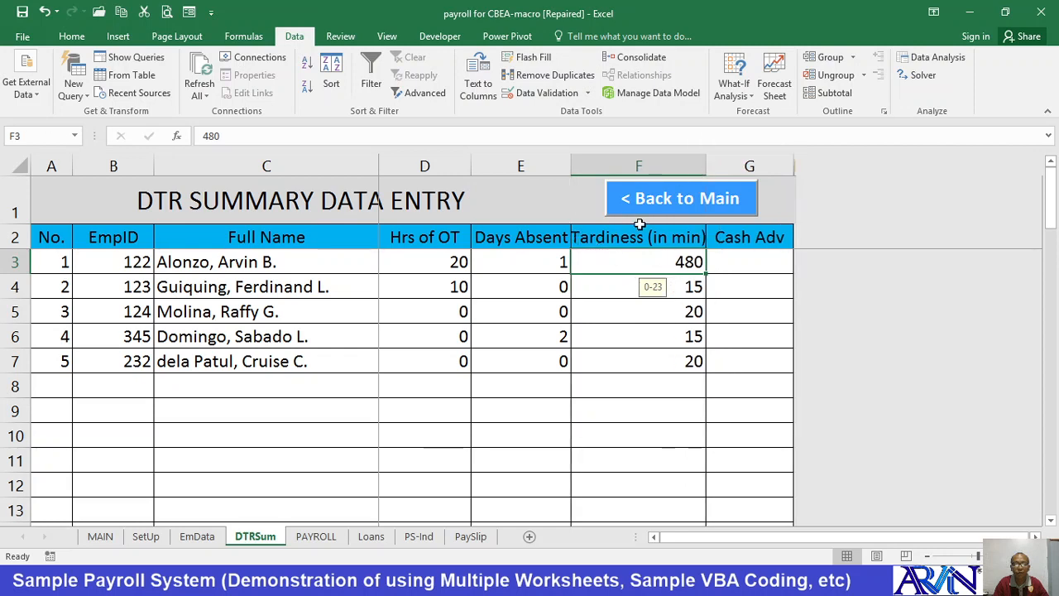
- Set the data validation maximum to 10000 for the Cash Adv cells from G3 down to row 63
left_click(738, 262)
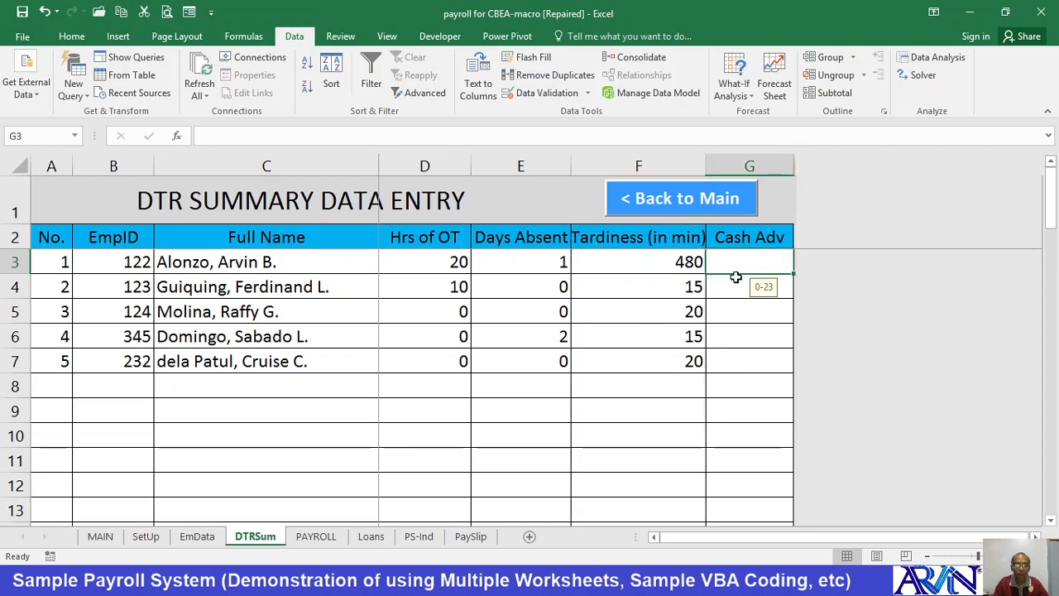
left_click_drag(735, 259, 735, 364)
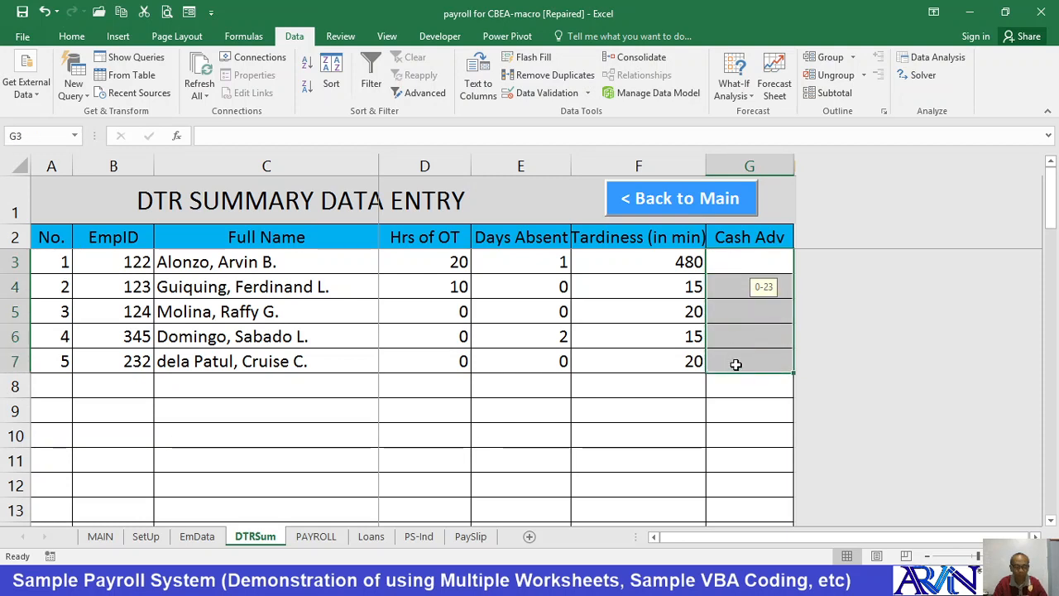
key("ctrl+shift+Left")
key("ctrl+shift+Down")
key("shift+Right")
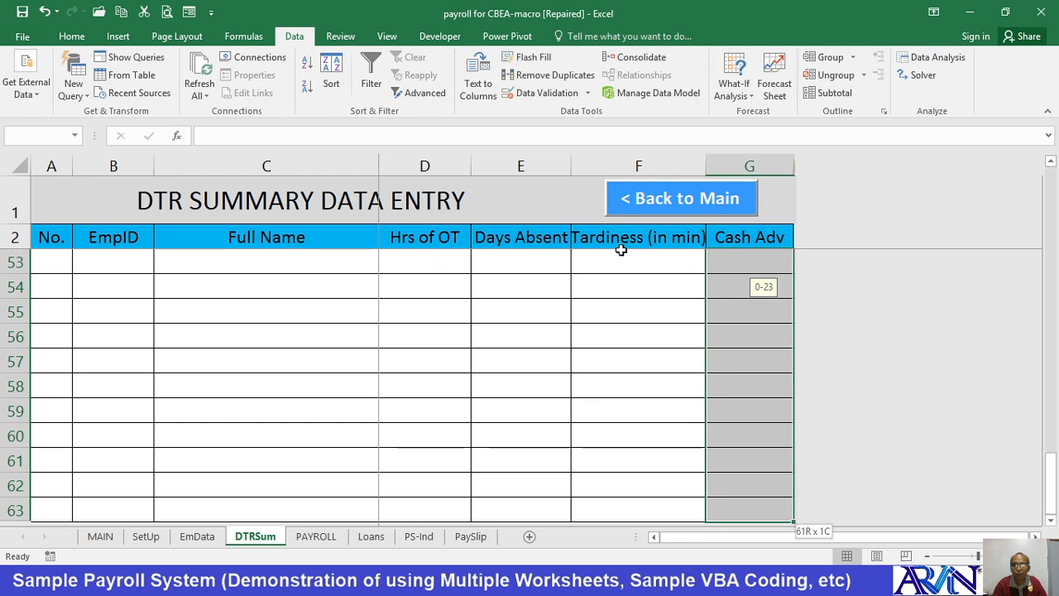
left_click(518, 92)
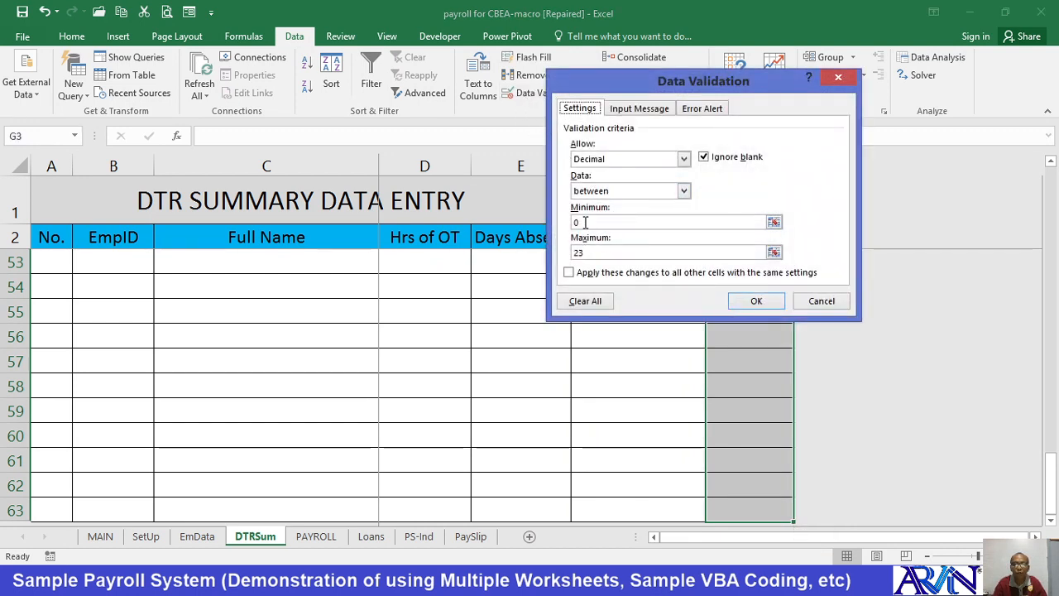
left_click_drag(584, 223, 565, 227)
key("Tab")
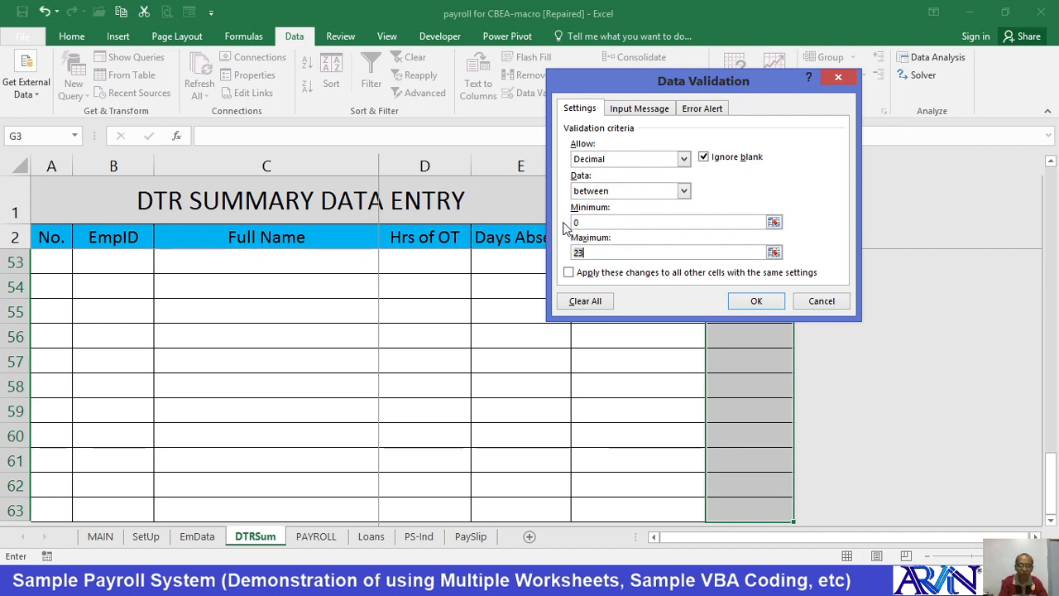
type("100")
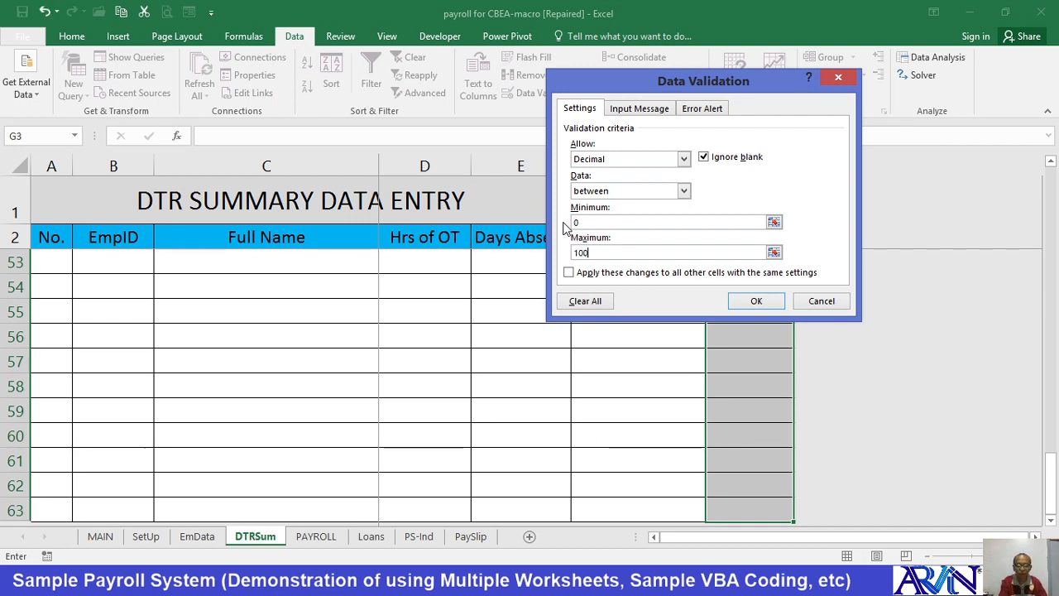
type("00")
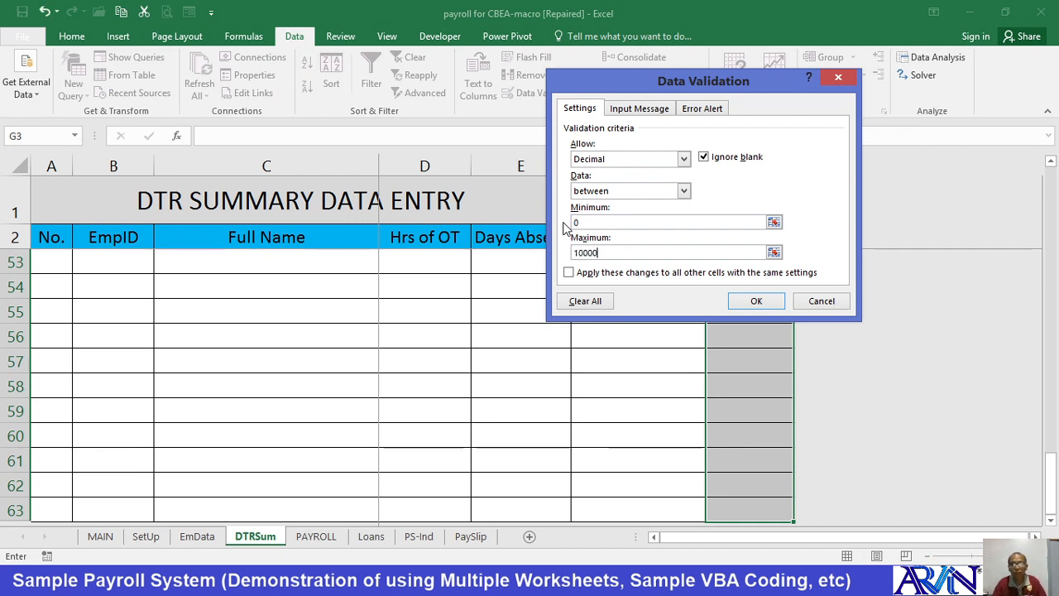
left_click(749, 299)
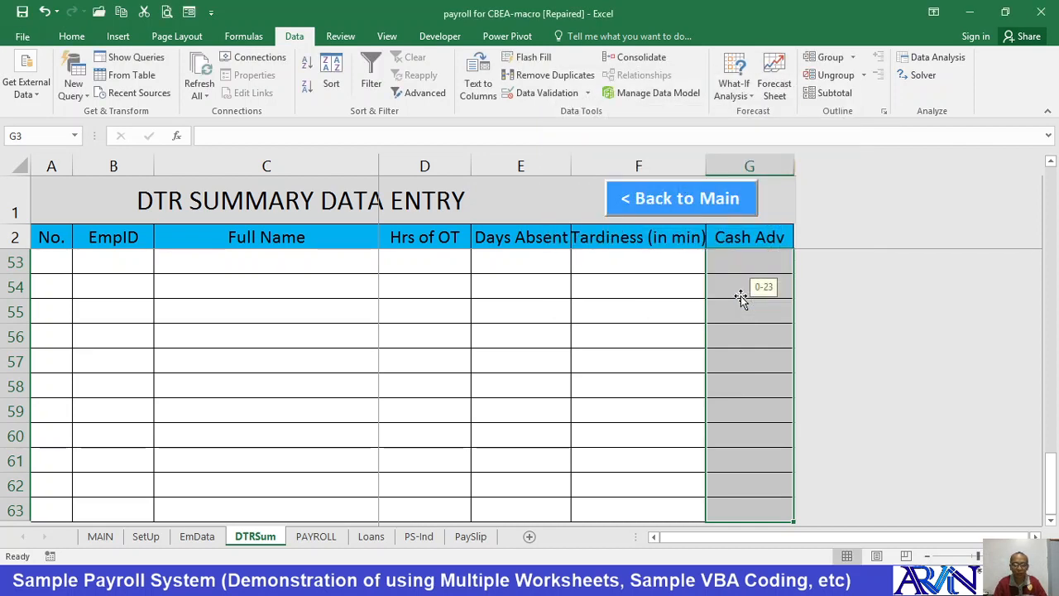
- Change the validation input message of the selected Cash Adv cells to "maximum 10000"
left_click(546, 93)
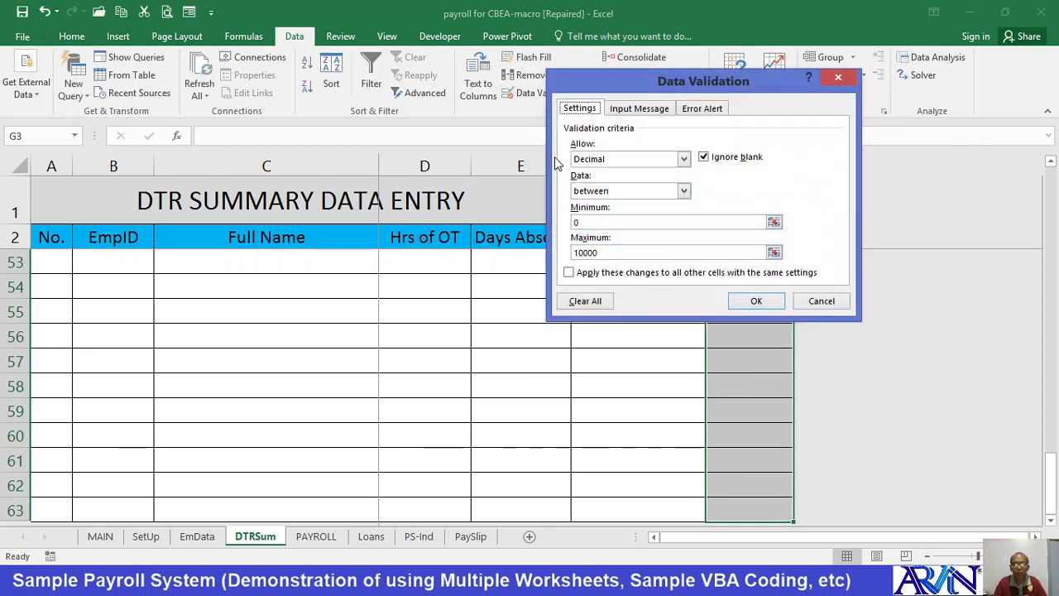
left_click(634, 110)
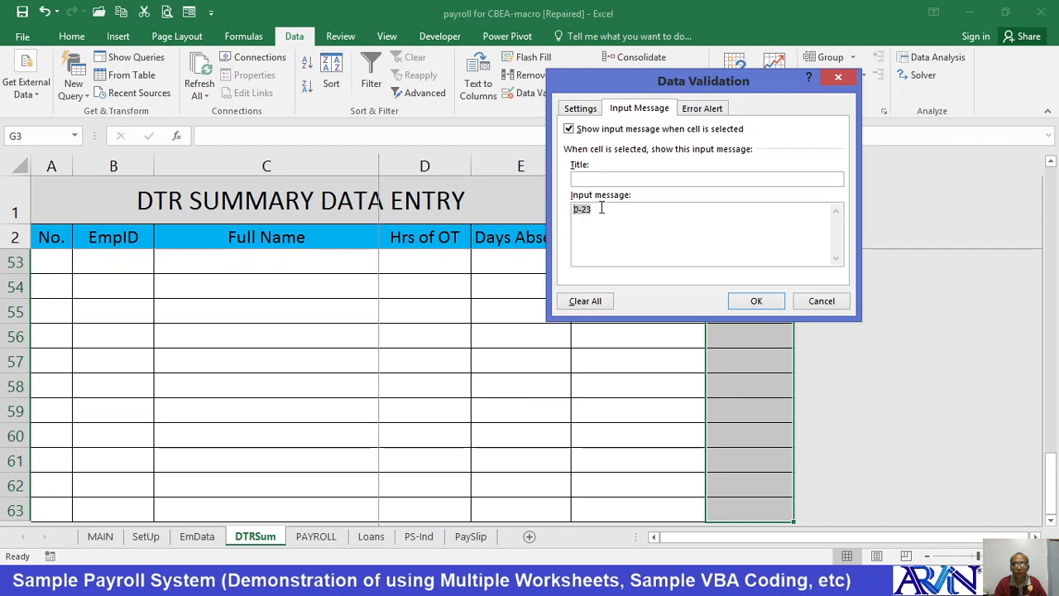
type("maximum")
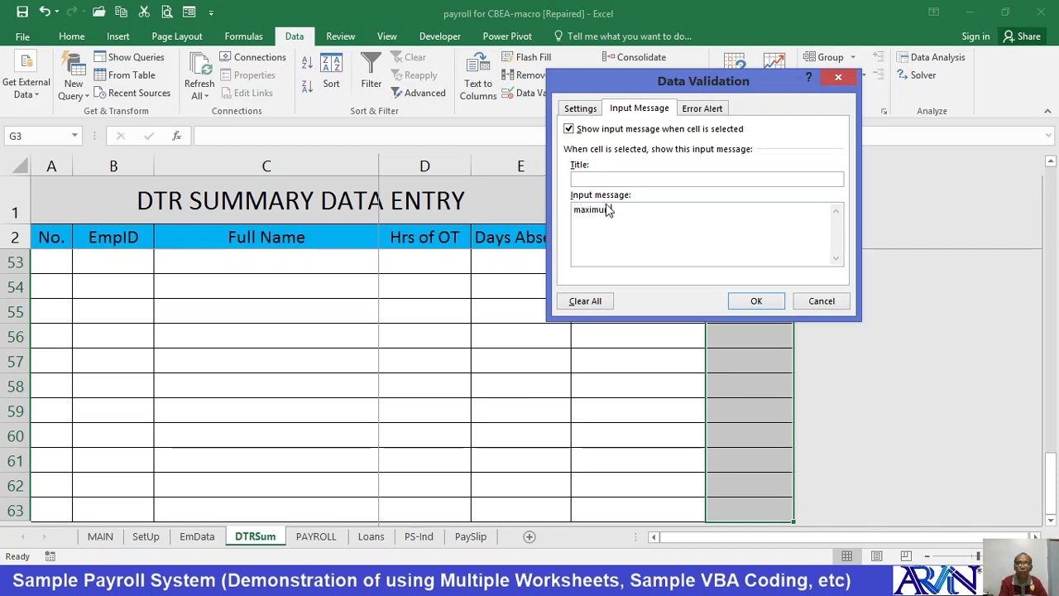
type(" 10000")
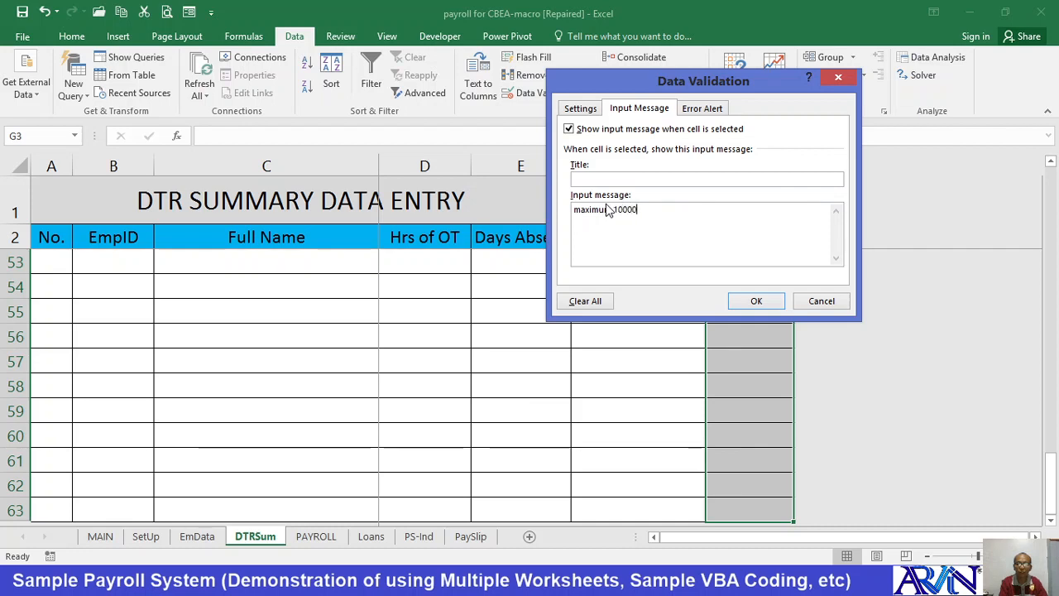
left_click(749, 301)
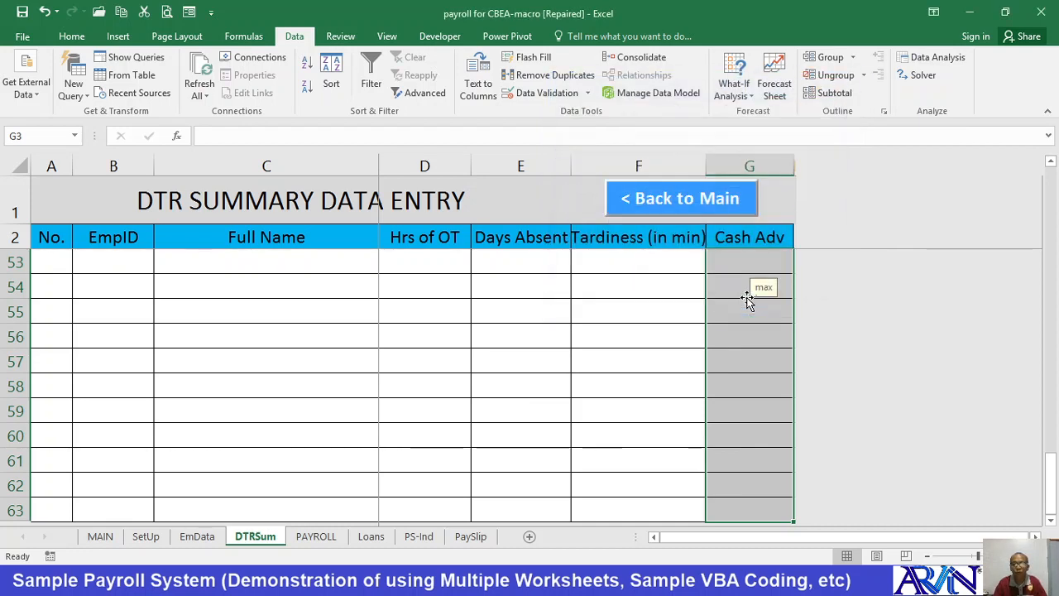
left_click(545, 283)
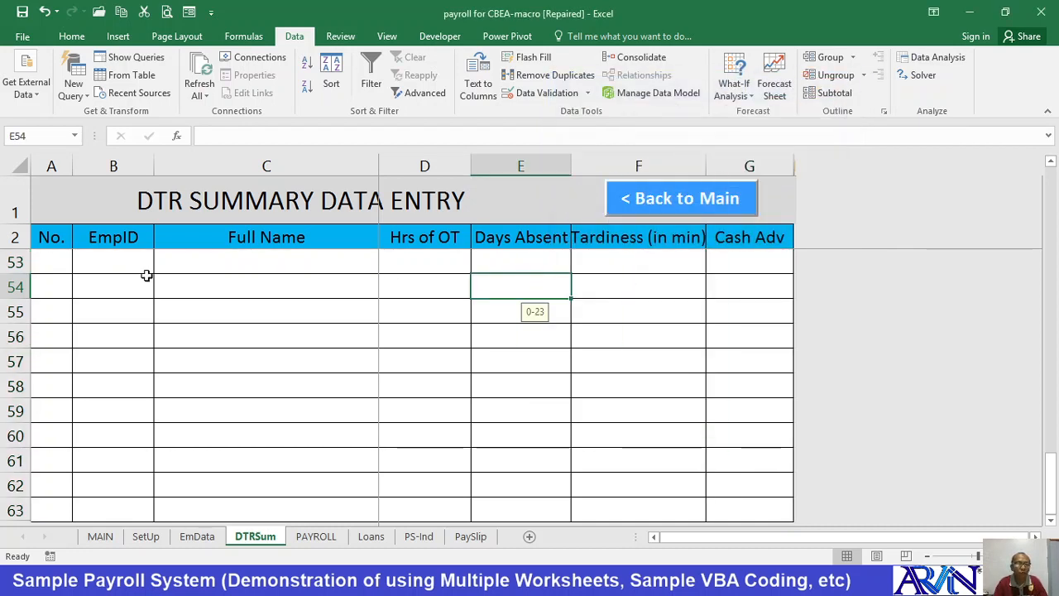
- Inspect the No. column's numbering formula in A53 and in the first entry, A3
left_click(53, 264)
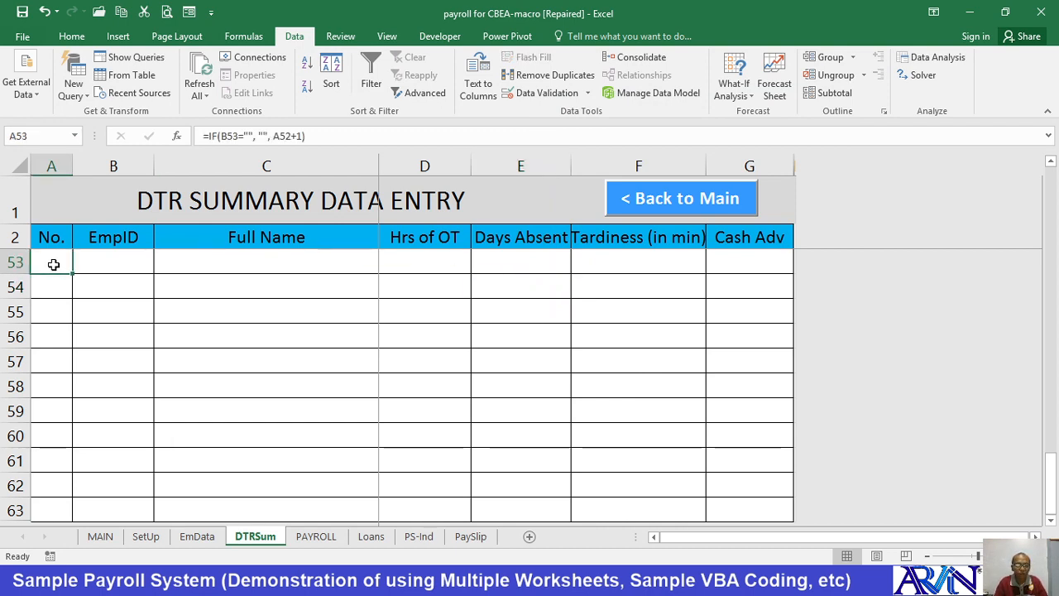
scroll(92, 296, "up", 8)
scroll(94, 296, "up", 6)
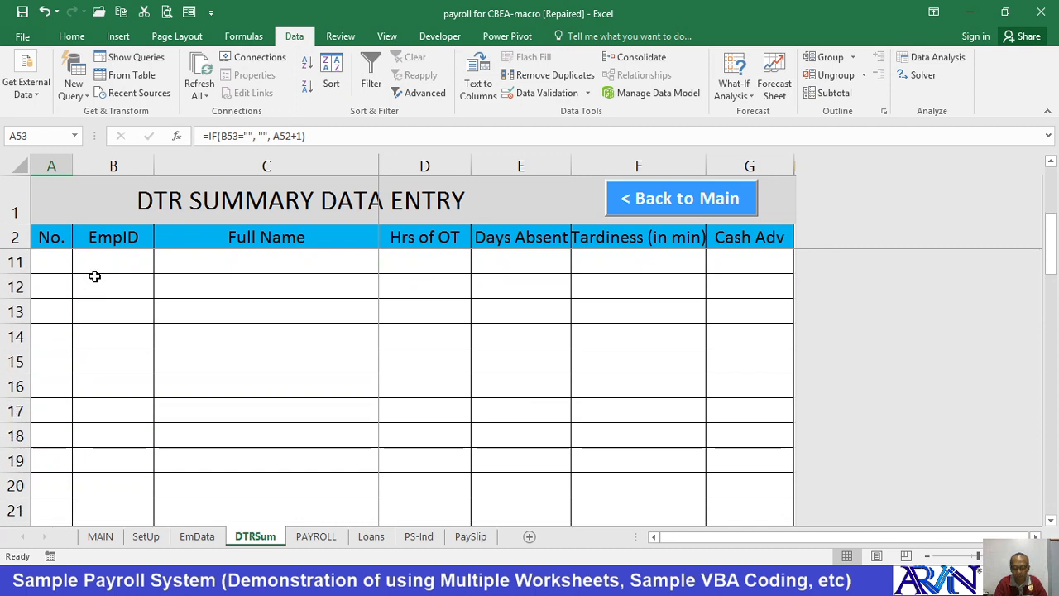
key("ctrl+Up")
key("ctrl+Home")
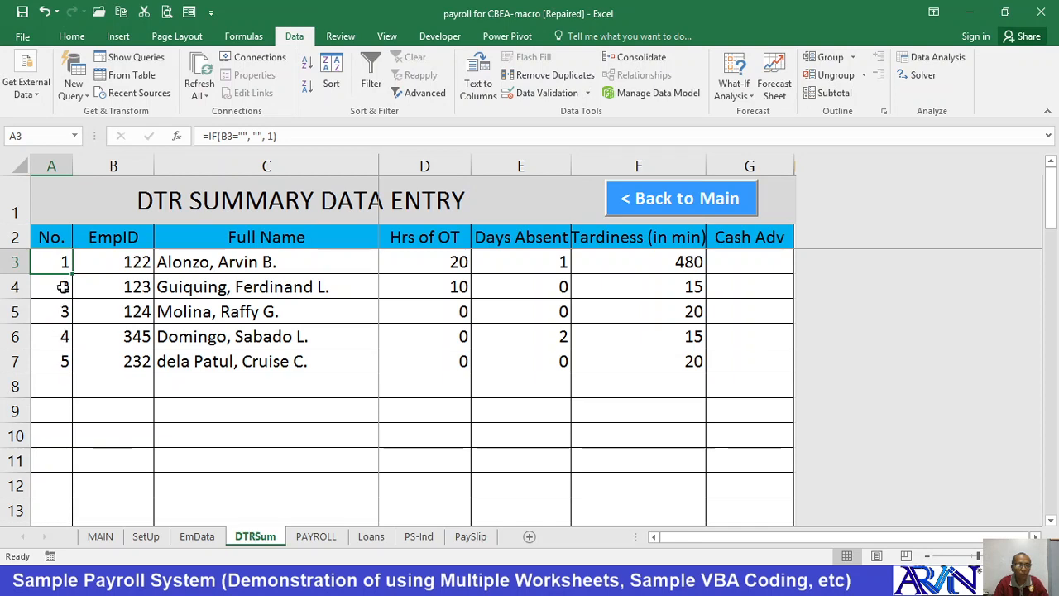
- View the employee table on EmData, and inspect the DTRSum EmpID formulas in B7 and B3 that reference it
left_click(197, 536)
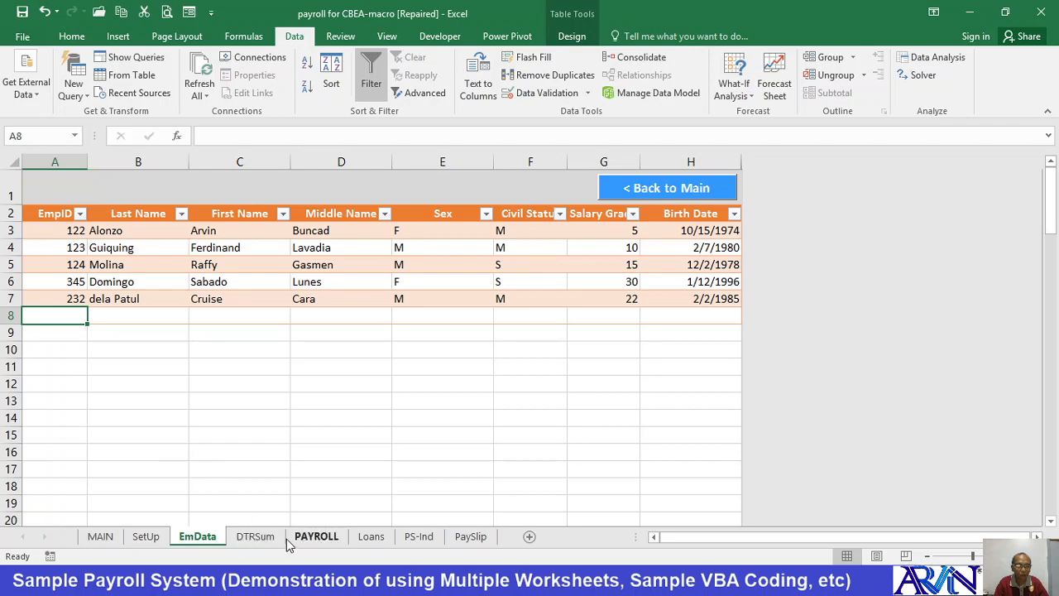
left_click(255, 536)
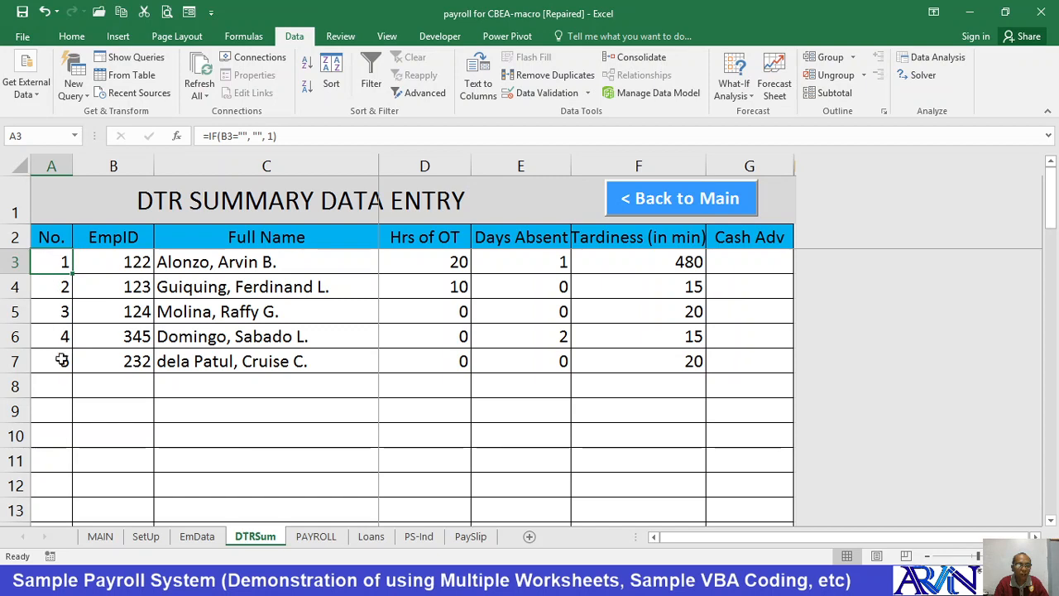
left_click(113, 356)
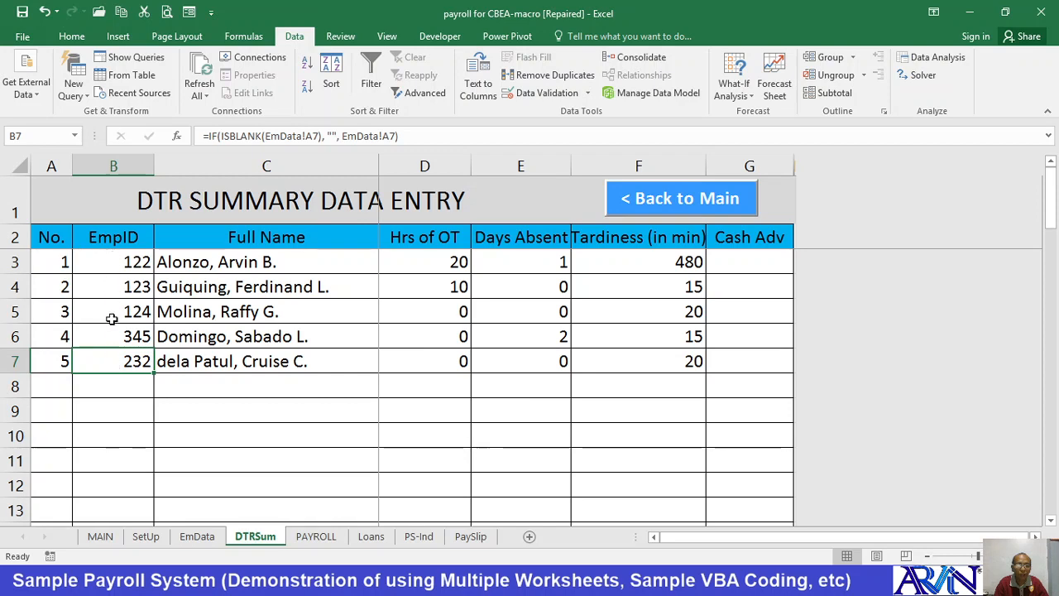
left_click(117, 265)
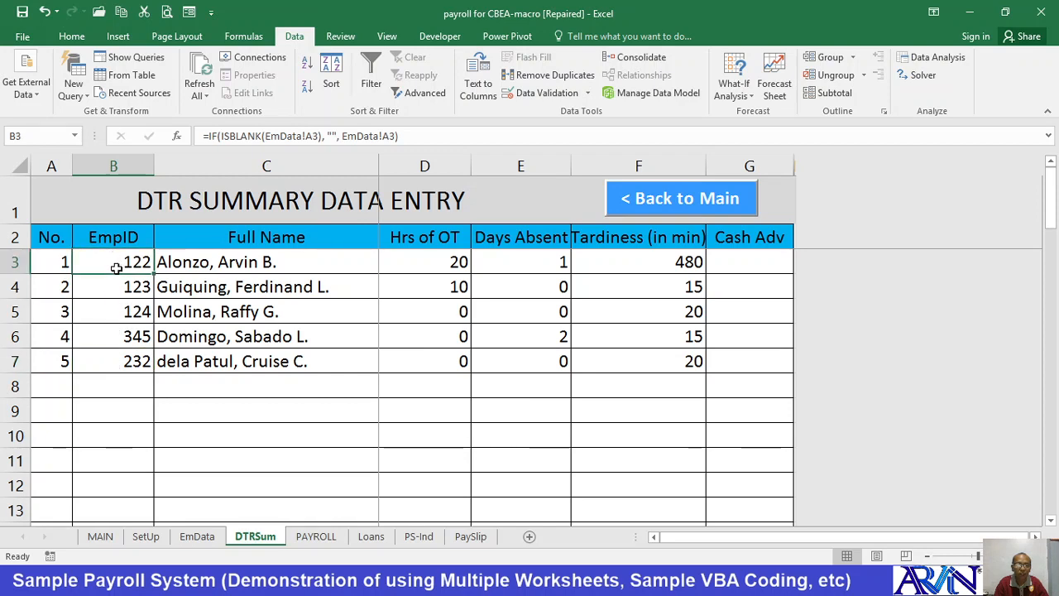
- Examine the logical test, value-if-true and value-if-false arguments of the IF formula in A3 without altering it
left_click(53, 264)
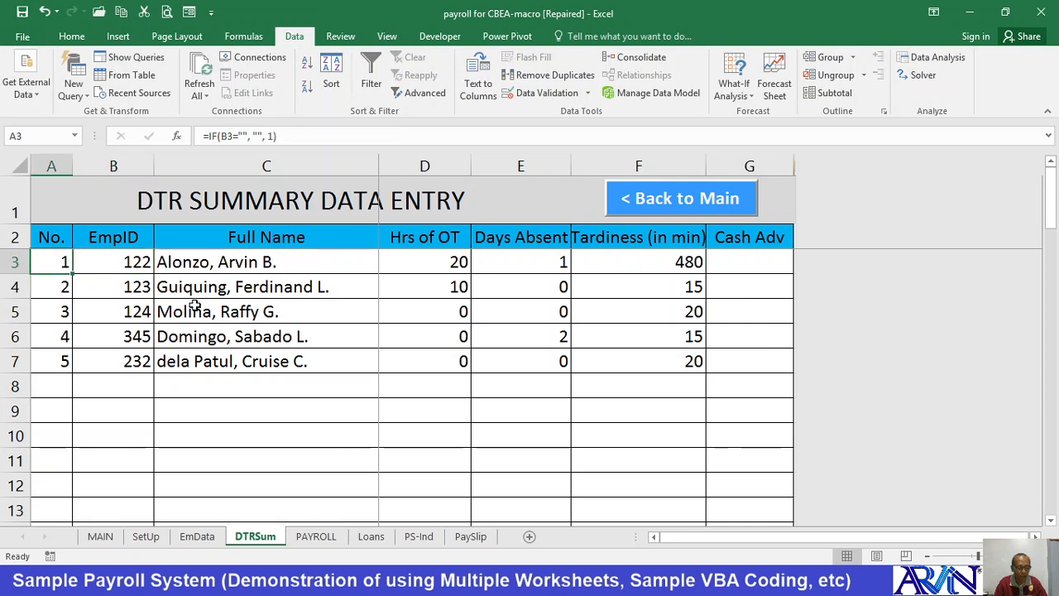
key("F2")
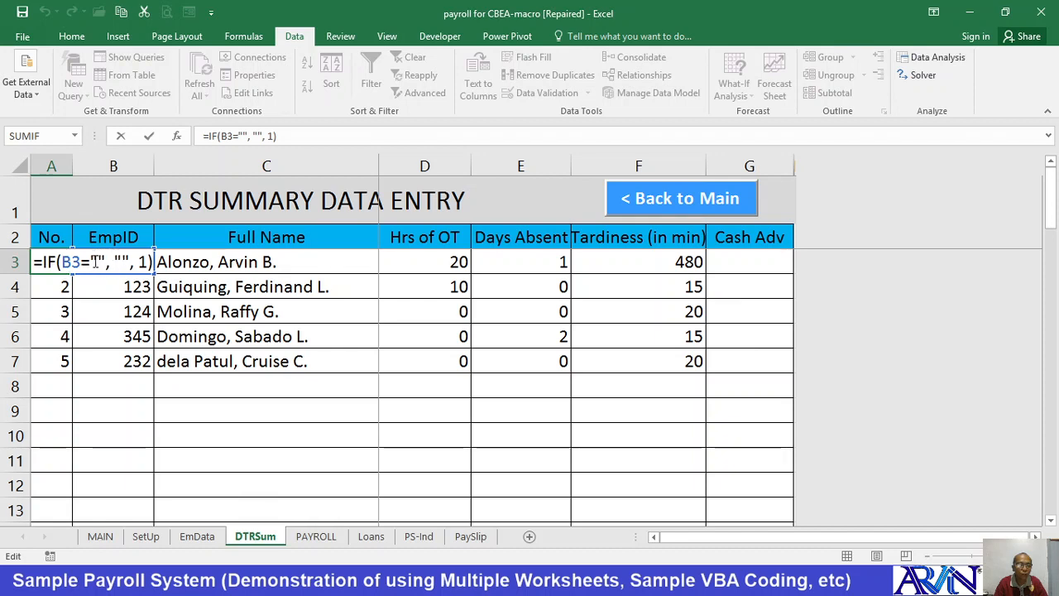
left_click_drag(91, 261, 104, 263)
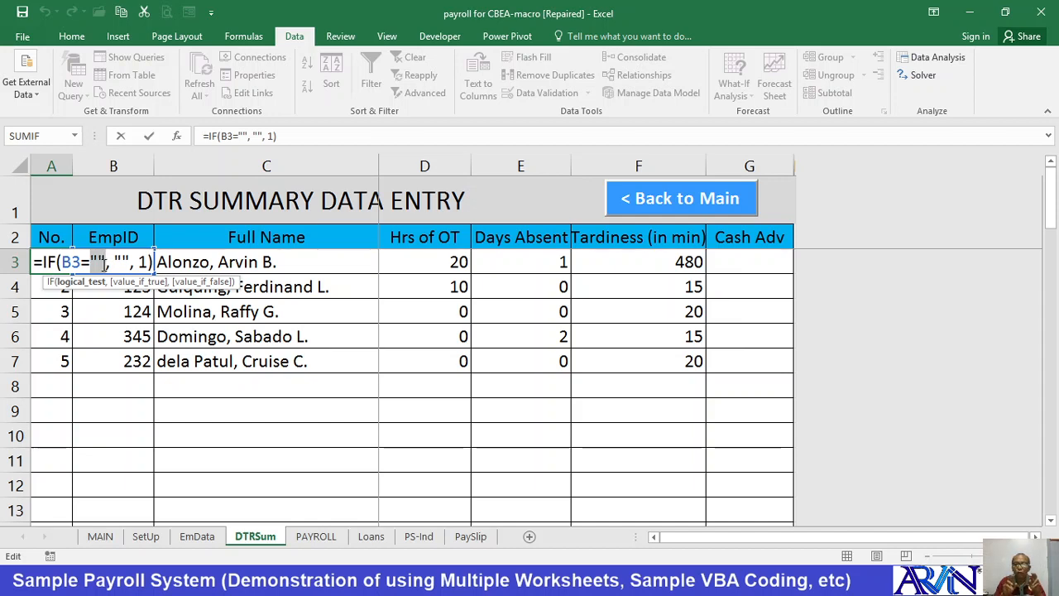
left_click(104, 264)
key("shift+Right")
key("shift+Right")
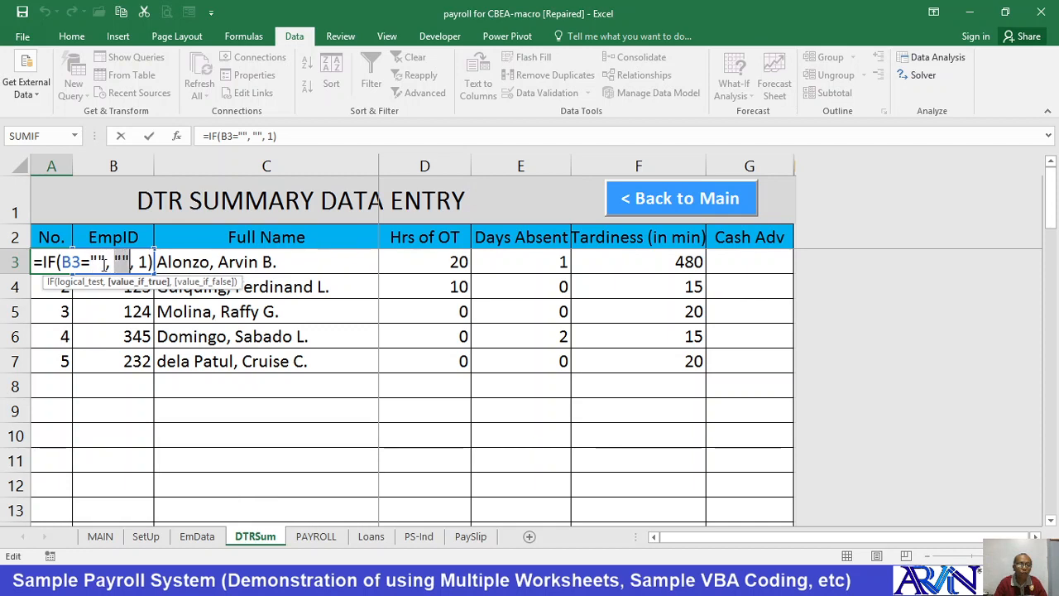
key("shift+Right")
key("Right")
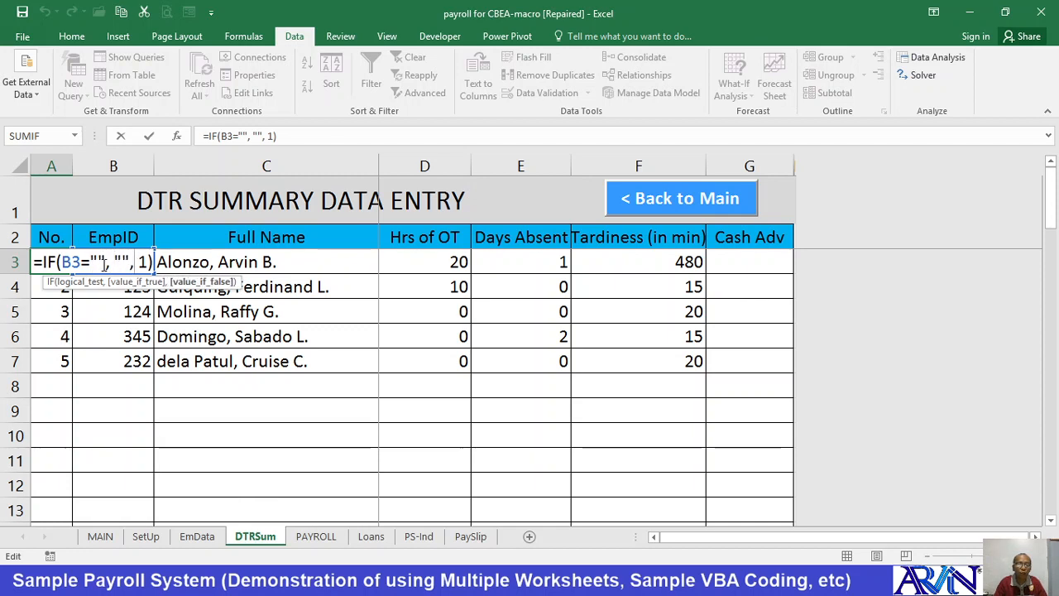
key("Return")
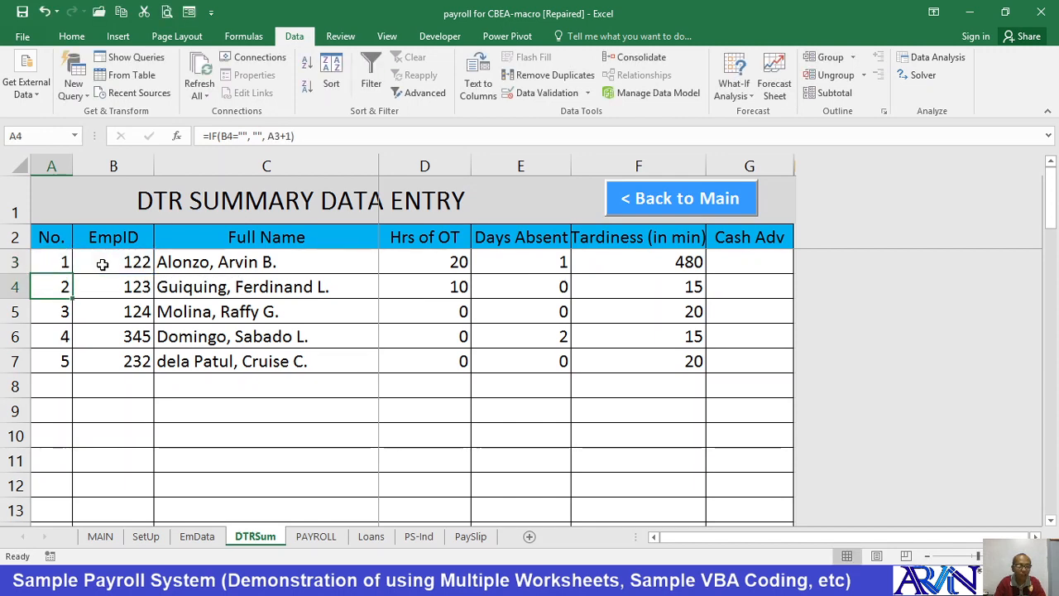
- Inspect the numbering formulas in A4 and A5, highlighting the A3+1 value-if-false argument in A4
key("F2")
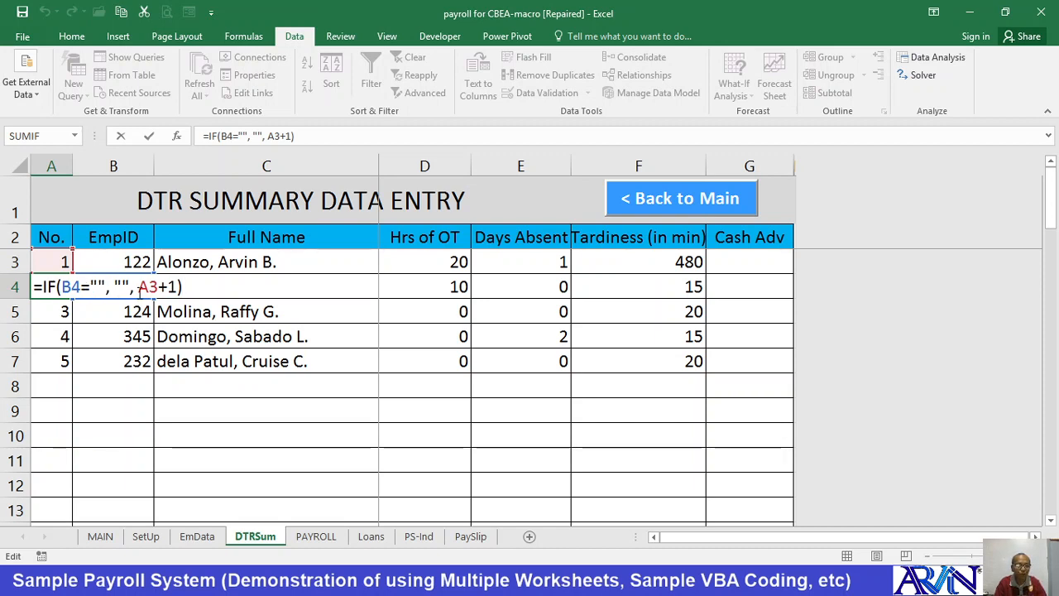
left_click_drag(139, 288, 179, 286)
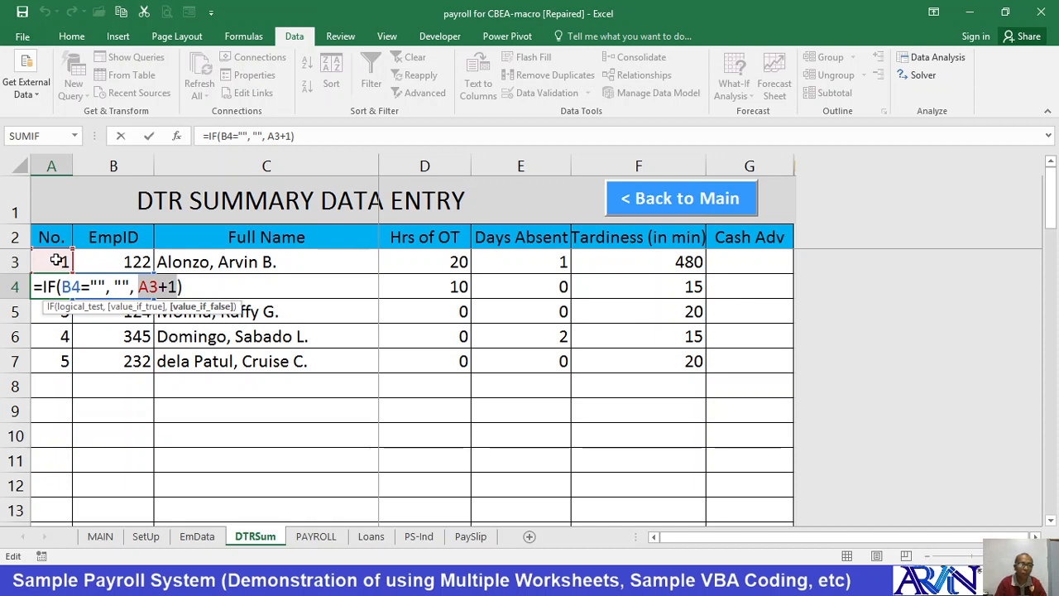
key("Return")
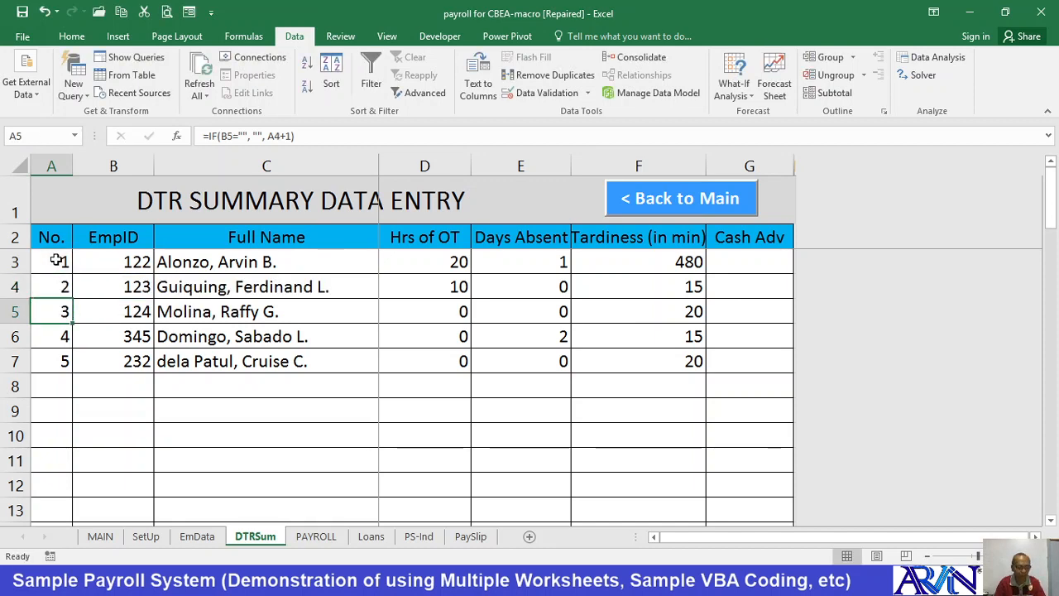
key("F2")
key("Return")
- Copy the numbering formula from A4 into A5:A9 of the No. column
key("Up")
key("Up")
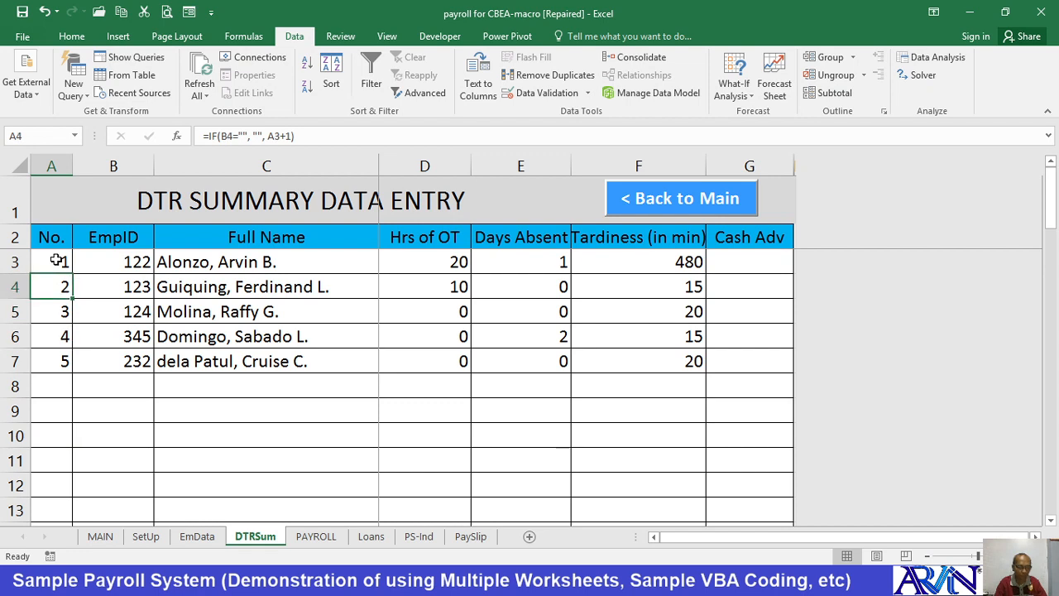
key("Down")
key("shift+Down")
key("shift+Down")
key("shift+Down")
key("shift+Down")
key("ctrl+v")
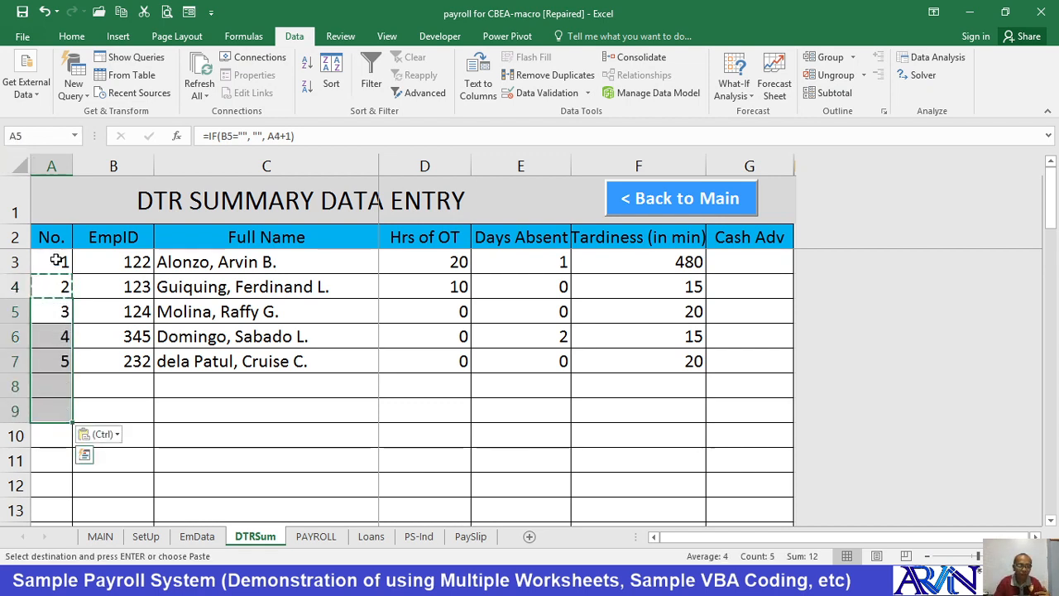
key("Down")
key("Down")
key("Up")
key("Up")
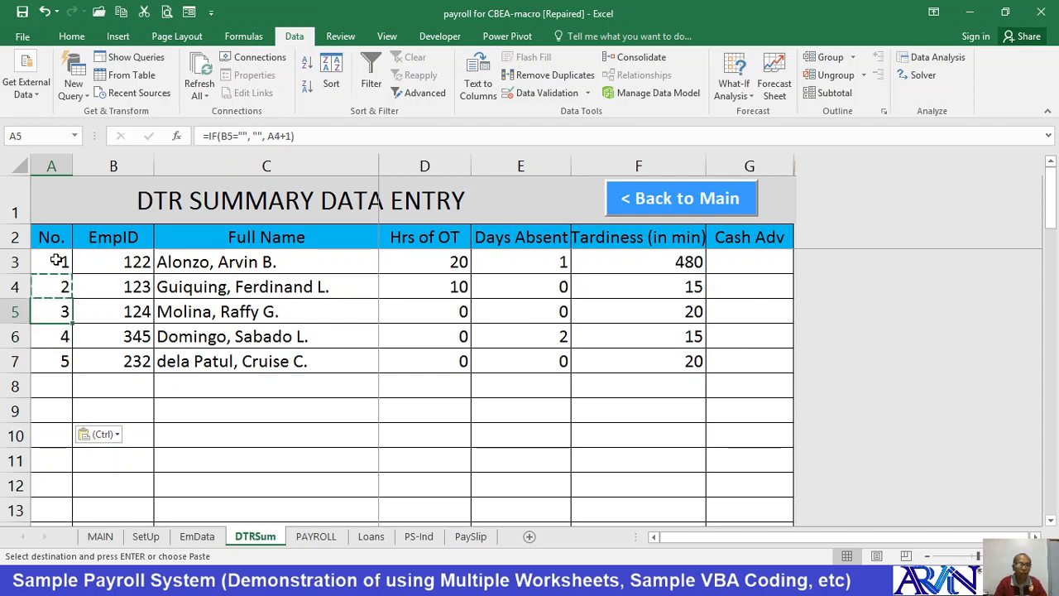
- Examine the ISBLANK logical test in the EmpID formula in B3, and view the EmData sheet it references
key("Up")
key("Right")
key("Up")
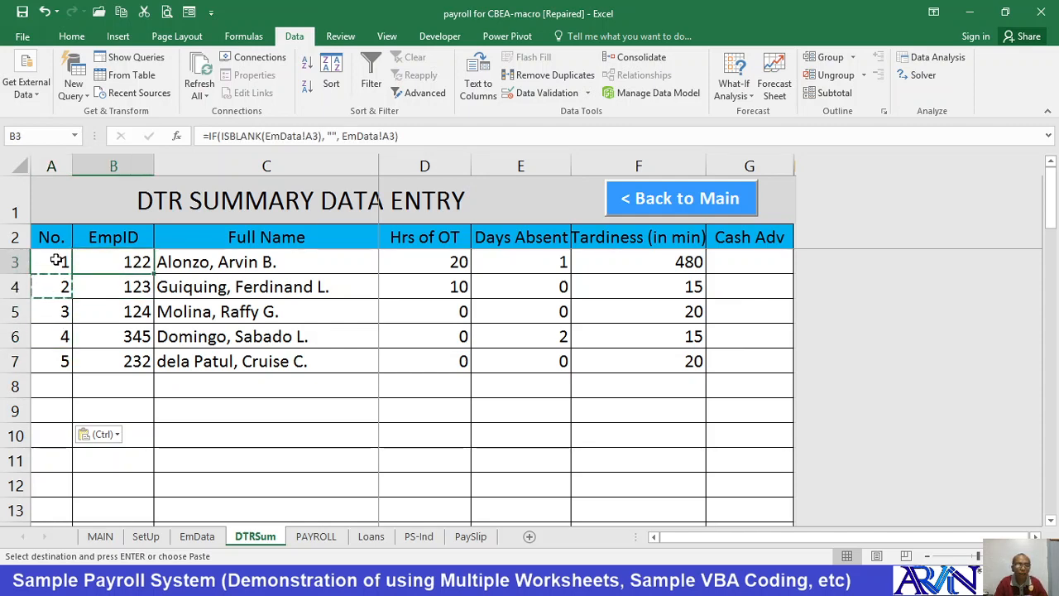
key("F2")
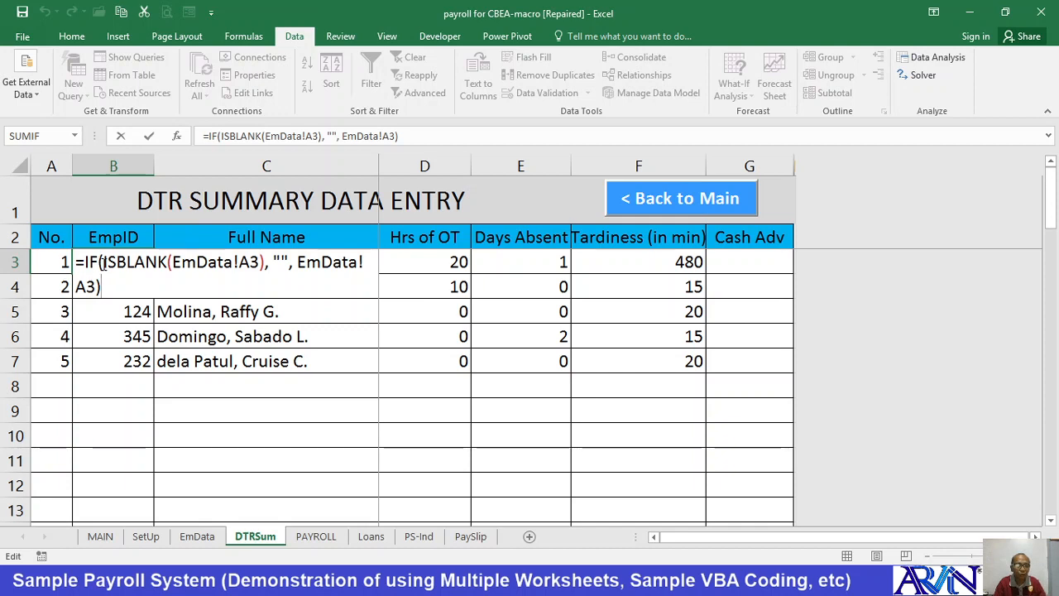
left_click_drag(101, 261, 266, 262)
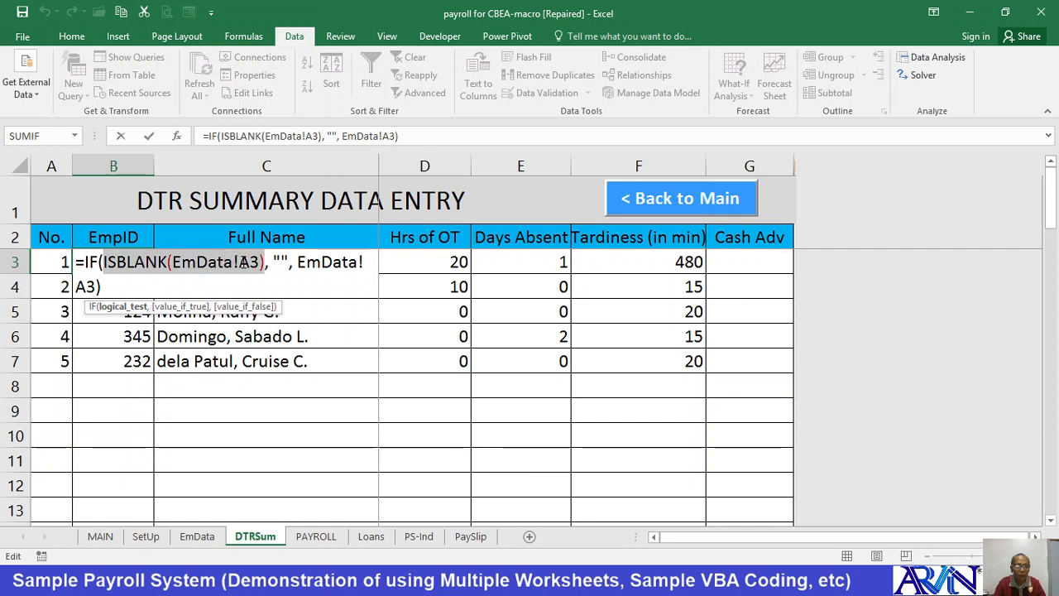
left_click(197, 536)
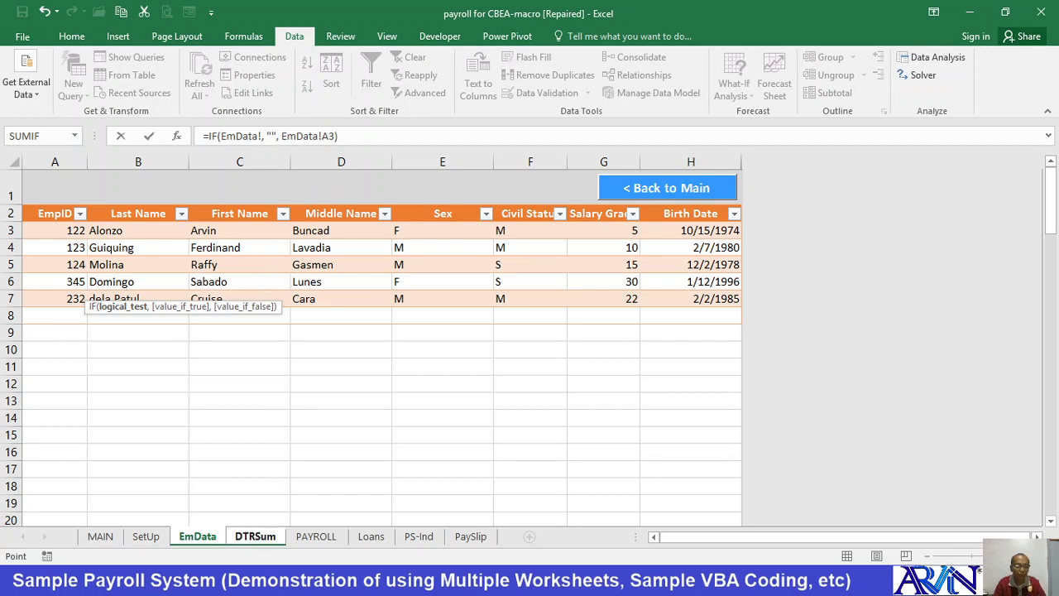
left_click(252, 535)
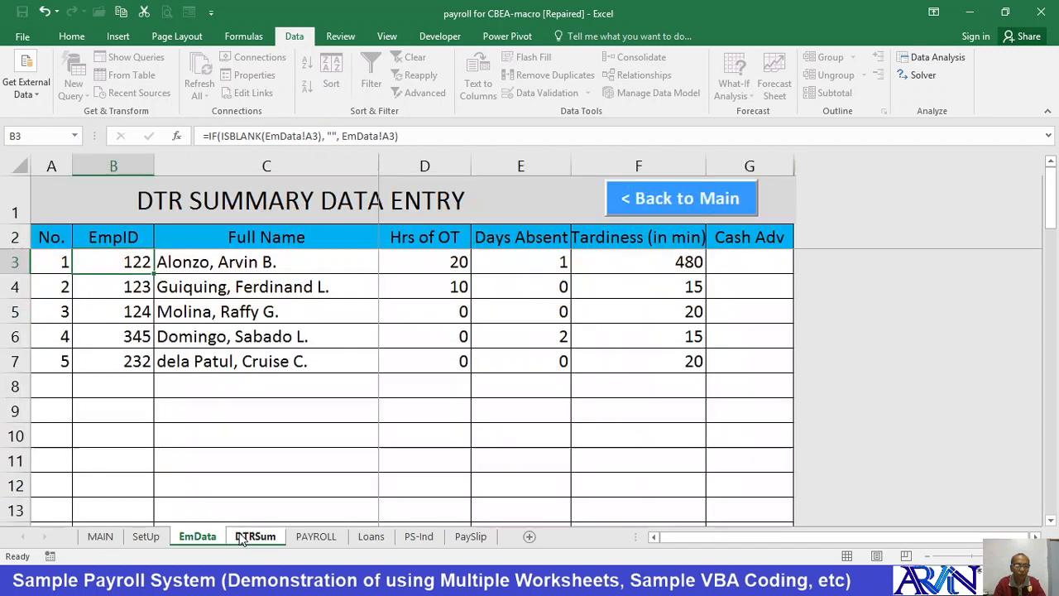
- Review the logical test, value-if-true and value-if-false arguments of the B3 formula without altering it
double_click(130, 266)
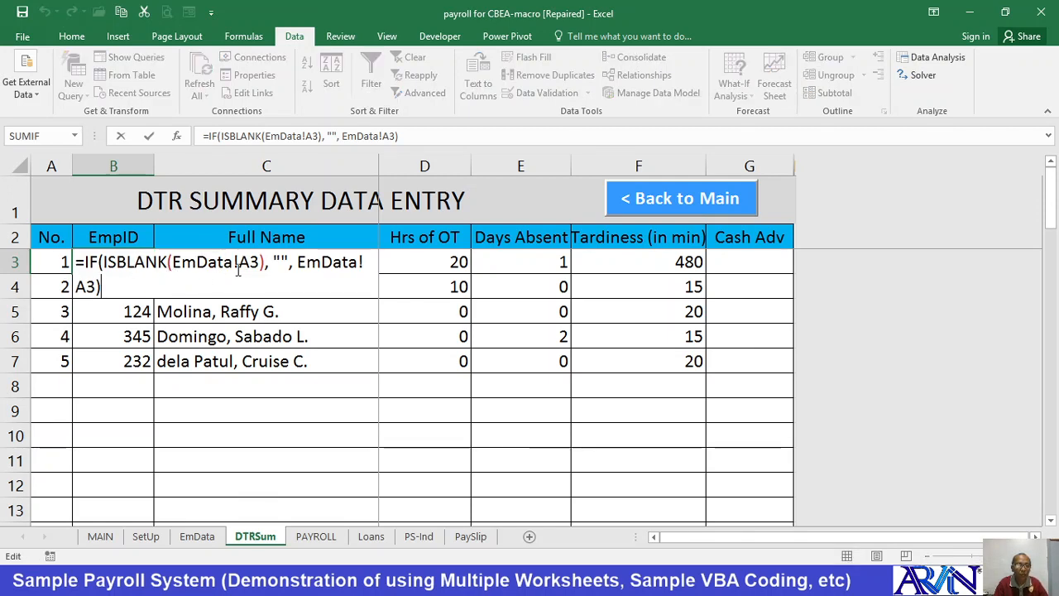
left_click_drag(272, 261, 289, 263)
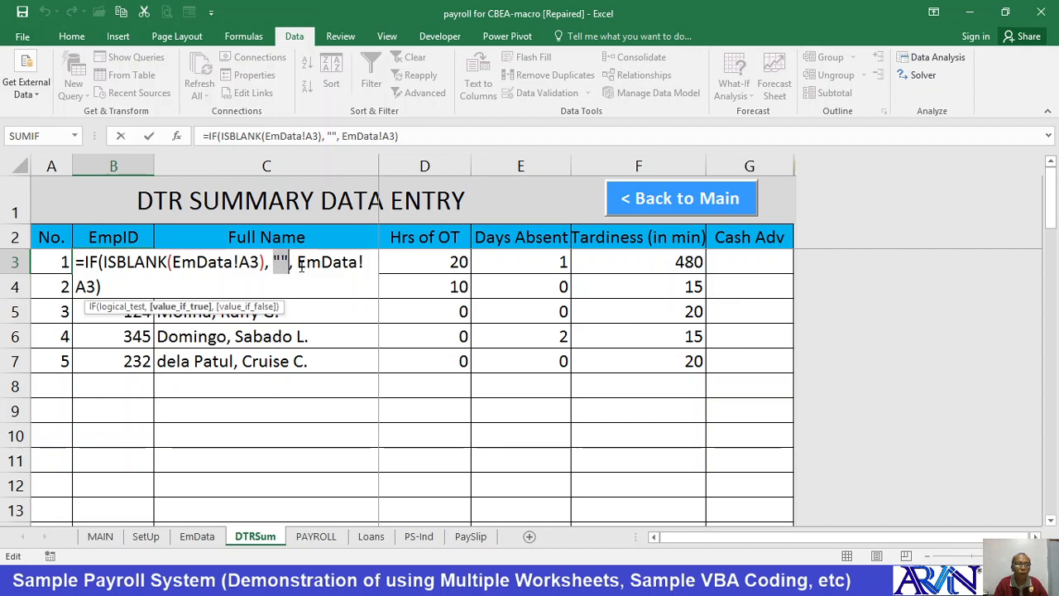
left_click_drag(297, 263, 160, 287)
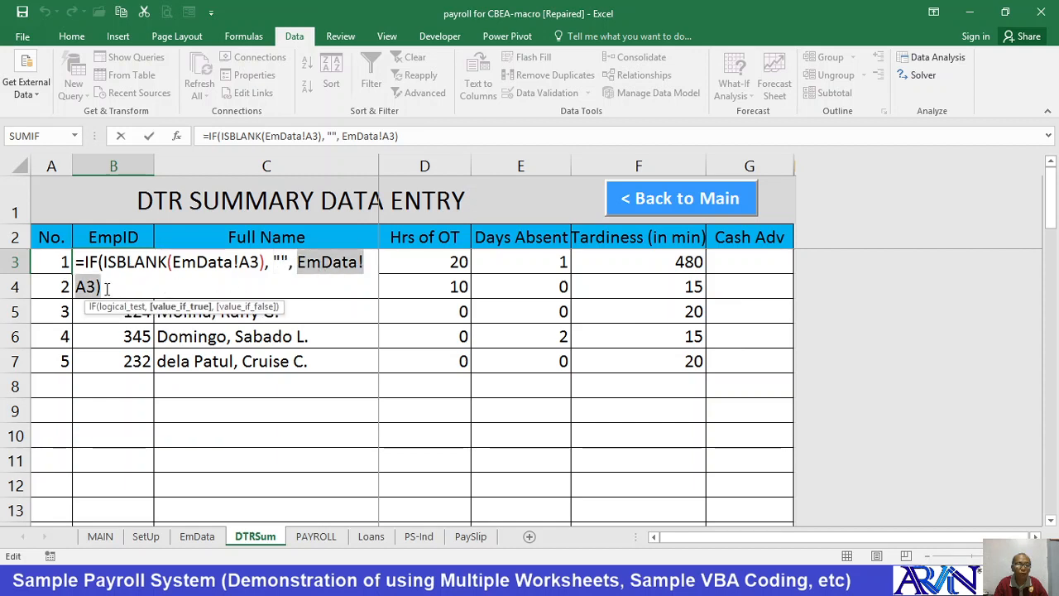
left_click(137, 263)
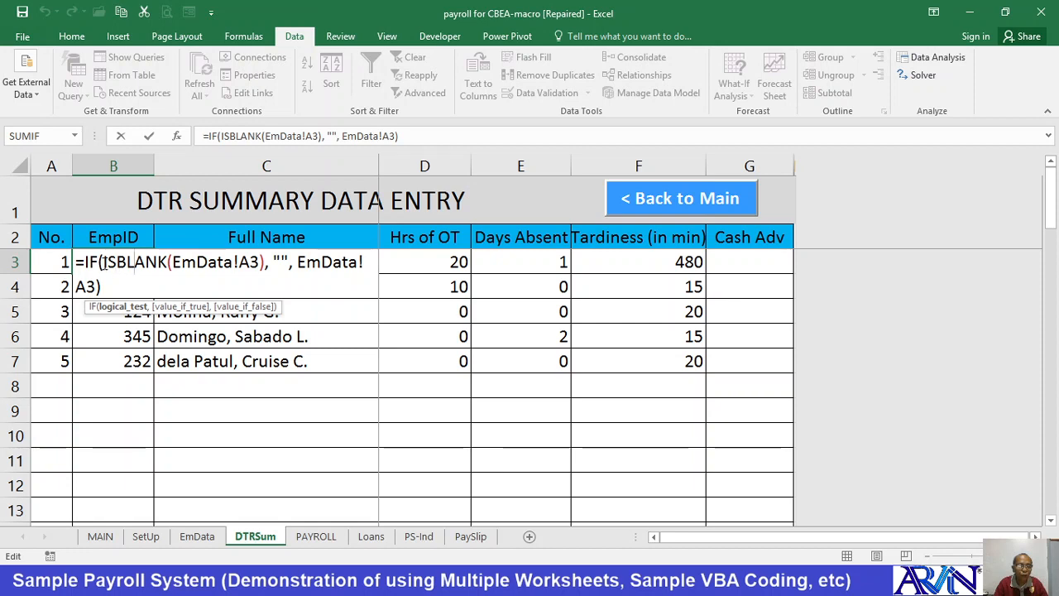
left_click_drag(102, 262, 265, 260)
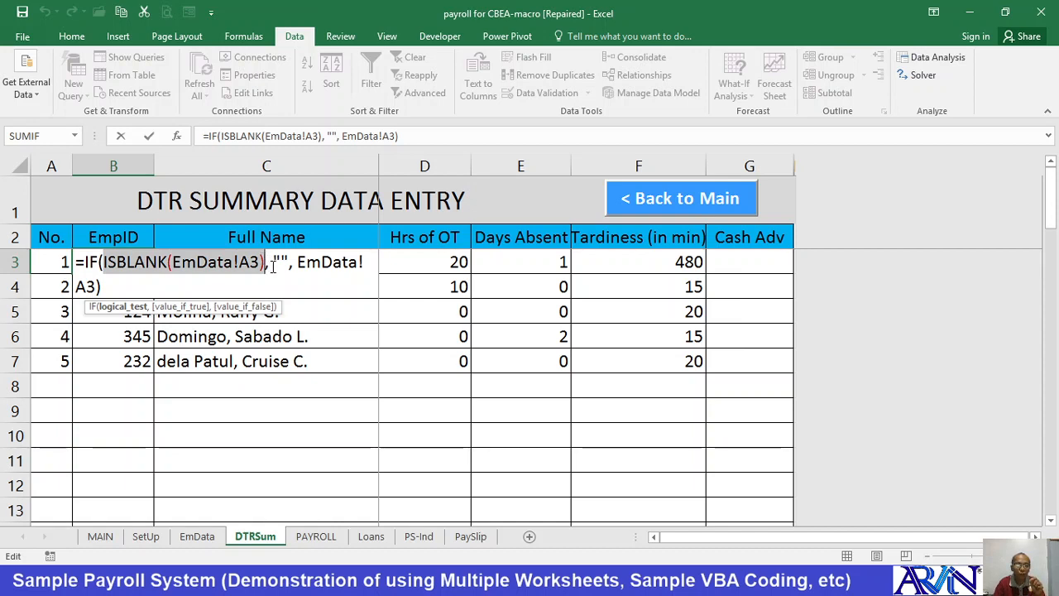
left_click_drag(271, 265, 289, 262)
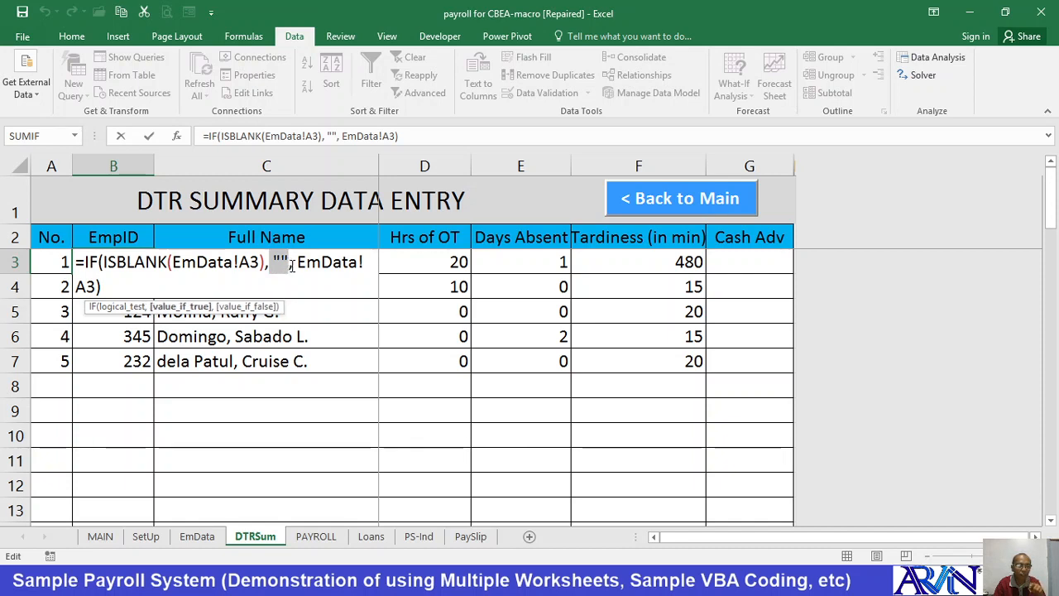
left_click(187, 263)
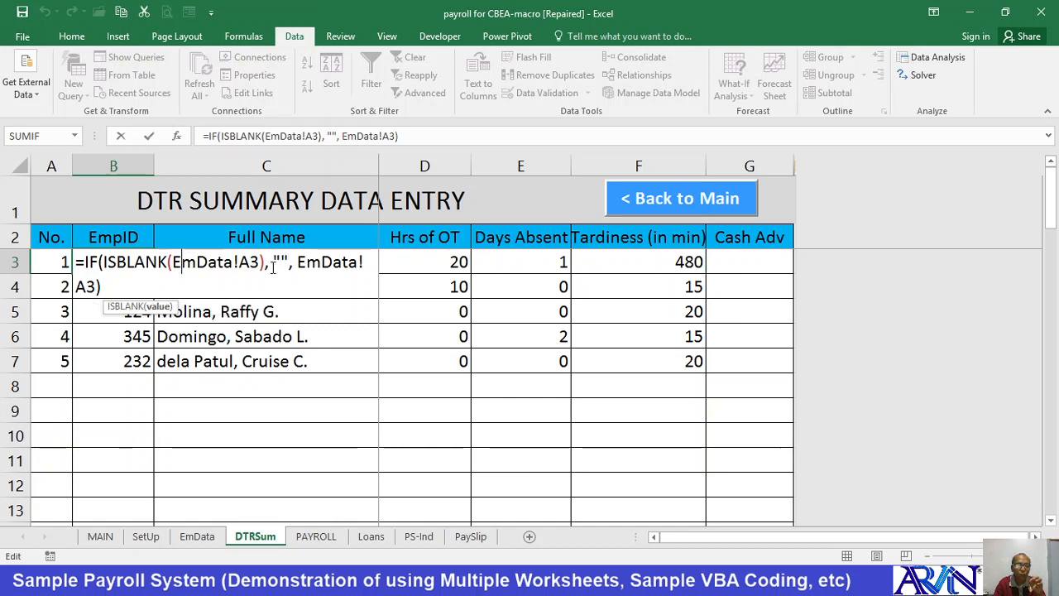
left_click_drag(297, 262, 104, 287)
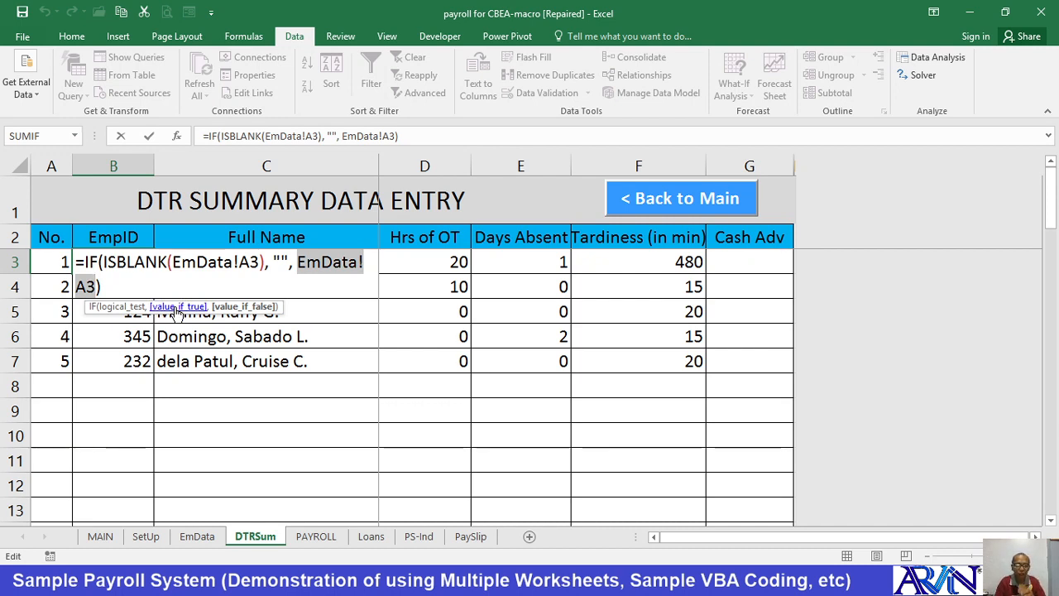
key("Escape")
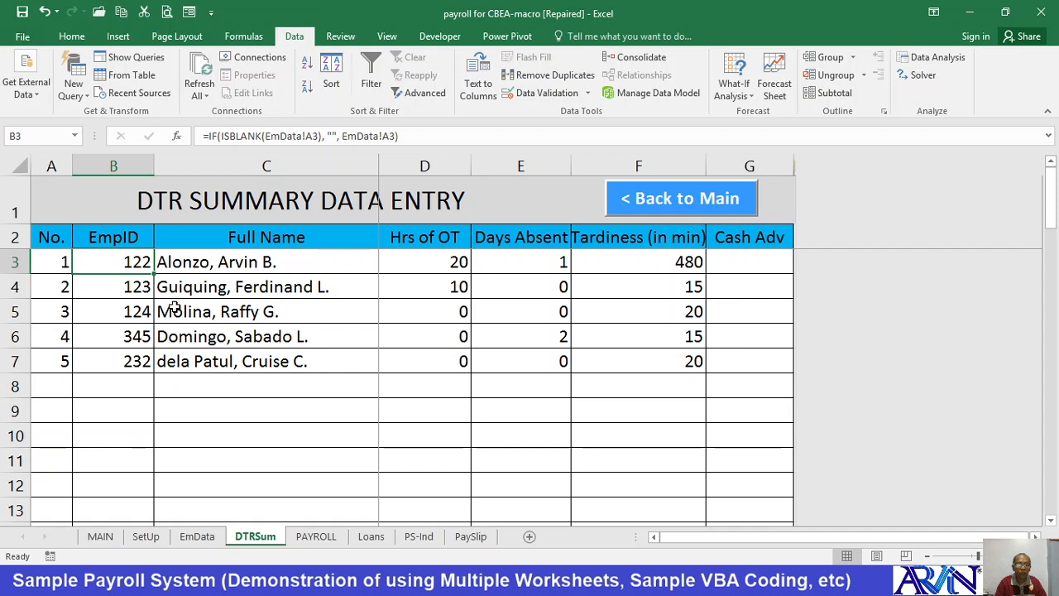
- Inspect the Full Name formula in C3, including the & operator that joins the EmData name fields
key("Right")
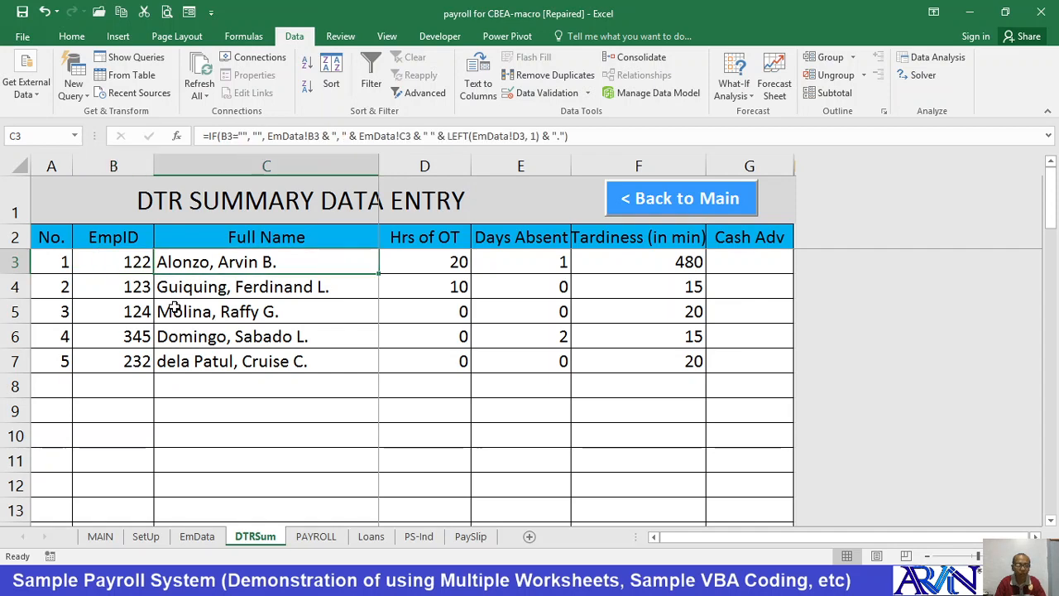
key("F2")
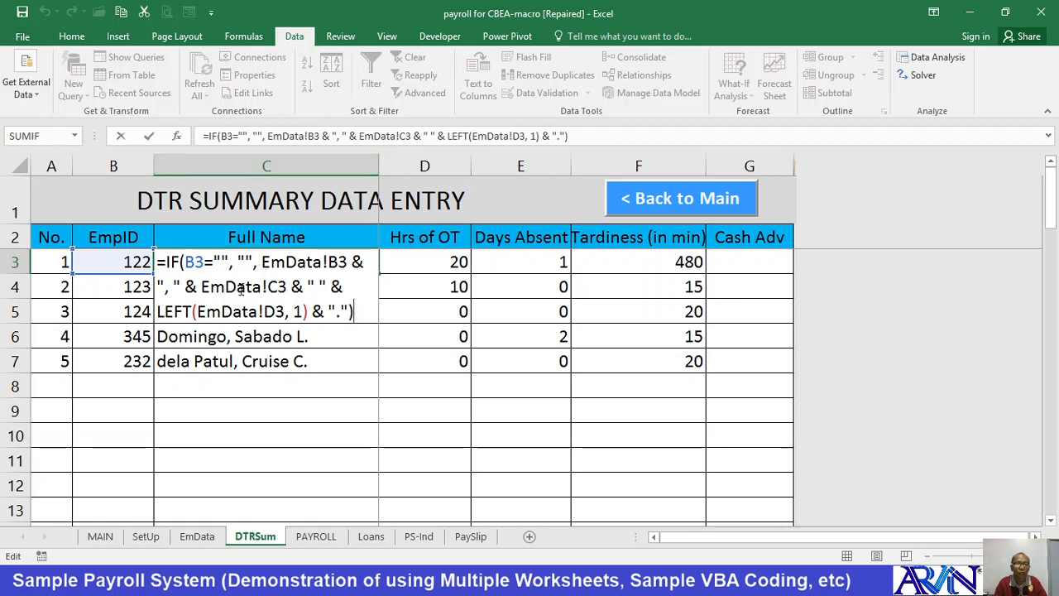
double_click(357, 262)
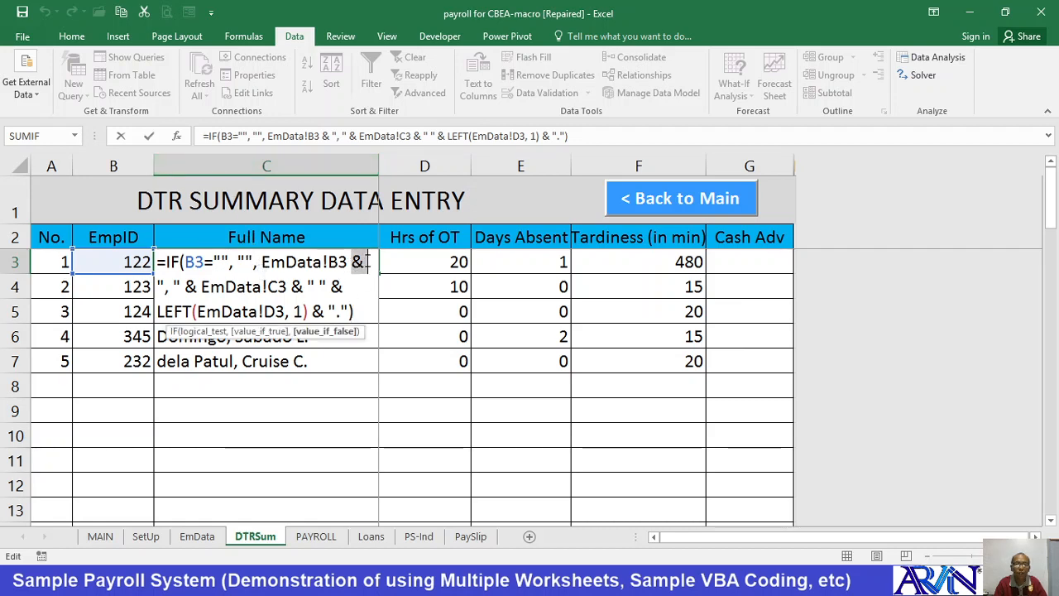
left_click(280, 135)
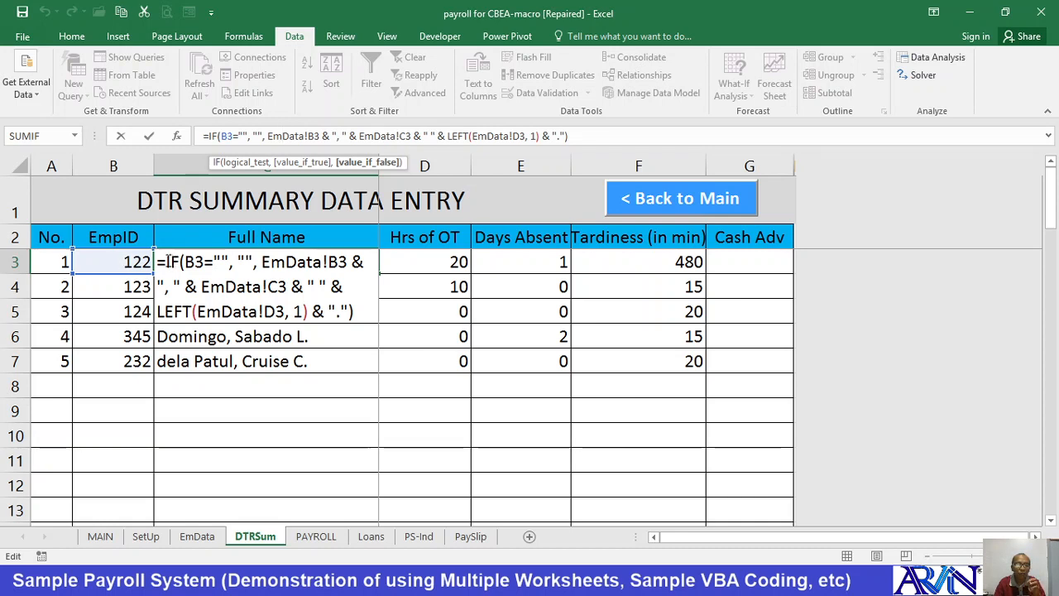
- Remove the IF wrapper from C3, leaving =EmData!B3&", "&EmData!C3&" "&LEFT(EmData!D3,1)&".", and accept the suggested formula correction
left_click_drag(169, 261, 261, 262)
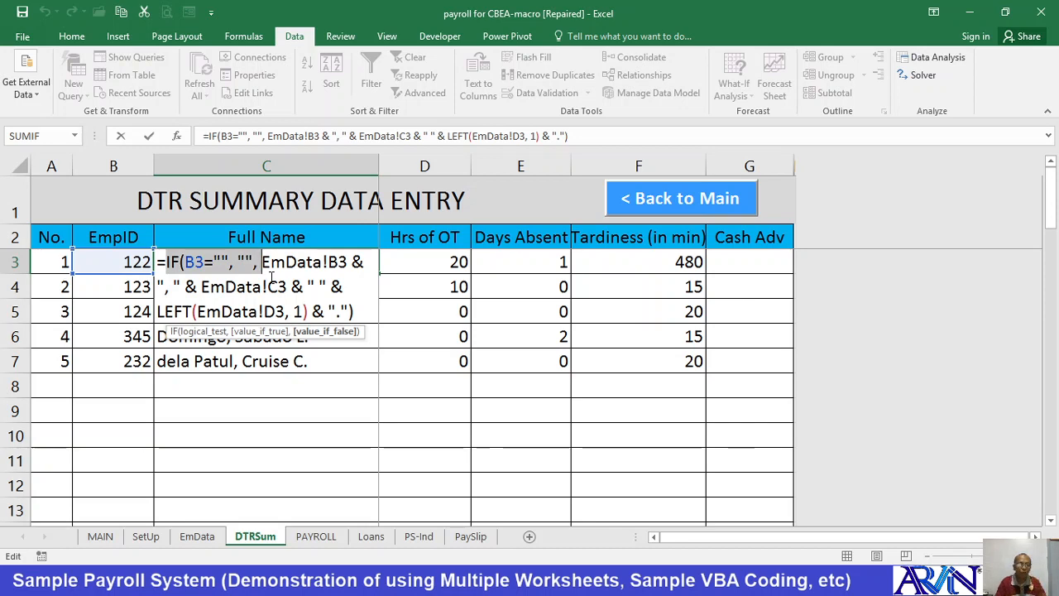
key("Delete")
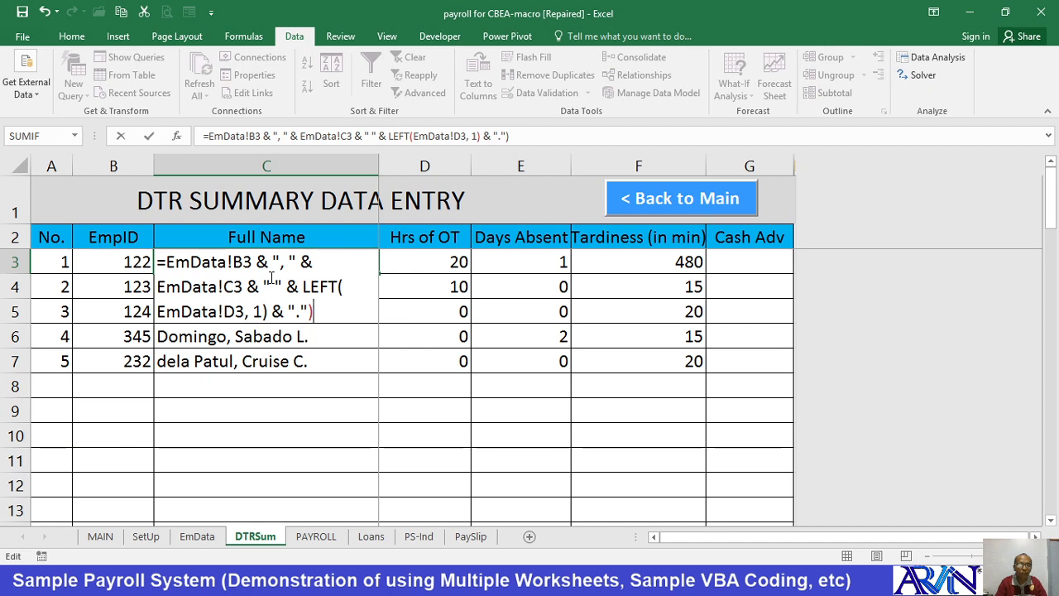
key("Return")
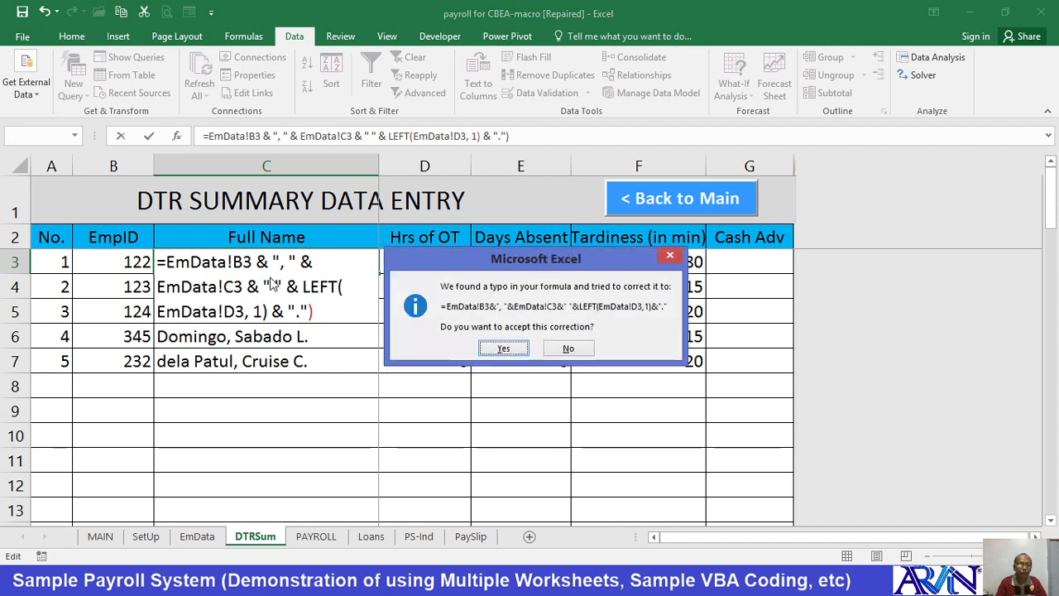
key("Return")
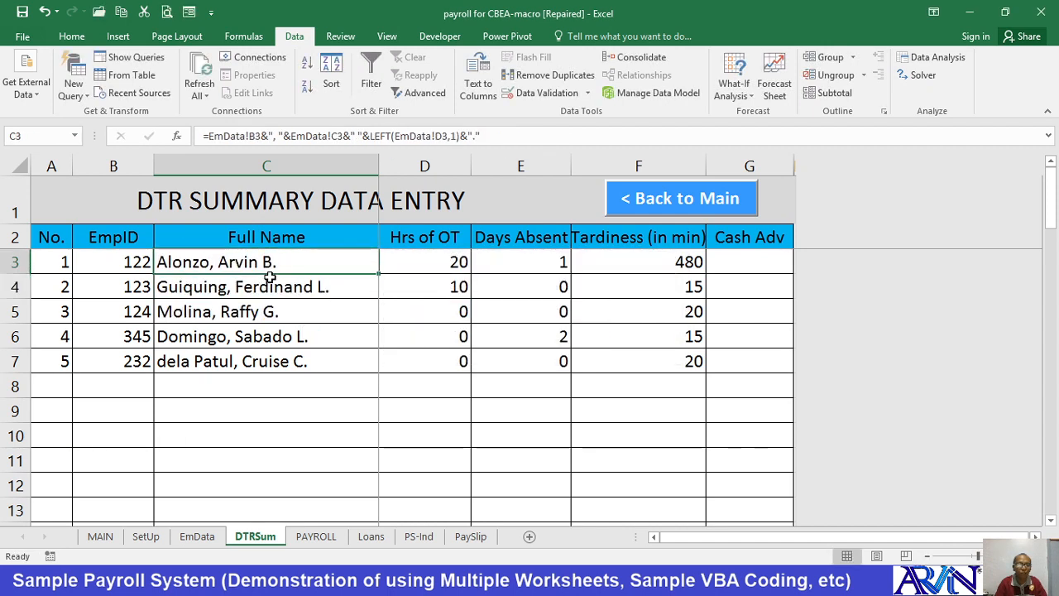
- Try clearing the EmpID formula in B3 to test the Full Name cell, and undo the deletion
key("Left")
key("Delete")
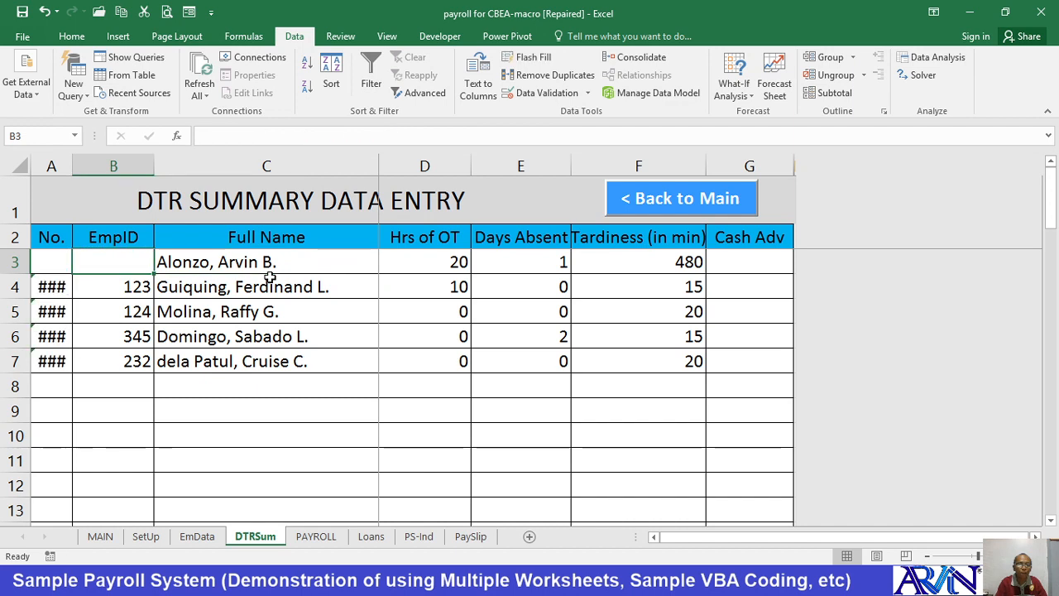
key("Right")
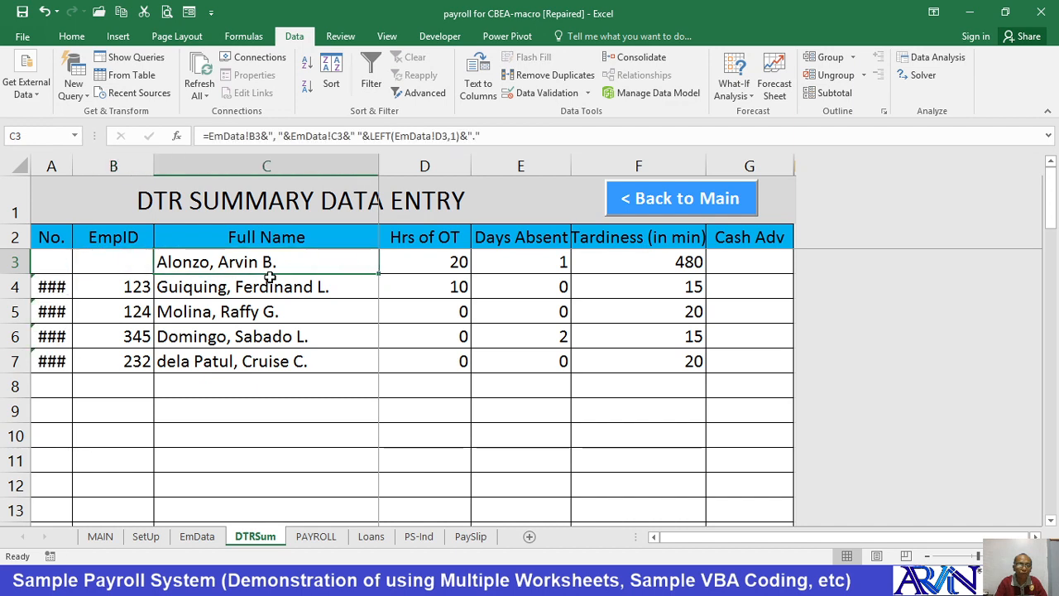
key("ctrl+z")
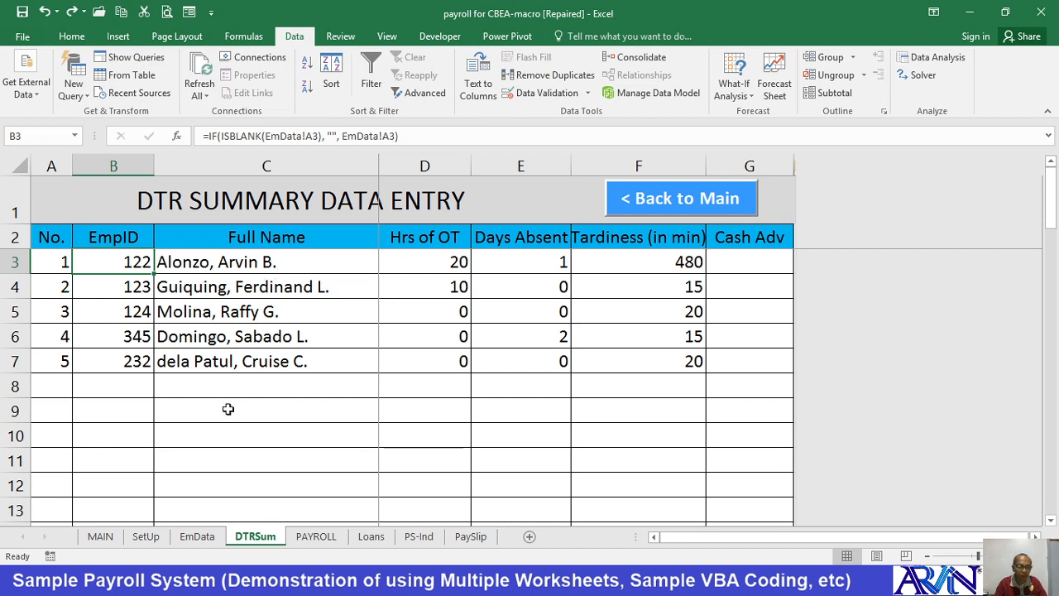
- Clear the first employee's EmpID, last, first and middle names (A3:D3) on EmData, and check C3 on DTRSum
left_click(199, 536)
left_click(110, 230)
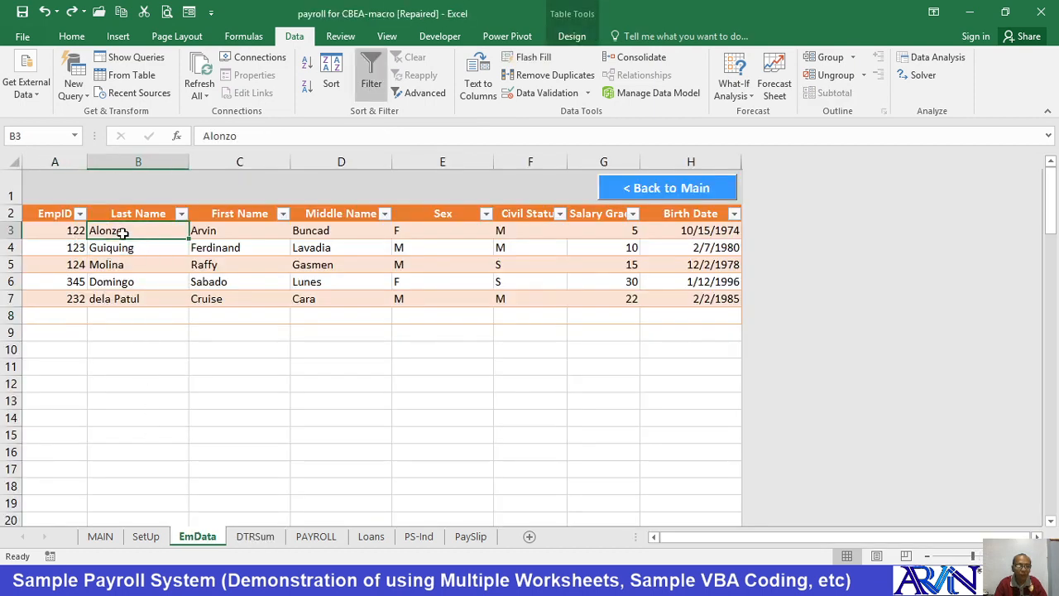
key("Left")
key("shift+Right")
key("shift+Right")
key("shift+Right")
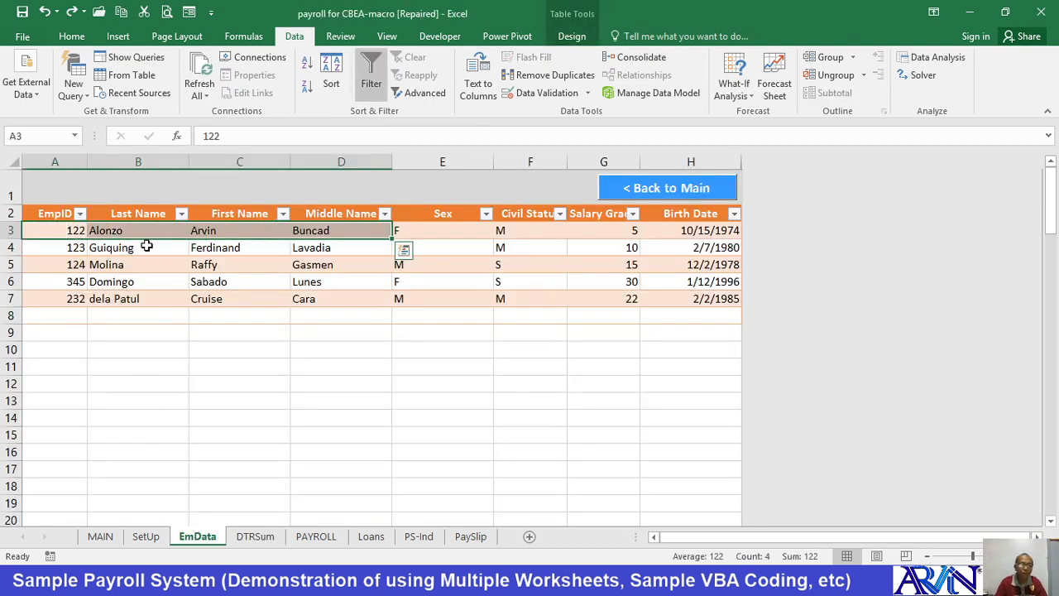
key("Delete")
left_click(250, 536)
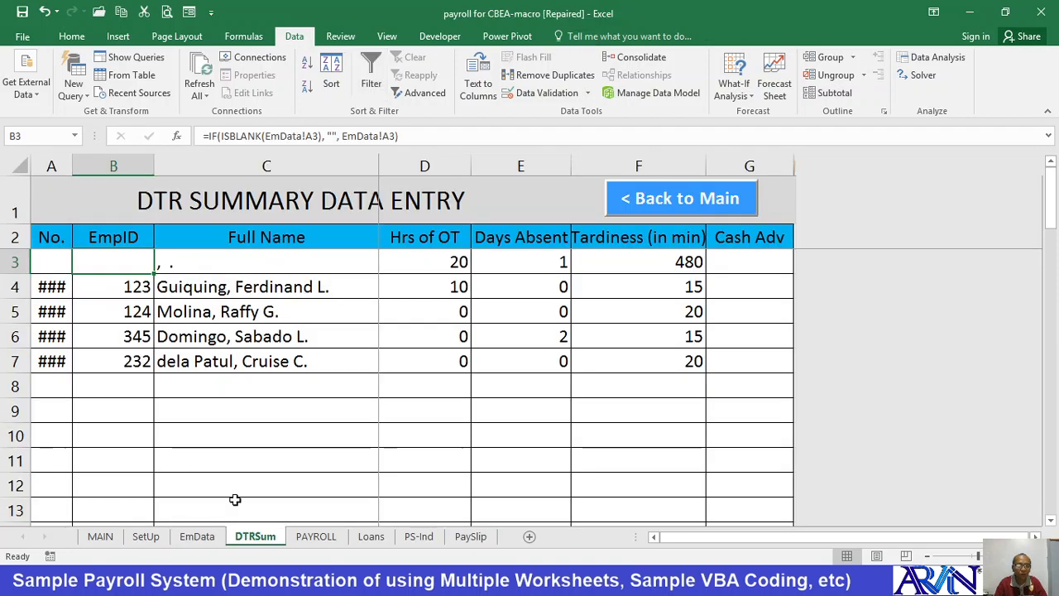
left_click(169, 264)
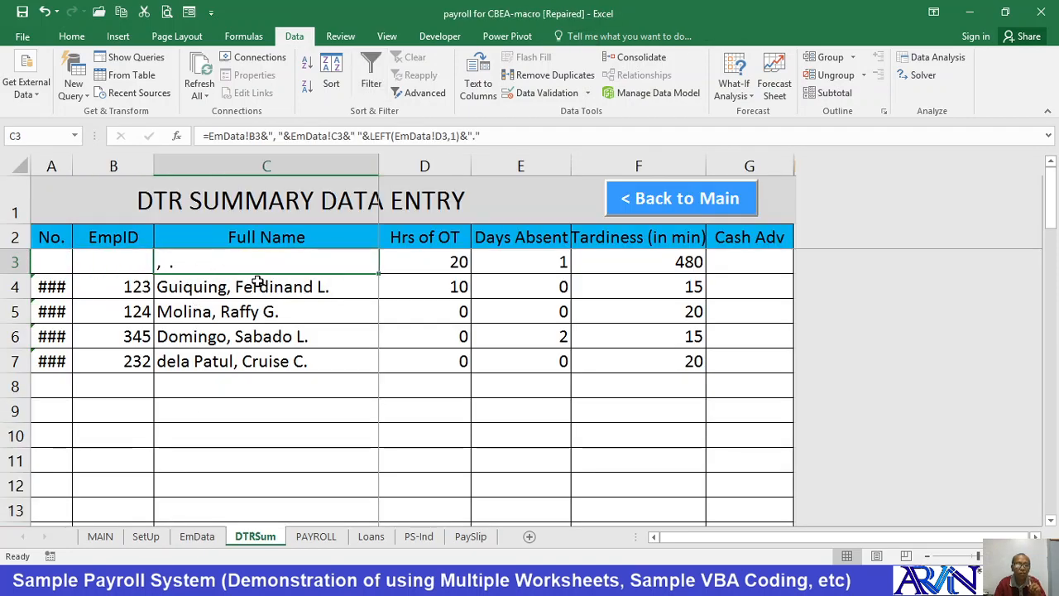
- Undo the clearing of the first employee's EmData record and the C3 formula edit, and recheck the EmpID and Full Name formulas
key("ctrl+z")
key("ctrl+z")
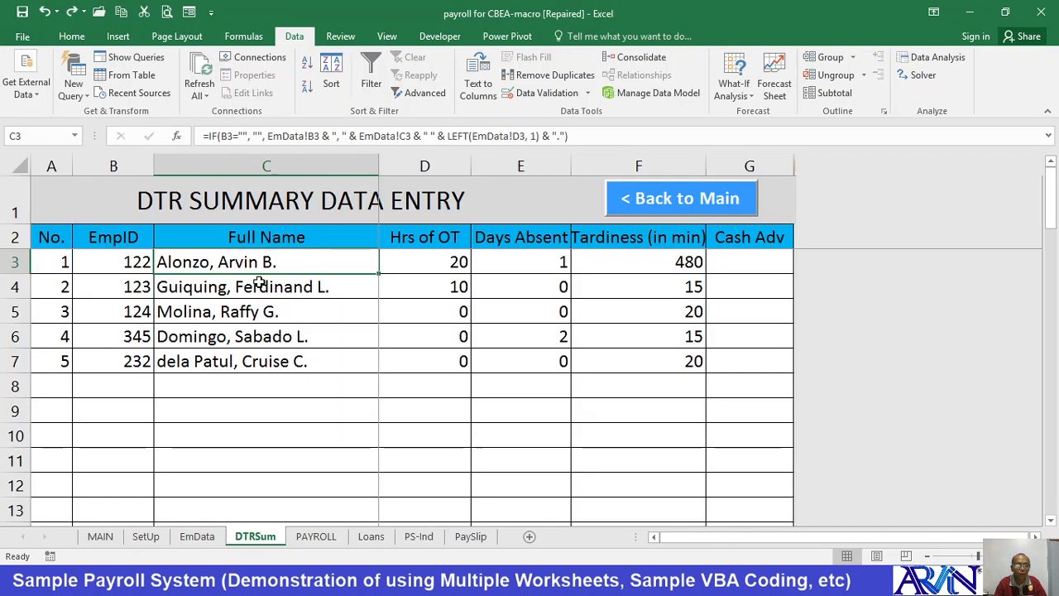
key("Left")
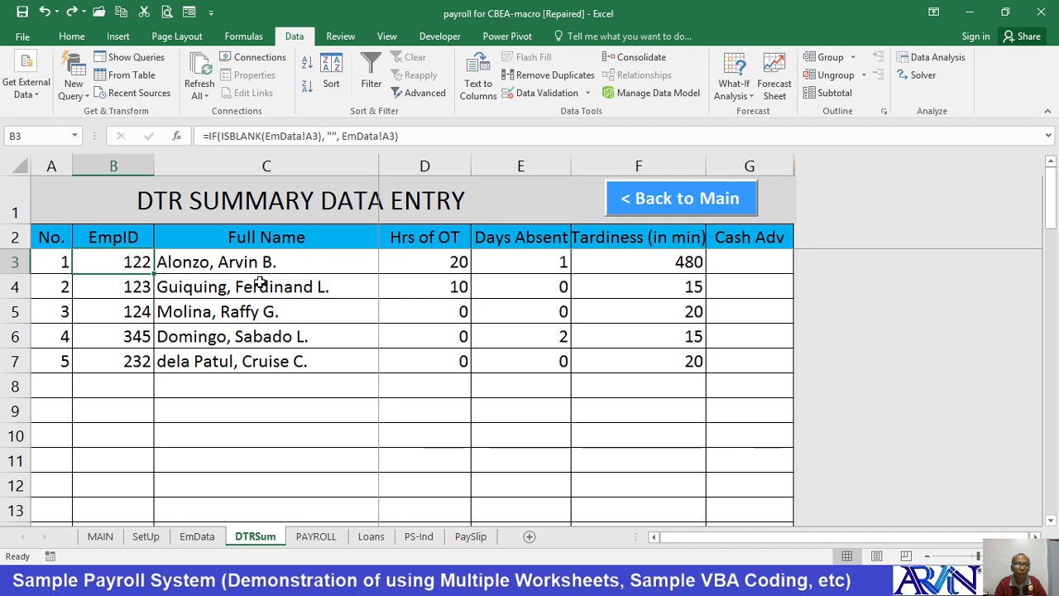
left_click(215, 261)
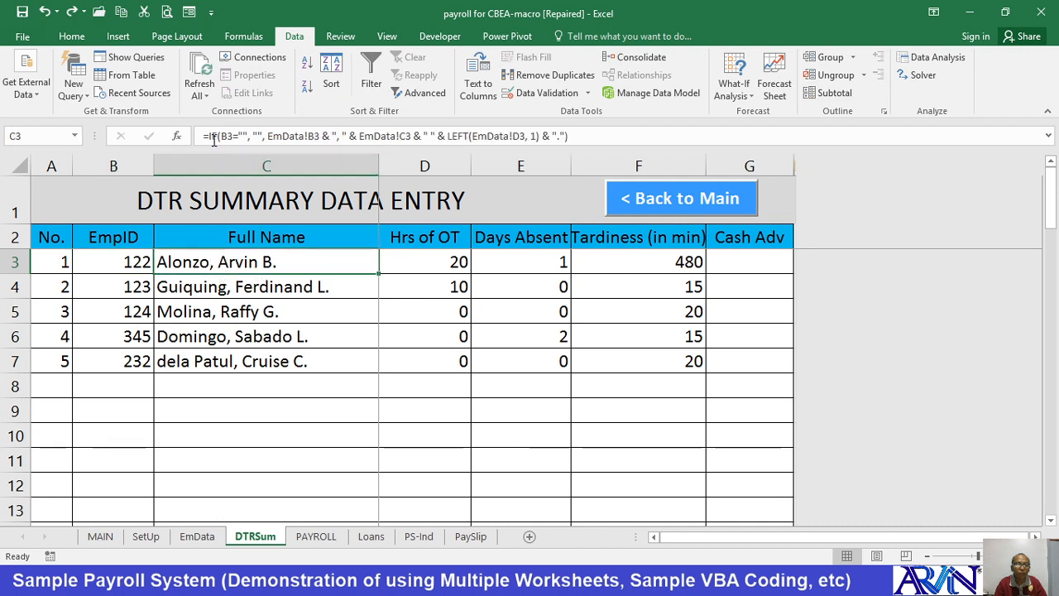
left_click(182, 391)
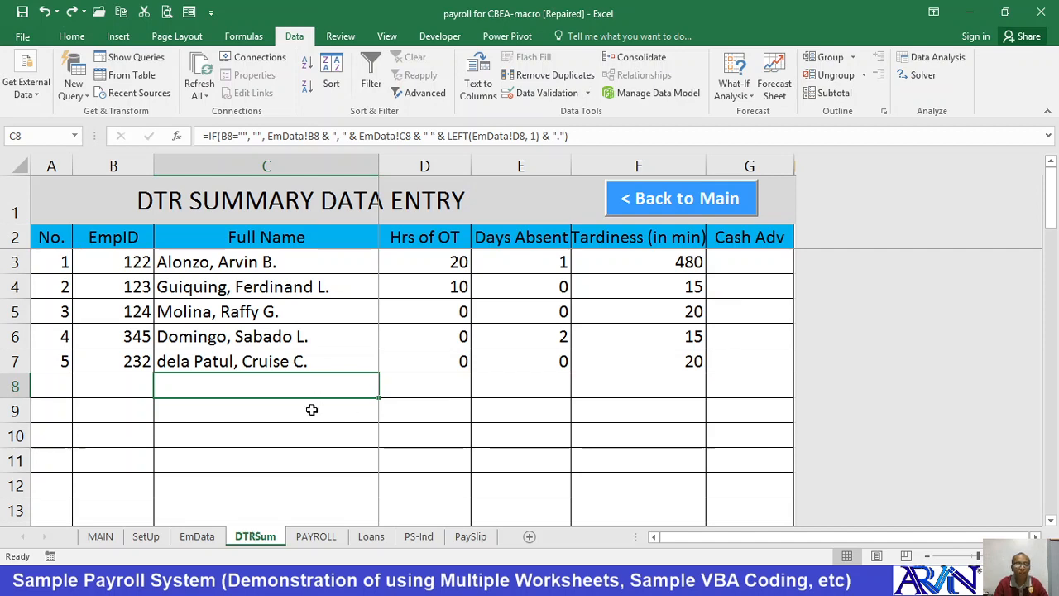
- Set the fourth employee's Hrs of OT to 20 and Days Absent to 1 in row 6 of DTRSum
left_click(413, 264)
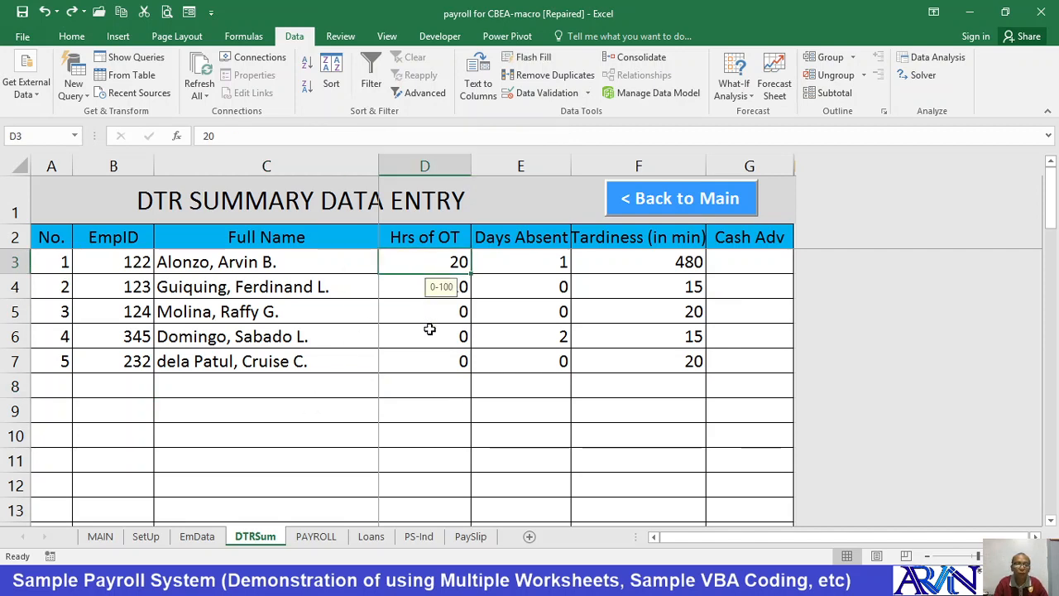
left_click(433, 357)
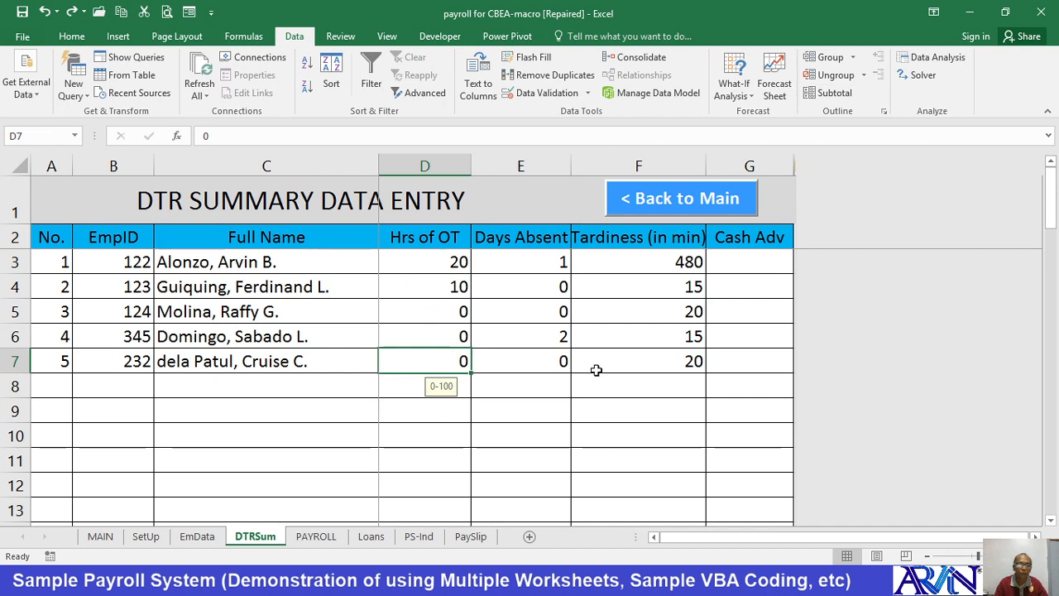
key("Up")
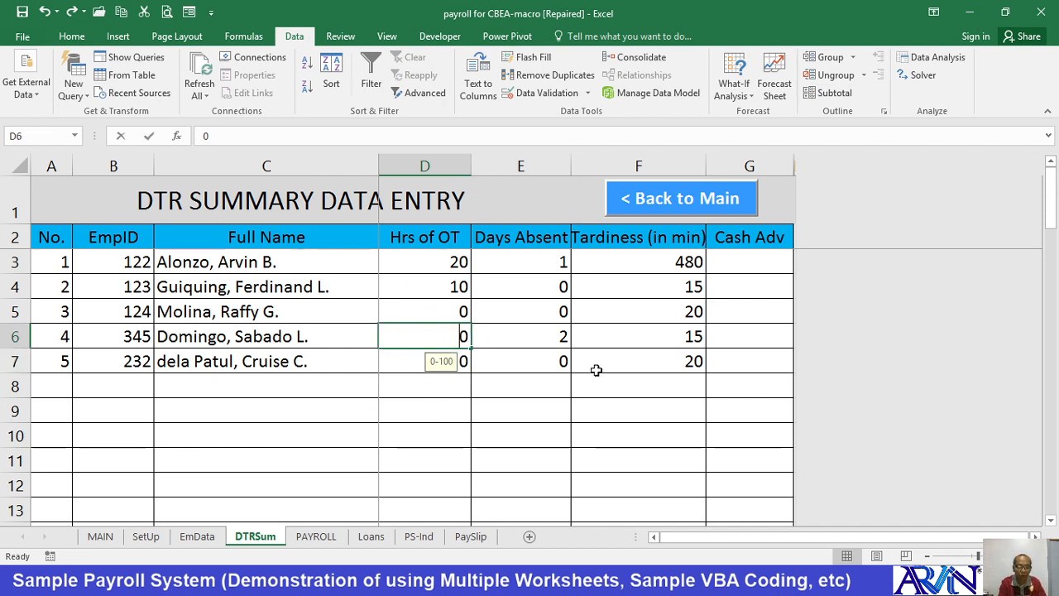
type("20")
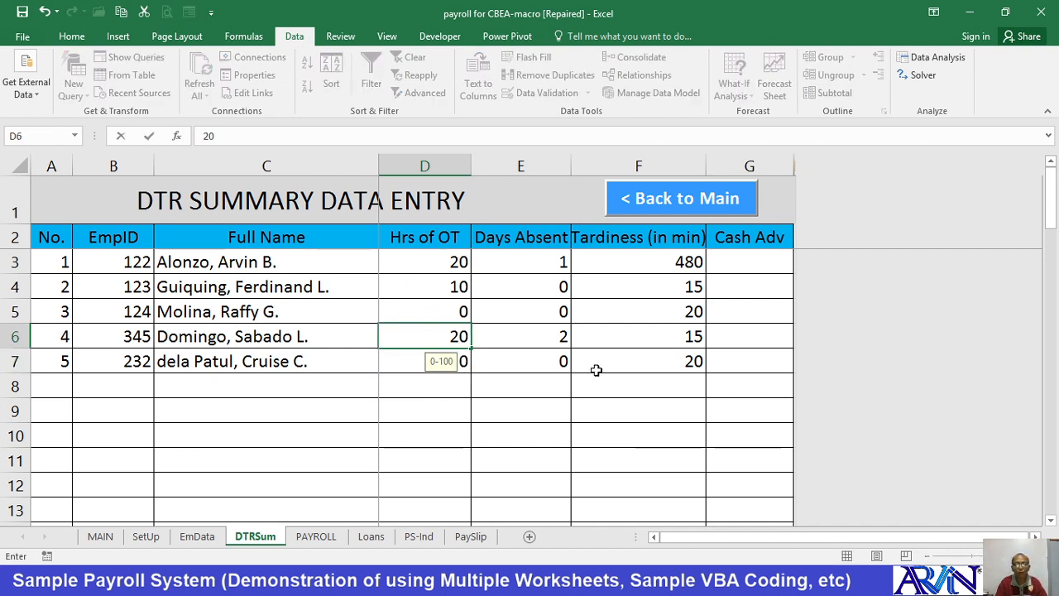
key("Tab")
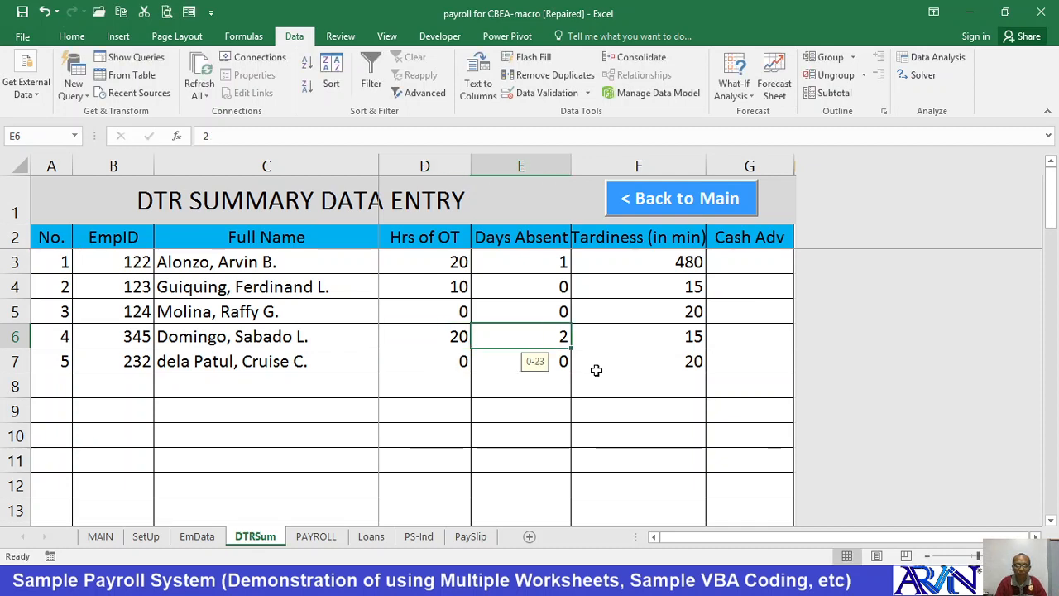
type("1")
key("Tab")
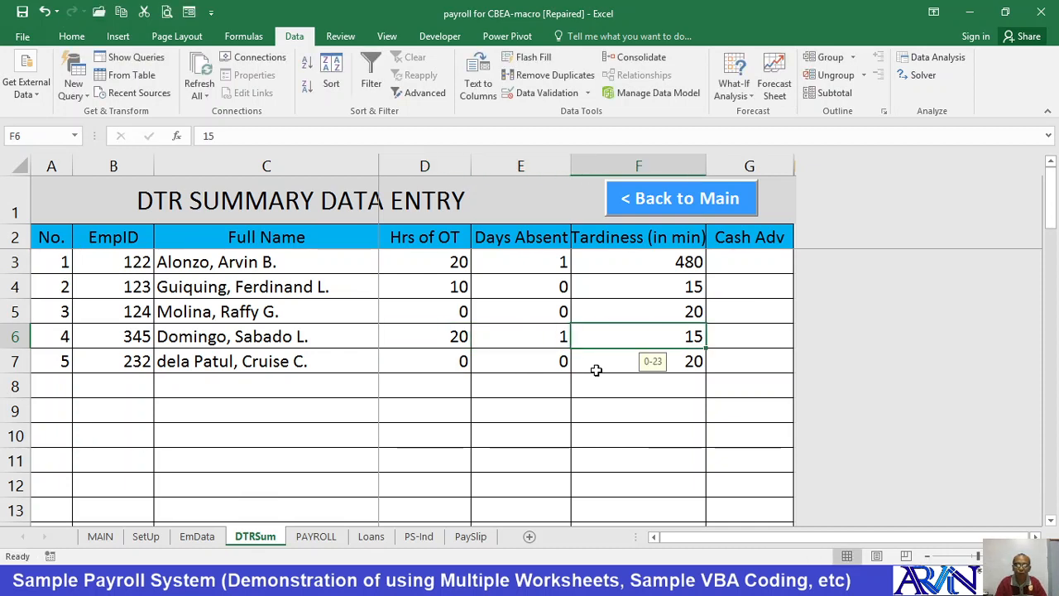
- Set the fourth employee's Tardiness to 20 minutes and Cash Adv to 5000 in row 6
type("20")
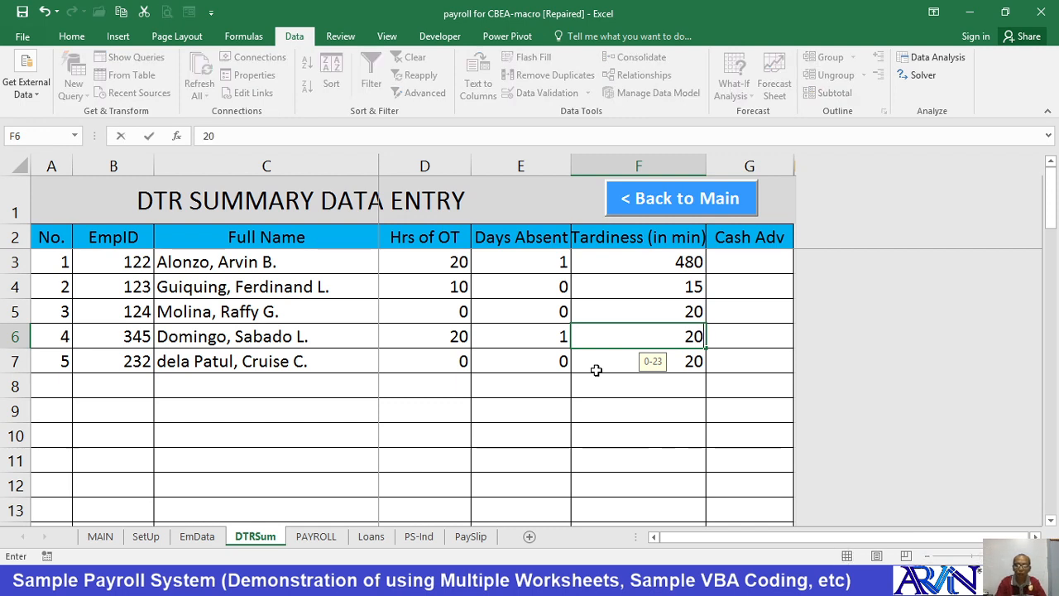
key("Tab")
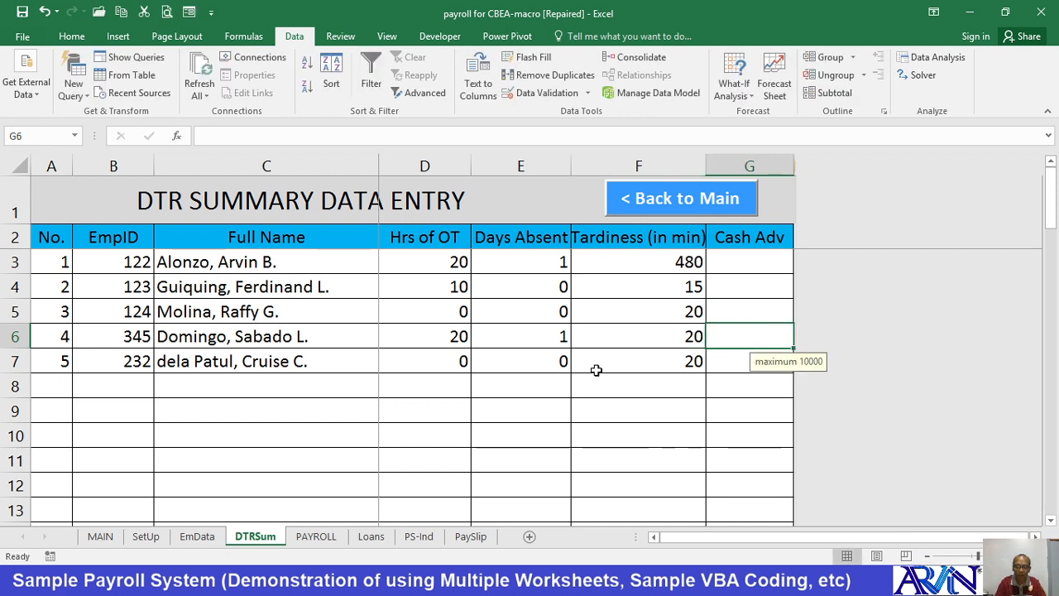
type("0")
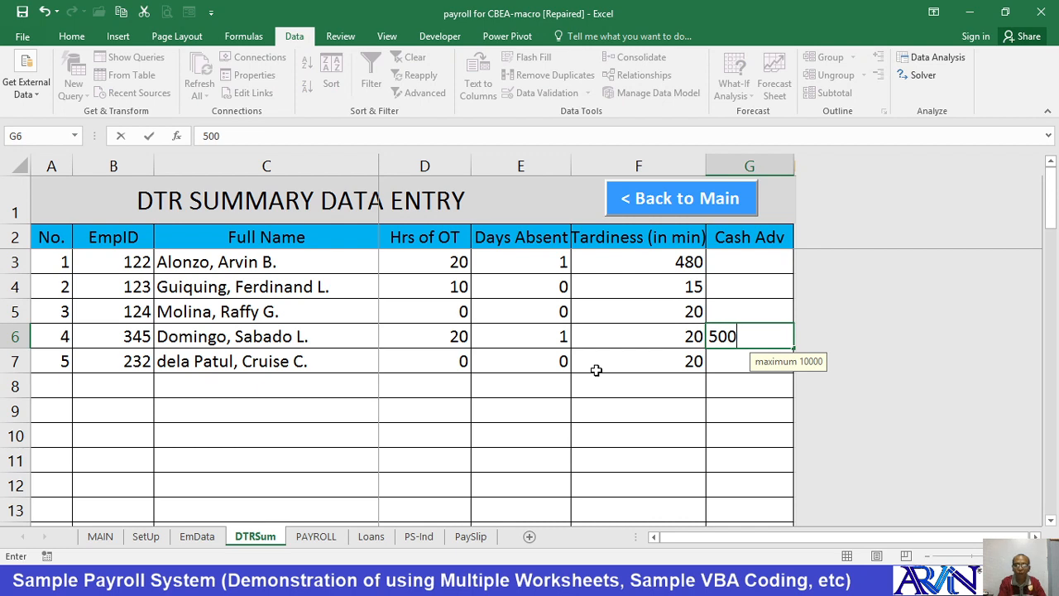
type("0")
key("Return")
key("Up")
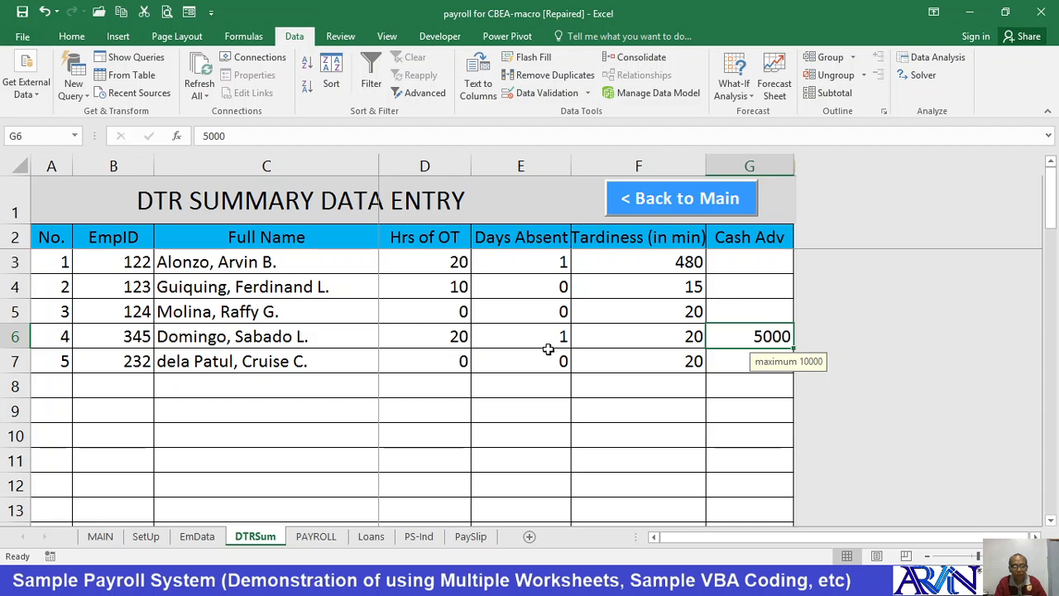
- Check the fourth employee's CA deduction in S12 on the PAYROLL sheet against its source on DTRSum
left_click(317, 536)
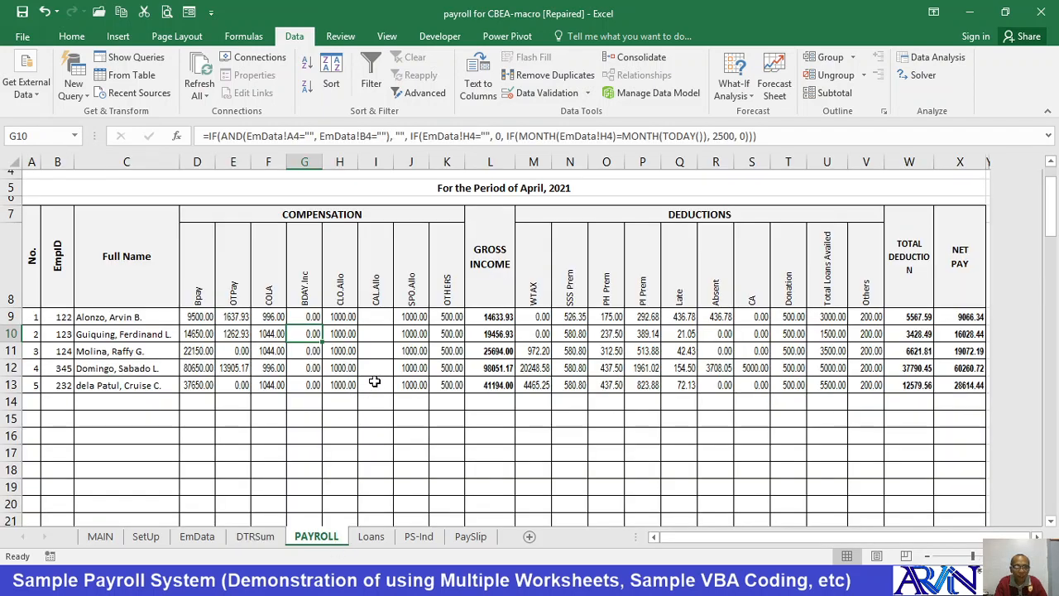
left_click(762, 366)
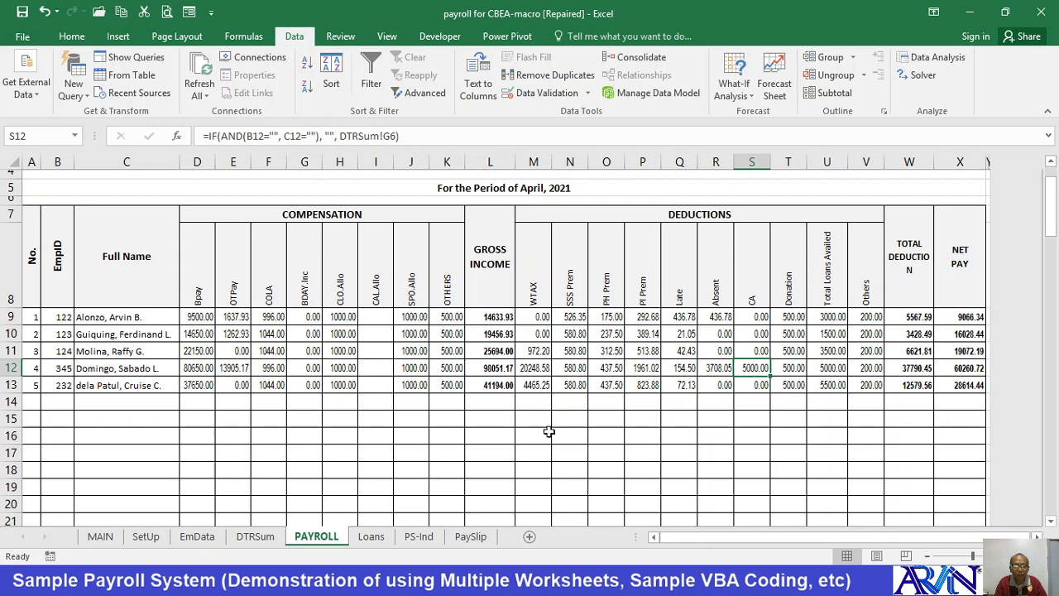
left_click(255, 536)
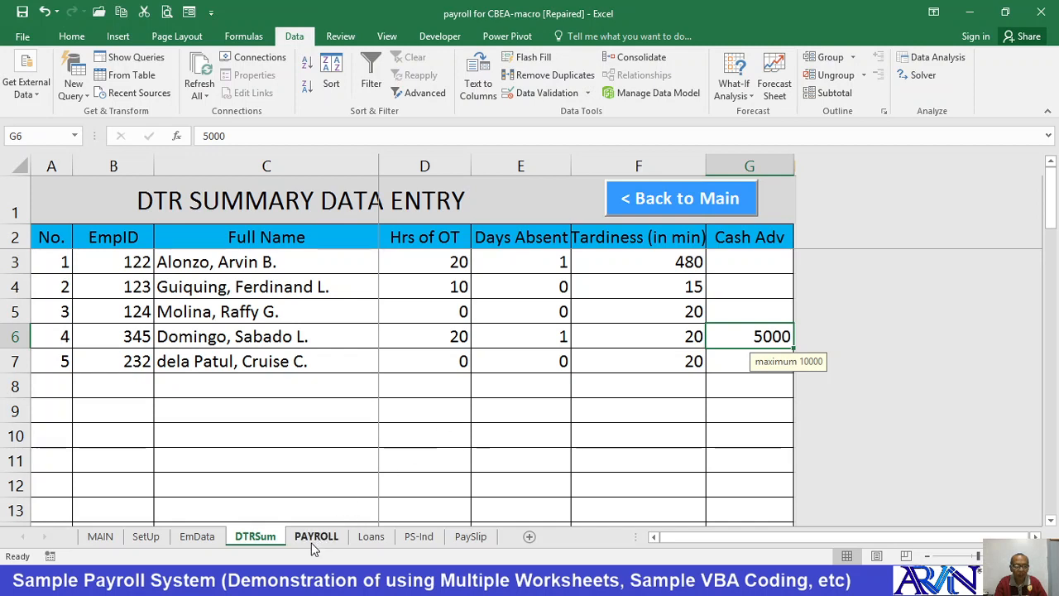
- Review the loan columns from SSS Conso to Postal on the Loans sheet, including the employees' entries and the rows below
left_click(369, 536)
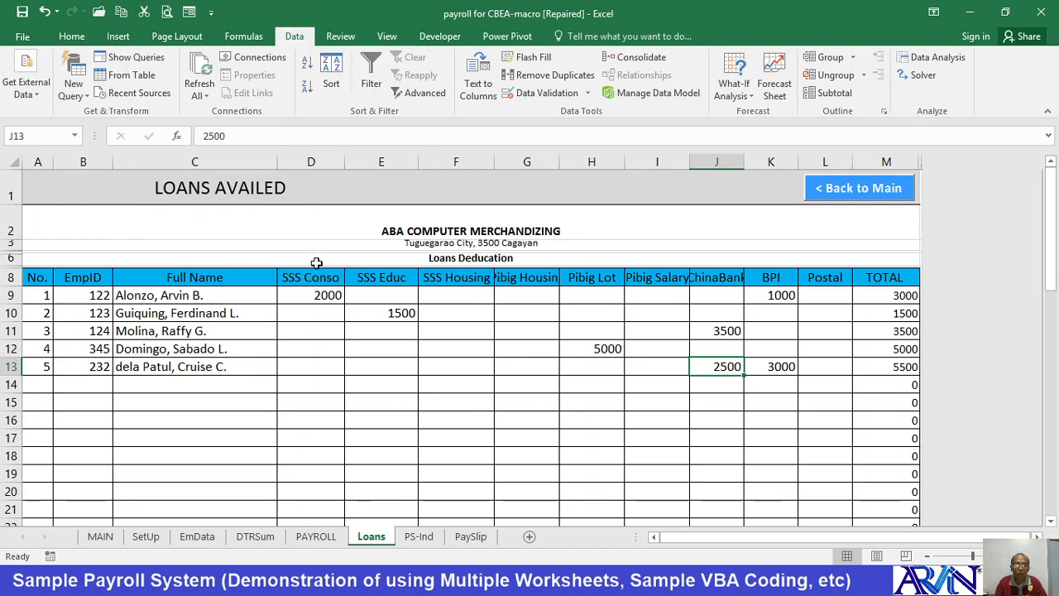
left_click_drag(319, 277, 830, 369)
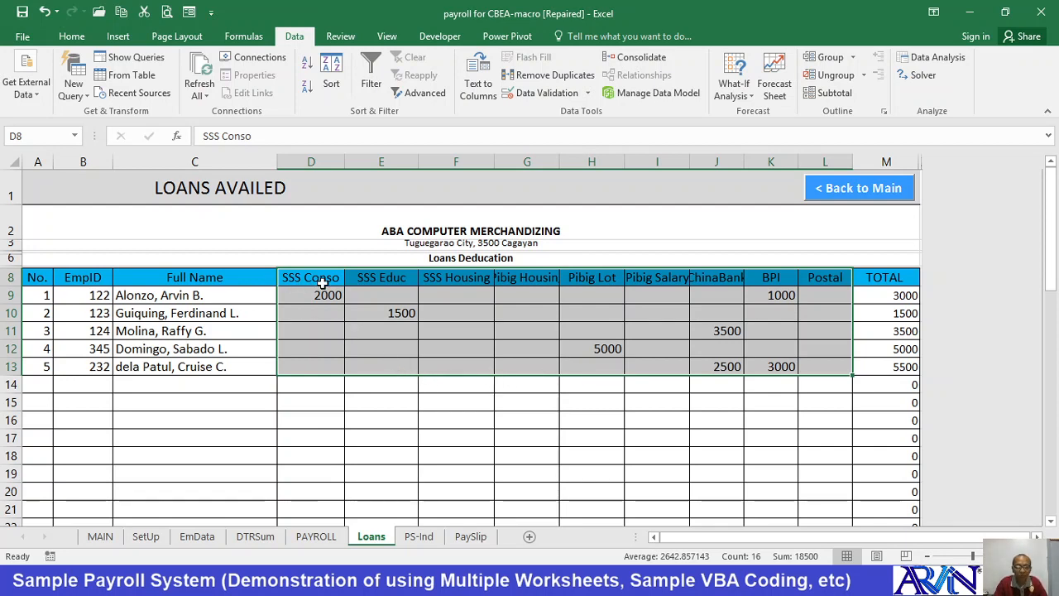
left_click(383, 284)
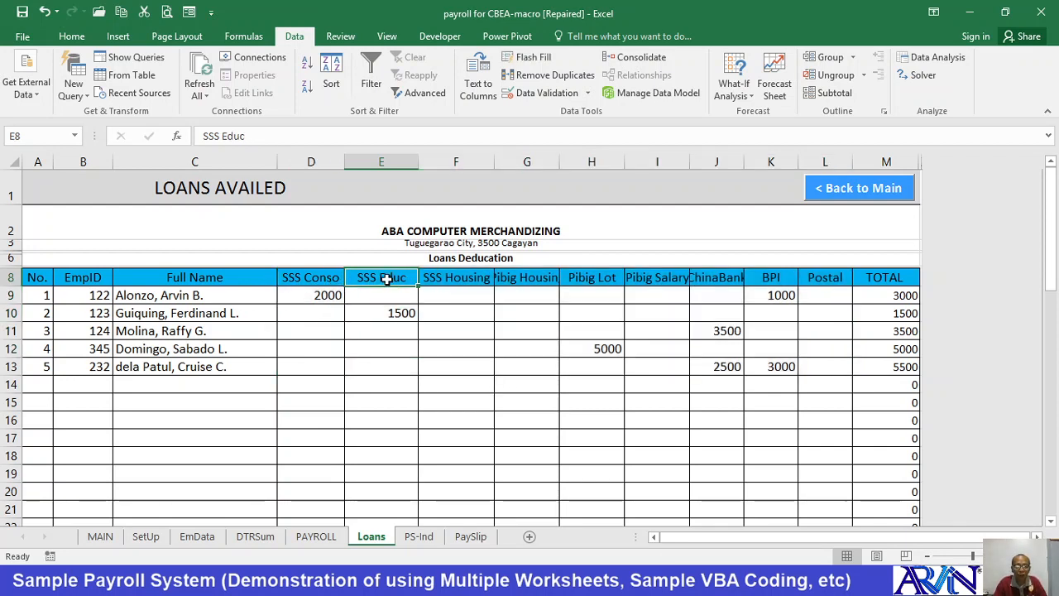
left_click(468, 278)
left_click(523, 282)
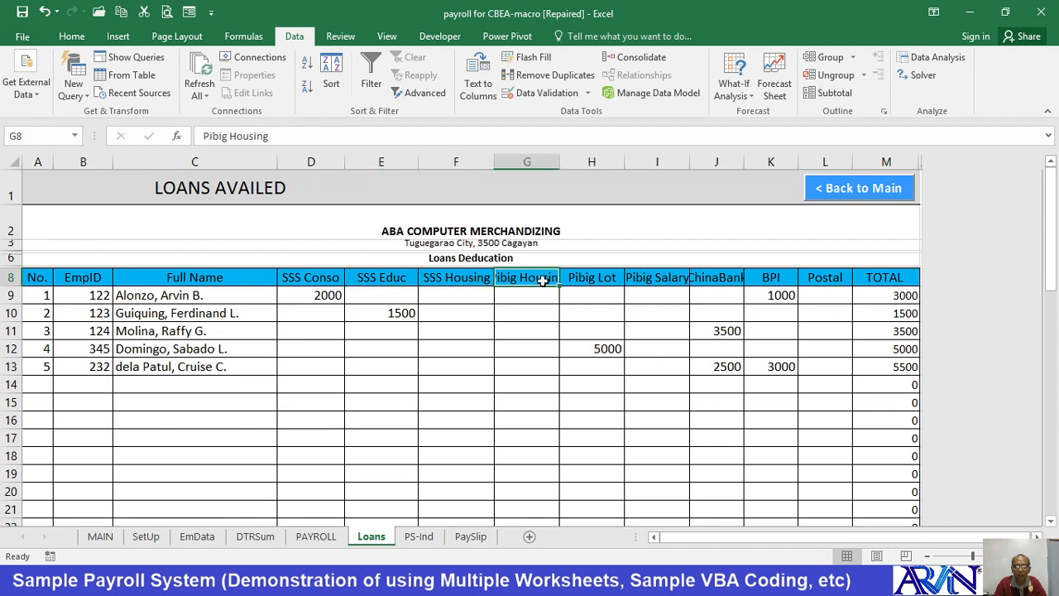
left_click(601, 280)
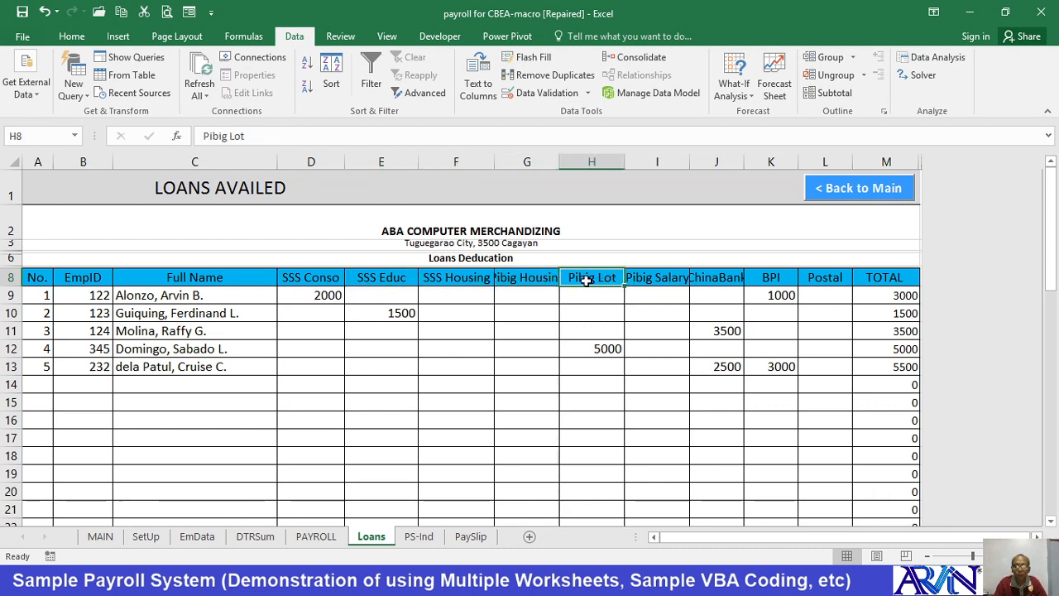
left_click(655, 282)
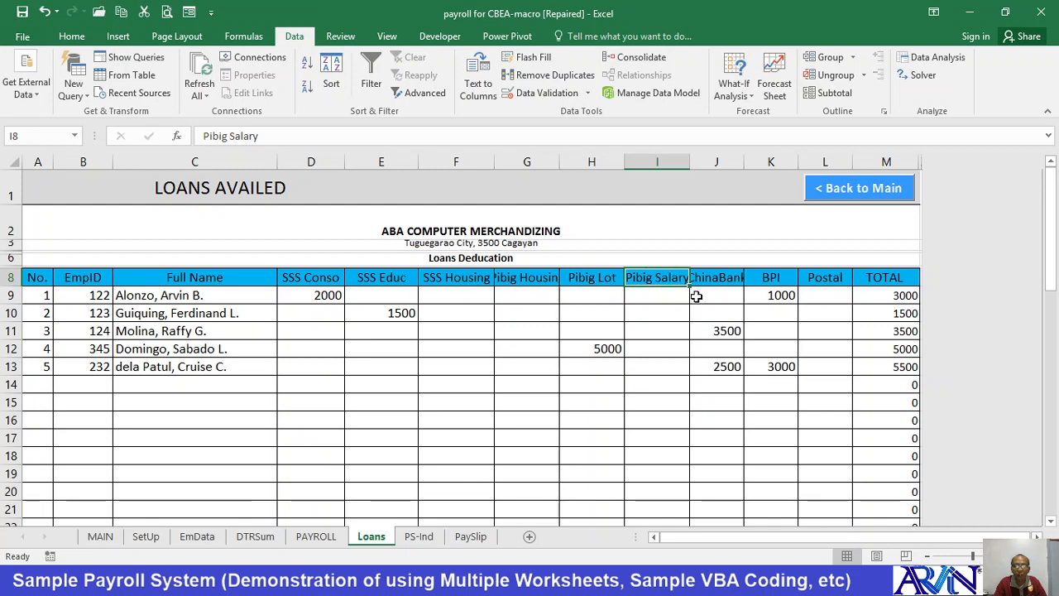
left_click(718, 283)
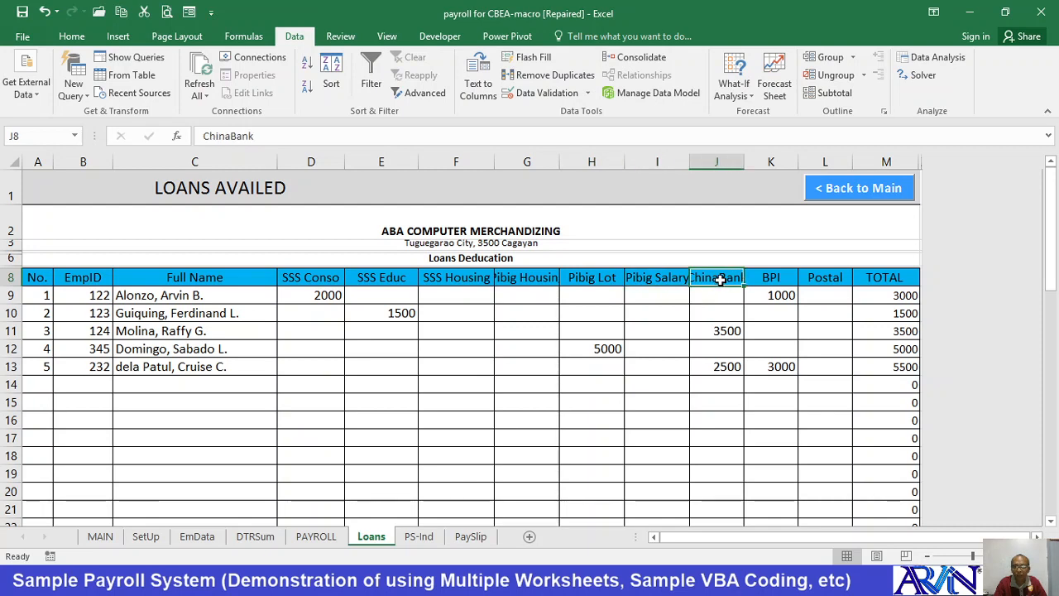
left_click(778, 281)
left_click(820, 280)
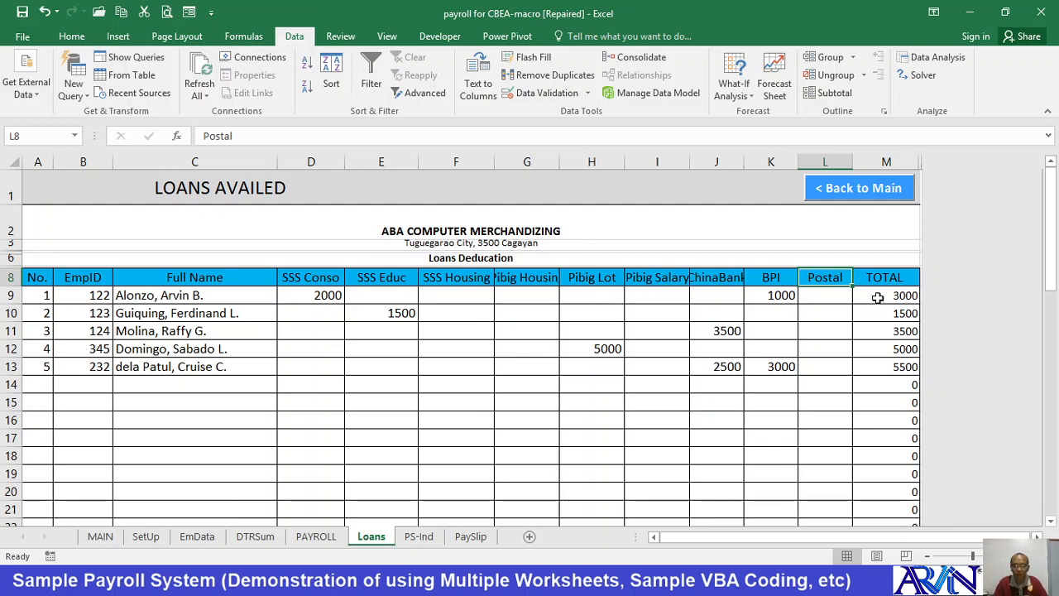
left_click(333, 299)
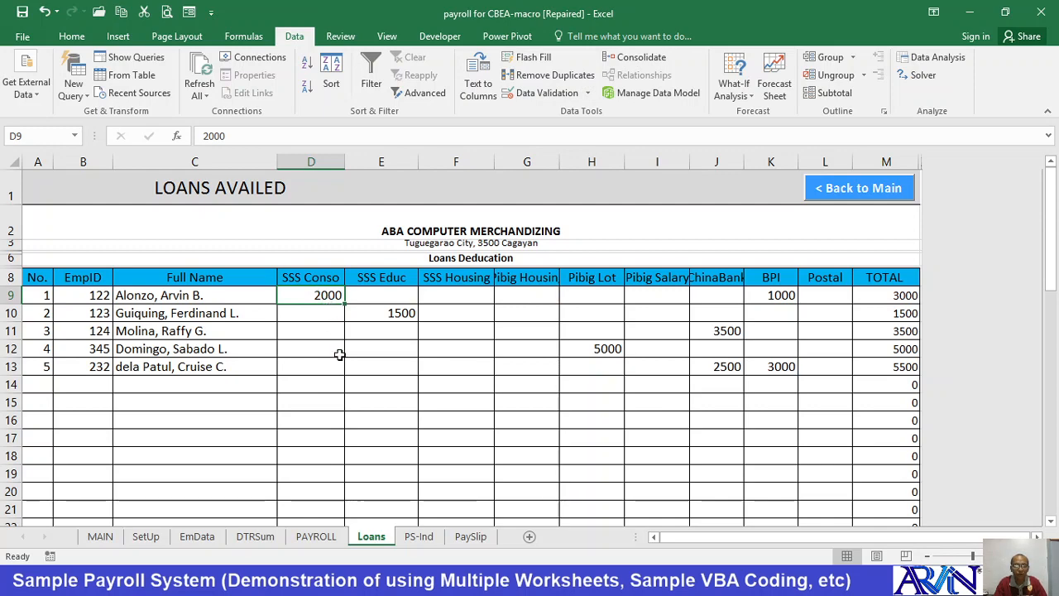
scroll(340, 354, "down", 1)
scroll(340, 354, "down", 2)
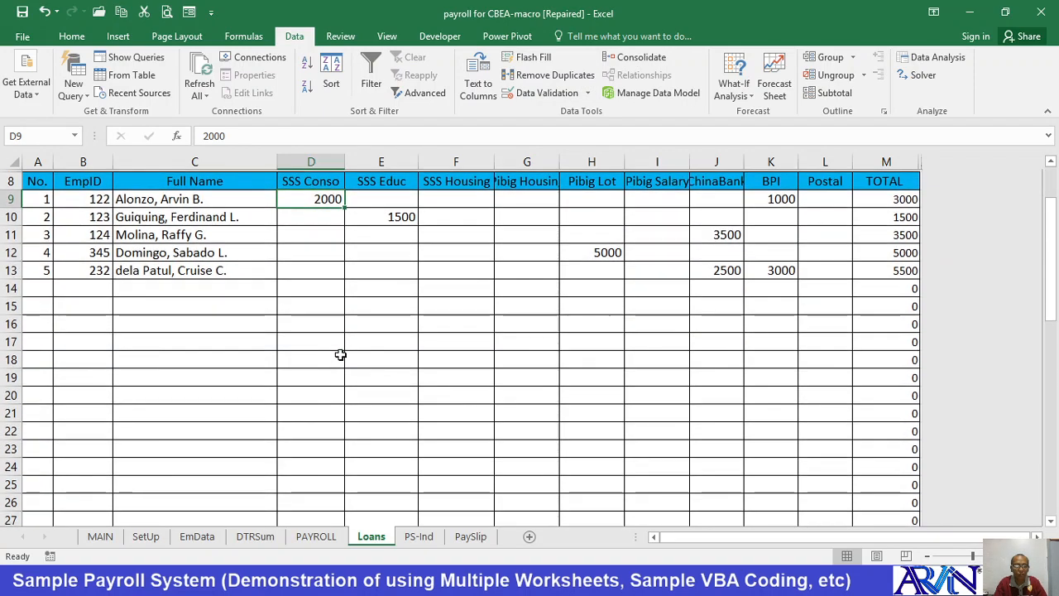
scroll(346, 352, "up", 3)
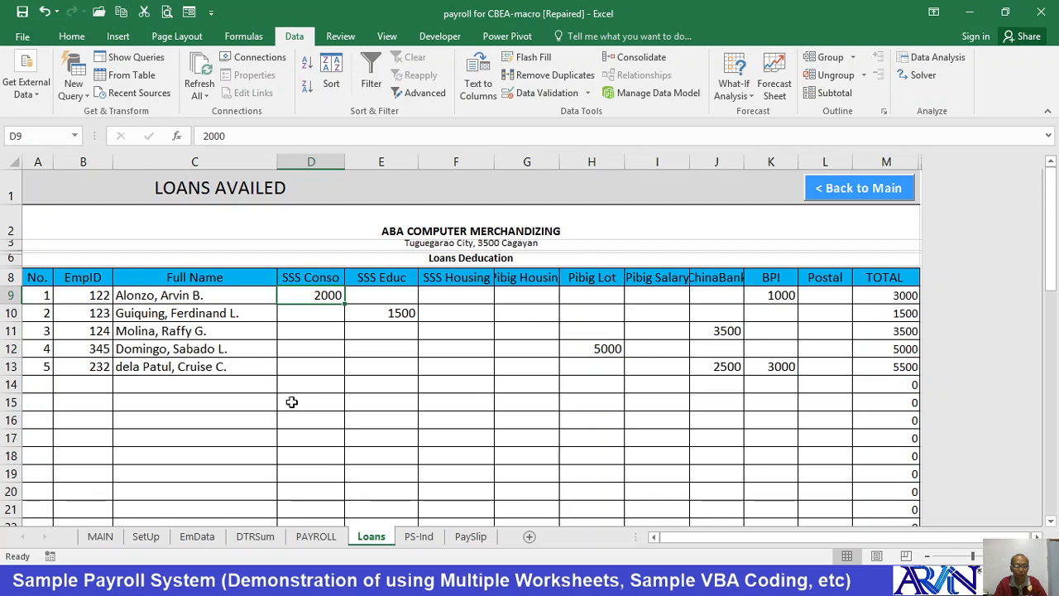
- Examine the PAYROLL sheet's columns and company heading, including the third employee's Full Name formula in C11
left_click(308, 536)
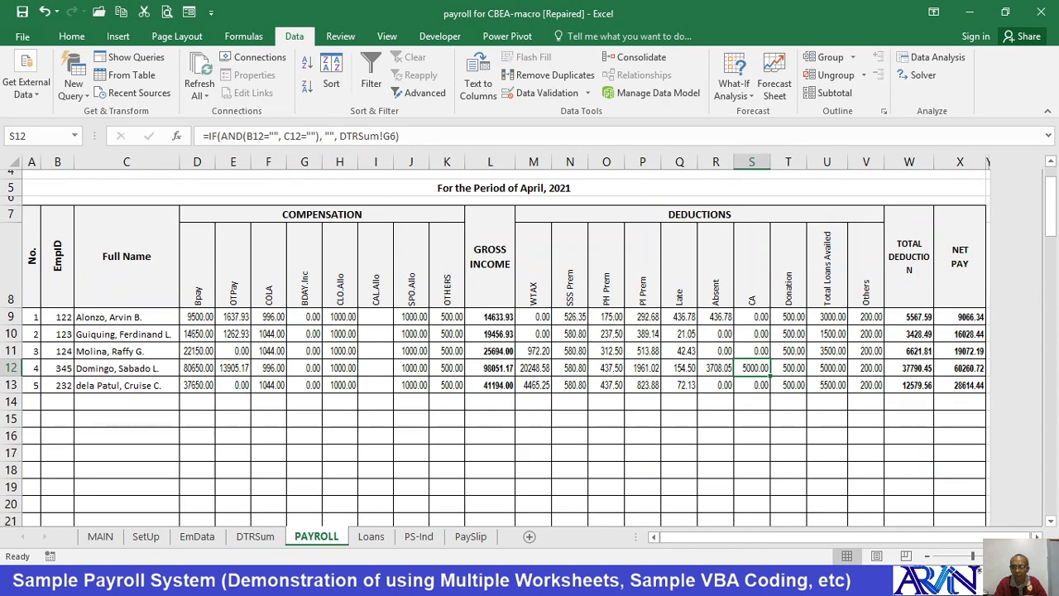
left_click(1019, 556)
left_click(1019, 556)
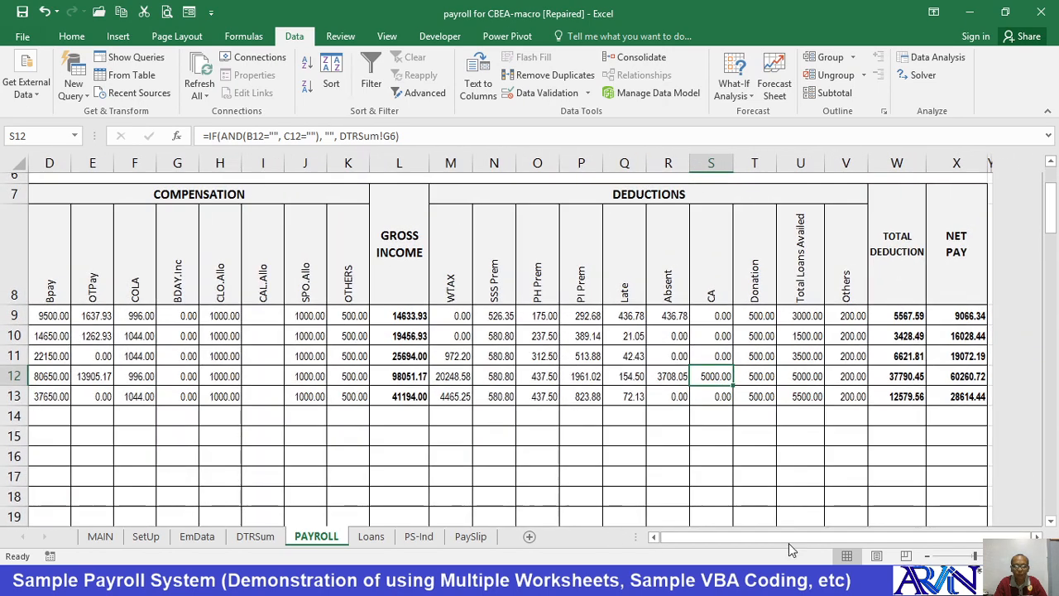
left_click_drag(755, 539, 739, 538)
left_click(167, 355)
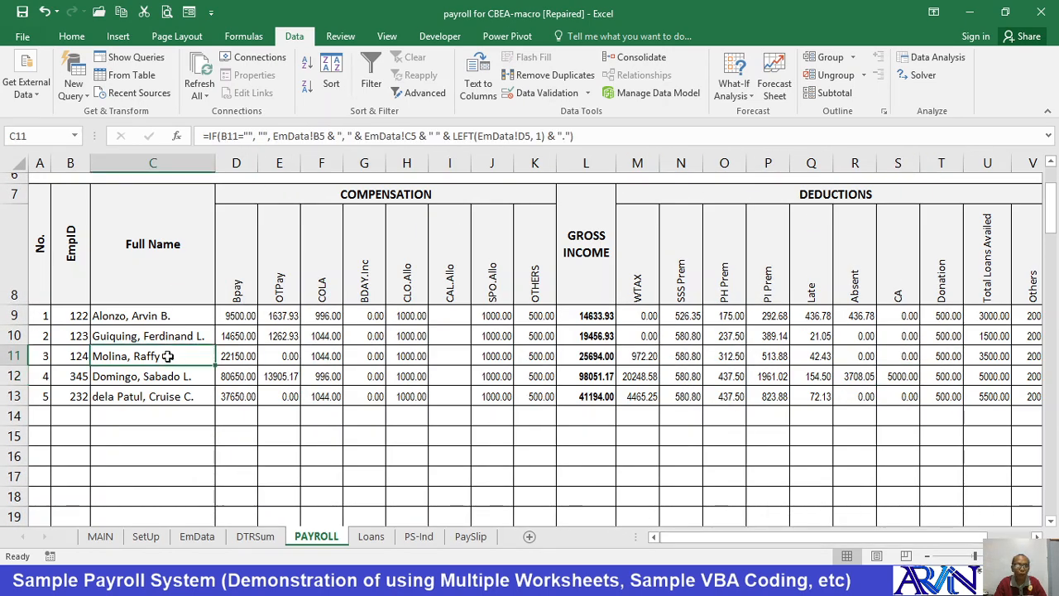
scroll(153, 365, "up", 2)
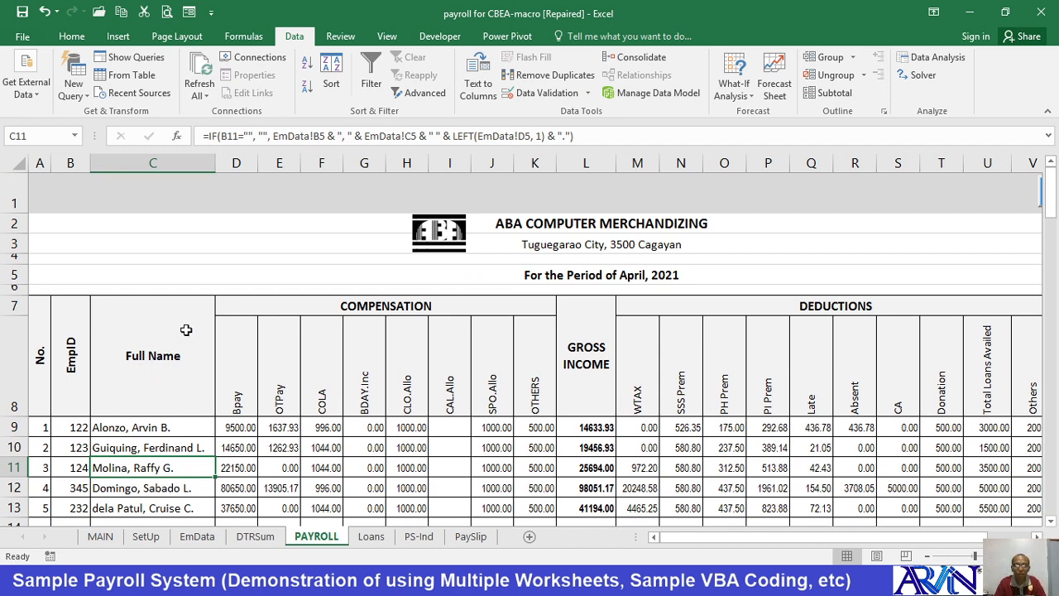
- Change the company heading in row 2 of the PAYROLL sheet to ABCD SOFTWARE SOLUTIONS
left_click_drag(79, 227, 78, 269)
left_click(511, 232)
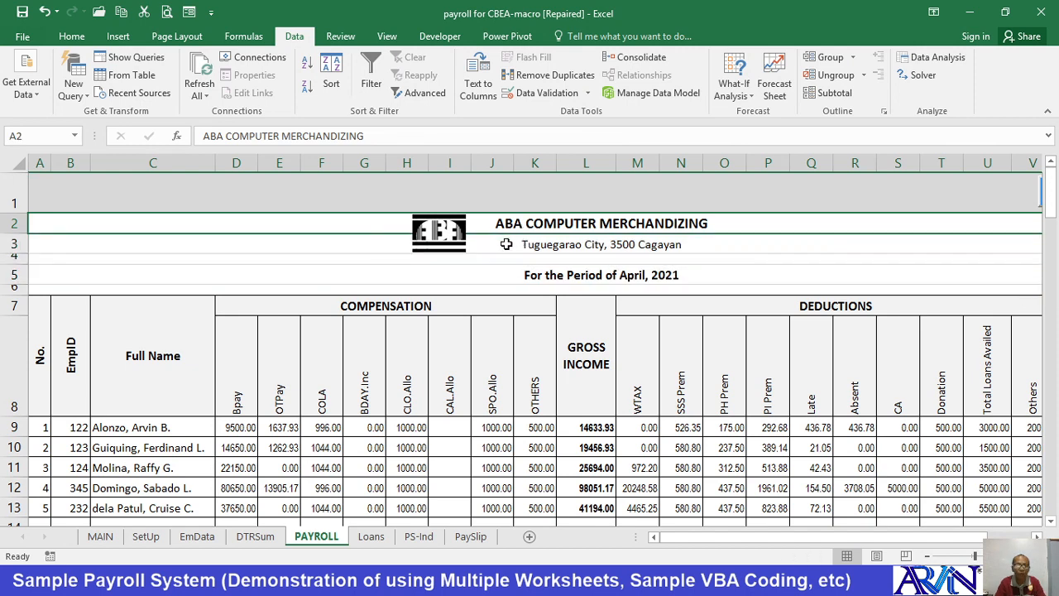
key("F2")
key("BackSpace")
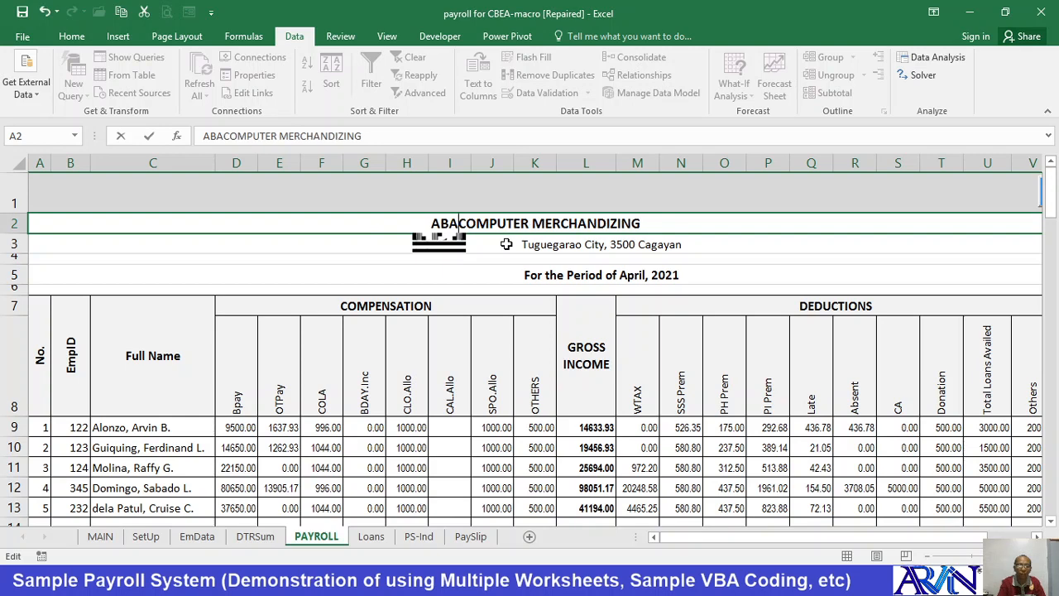
key("BackSpace")
type("CD")
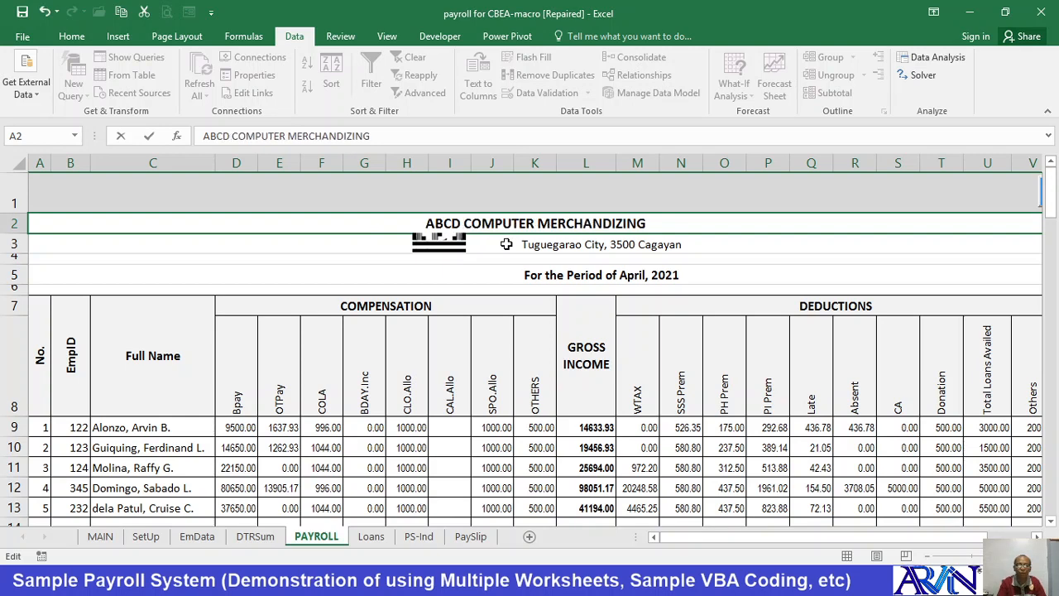
key("ctrl+shift+Left")
key("ctrl+shift+Left")
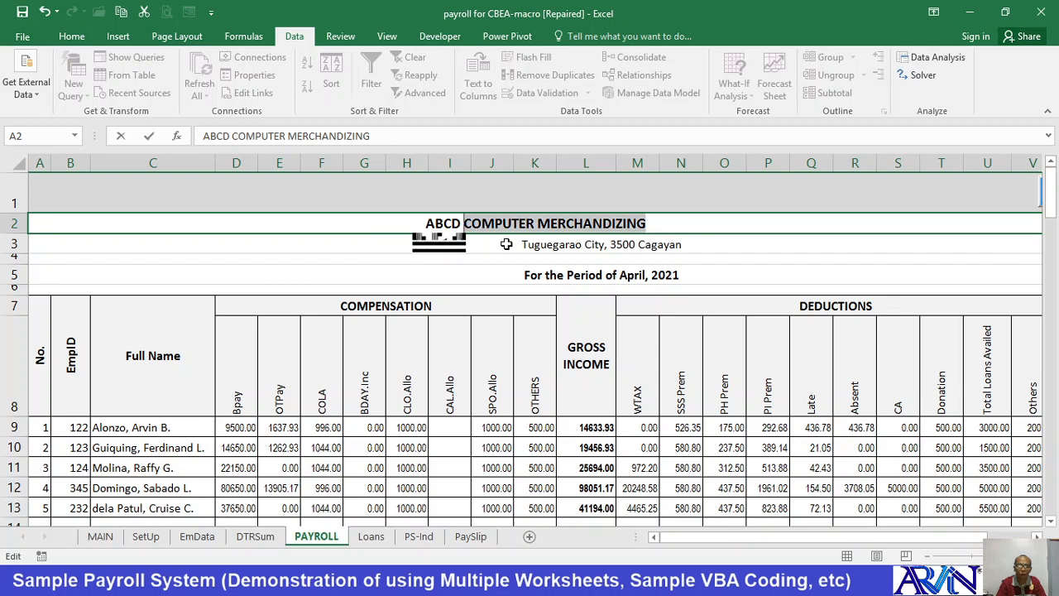
type("SOFTWAR")
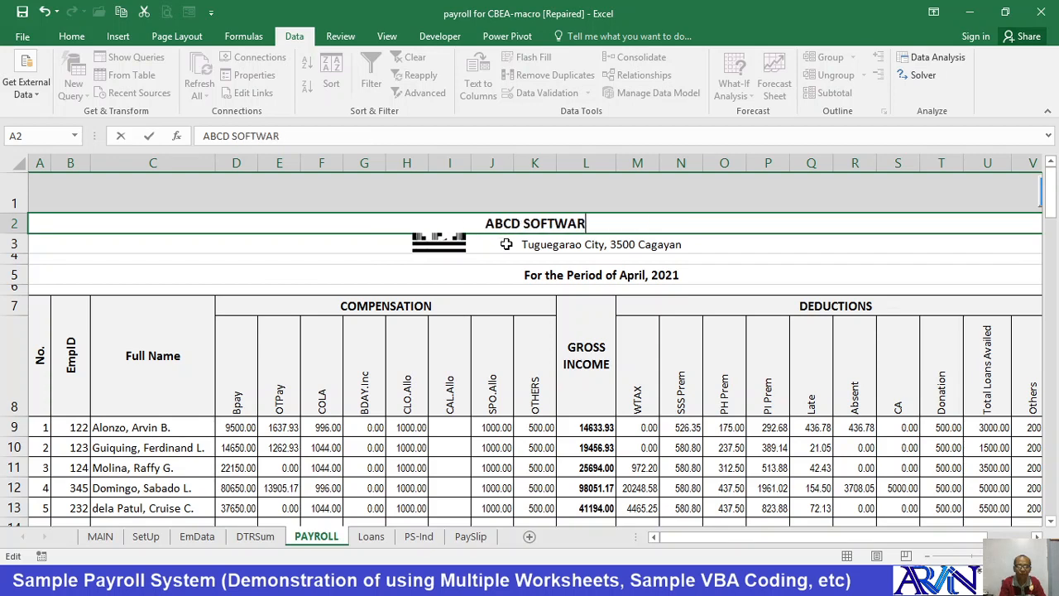
type("E SOLU")
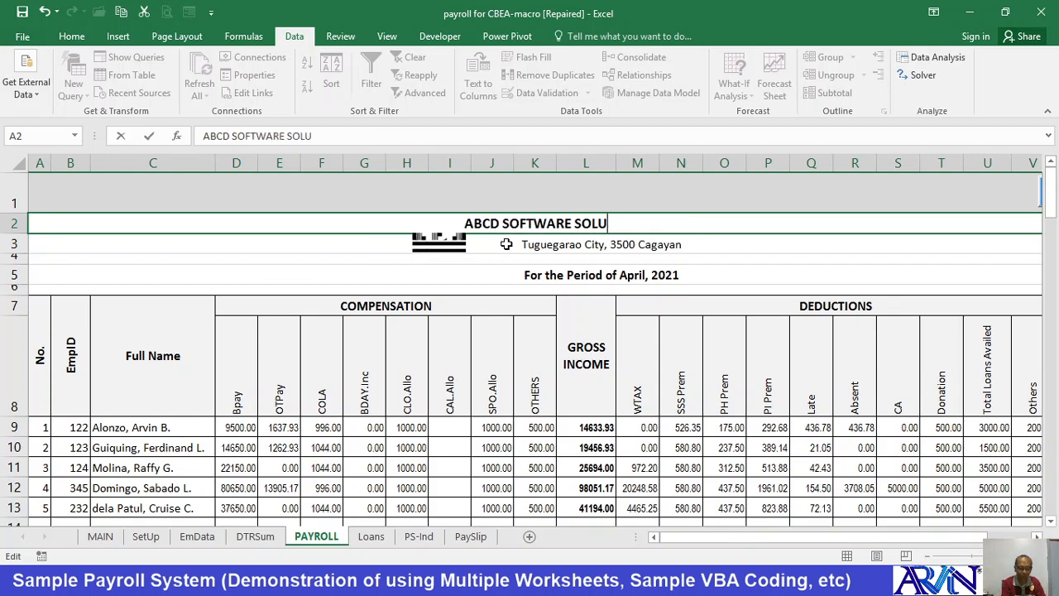
type("TIONS")
key("Return")
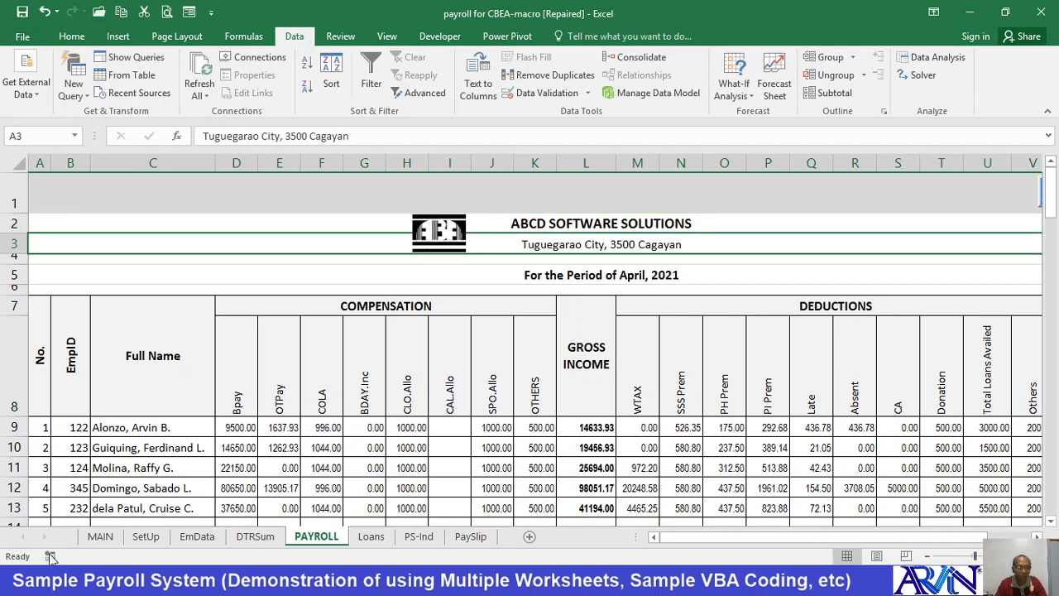
- Check the MAIN and SetUp sheets, and move the PAYROLL sheet's logo closer to the company heading
left_click(100, 537)
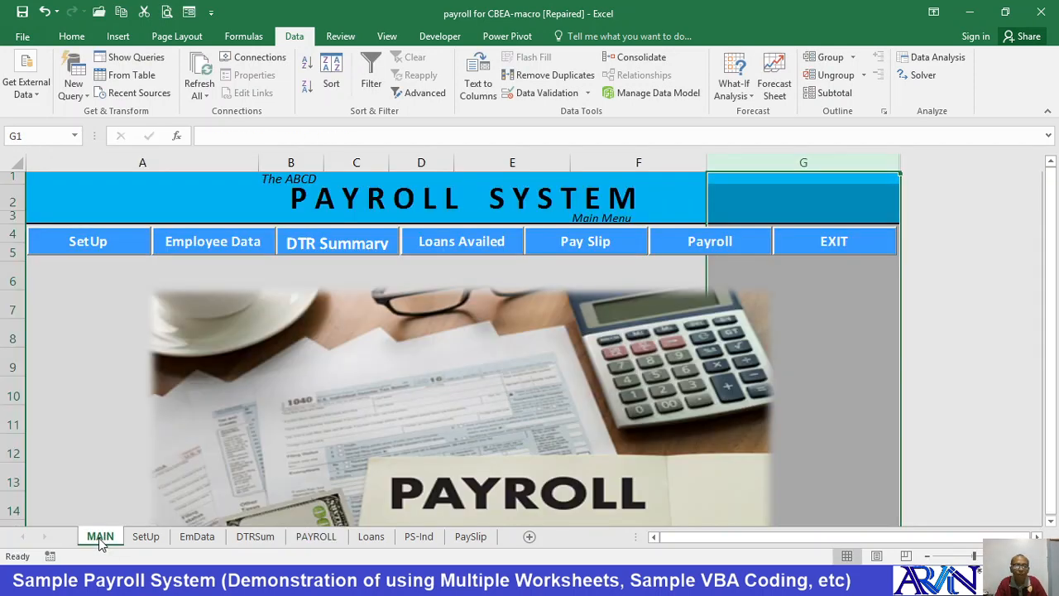
left_click(146, 535)
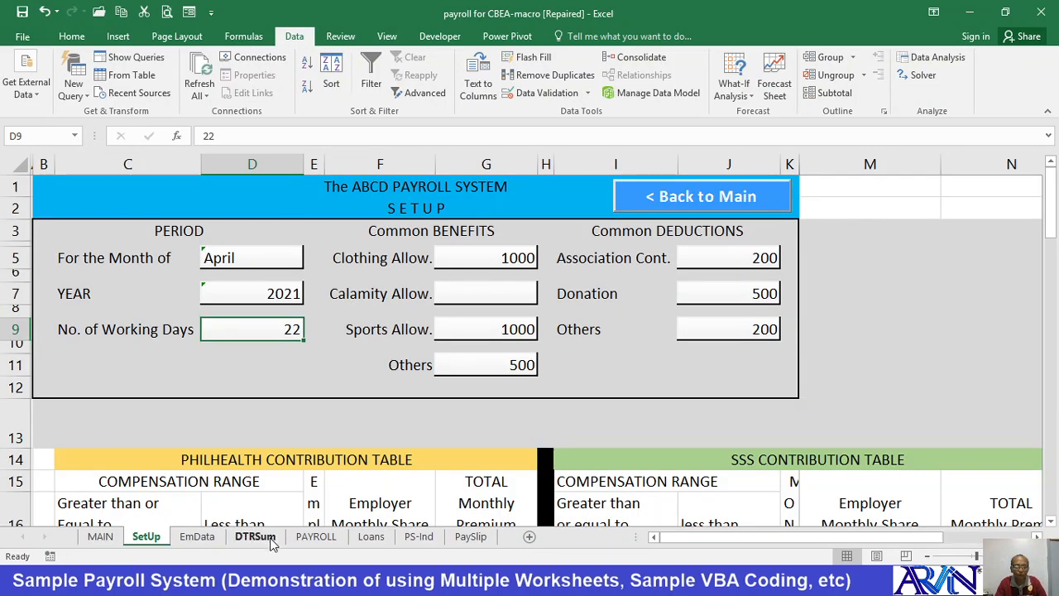
left_click(319, 537)
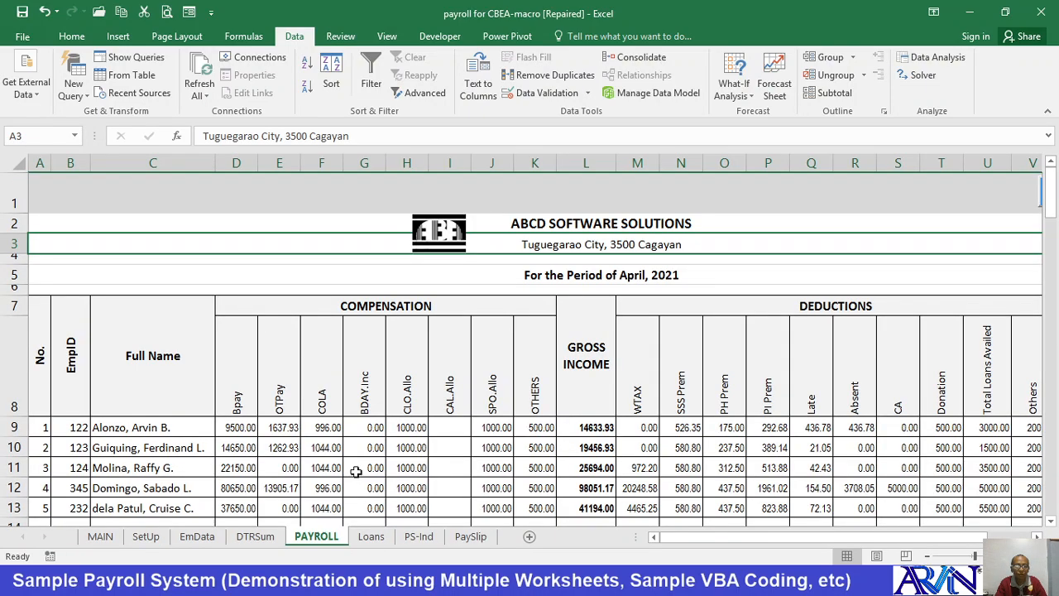
left_click_drag(439, 238, 471, 242)
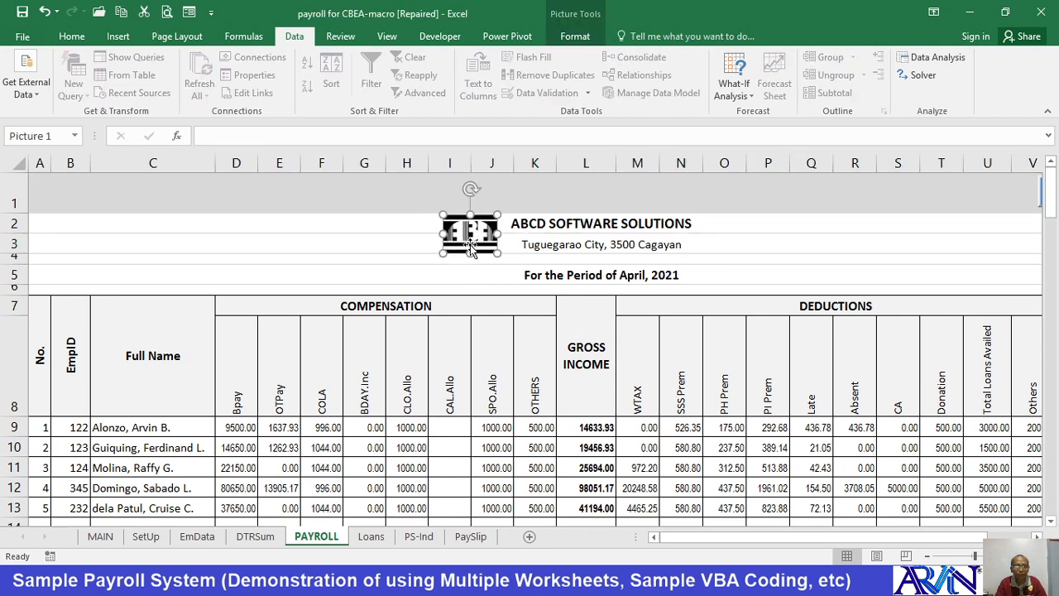
- Examine the period heading's CONCATENATE formula in A5 and trace its month reference, SetUp!D5, to the SetUp sheet
left_click(533, 281)
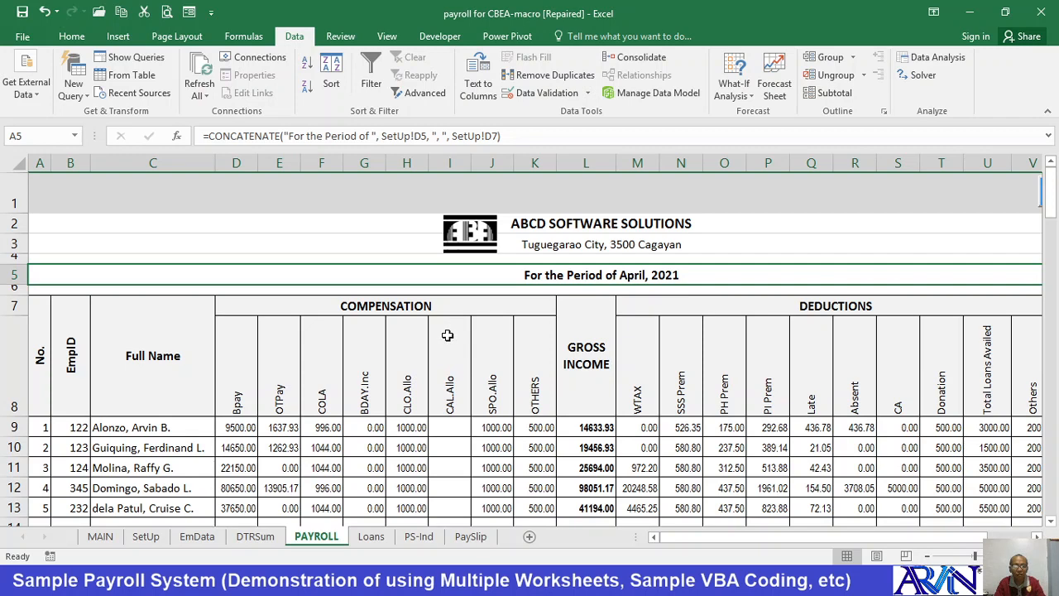
key("F2")
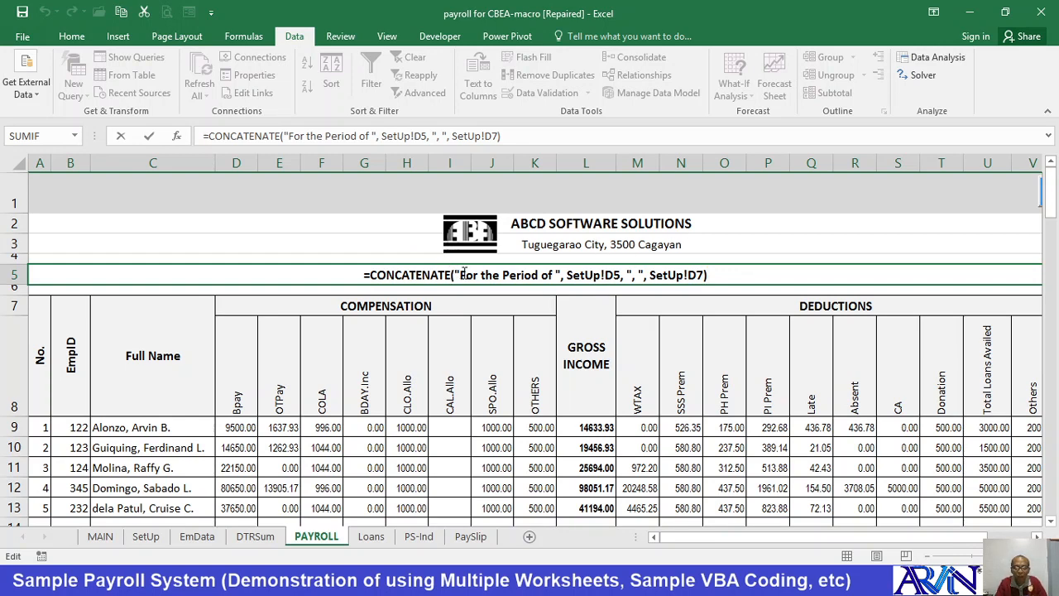
left_click_drag(460, 273, 556, 275)
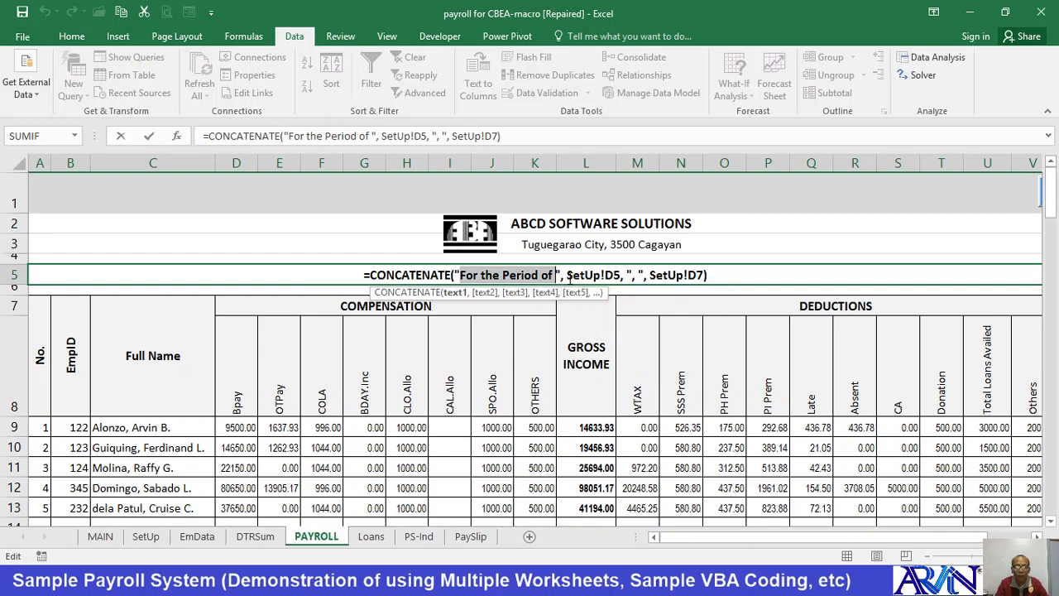
left_click_drag(568, 278, 619, 276)
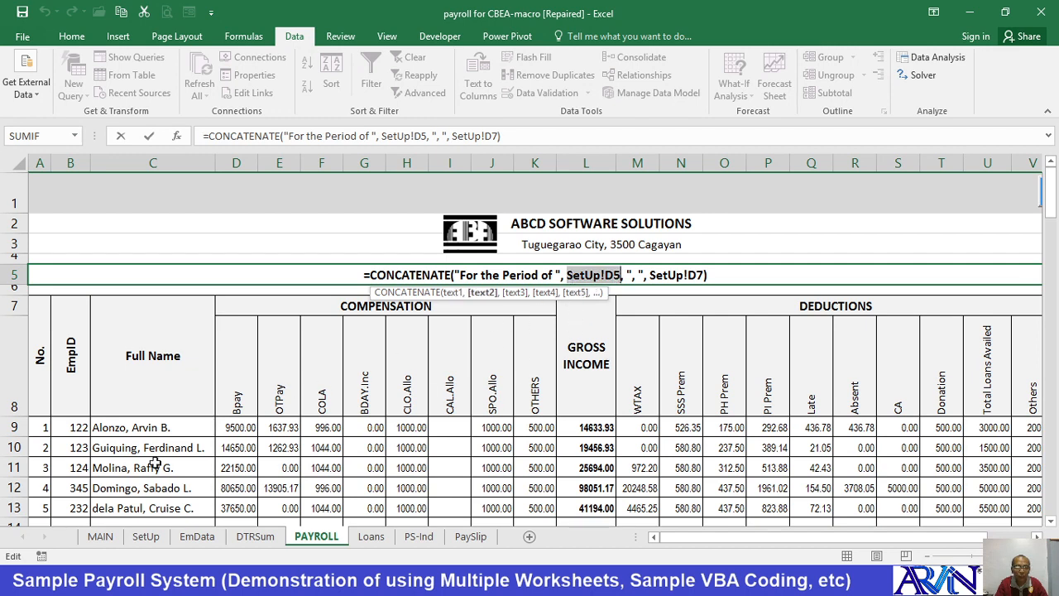
left_click(145, 538)
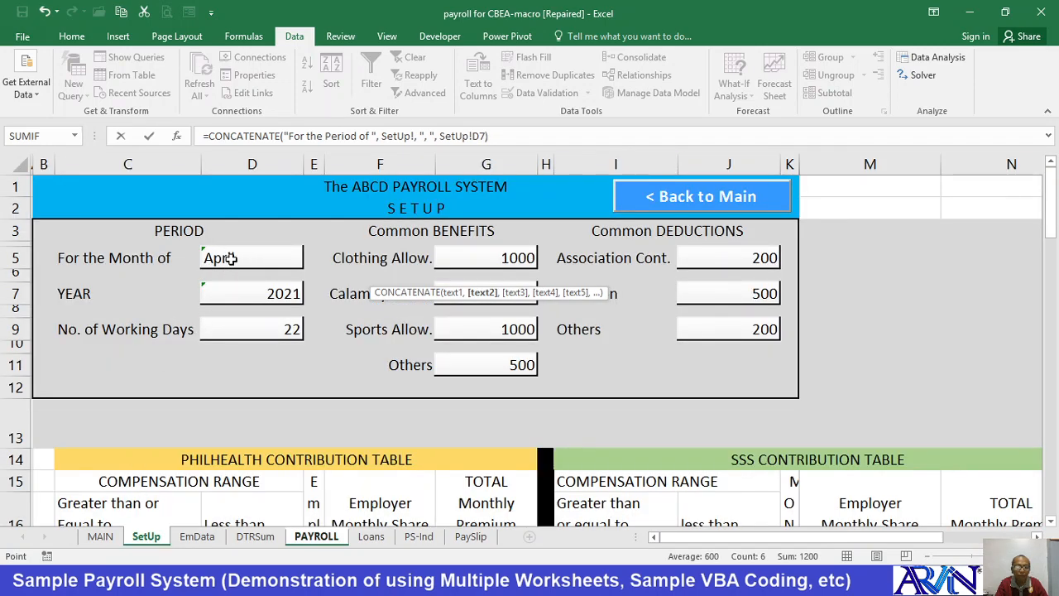
left_click(317, 538)
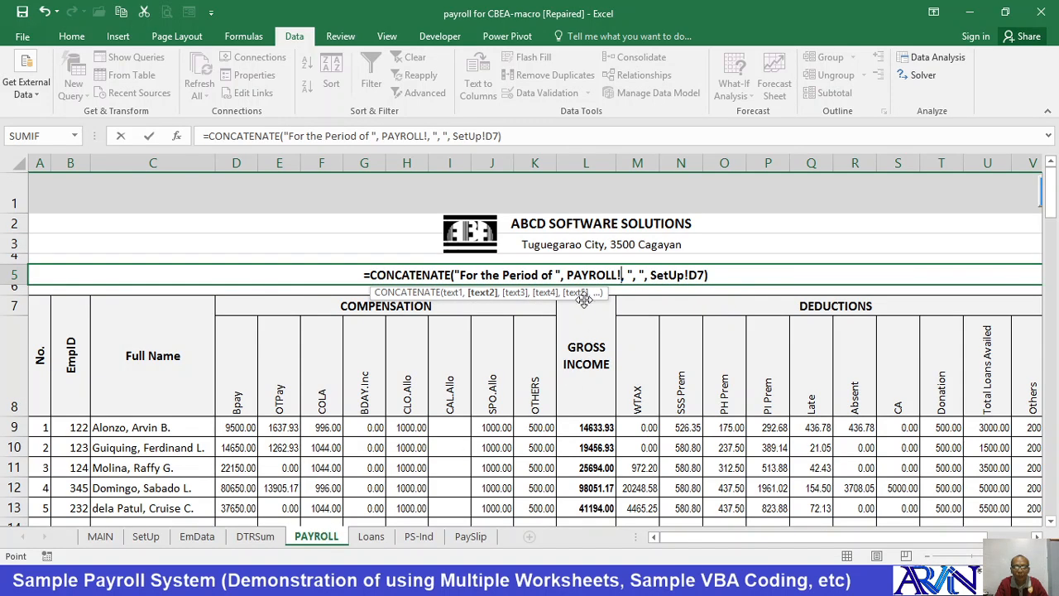
key("Return")
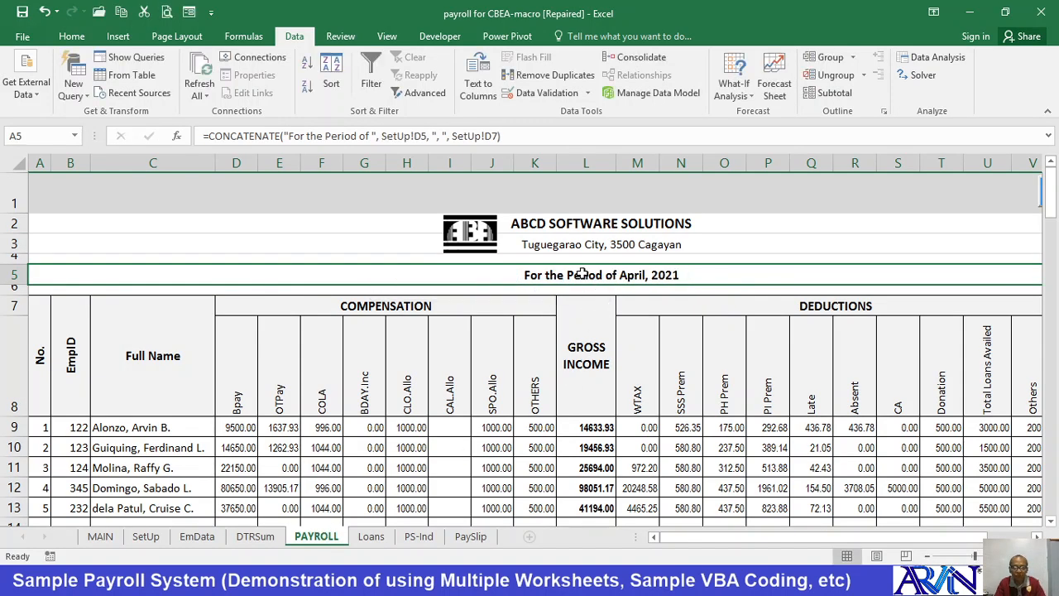
- Inspect the comma separator and the SetUp!D7 year reference in the period heading's formula
double_click(583, 275)
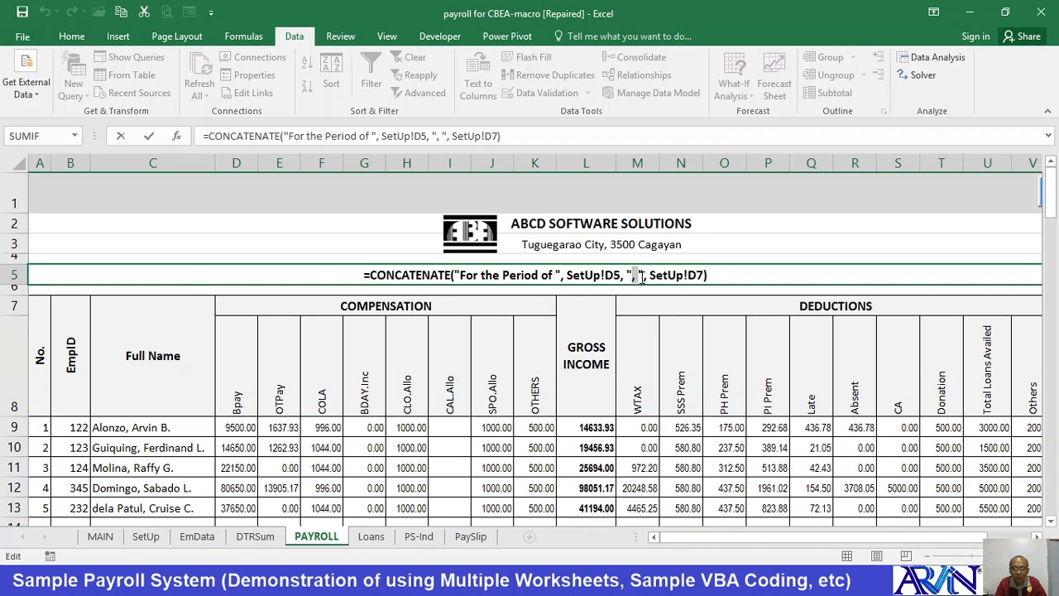
left_click(641, 277)
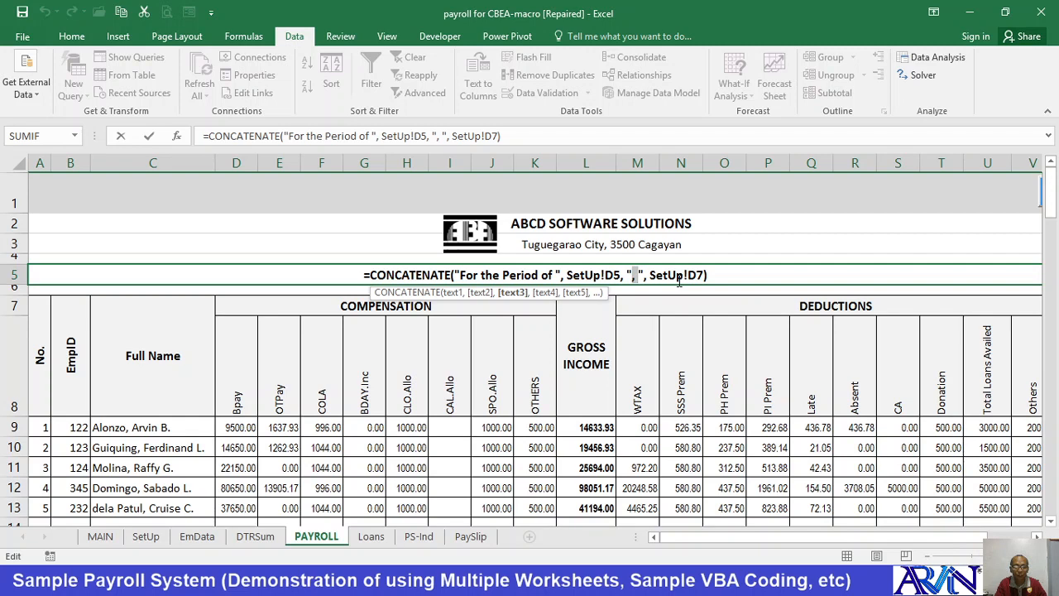
key("ctrl+Return")
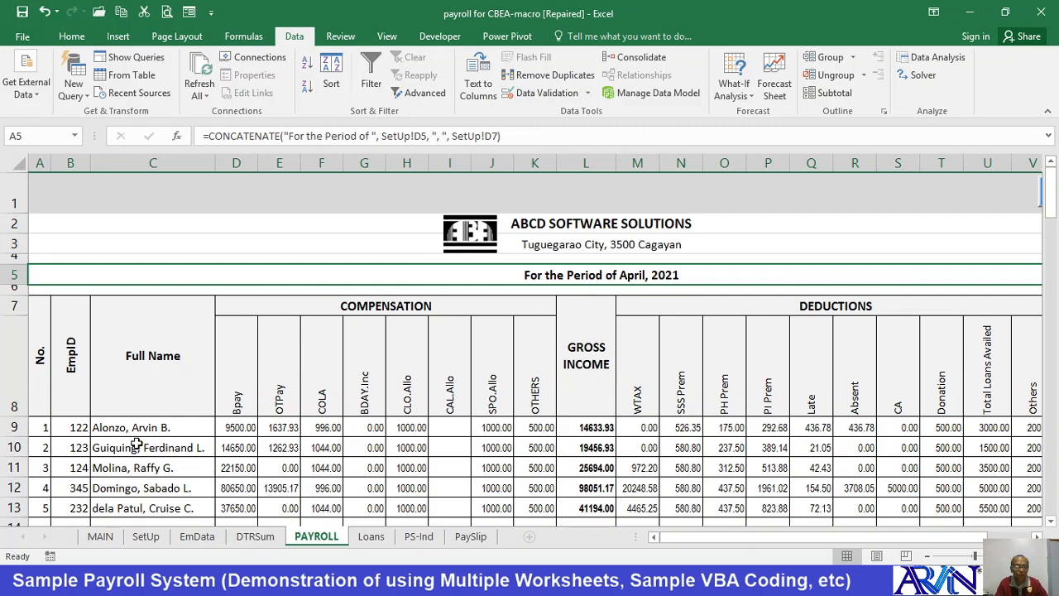
- Inspect the No. column formulas in A9, A10 and A12 and the EmpID formula in B9
scroll(137, 442, "down", 1)
left_click(45, 348)
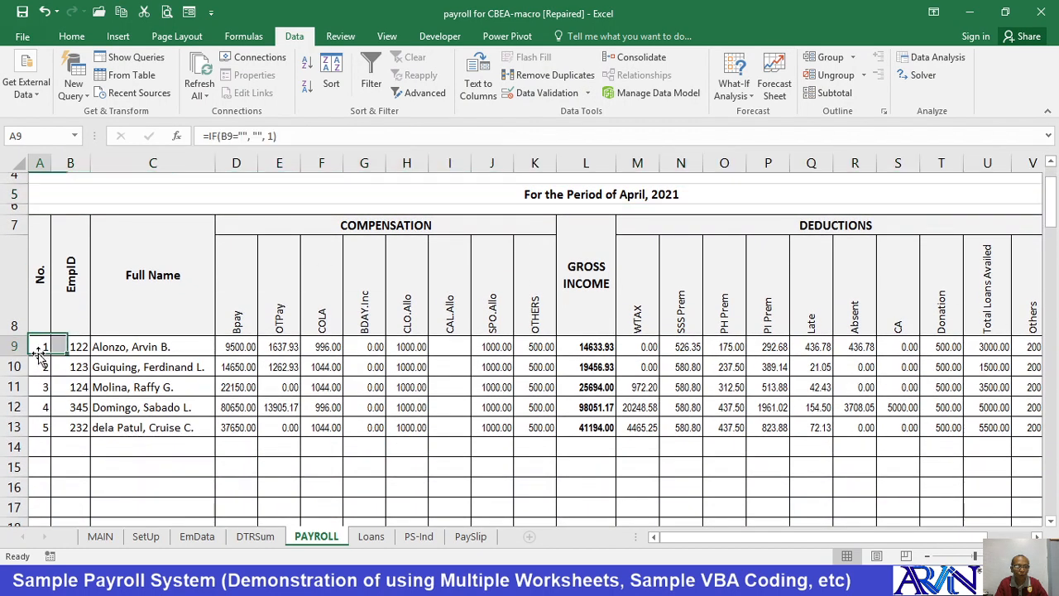
key("F2")
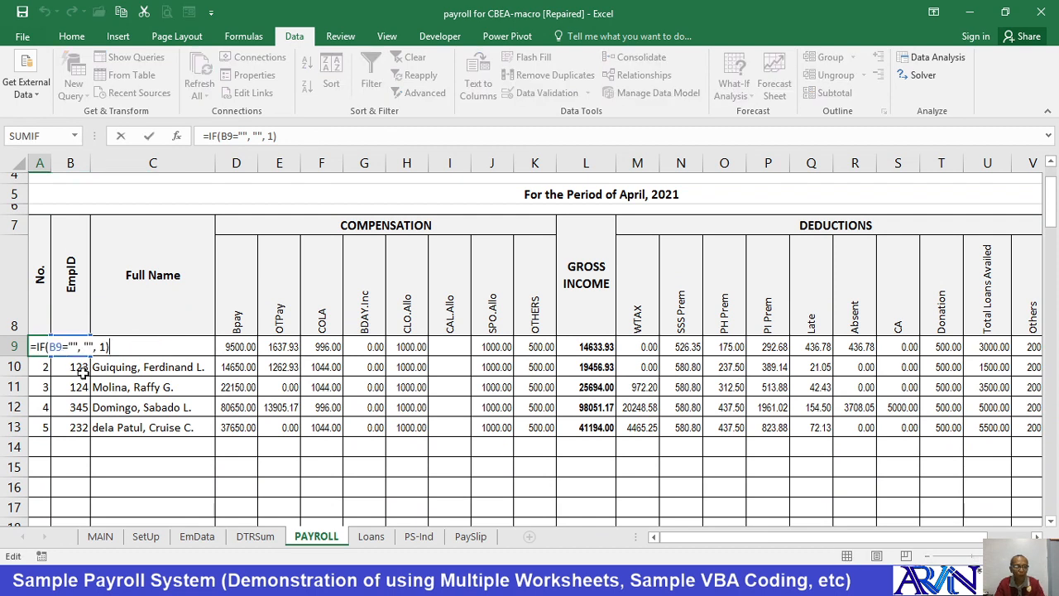
key("Return")
key("F2")
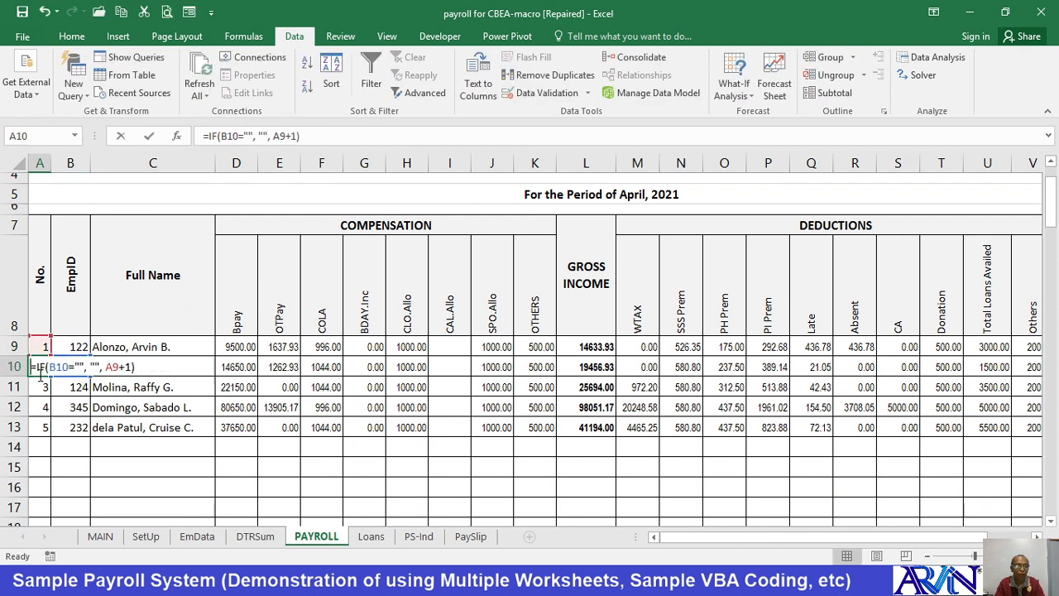
left_click(37, 403)
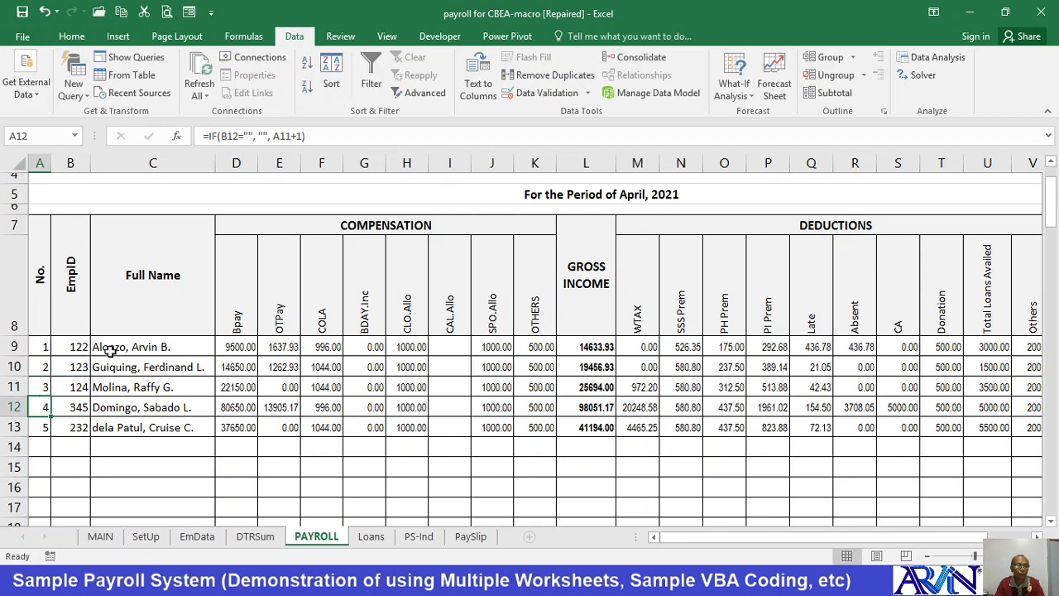
left_click(81, 351)
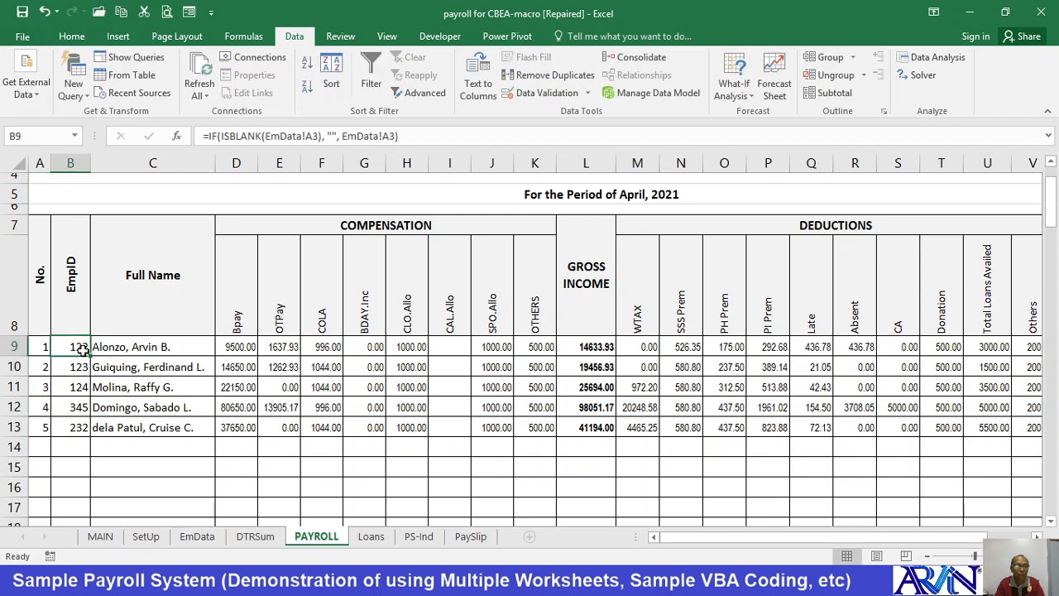
- Trace the Full Name formula in C9 to the first employee's last, first and middle names on the EmData sheet
left_click(145, 347)
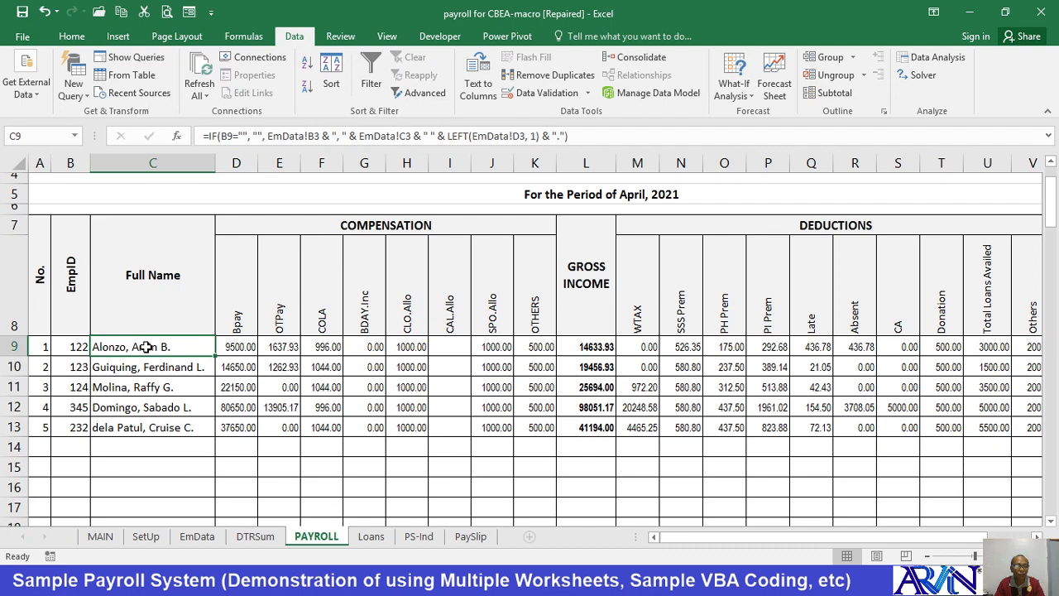
left_click(148, 538)
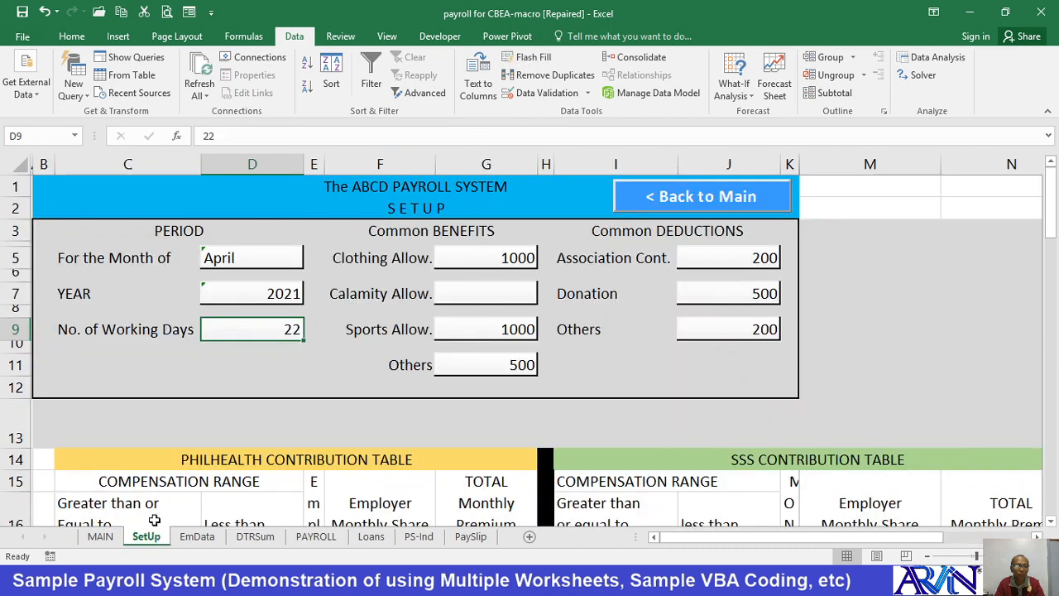
left_click(198, 536)
left_click(112, 232)
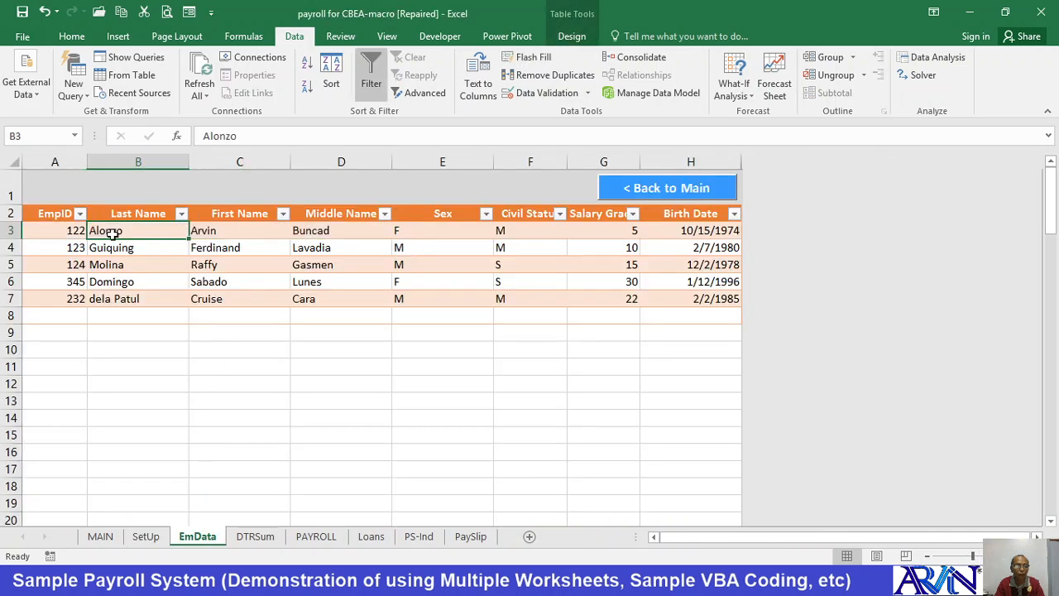
left_click(203, 232)
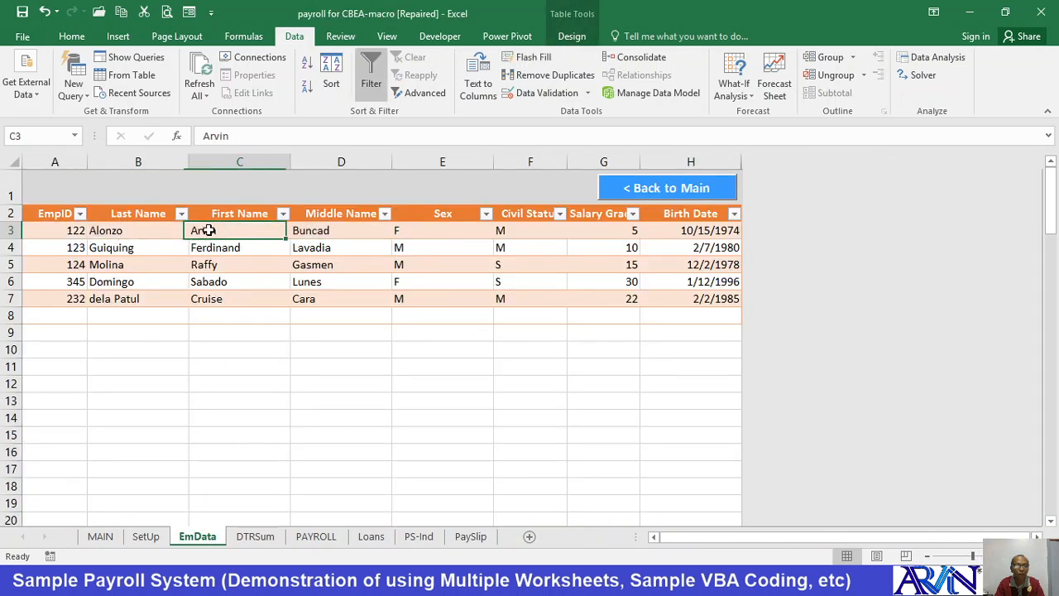
left_click(311, 234)
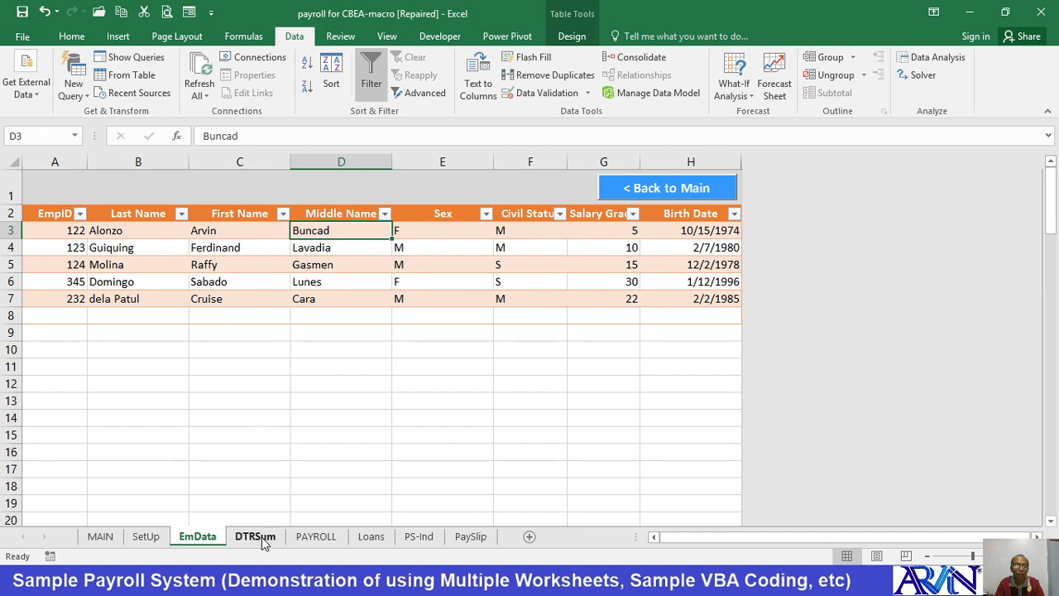
left_click(316, 536)
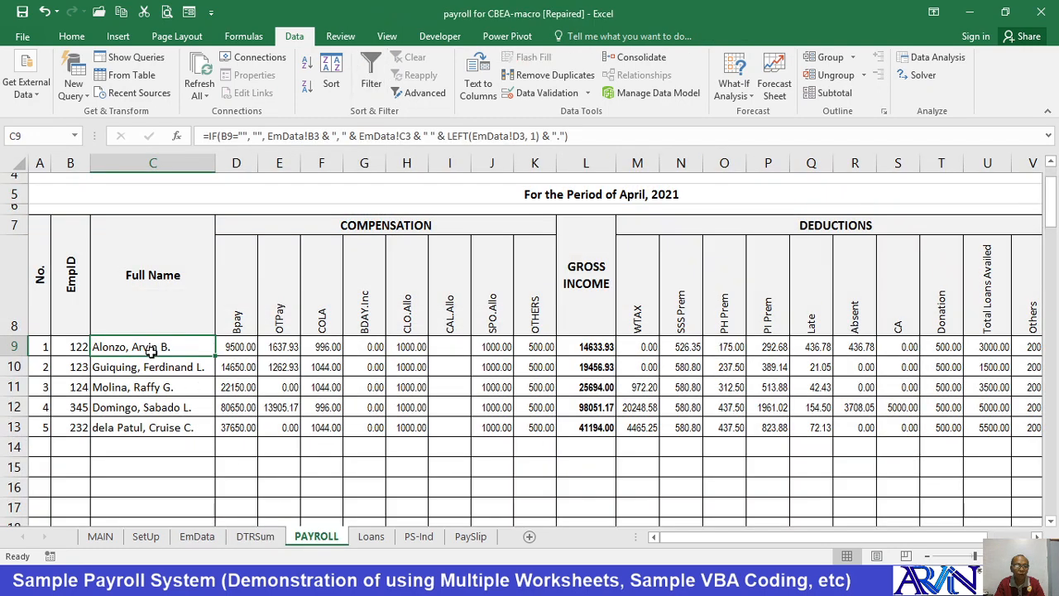
- Inspect the Full Name formula in C9, highlighting the EmData!B3 reference, comma separator, EmData!C3 reference and space separator
key("F2")
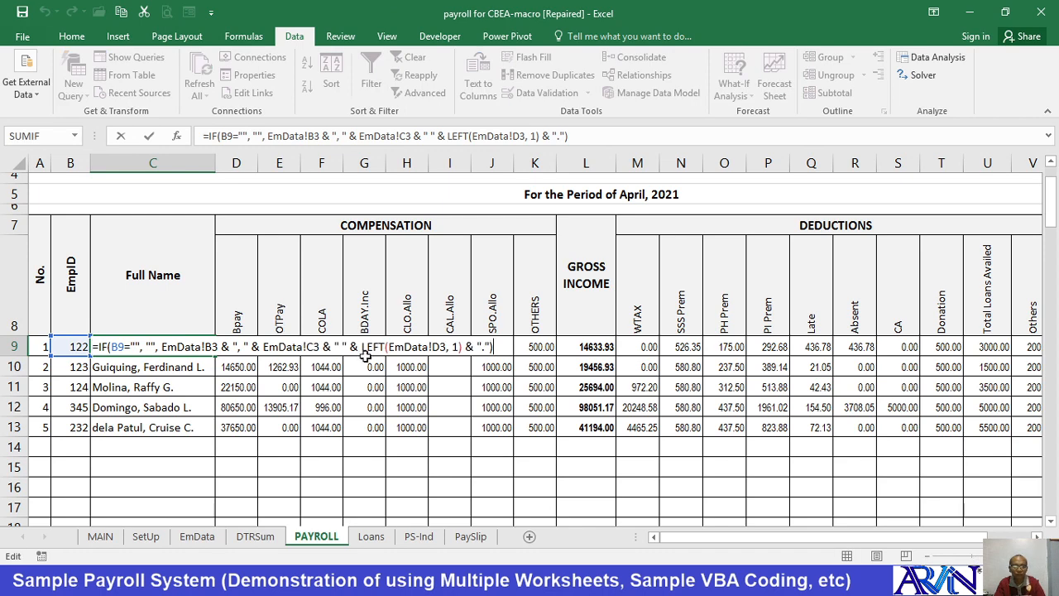
left_click(569, 469)
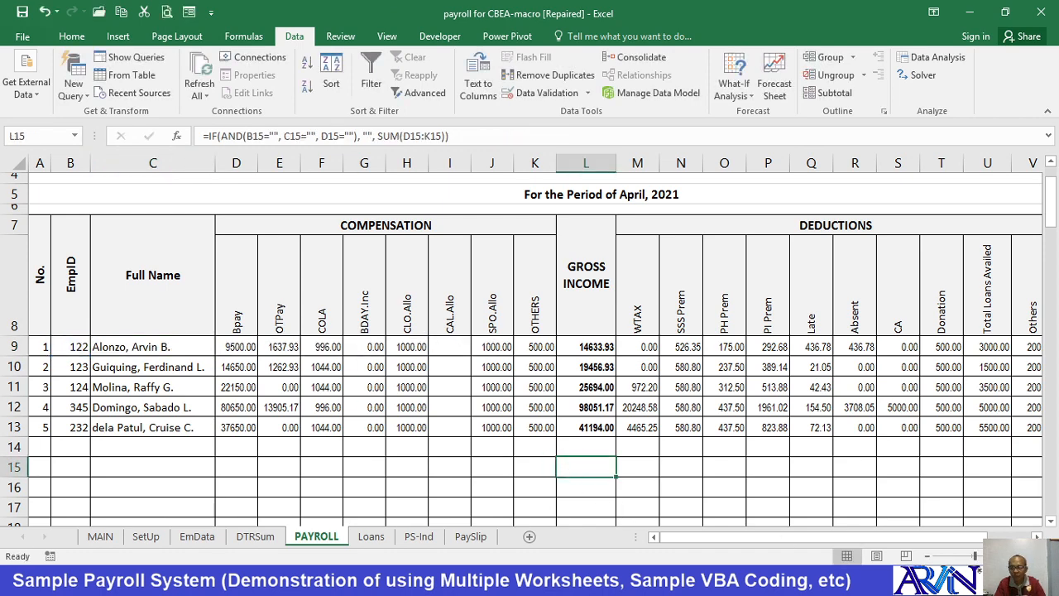
left_click(1014, 556)
left_click(1014, 555)
left_click(127, 342)
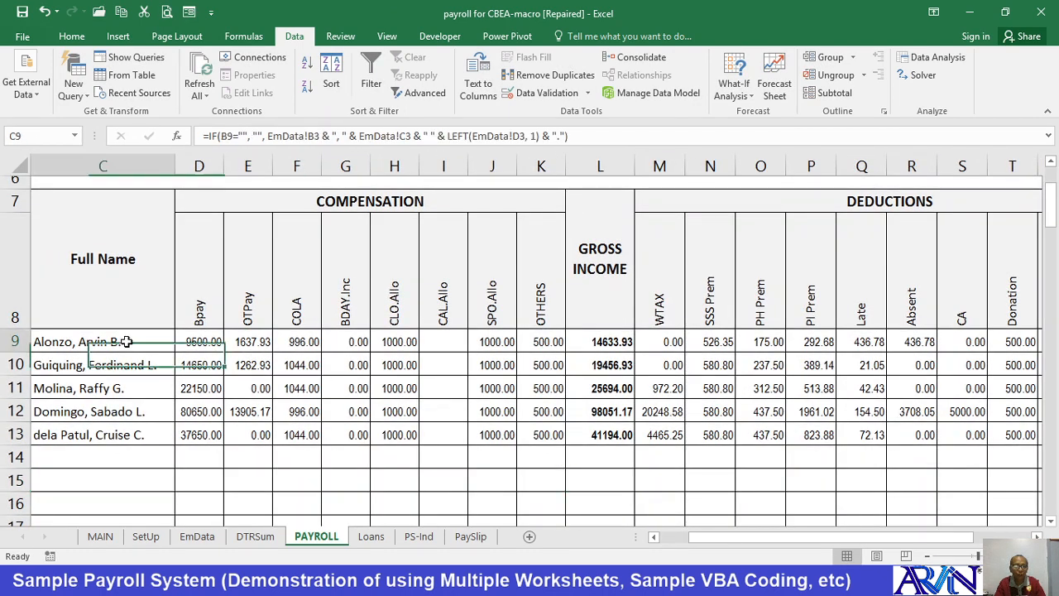
key("Left")
key("Right")
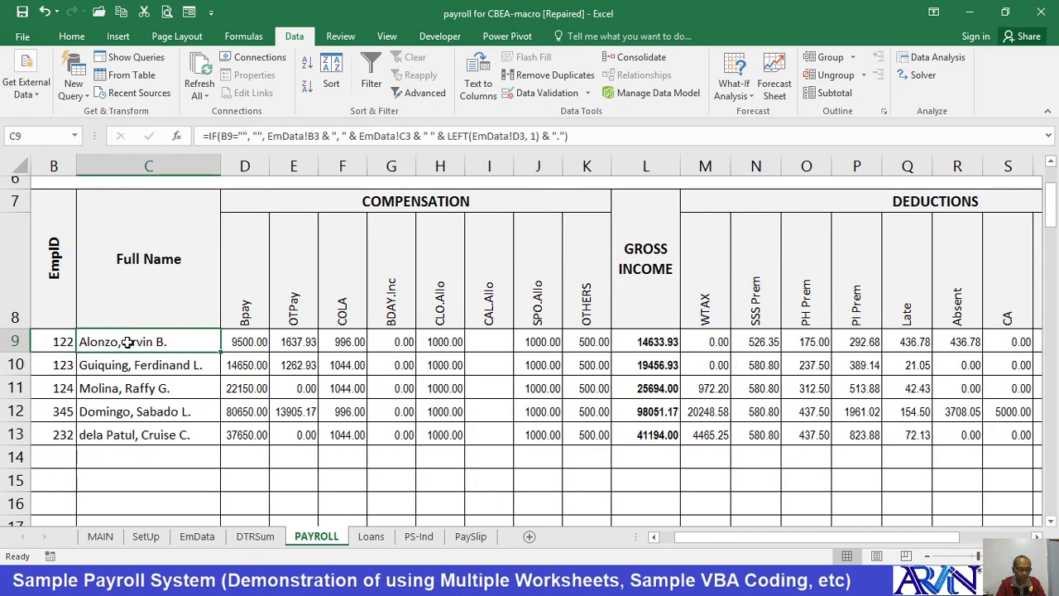
key("F2")
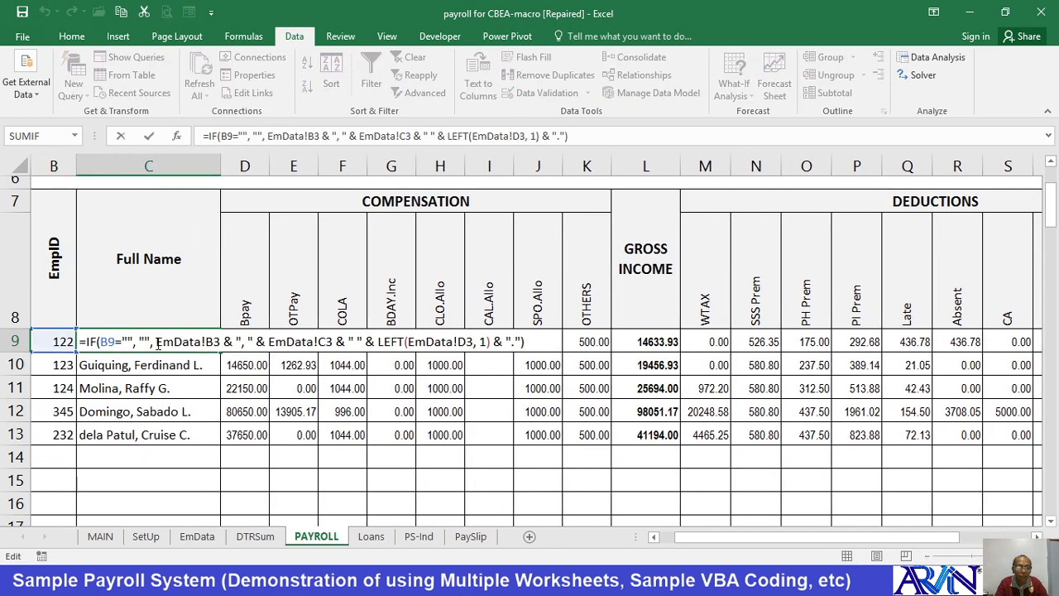
left_click_drag(166, 342, 221, 341)
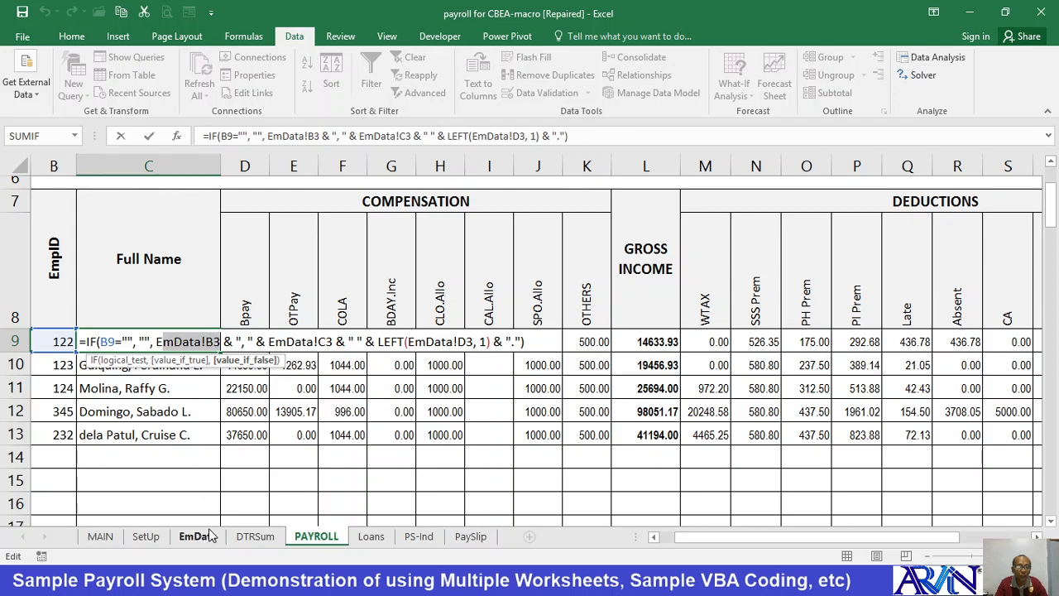
left_click(245, 344)
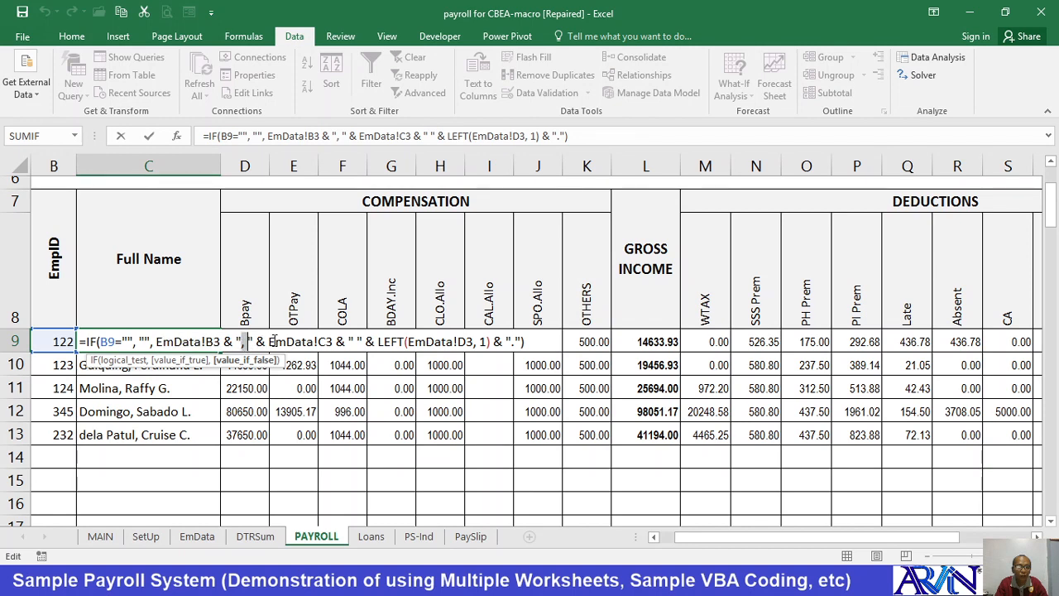
left_click_drag(268, 342, 327, 346)
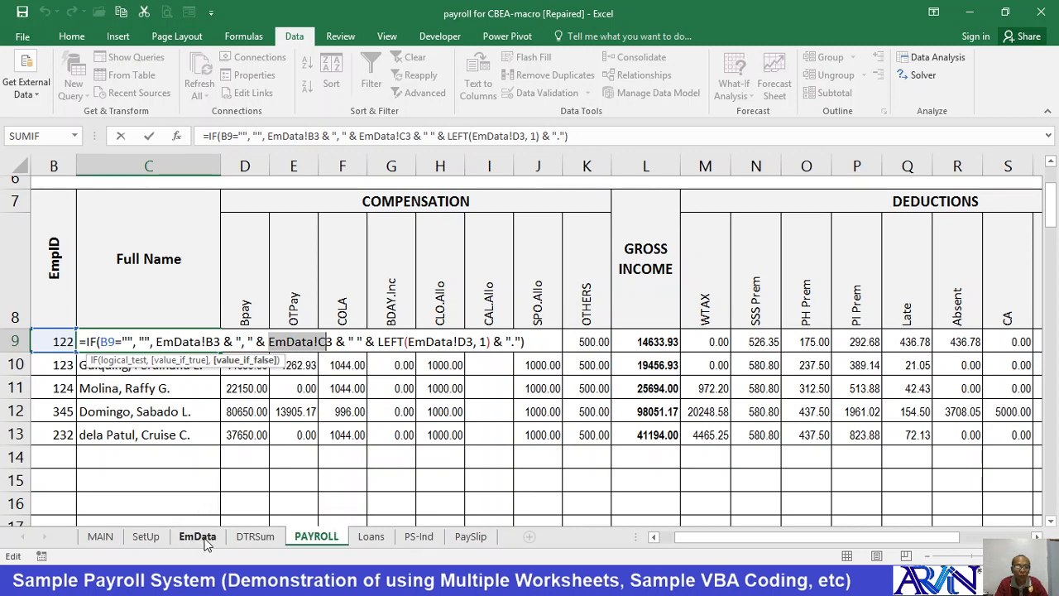
left_click_drag(346, 342, 364, 342)
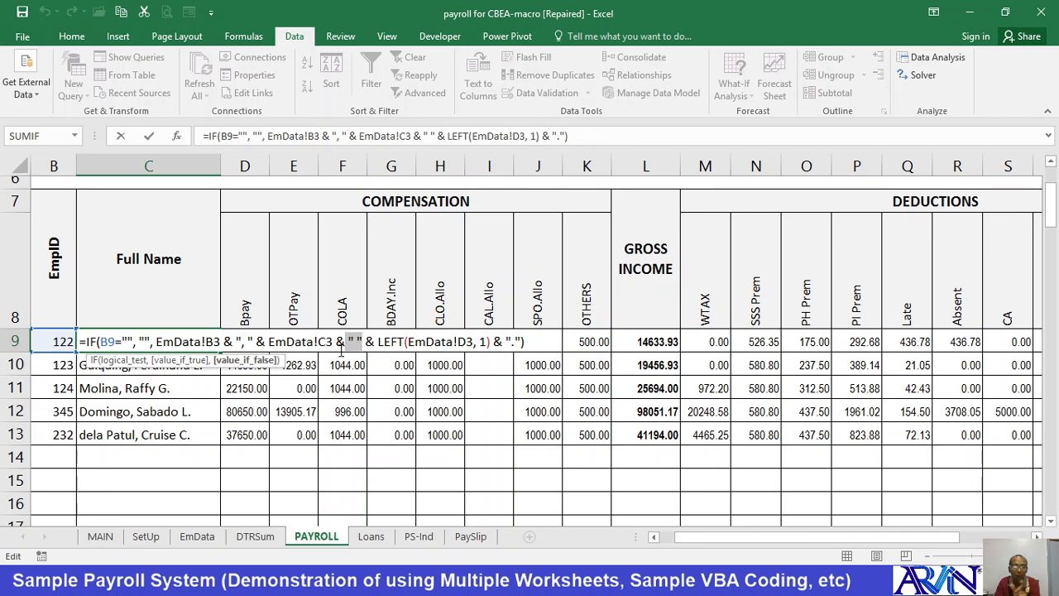
- Examine the LEFT function in C9's formula, checking its EmData!D3 text argument and its one-character count
left_click_drag(377, 342, 403, 340)
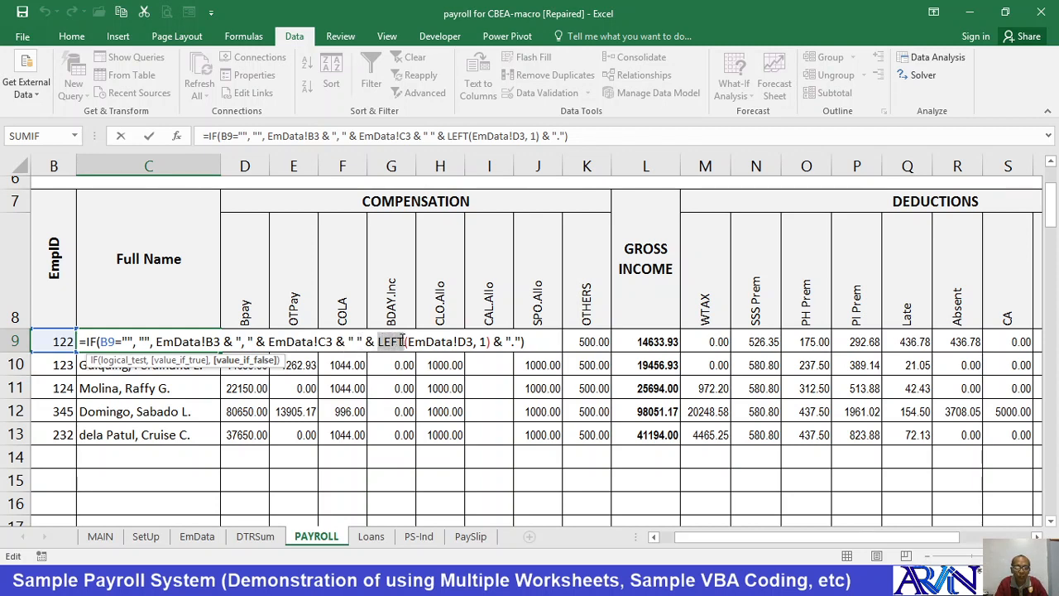
double_click(482, 342)
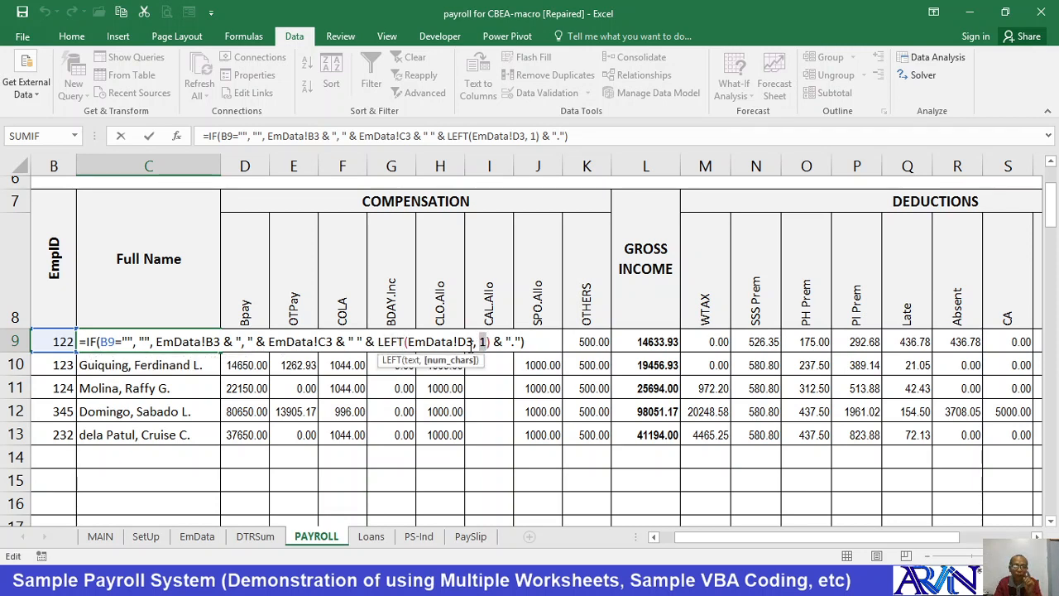
left_click(427, 342)
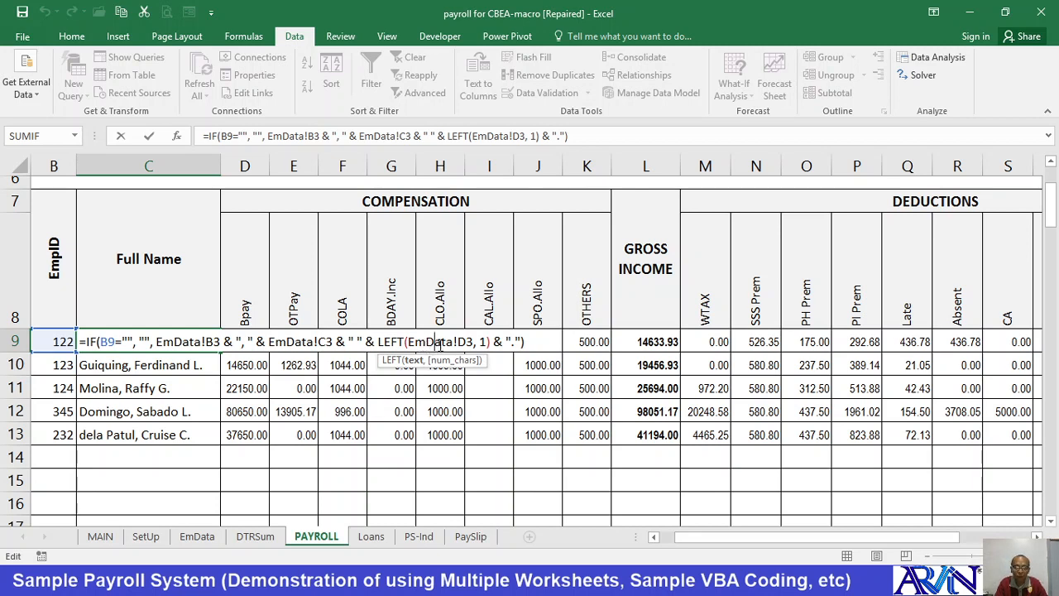
left_click(481, 343)
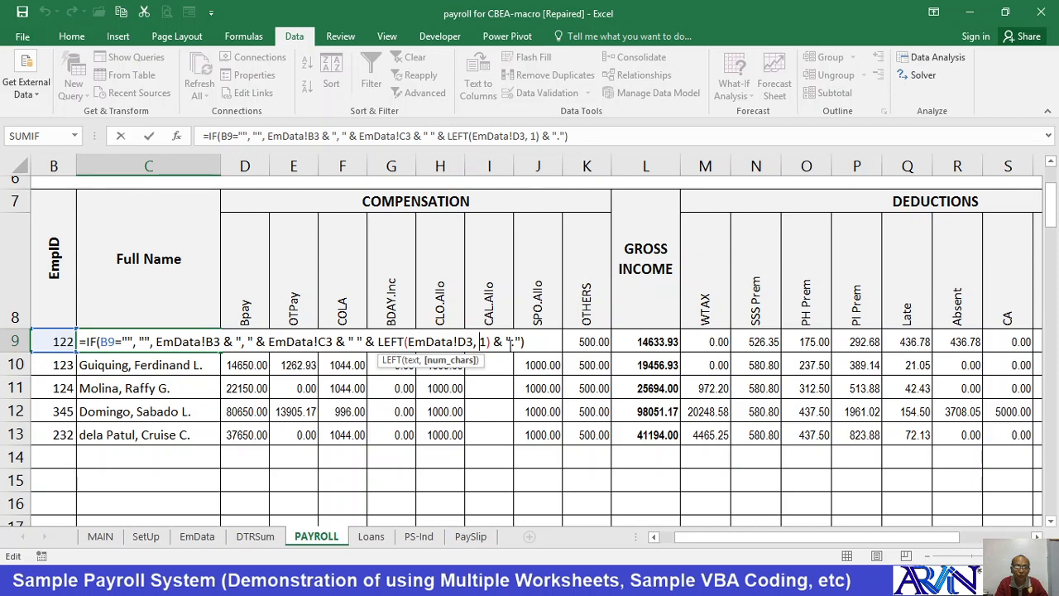
key("ctrl+Return")
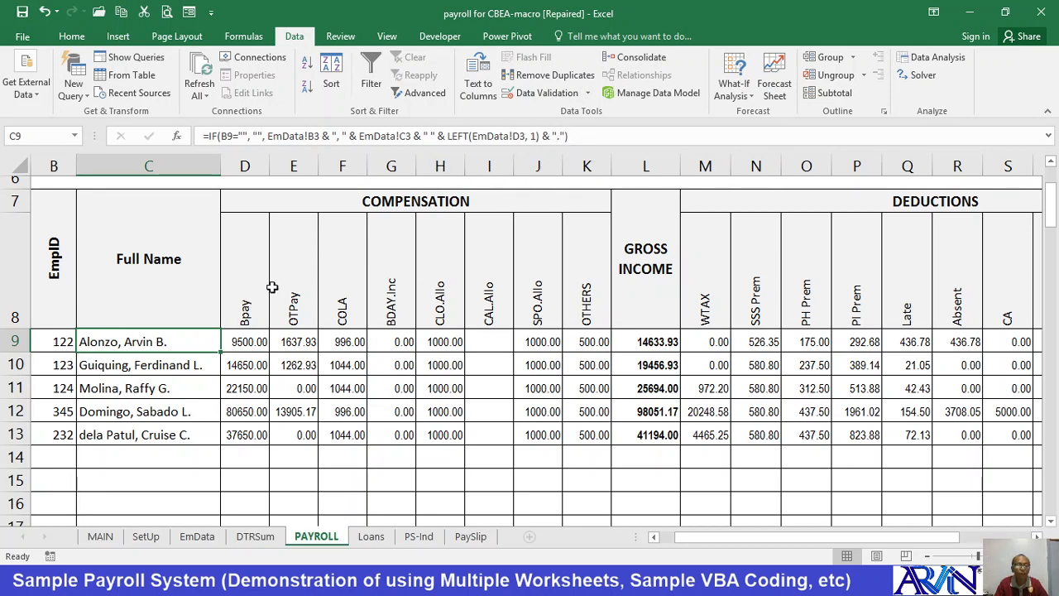
- Trace the lookup value EmData!G3 in D9's Bpay VLOOKUP formula to the first employee's salary grade on the EmData sheet
left_click(238, 342)
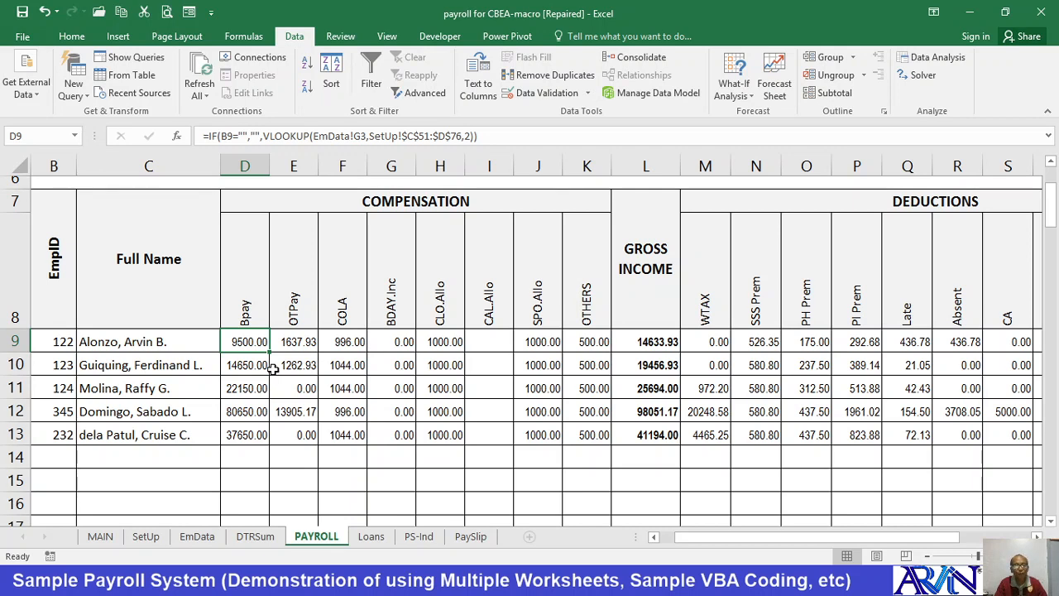
key("F2")
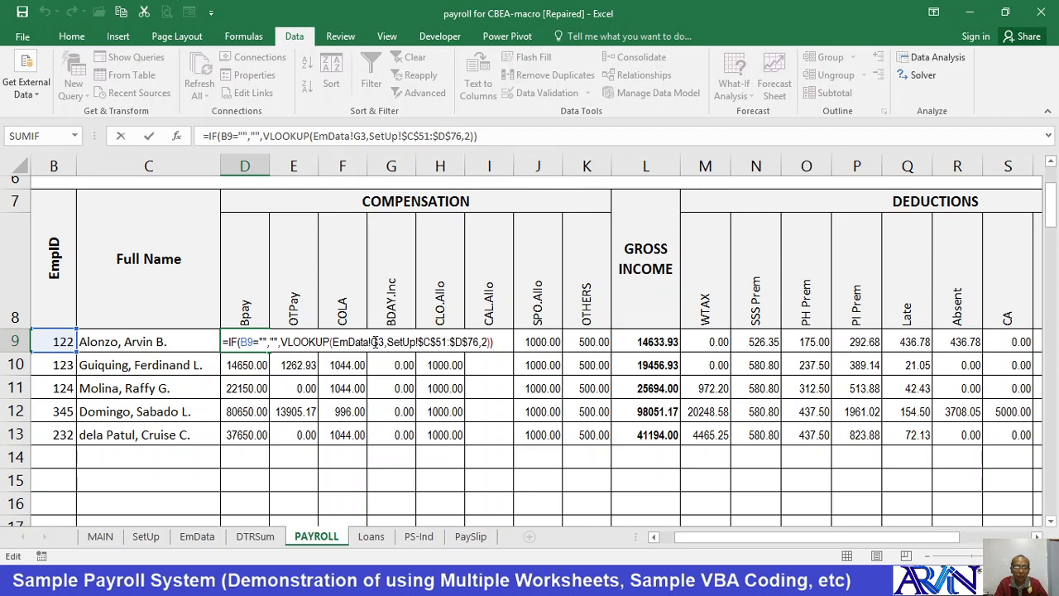
left_click(372, 341)
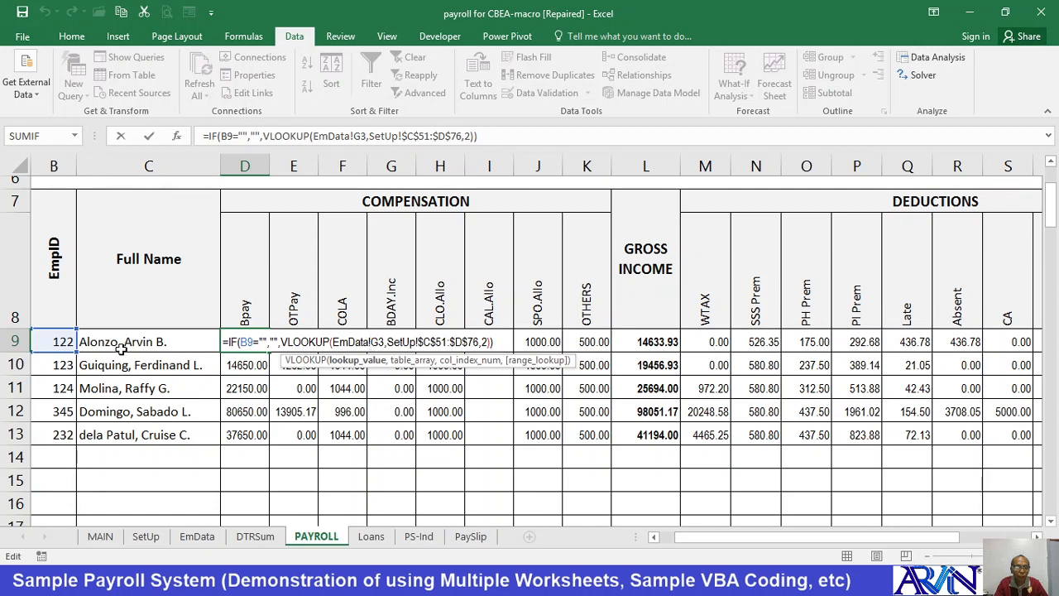
left_click(188, 538)
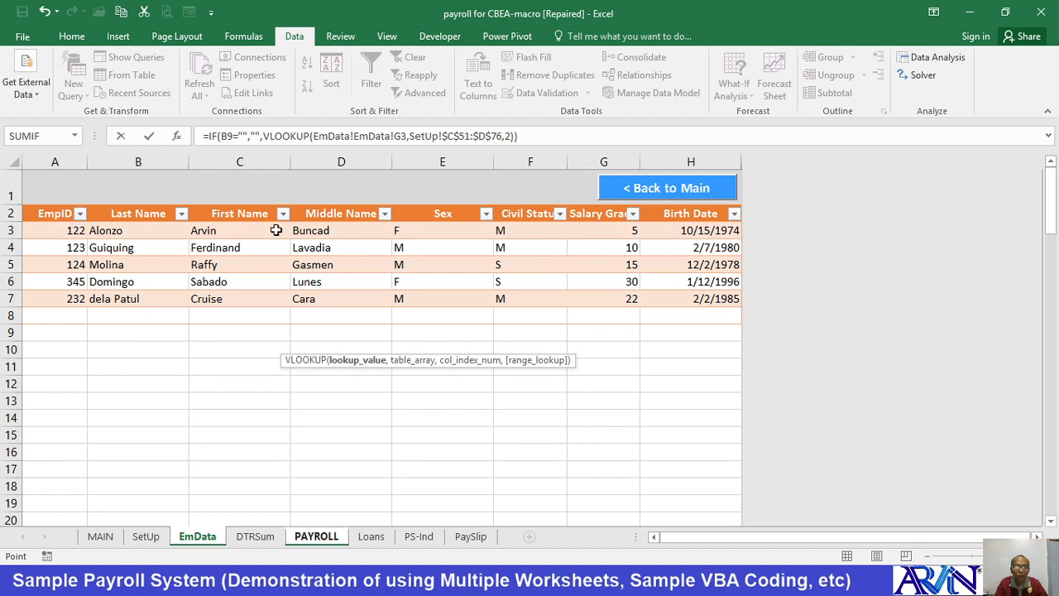
left_click(602, 232)
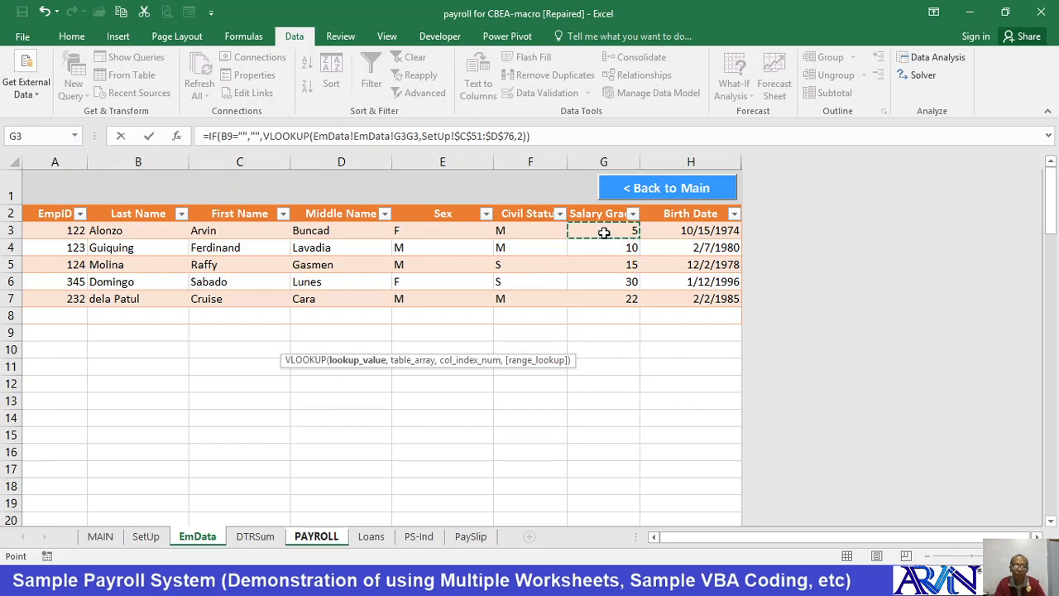
key("Return")
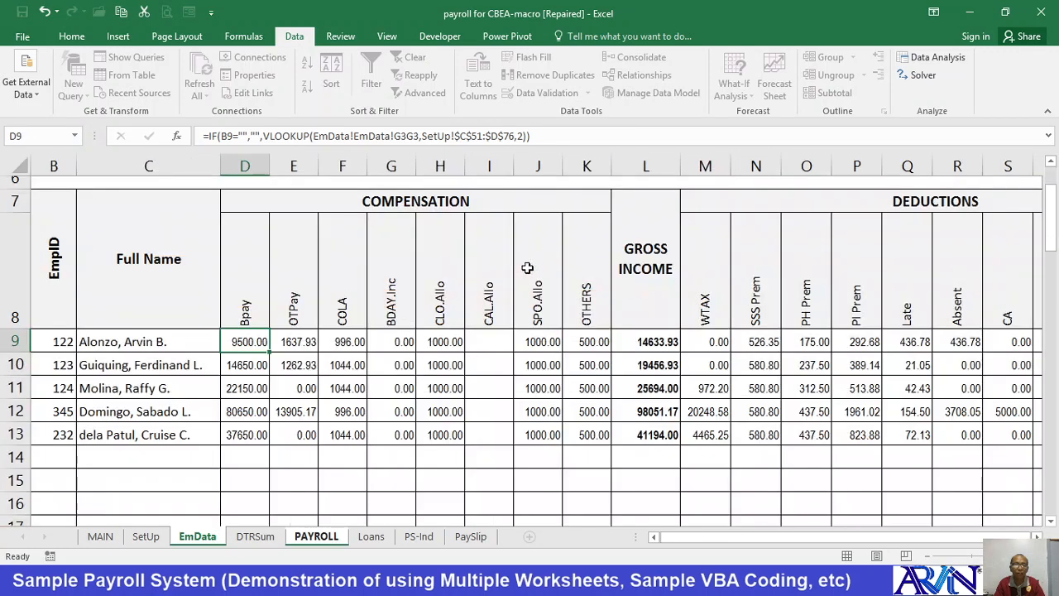
- Recheck the lookup value in D9's formula, and view the EmData and DTRSum sheets before returning to PAYROLL
double_click(235, 341)
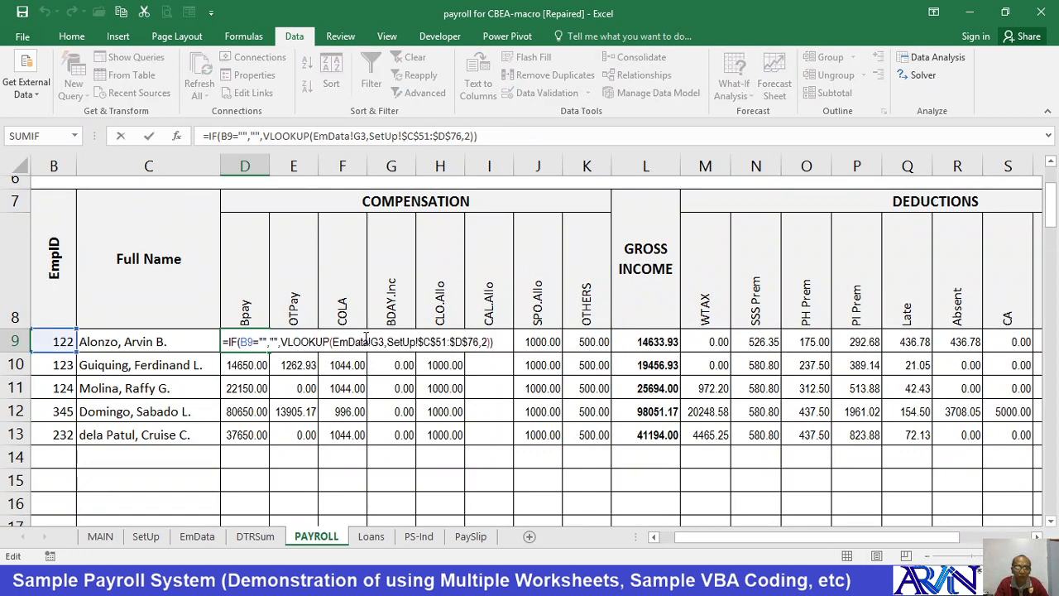
left_click(364, 339)
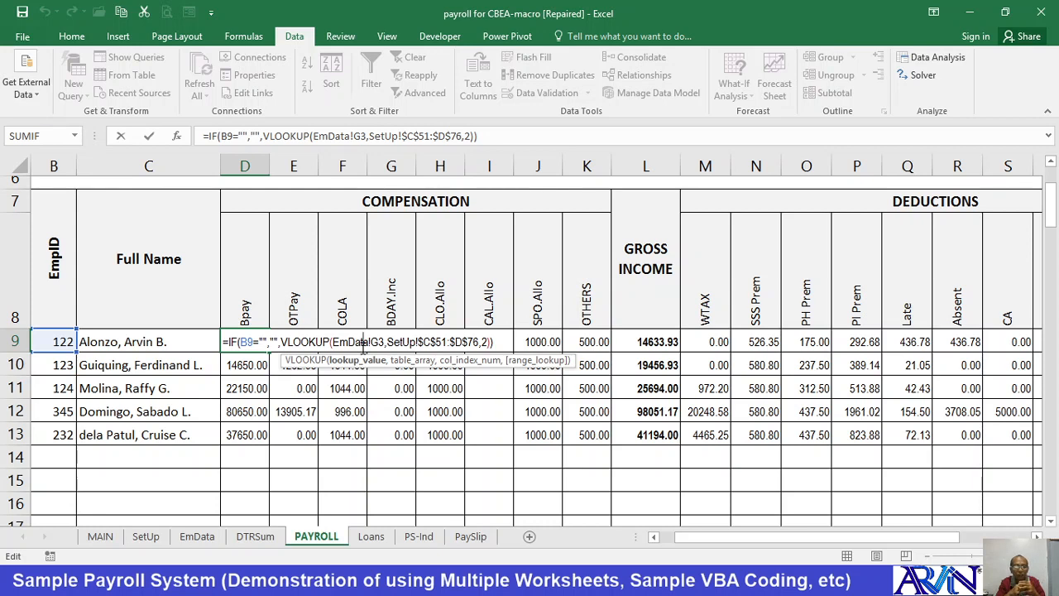
key("Escape")
left_click(219, 541)
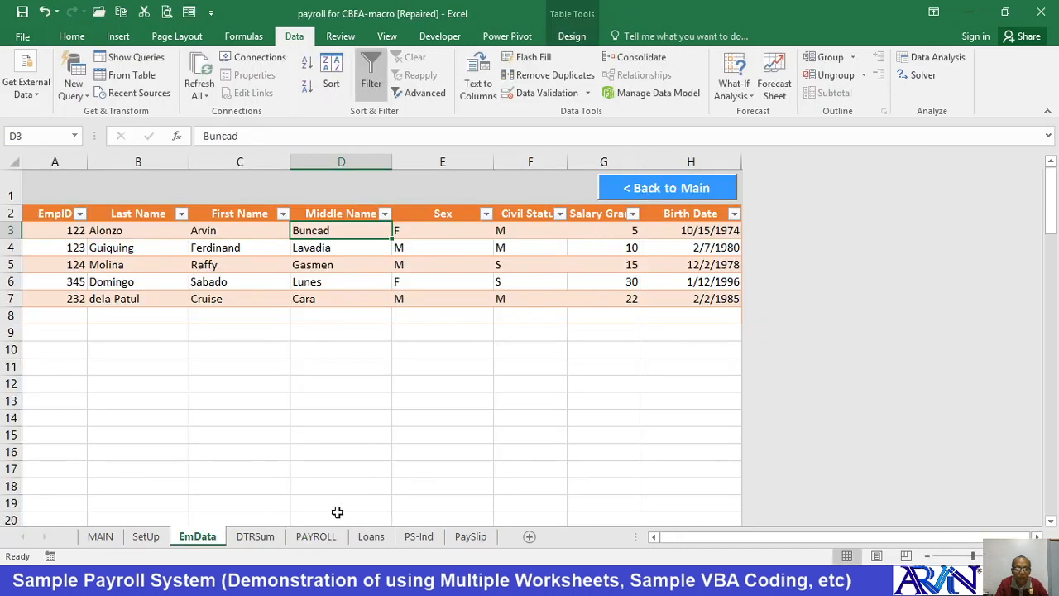
left_click(258, 537)
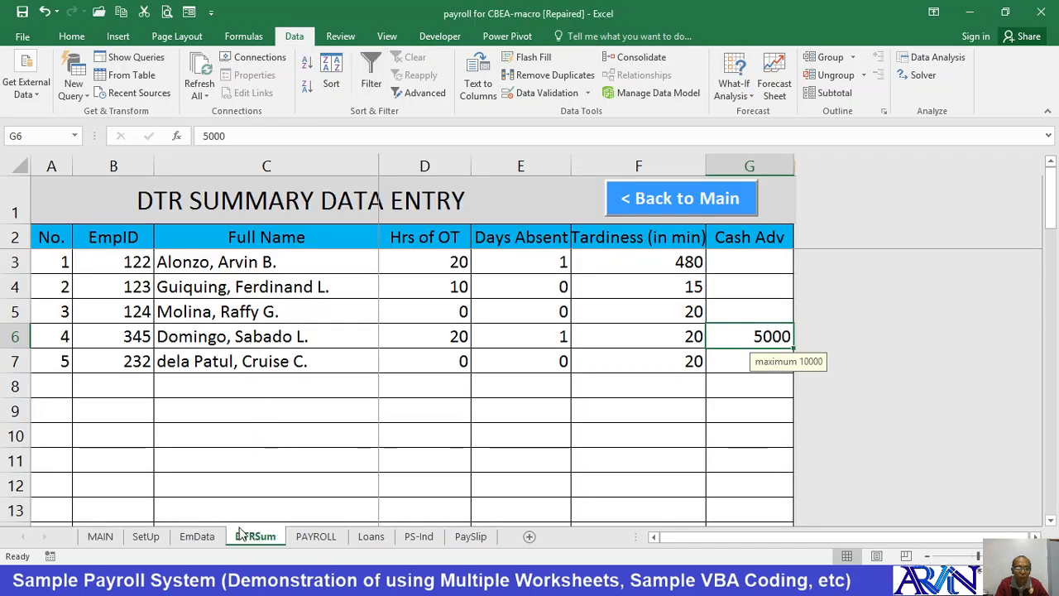
left_click(314, 536)
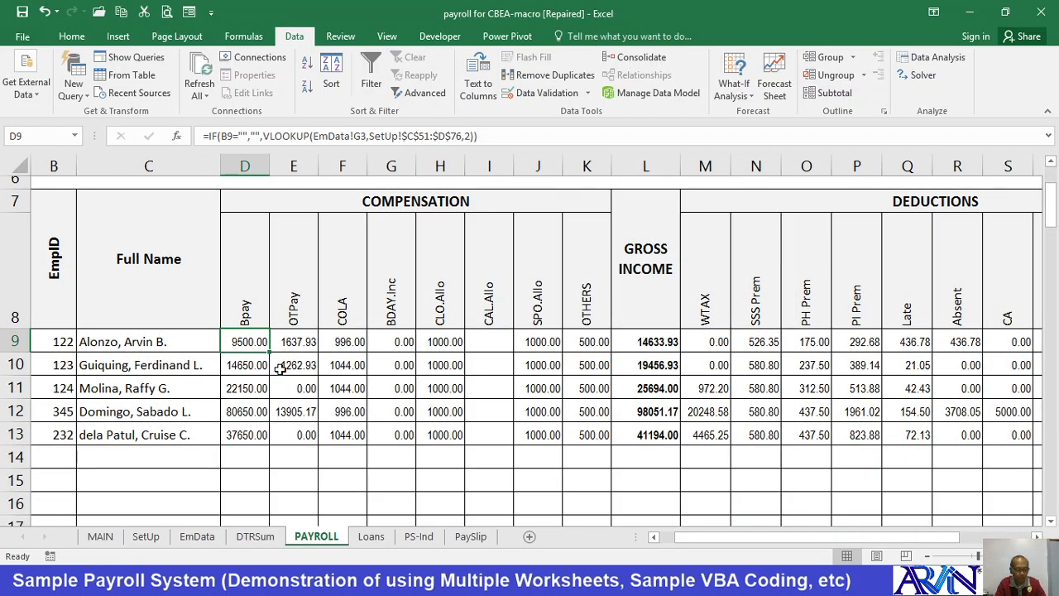
- Inspect the SetUp!$C$51:$D$76 table array and the column index 2 in D9's VLOOKUP formula
key("F2")
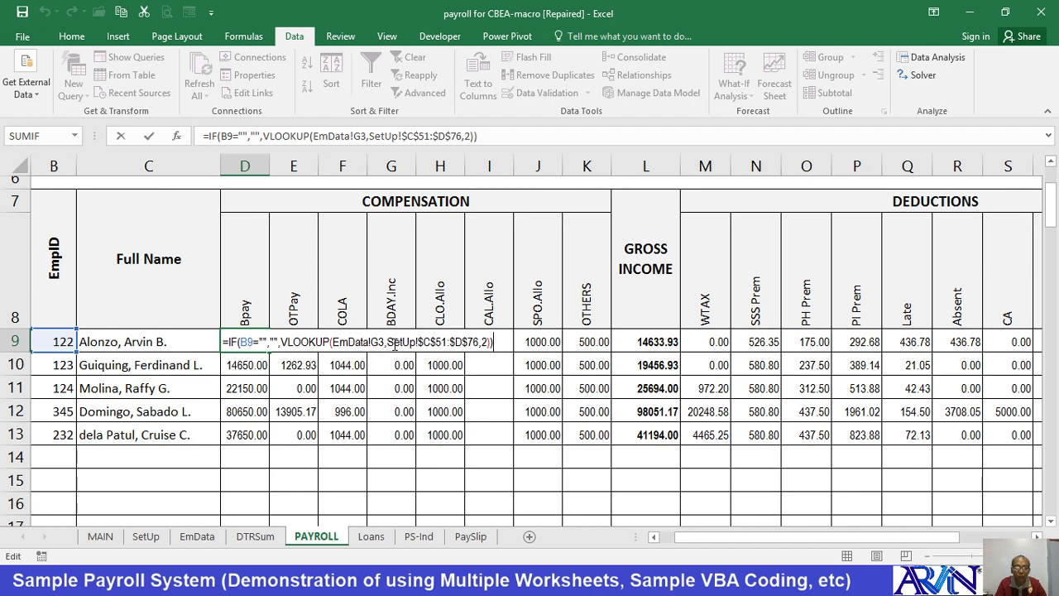
left_click_drag(388, 343, 478, 343)
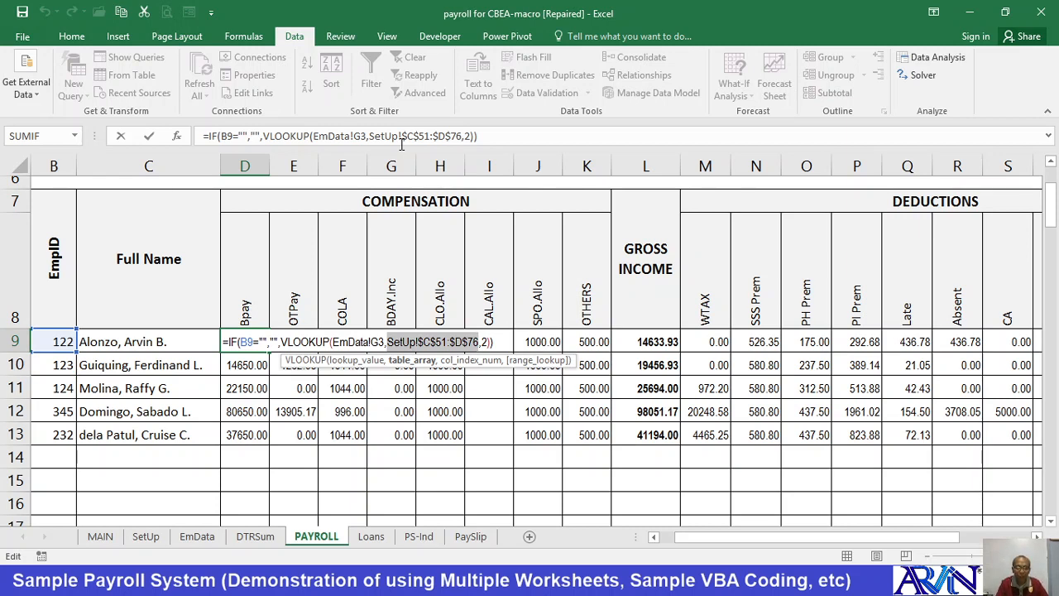
left_click(483, 342)
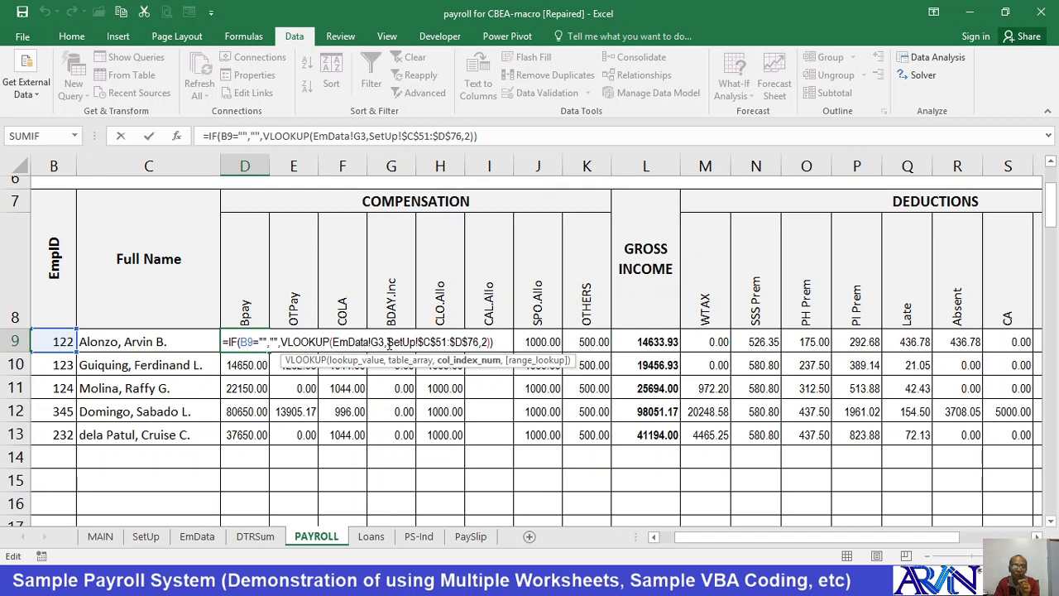
left_click_drag(388, 344, 457, 342)
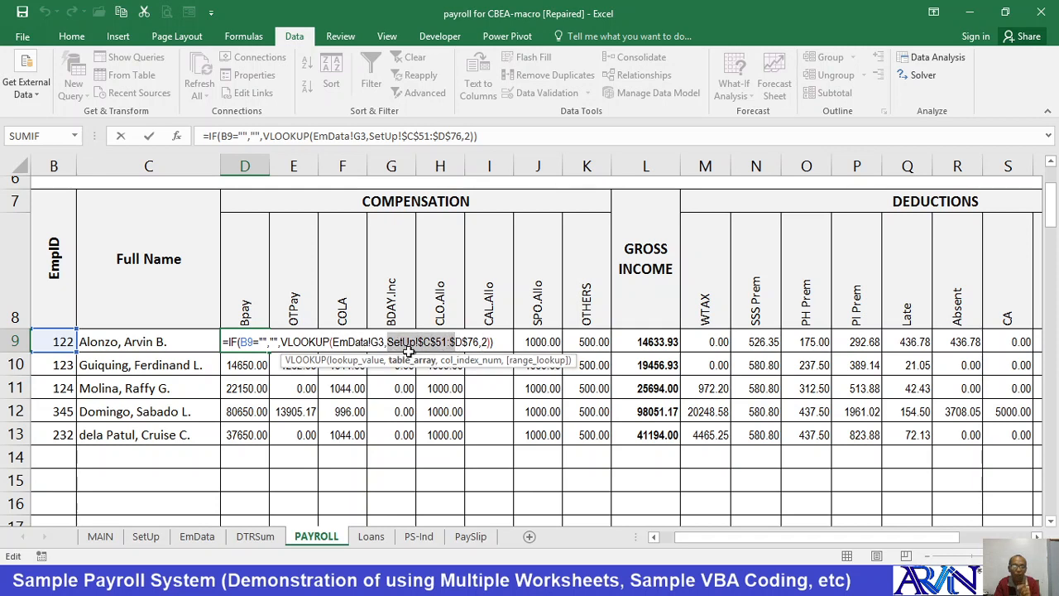
key("Return")
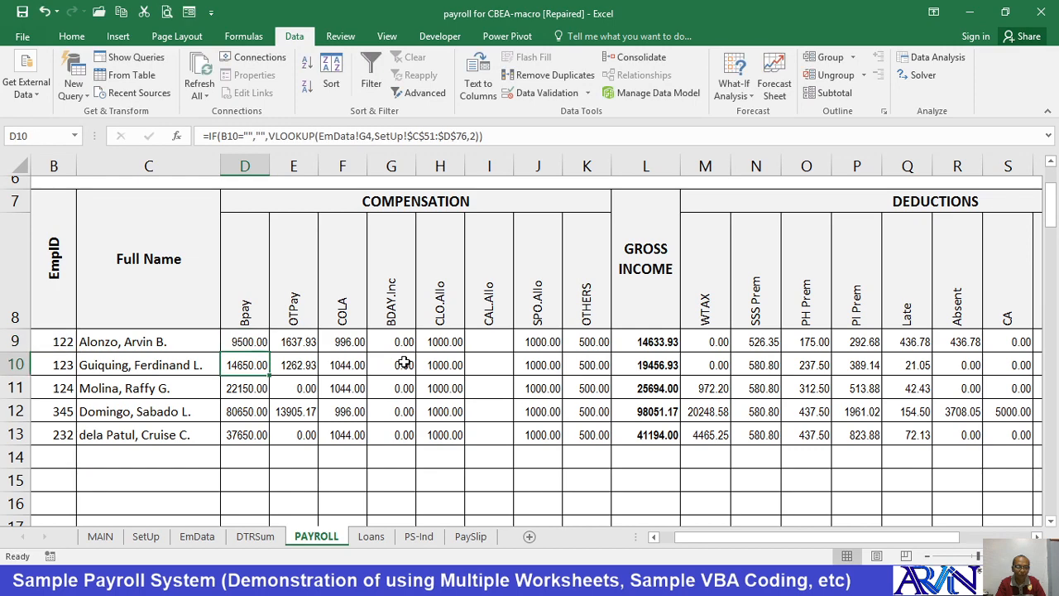
- Select the Salary Grade table range C51:D76 on the SetUp sheet and review its grades and basic compensation
left_click(157, 539)
scroll(213, 463, "down", 14)
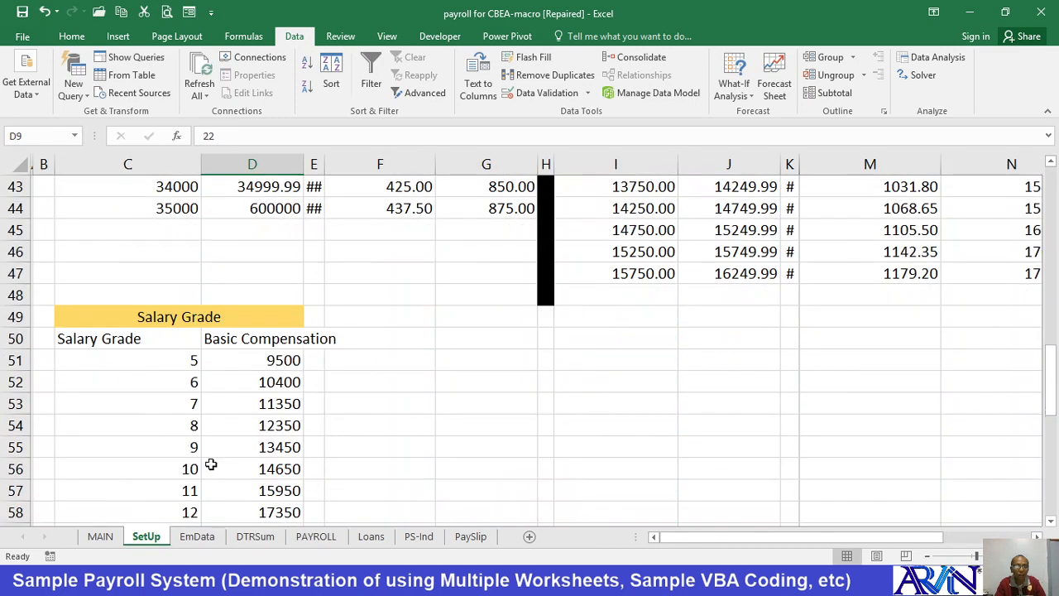
scroll(202, 468, "down", 3)
scroll(202, 468, "up", 1)
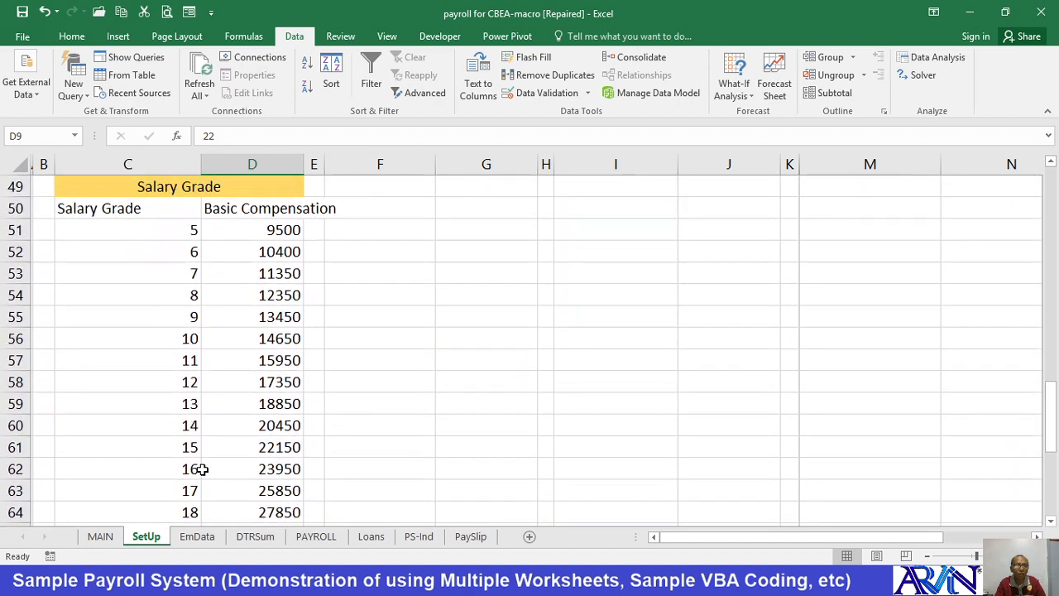
left_click_drag(138, 232, 287, 490)
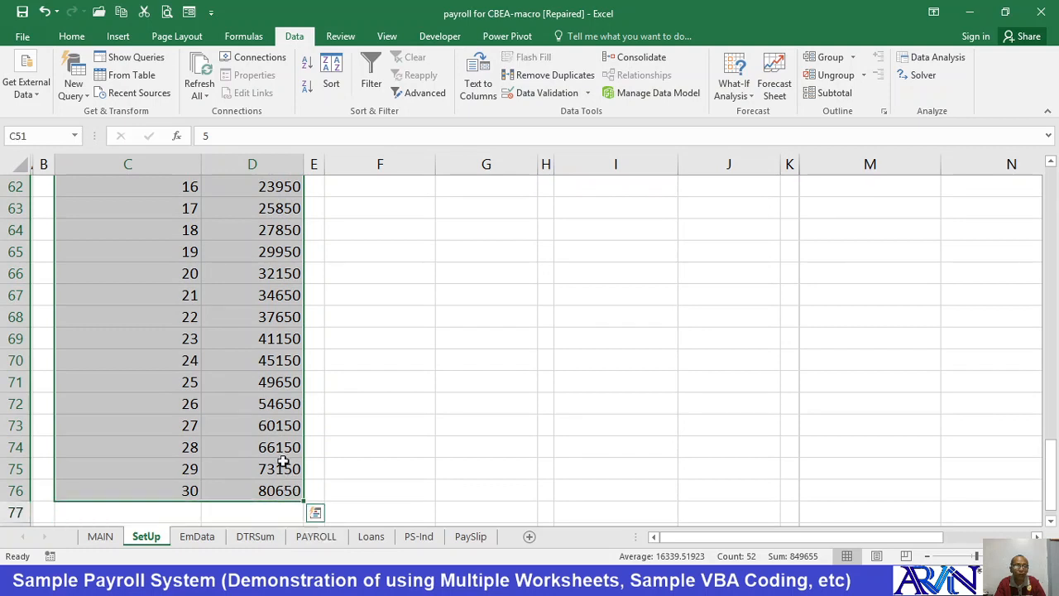
scroll(132, 314, "up", 5)
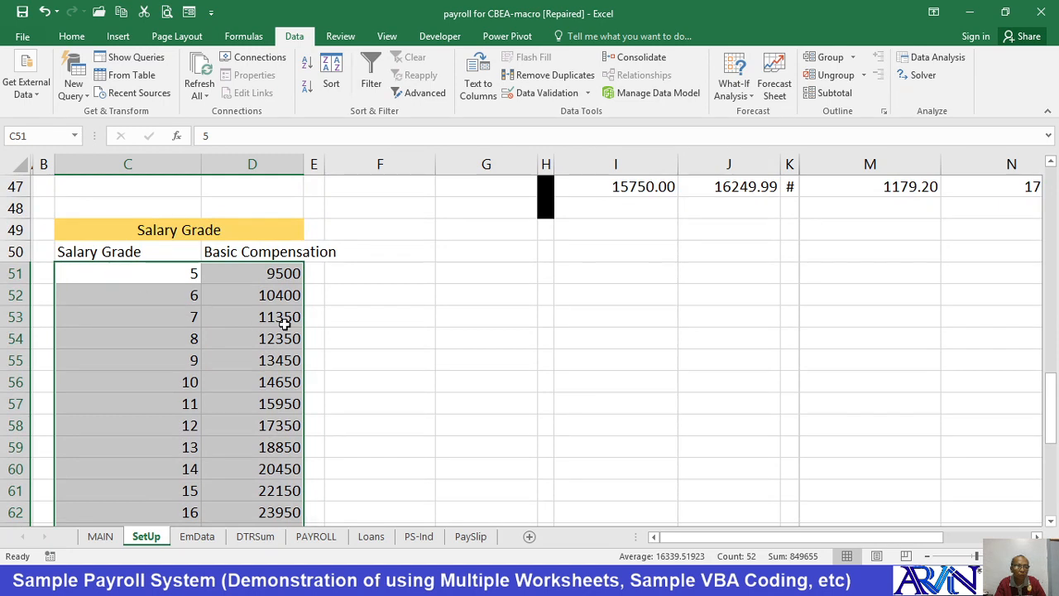
scroll(277, 335, "down", 4)
scroll(273, 341, "down", 3)
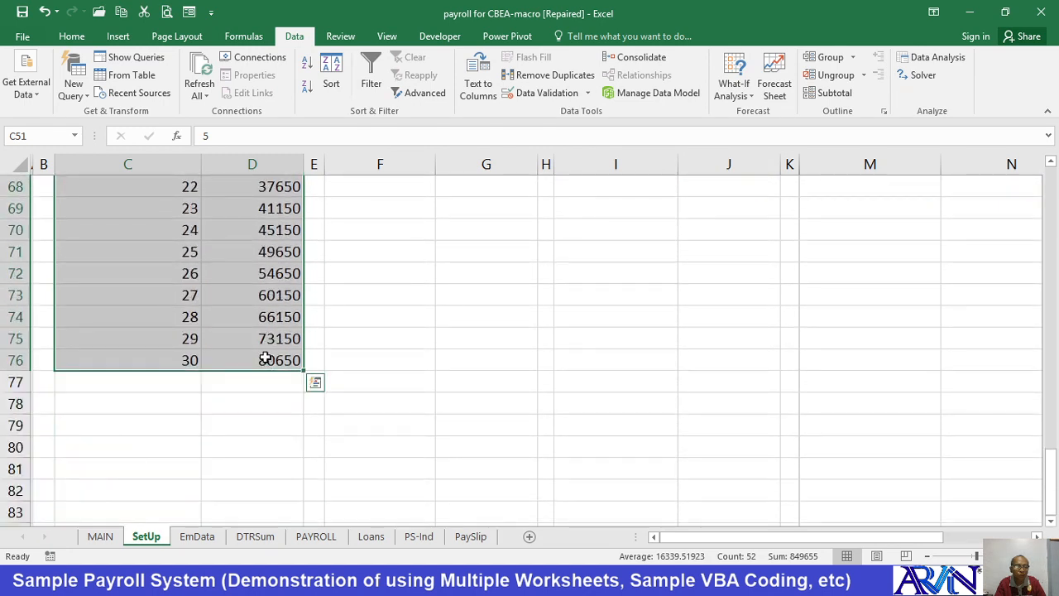
- Return to PAYROLL and review the SetUp!$C$51:$D$76 table array and column index 2 in cell D9's formula
left_click(312, 538)
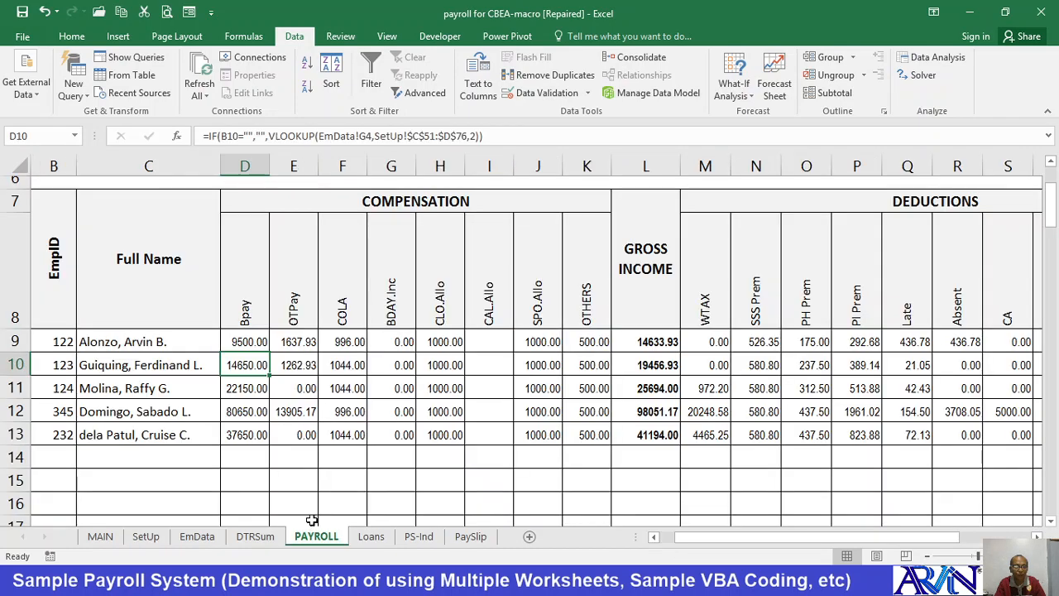
left_click(239, 341)
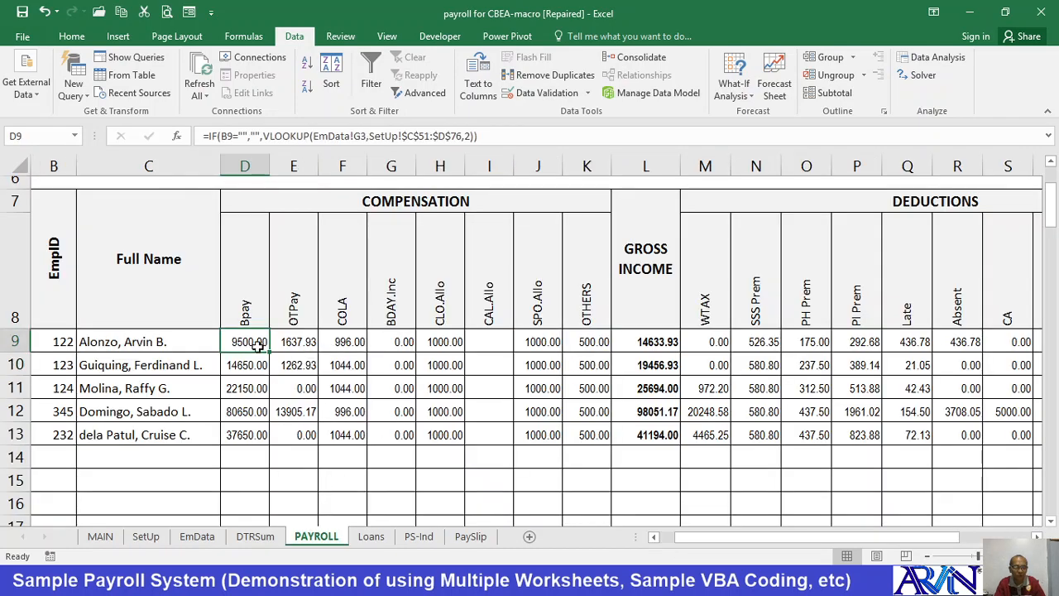
key("F2")
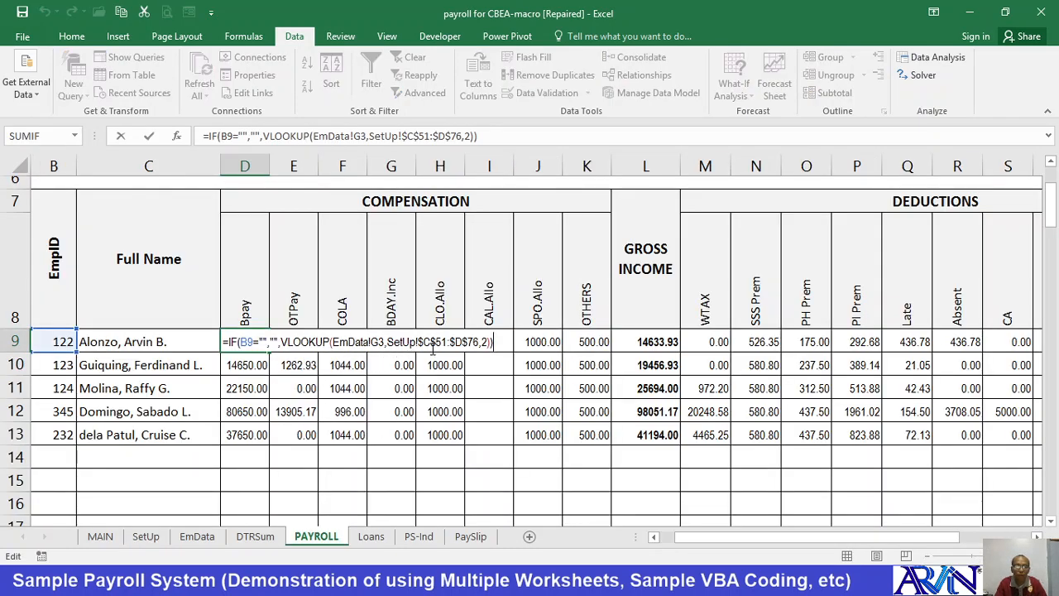
left_click_drag(424, 342, 474, 343)
left_click(482, 344)
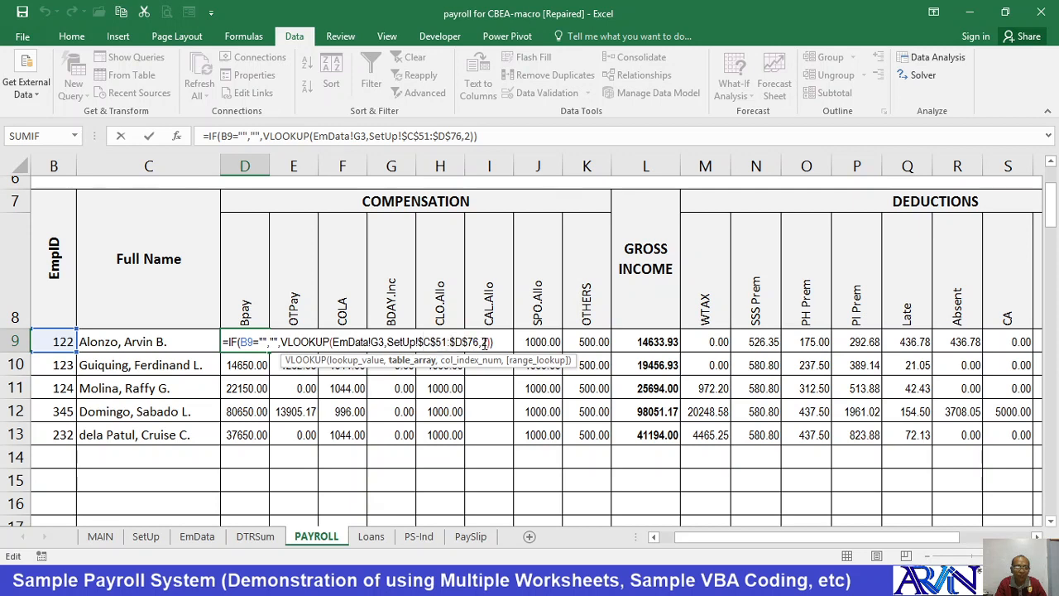
left_click(485, 343)
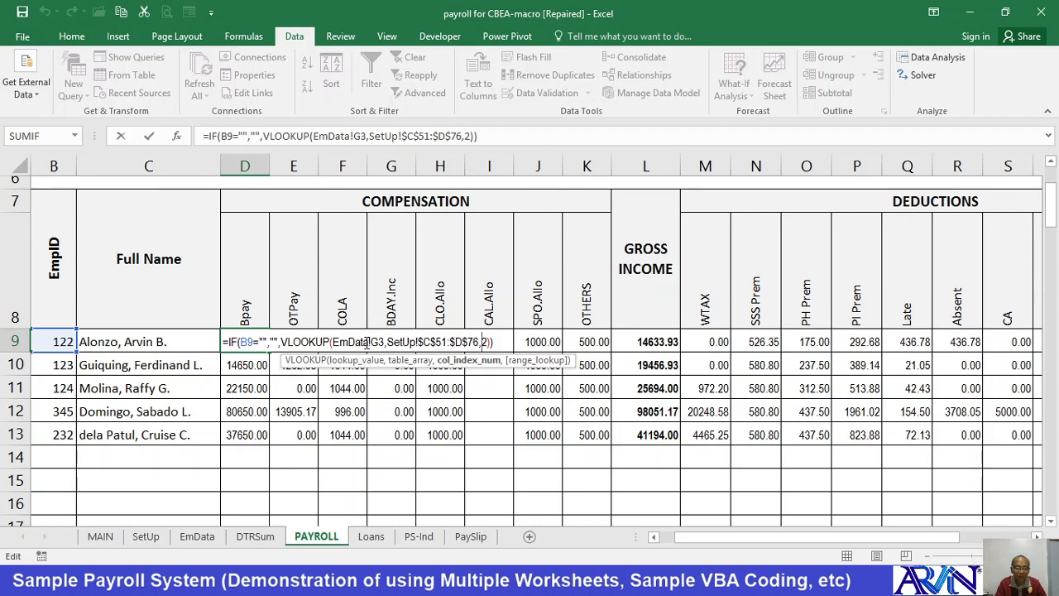
key("Return")
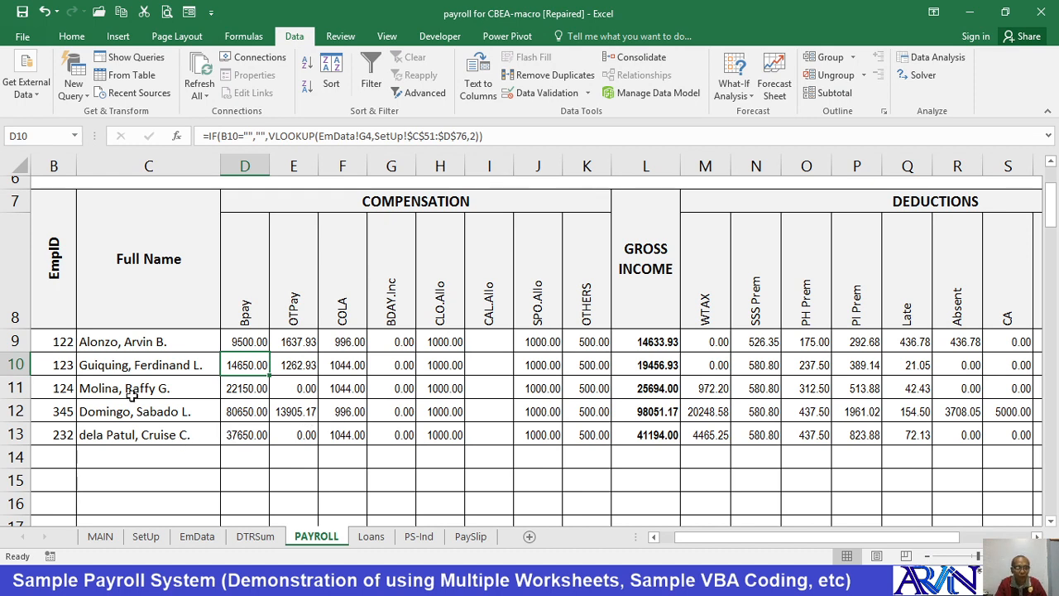
- Check the first employee's salary grade in EmData, and compare grades 5 and 10 with their basic compensation in SetUp
left_click(213, 538)
left_click(595, 234)
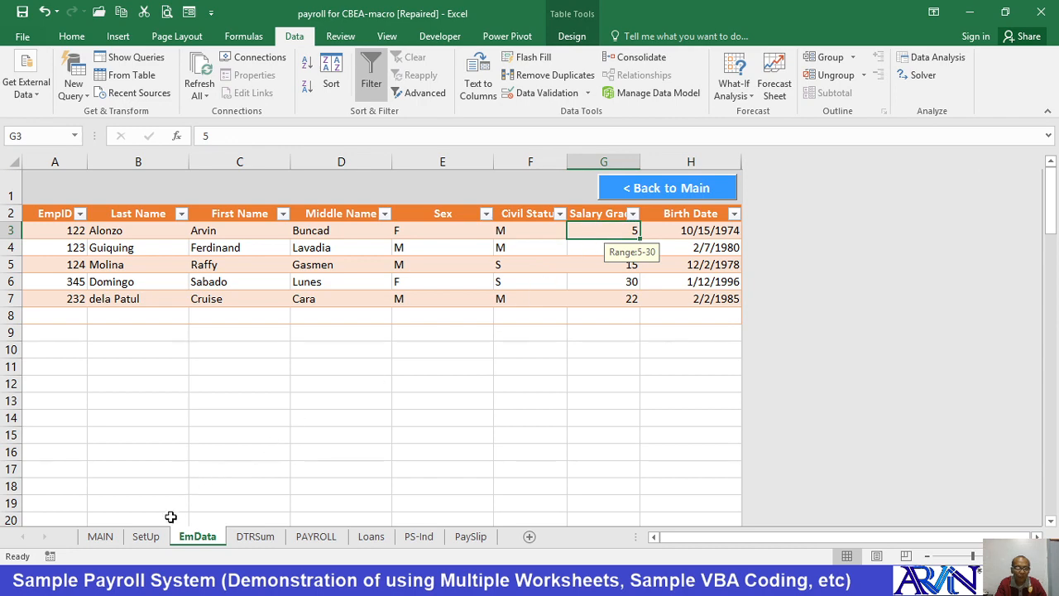
left_click(146, 537)
scroll(170, 459, "up", 7)
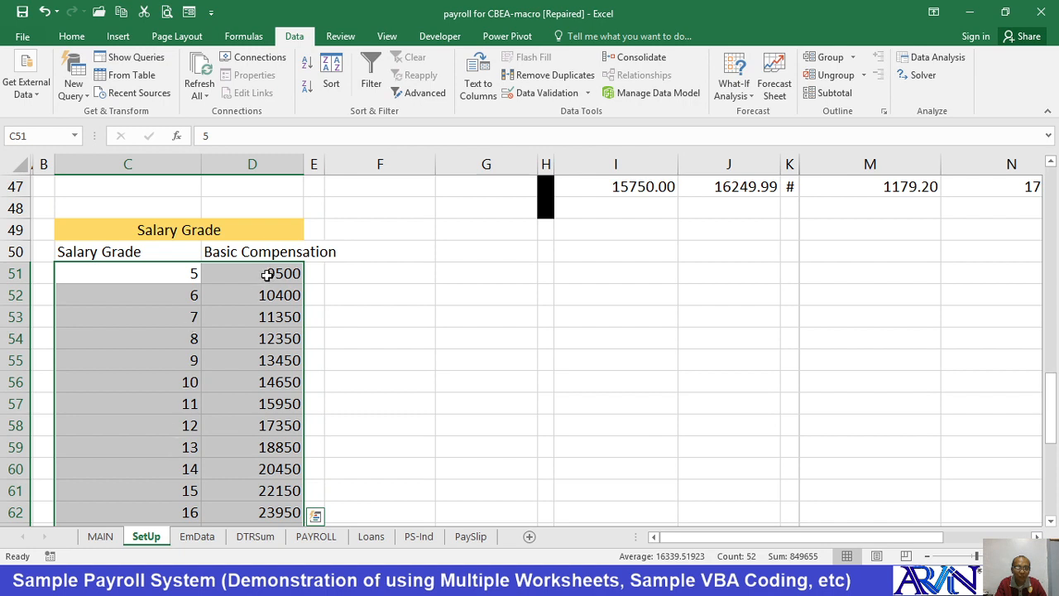
left_click(267, 275)
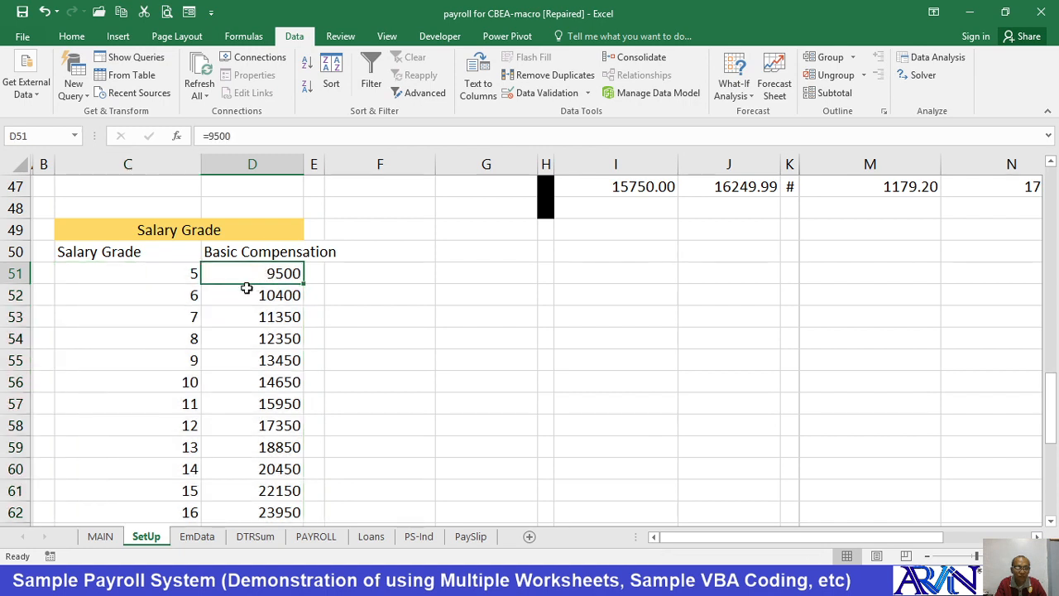
left_click(244, 385)
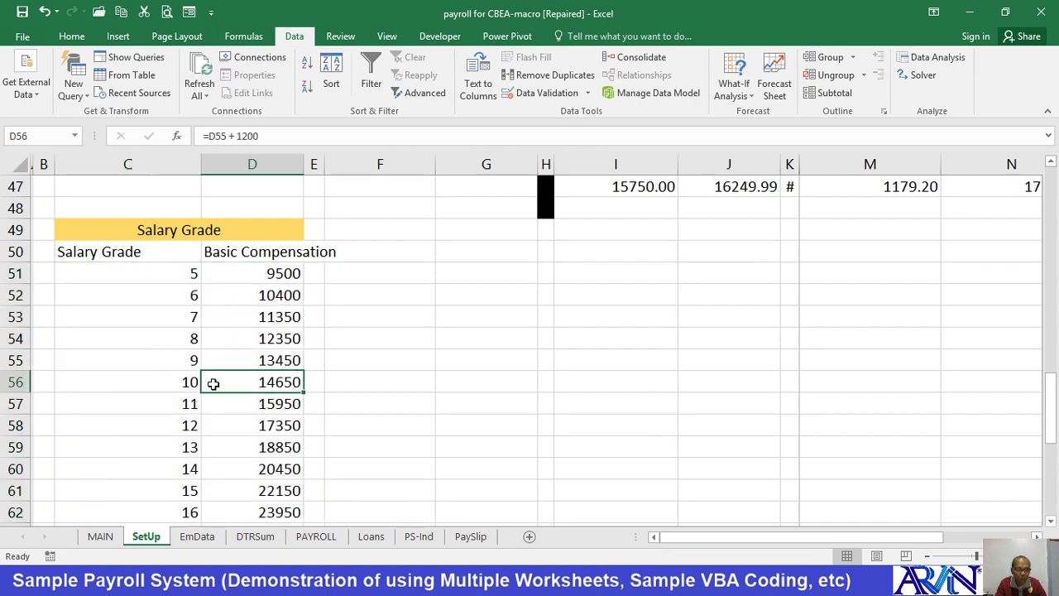
left_click(187, 383)
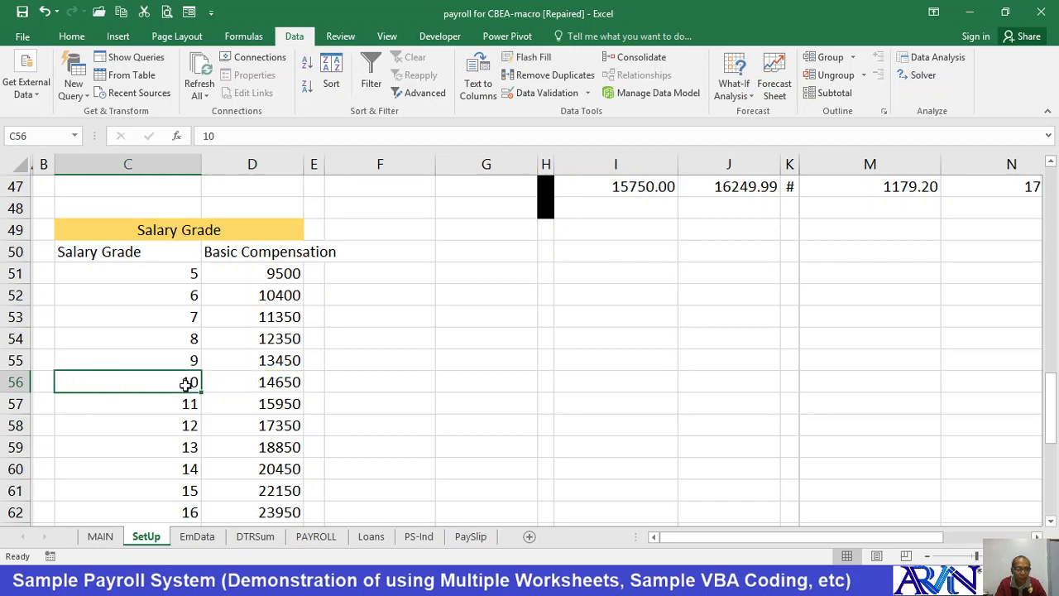
left_click(257, 381)
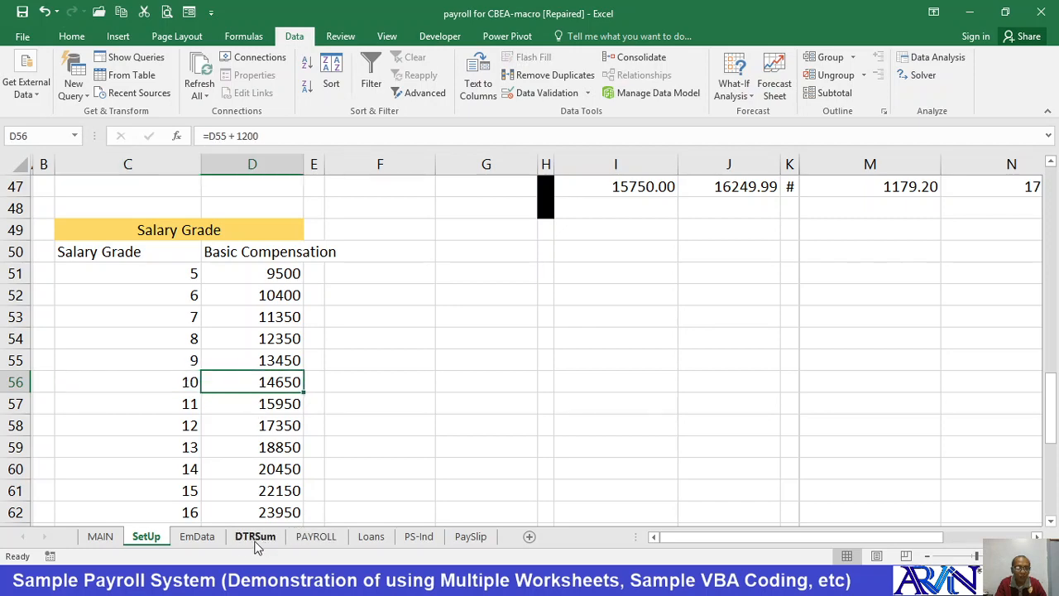
- Set the first employee's Salary Grade in EmData cell G3 to 10, and check the Bpay in PAYROLL cell D9
left_click(199, 536)
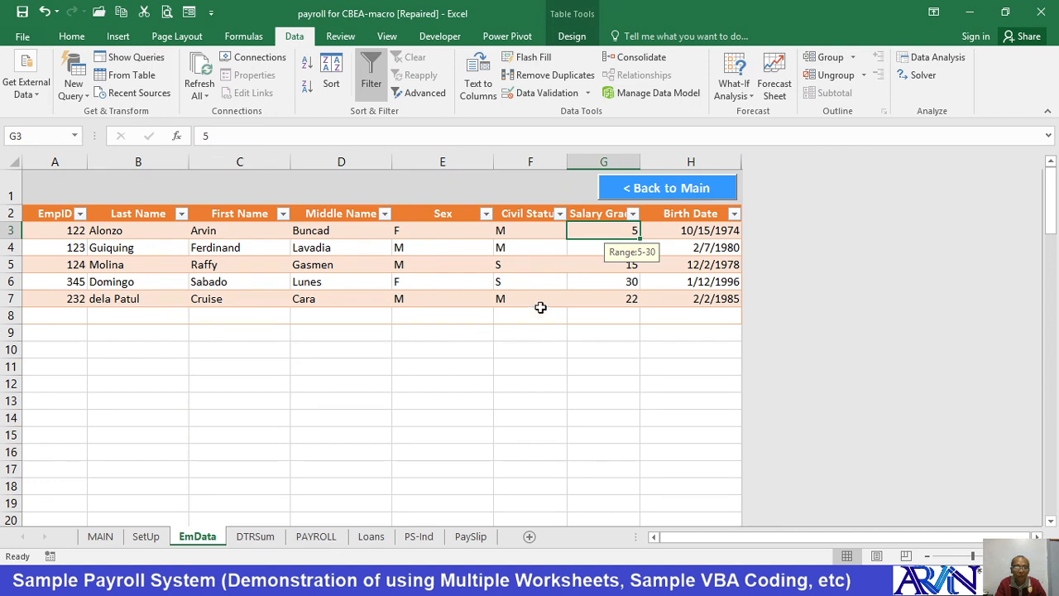
type("10")
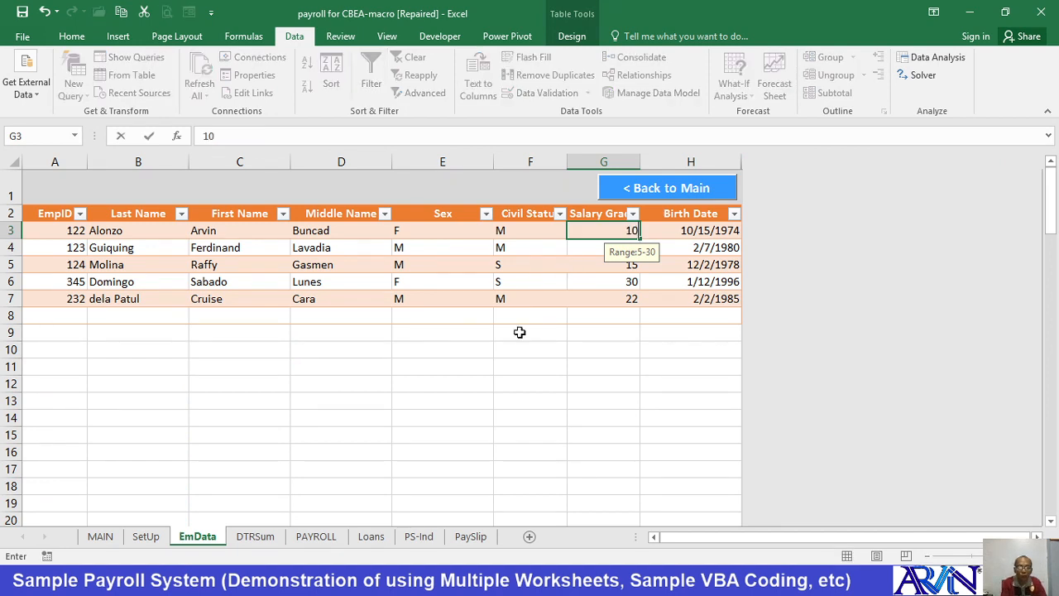
key("Return")
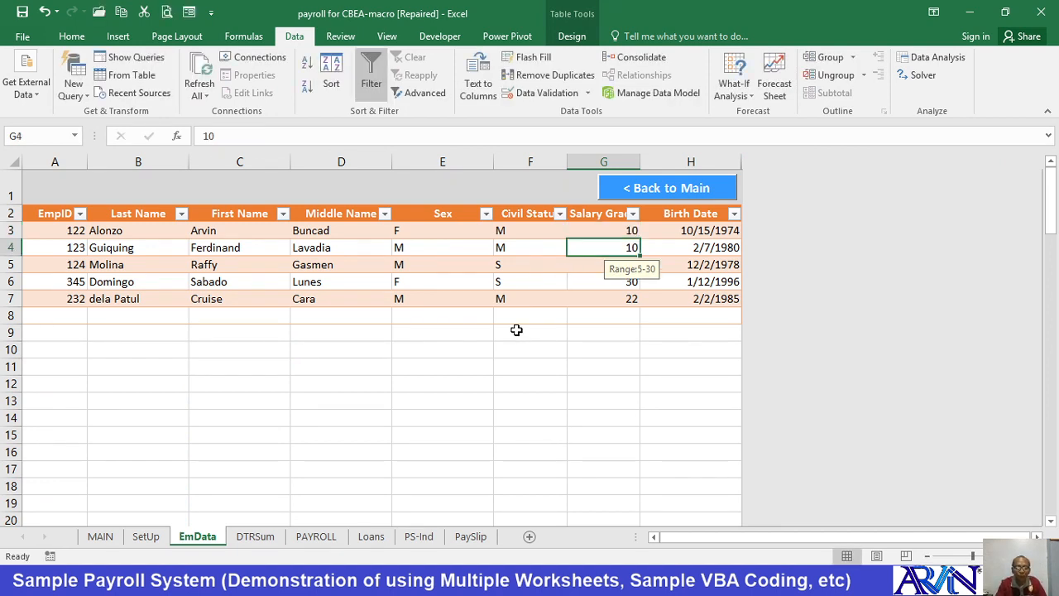
left_click(313, 538)
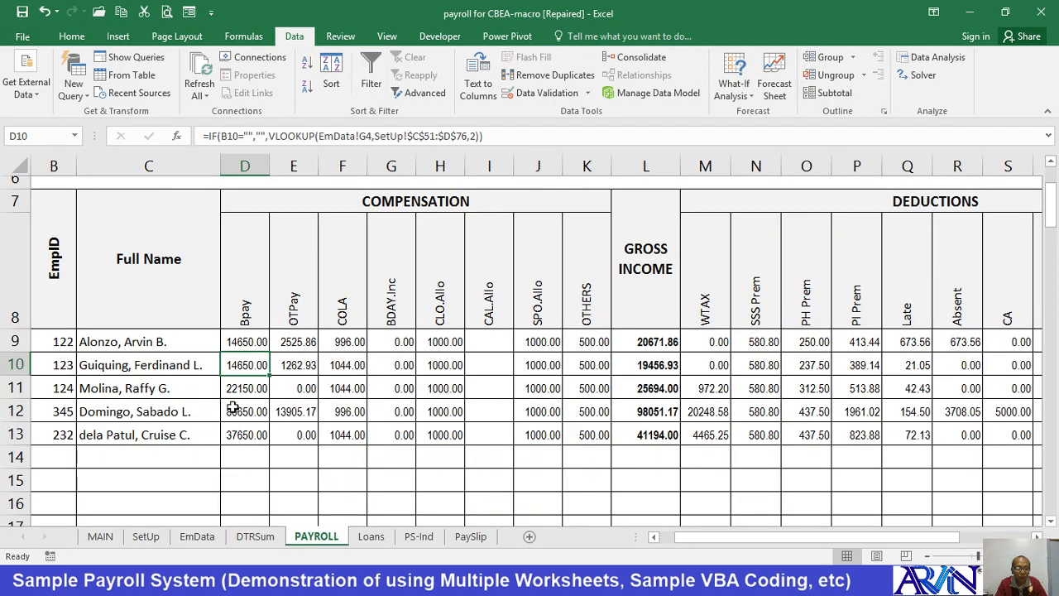
left_click(256, 342)
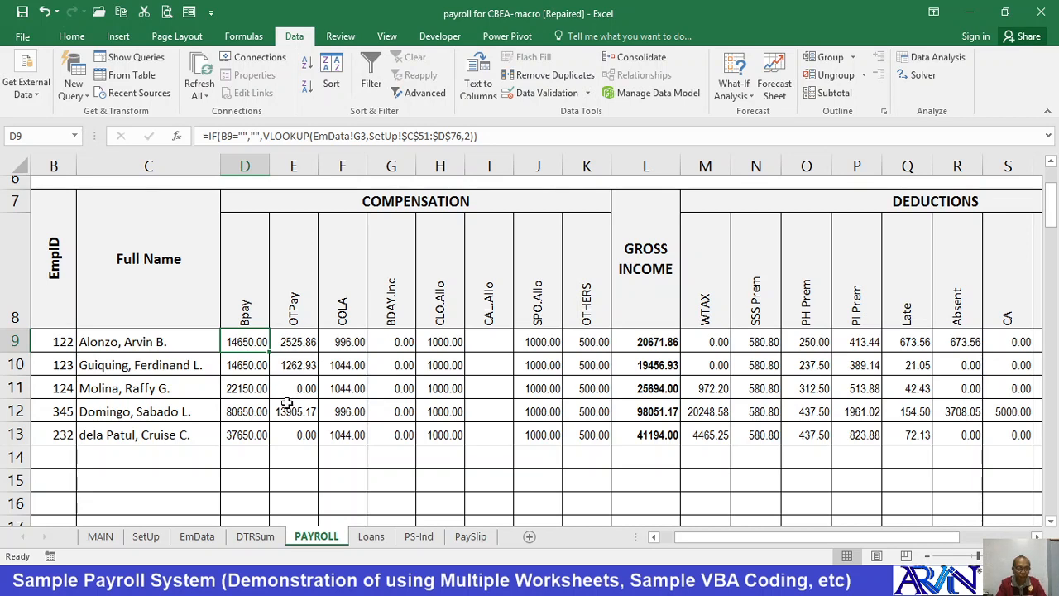
key("ctrl+c")
key("Down")
key("shift+Down")
key("shift+Down")
key("shift+Down")
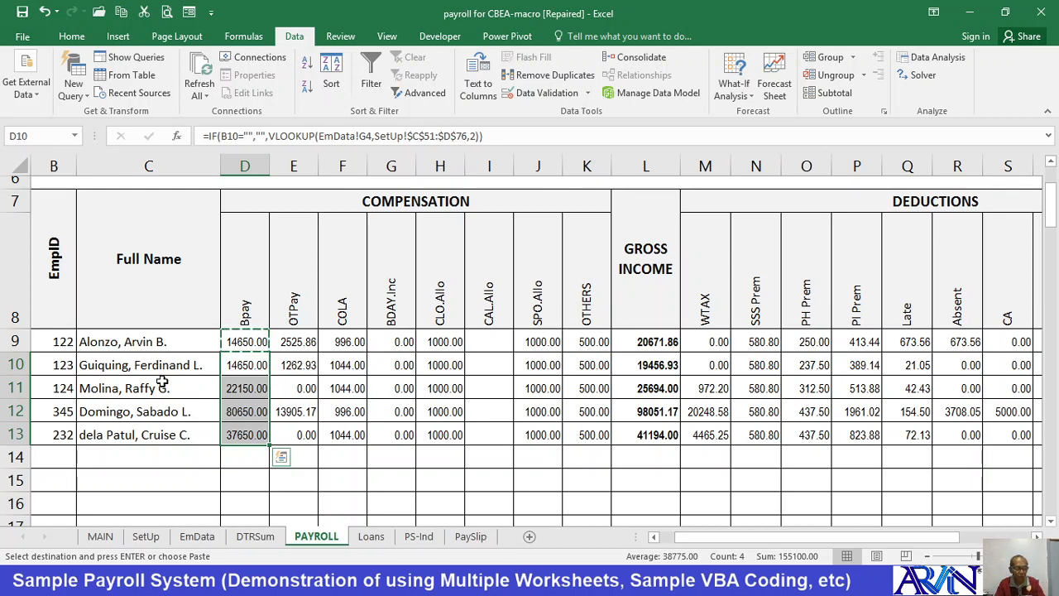
key("Escape")
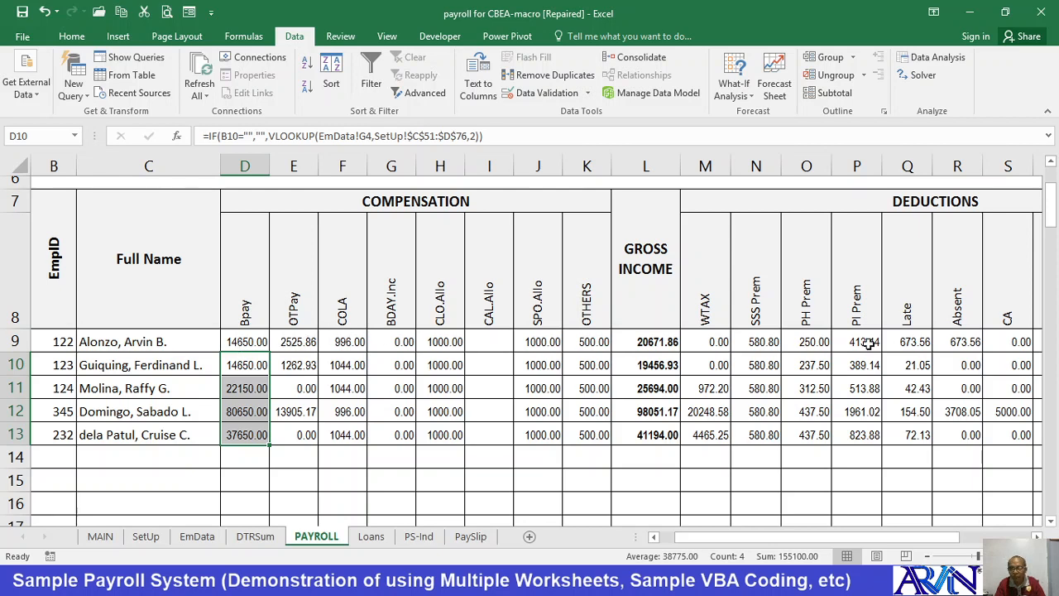
- Examine the OTPay formula in E9, covering the outer IF's DTRSum!C3="" test, its blank result and the nested IF
left_click(295, 344)
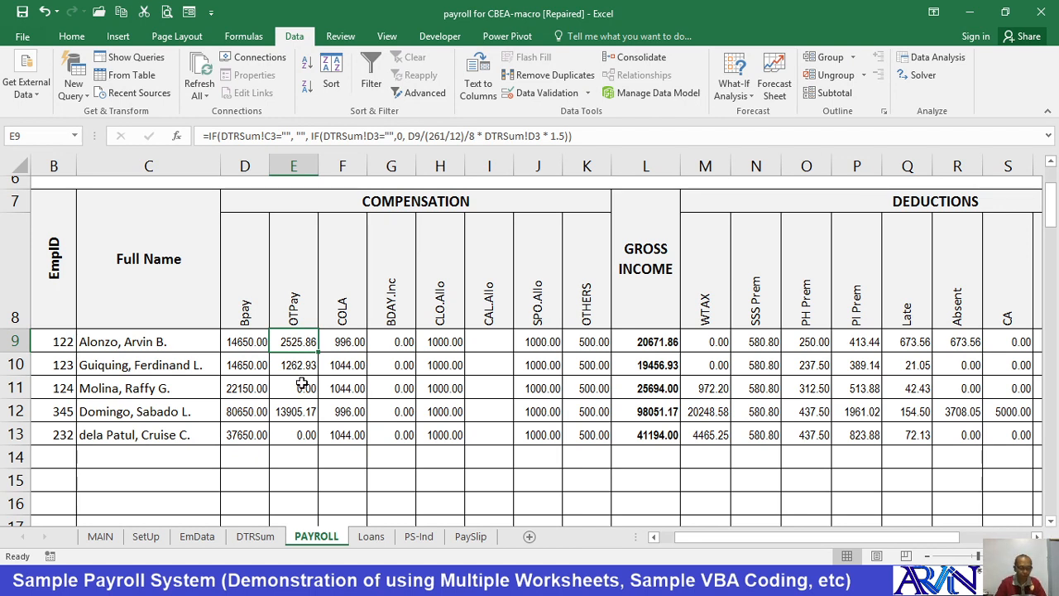
key("F2")
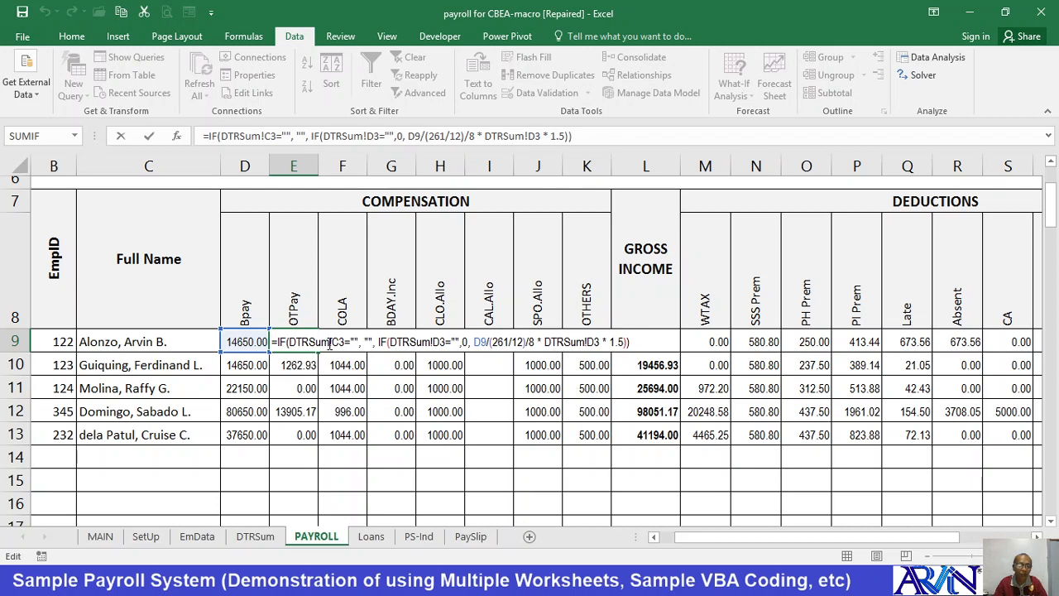
left_click(369, 340)
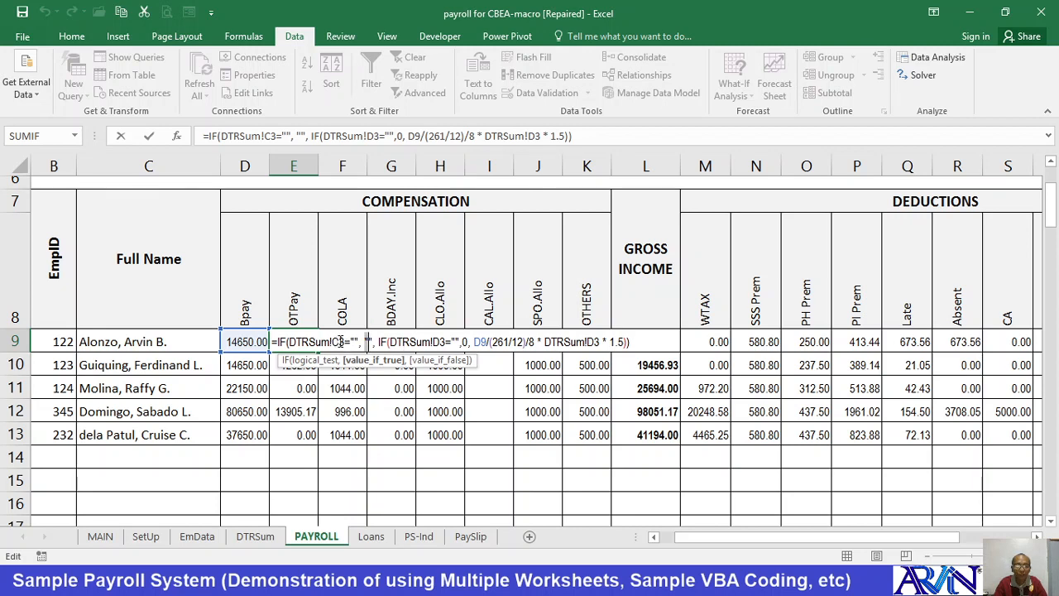
left_click(392, 342)
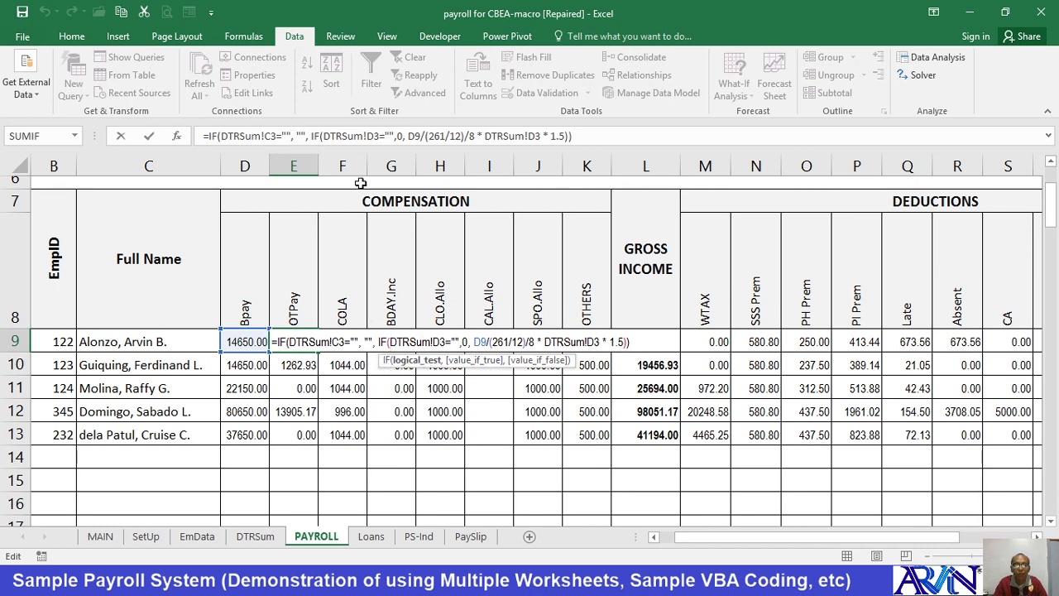
left_click_drag(312, 136, 568, 140)
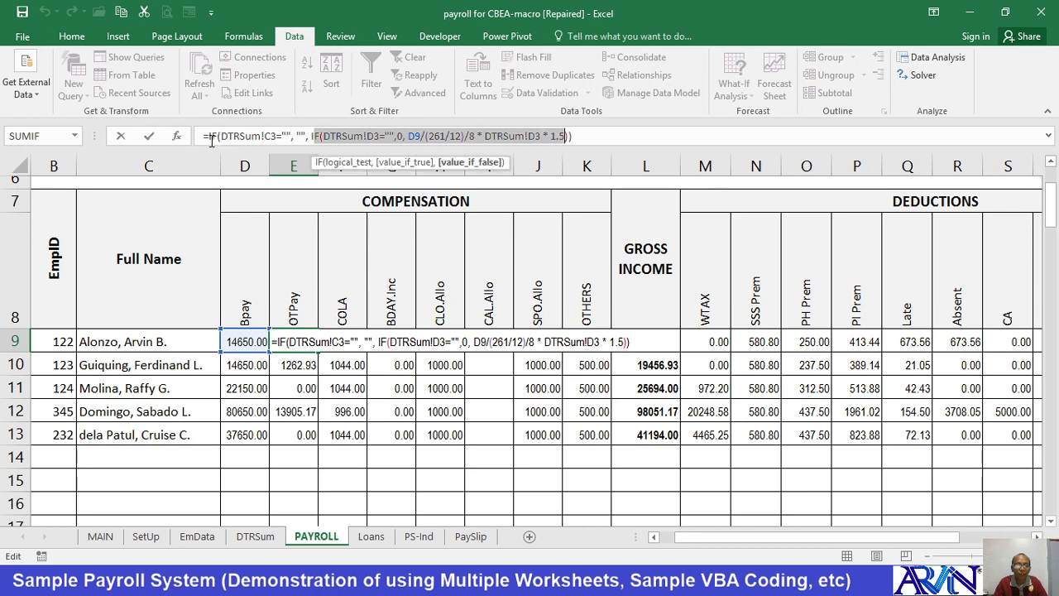
left_click_drag(222, 136, 291, 137)
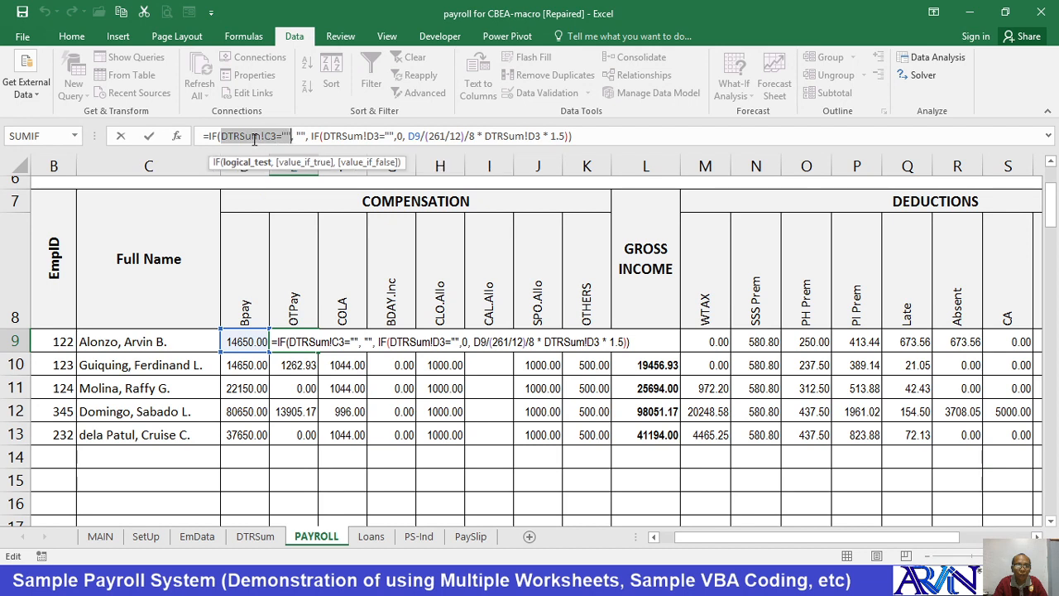
left_click(311, 135)
left_click_drag(312, 136, 567, 135)
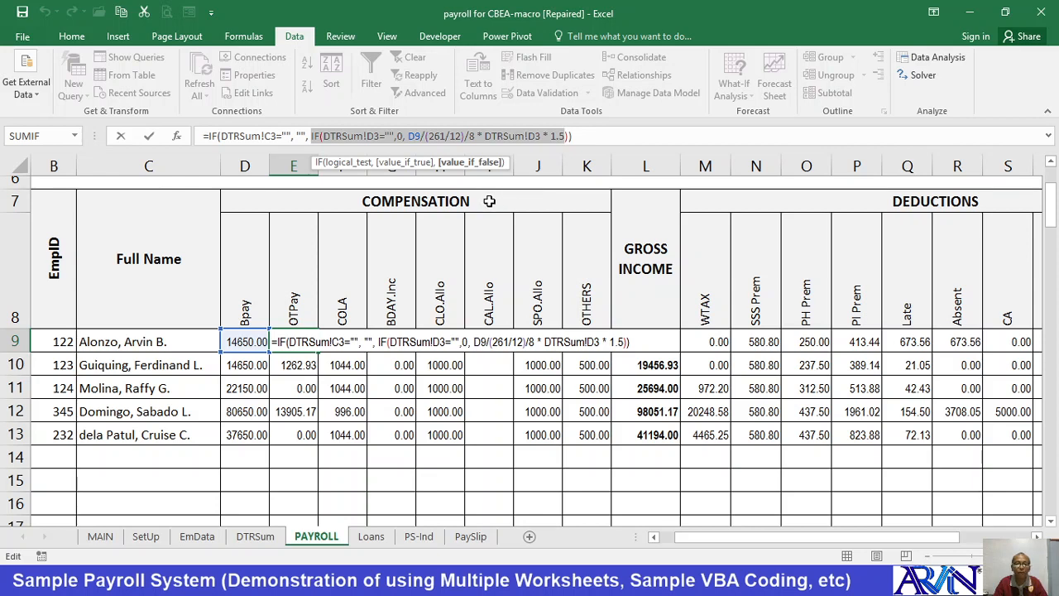
- Inspect the nested IF's DTRSum!D3 test, zero result and overtime computation in E9, and view the DTRSum sheet before returning to PAYROLL
left_click(346, 136)
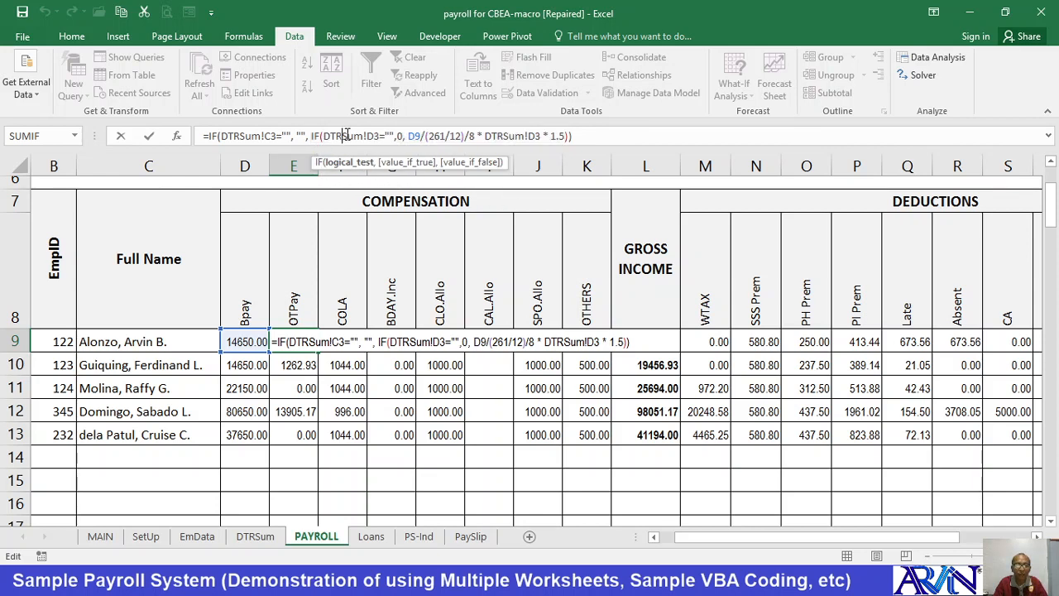
left_click(398, 136)
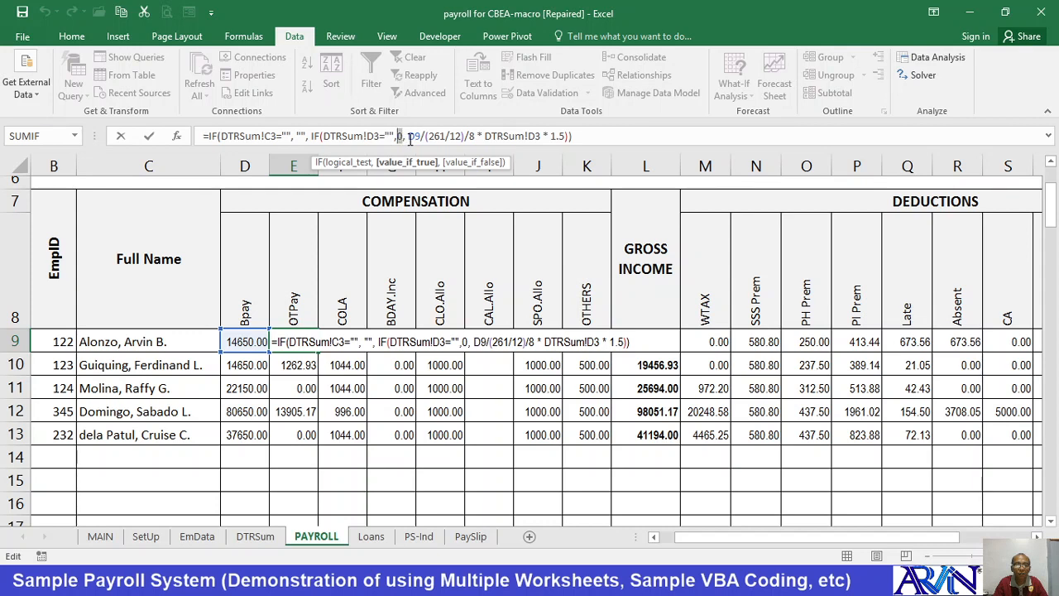
left_click_drag(408, 136, 564, 137)
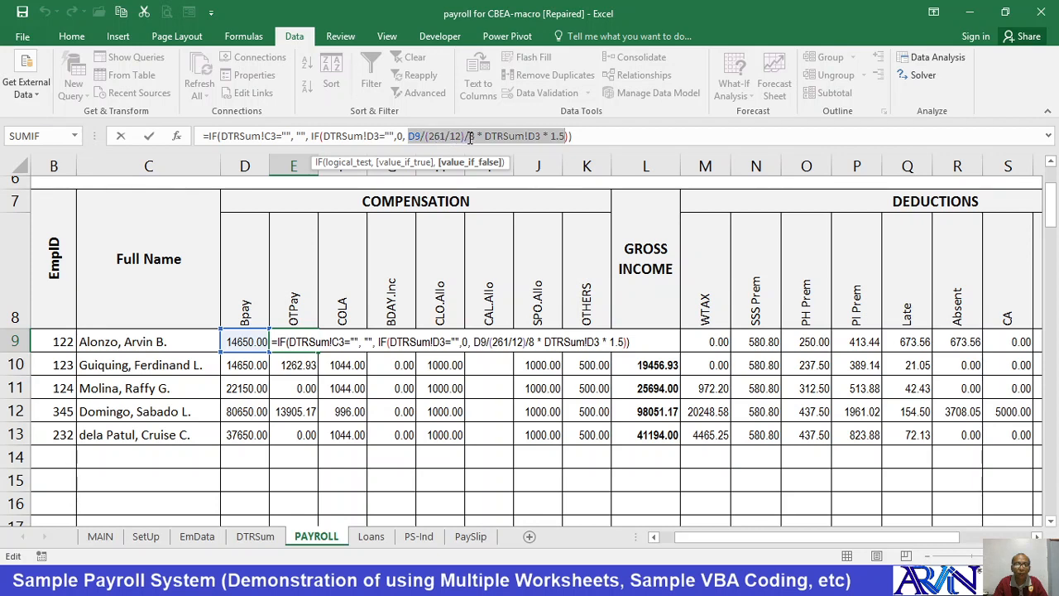
left_click(565, 136, "shift")
left_click(254, 536)
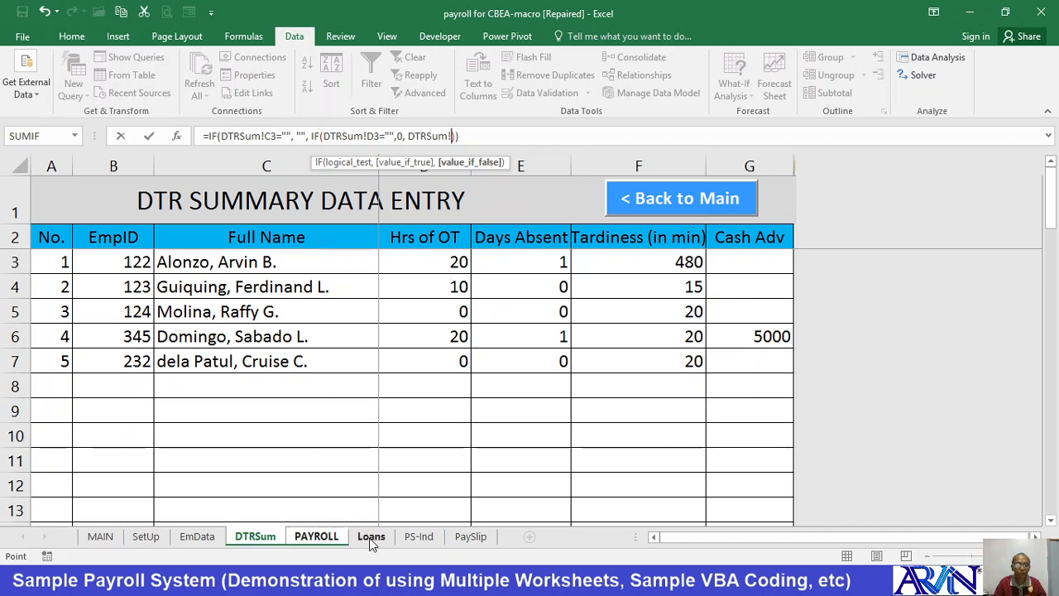
left_click(316, 536)
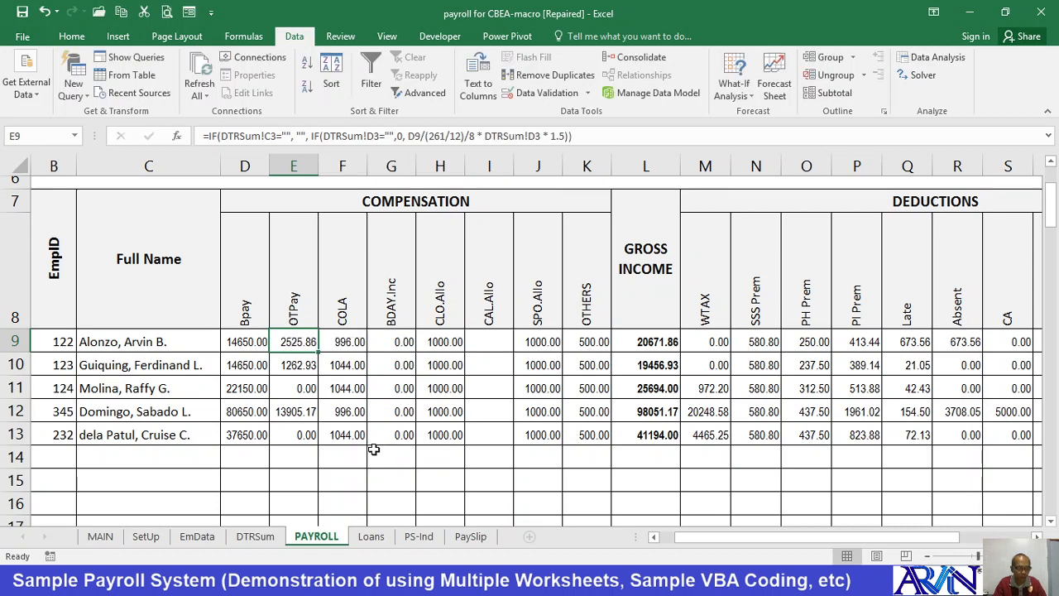
- Examine the OTPay formula in E9 of the PAYROLL sheet, highlighting its hourly-rate part D9/(261/12)/8
key("F2")
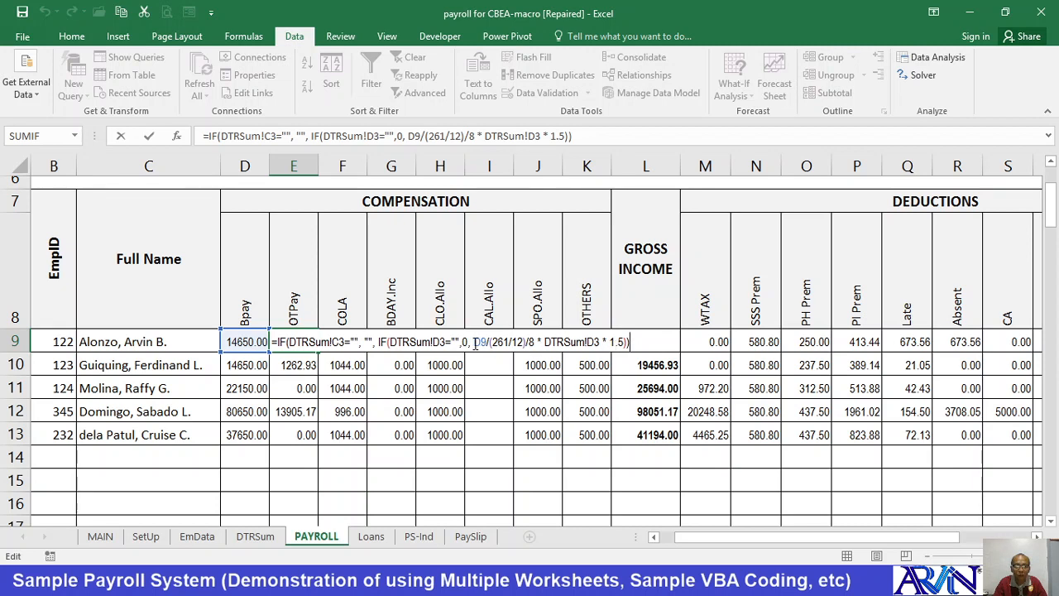
left_click_drag(473, 342, 535, 340)
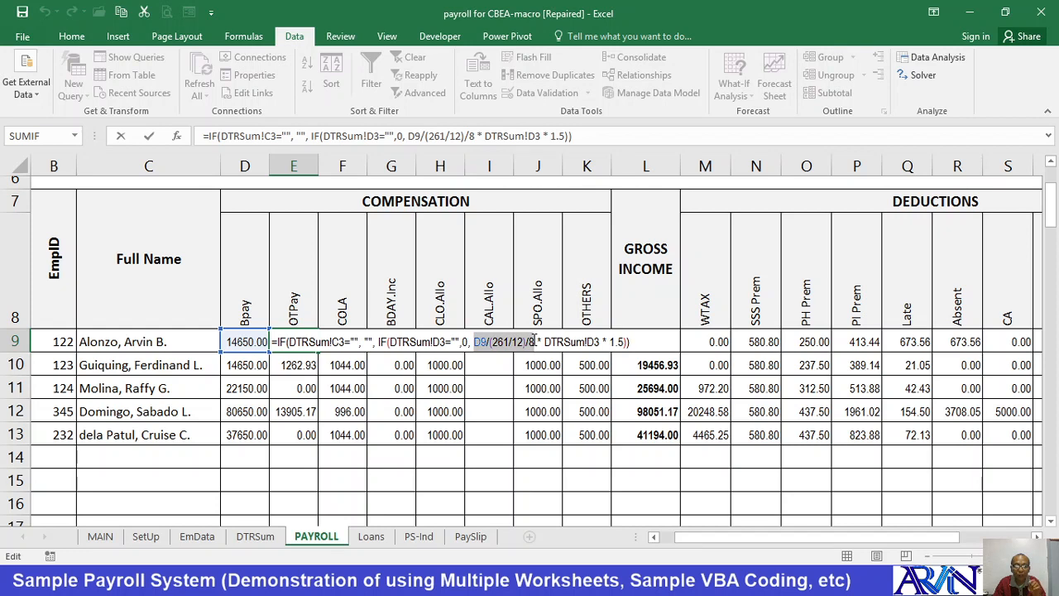
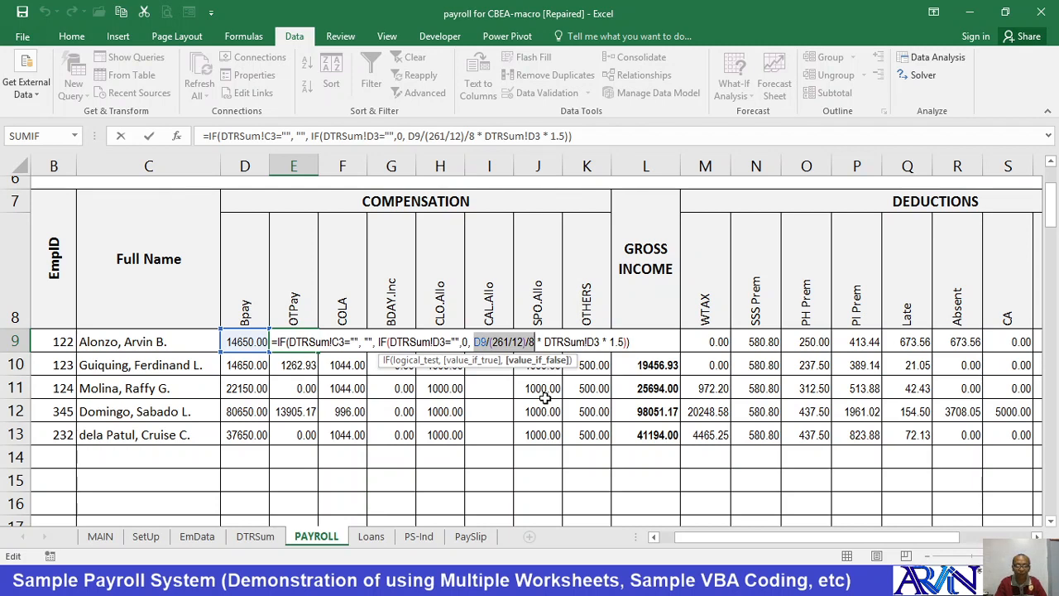
key("Return")
- Examine the COLA formula in F9, highlighting its AND condition, the empty result and the nested IF, and leave it unedited
key("Up")
key("Right")
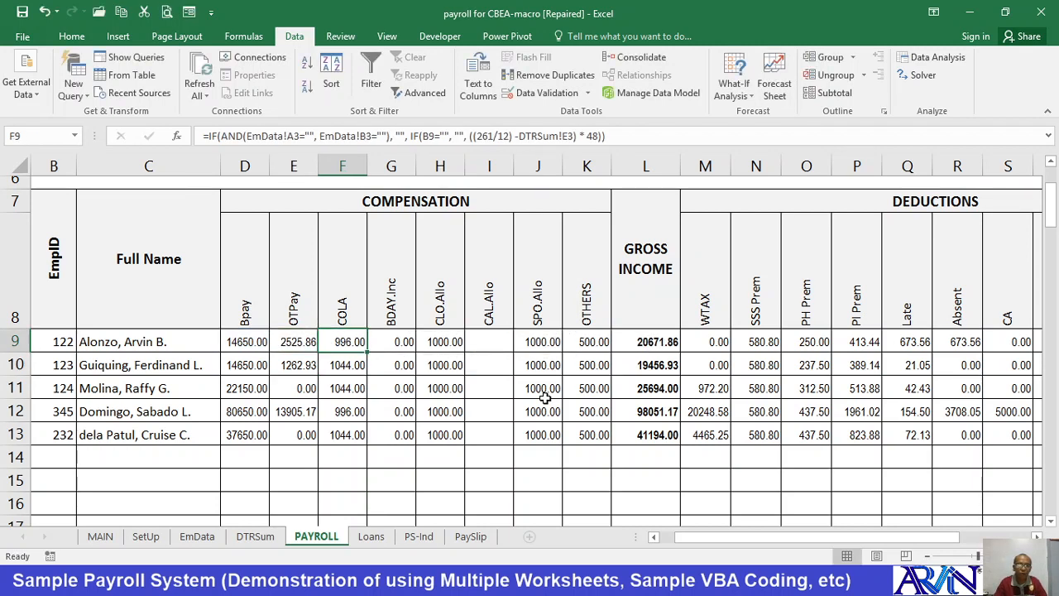
key("F2")
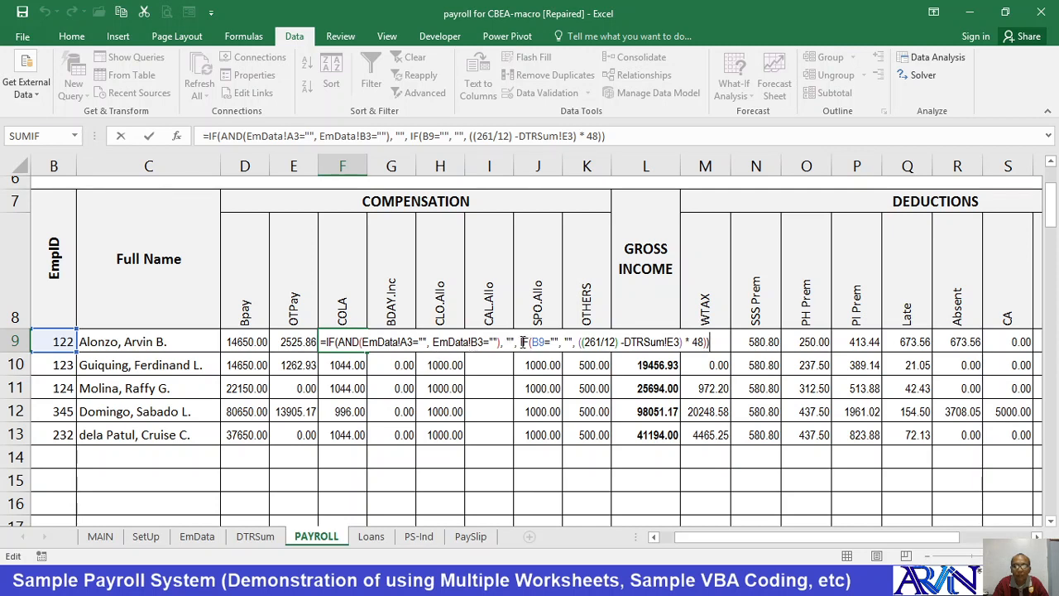
left_click_drag(522, 342, 704, 349)
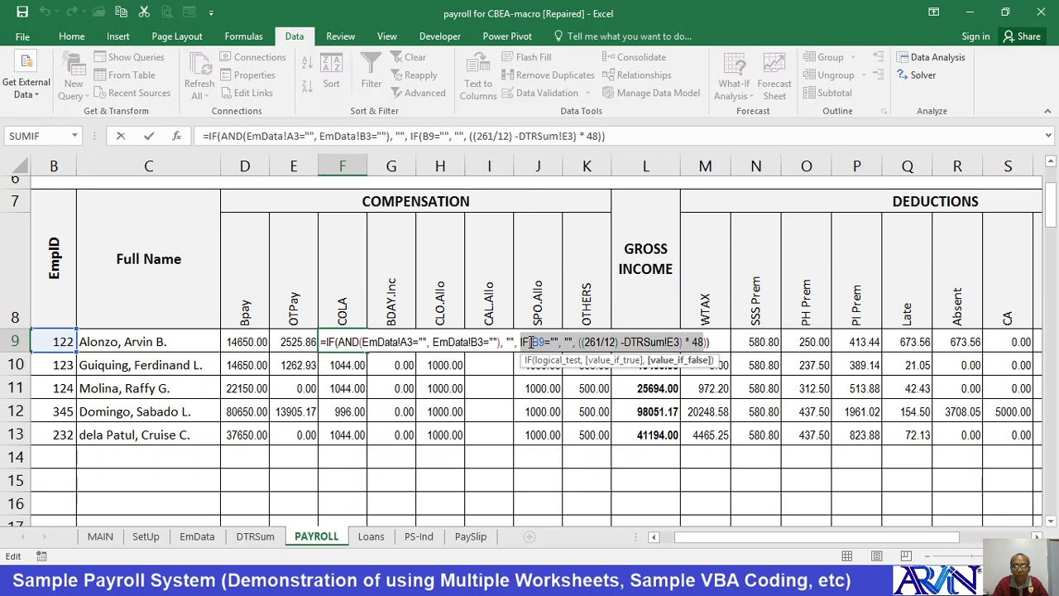
left_click(221, 136)
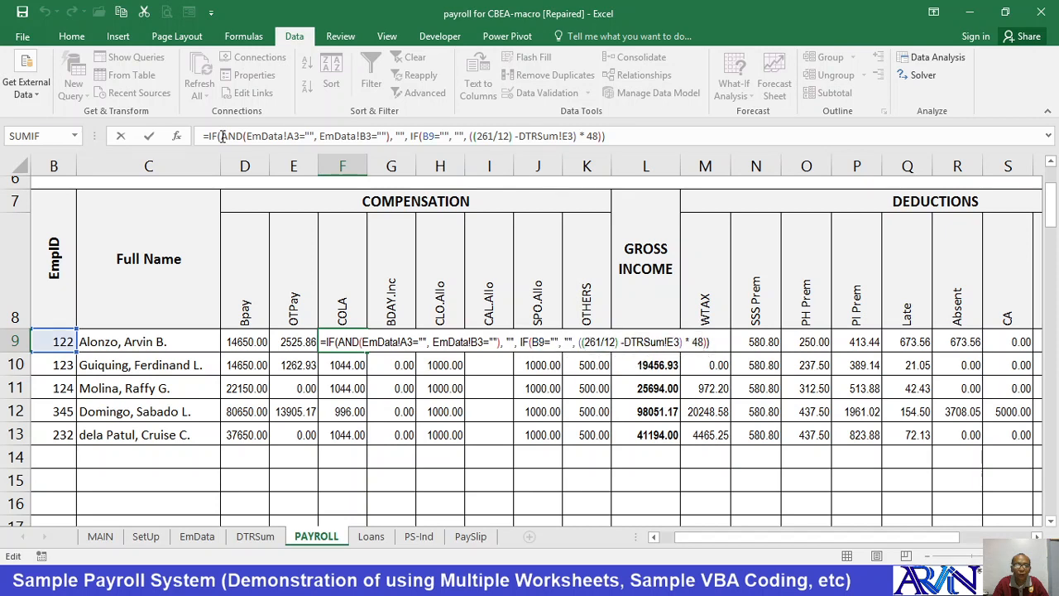
left_click_drag(221, 136, 389, 137)
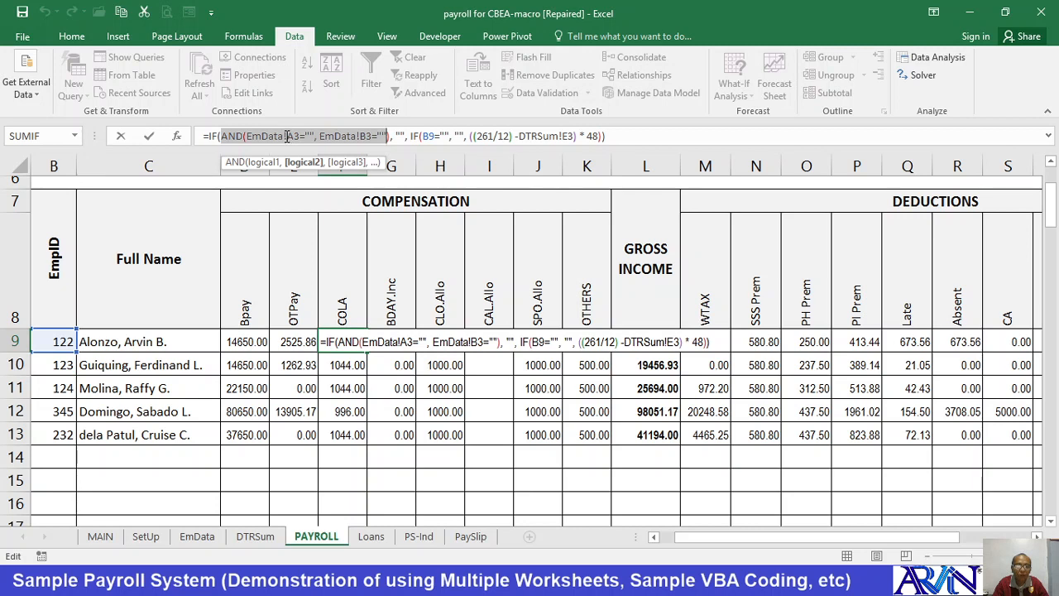
double_click(400, 136)
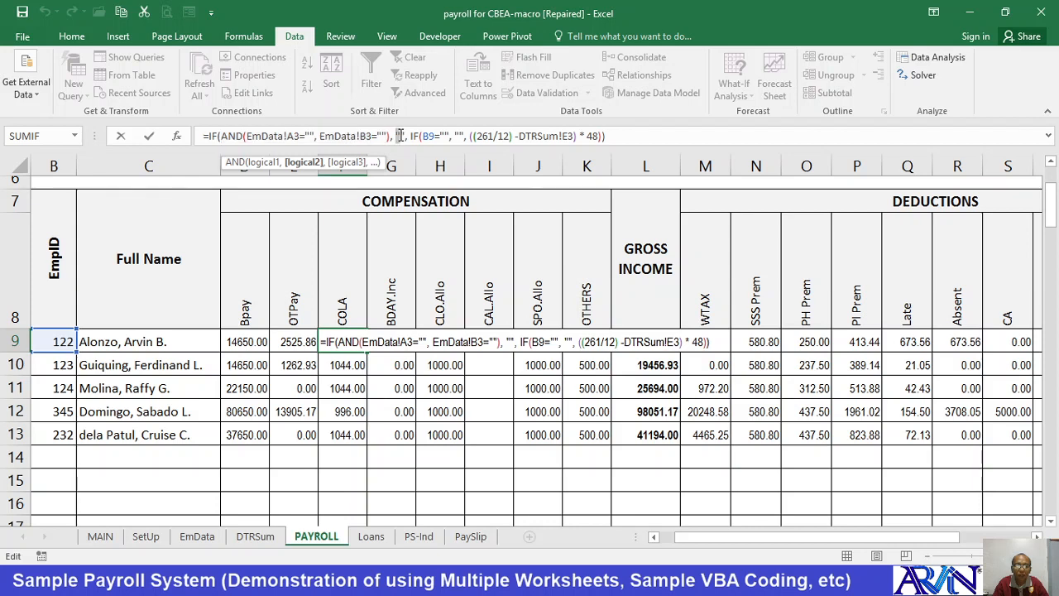
left_click(334, 138)
left_click(282, 136)
left_click(359, 136)
left_click_drag(413, 137, 599, 138)
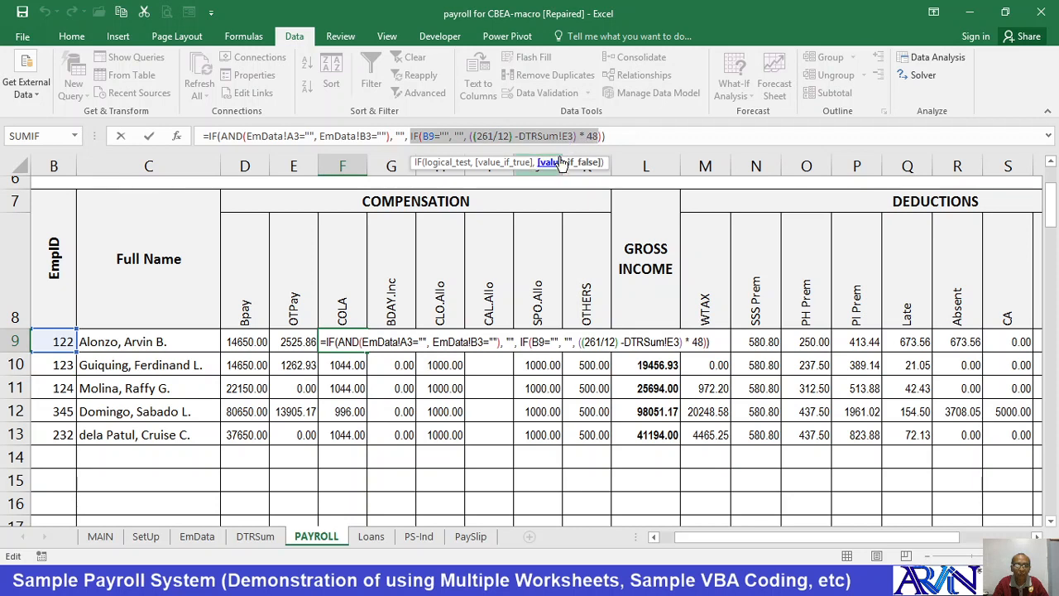
left_click(441, 365)
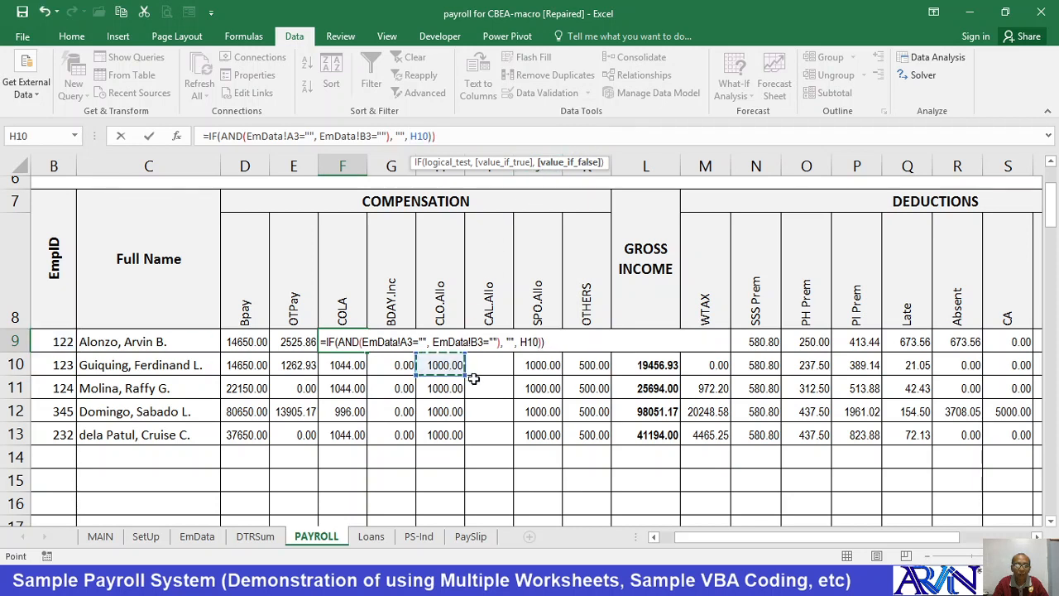
key("Escape")
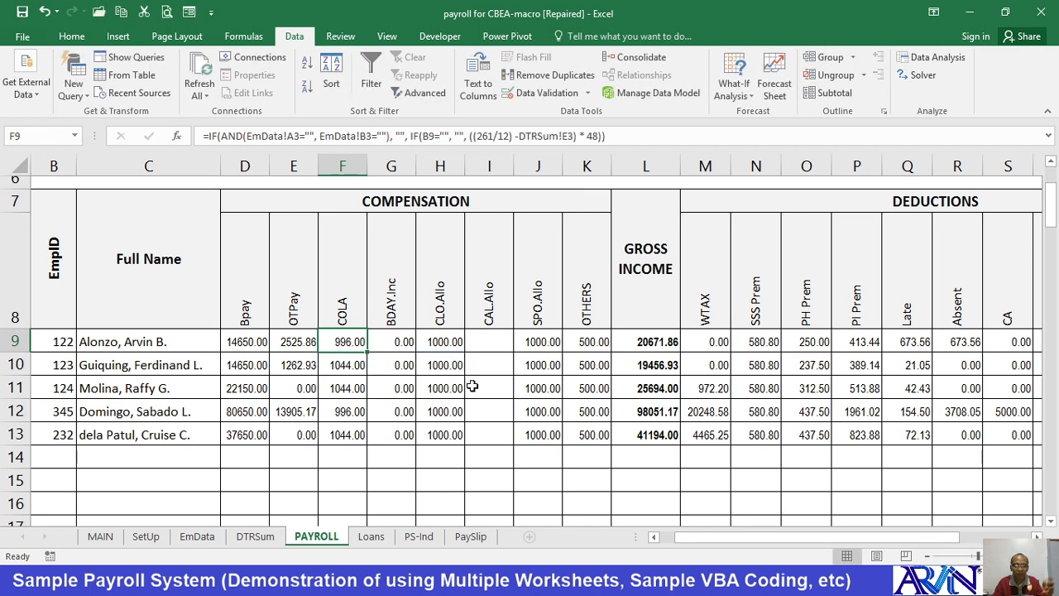
- Review the CLO.Allo, COLA and BDAY.Inc formulas in row 9 by selecting their cells
left_click(440, 340)
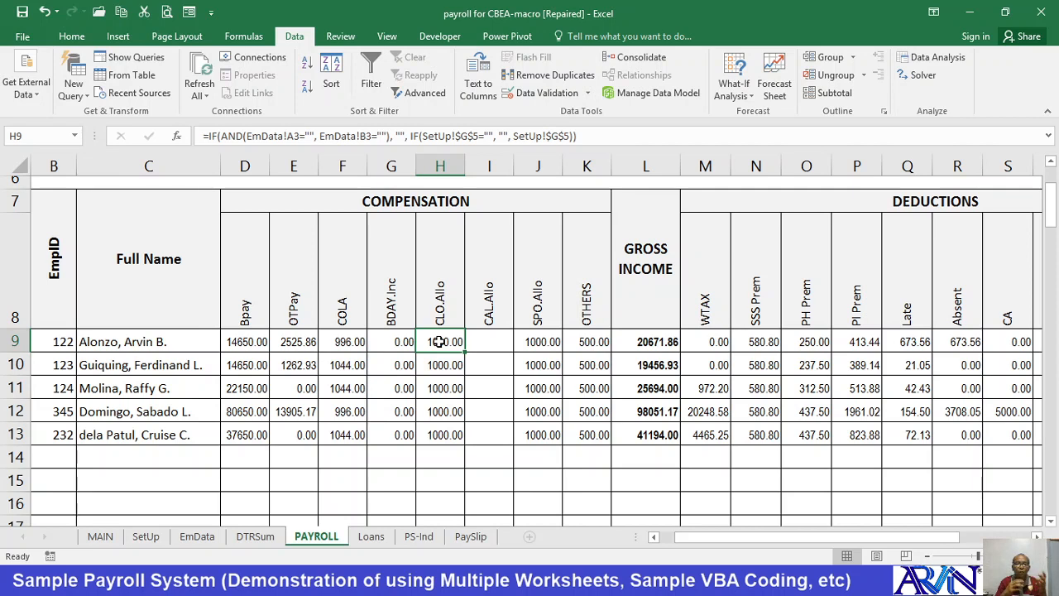
key("Left")
key("Left")
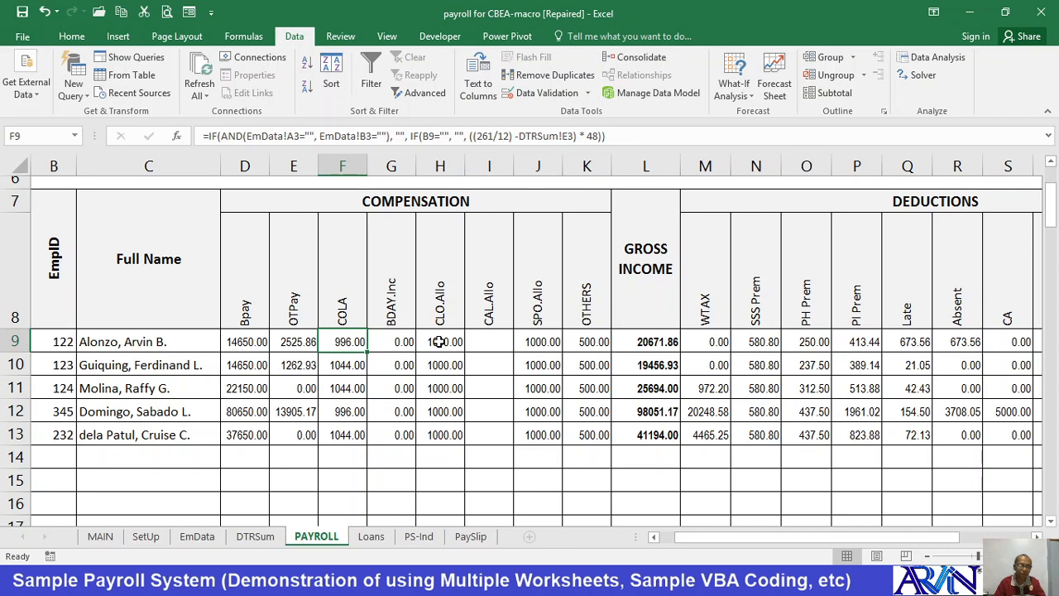
left_click(395, 351)
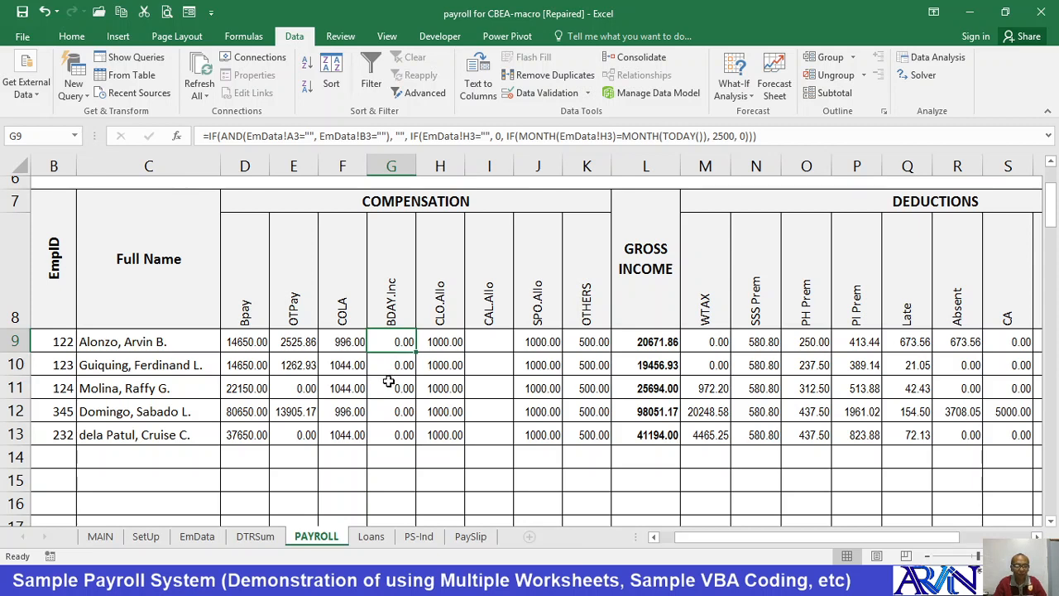
- Change the month of the birth date in H4 of the EmData sheet to the current month
left_click(190, 537)
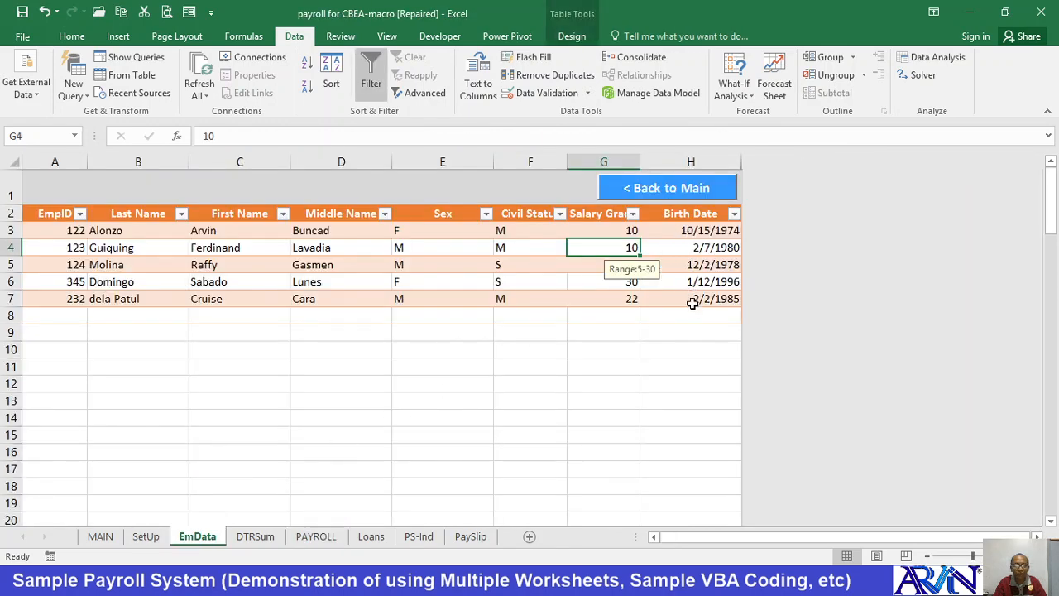
left_click(695, 246)
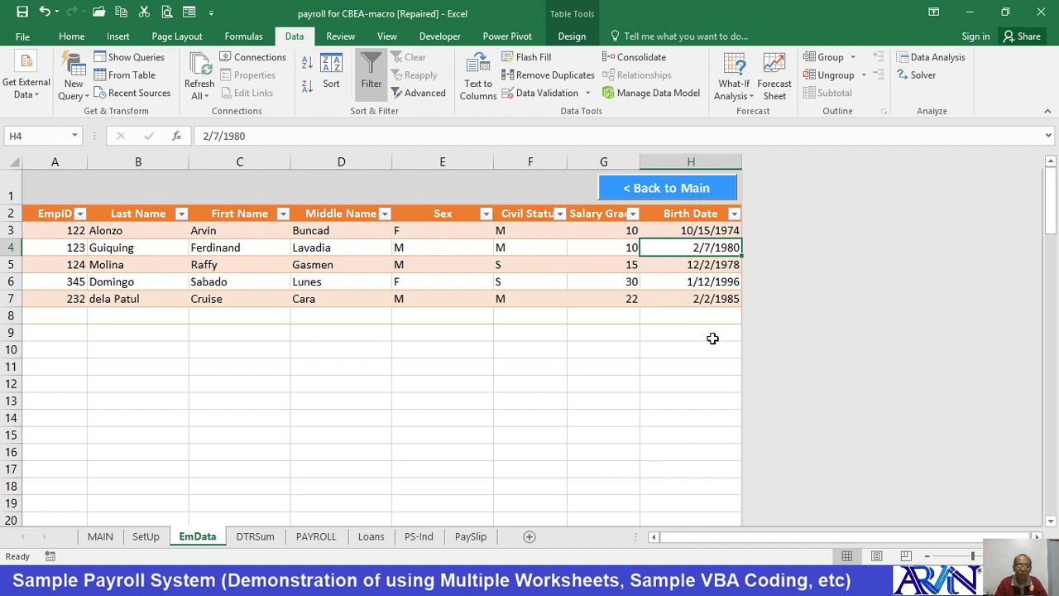
key("F2")
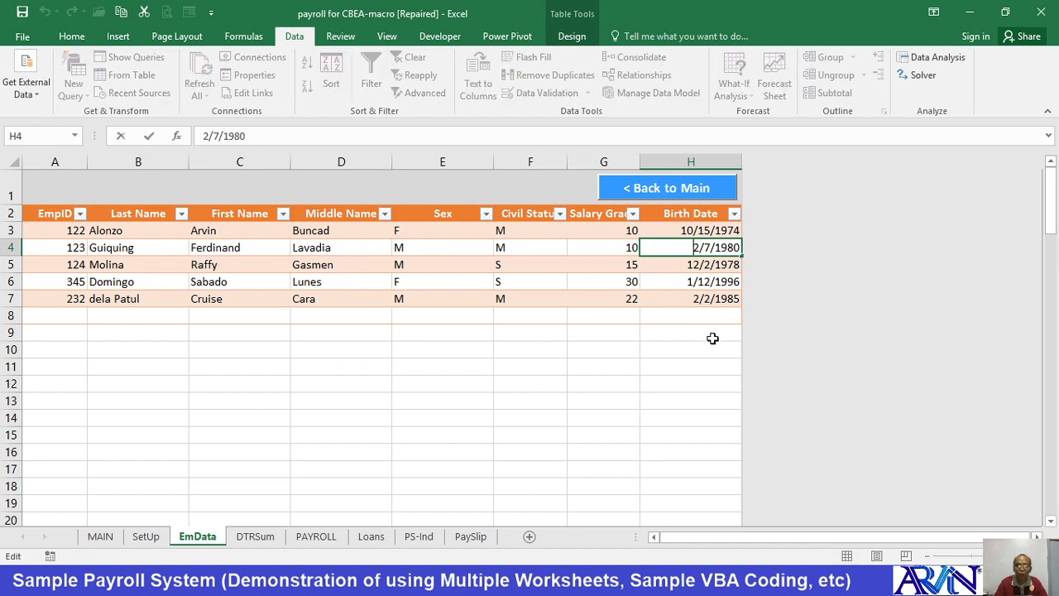
key("shift+Right")
type("4")
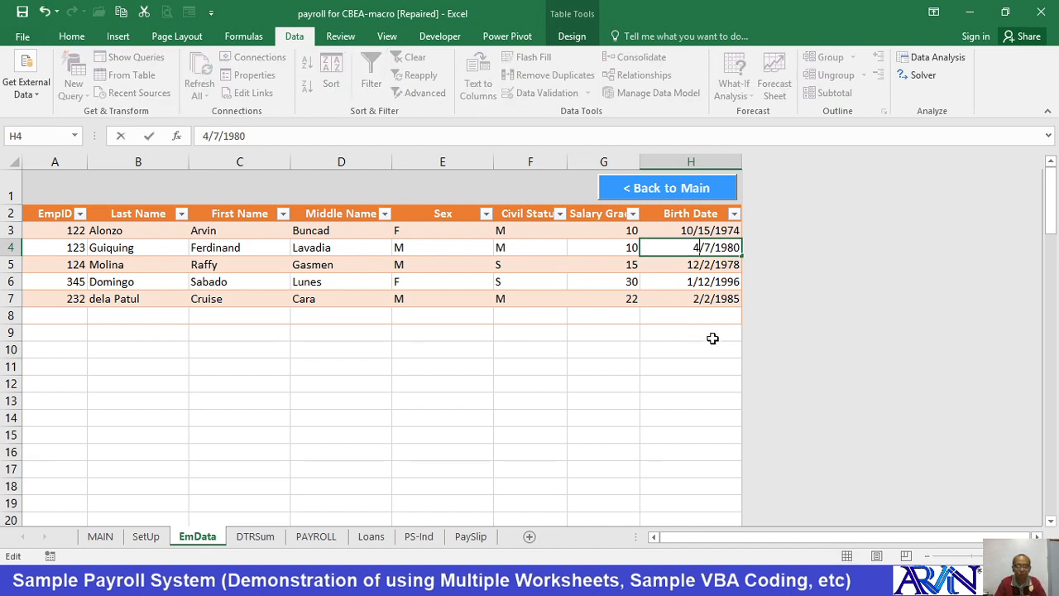
key("Return")
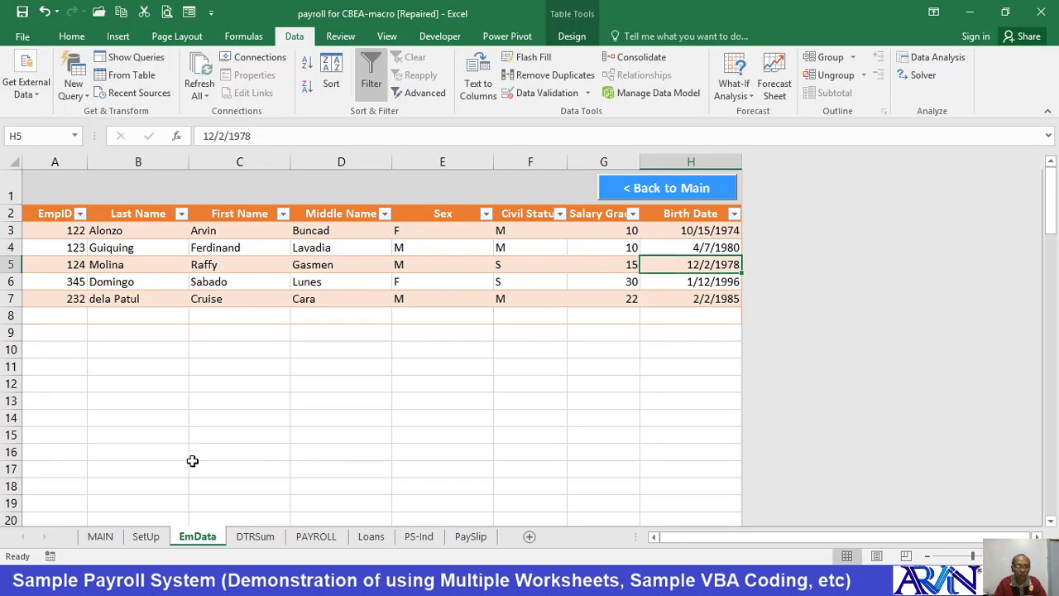
- Examine the BDAY.Inc formula in G10 of the PAYROLL sheet, highlighting the 2500 amount and the month comparison with TODAY
left_click(316, 536)
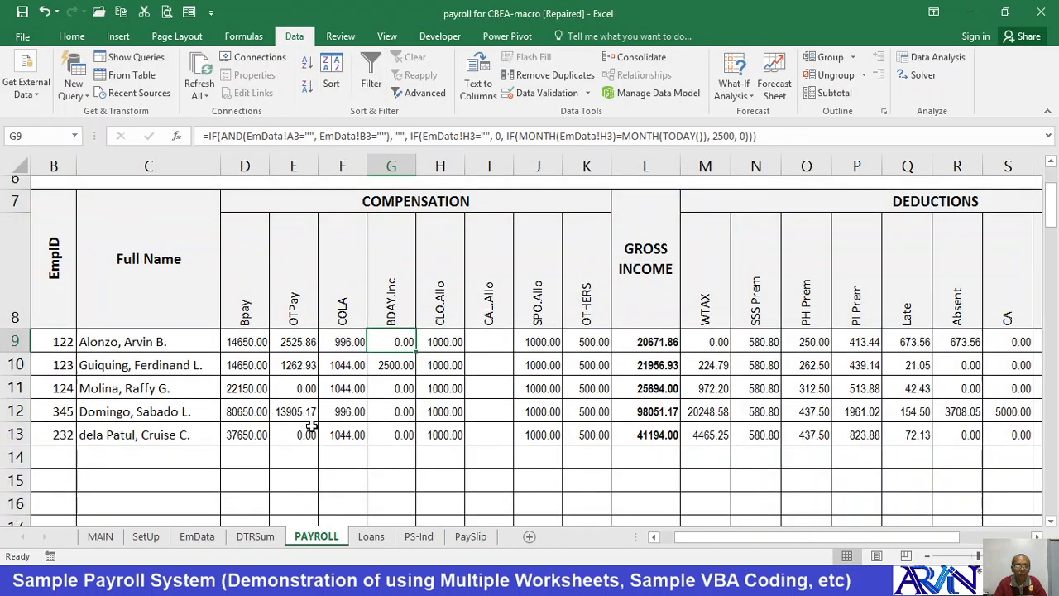
left_click(399, 367)
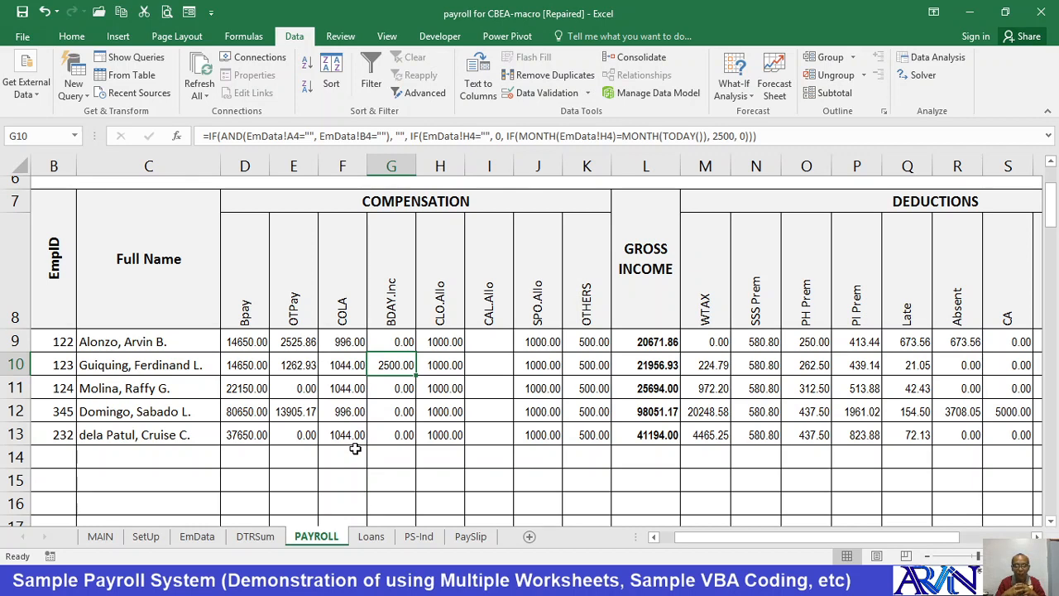
key("F2")
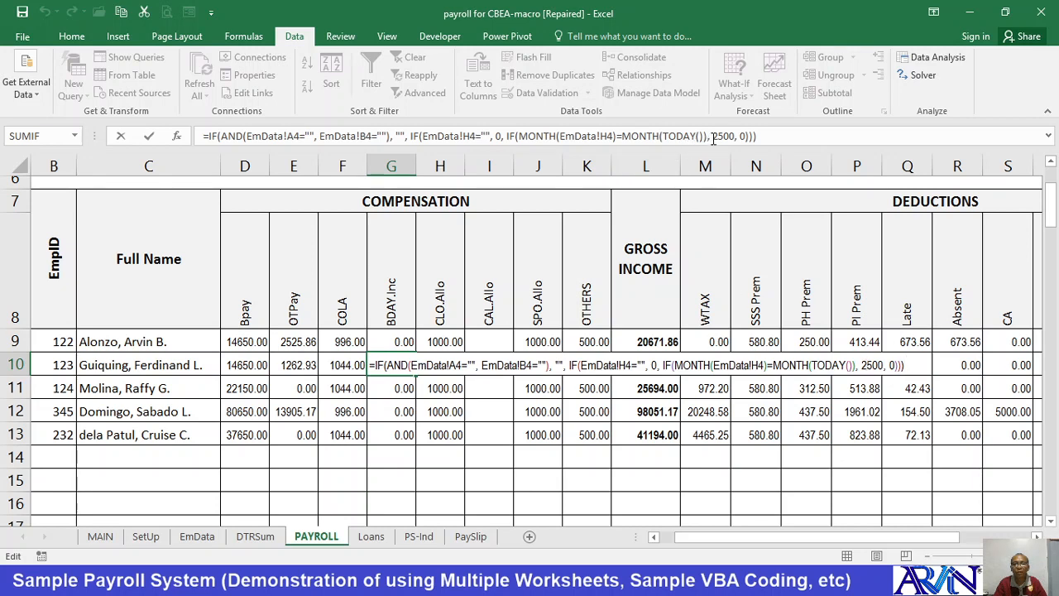
left_click_drag(713, 136, 733, 135)
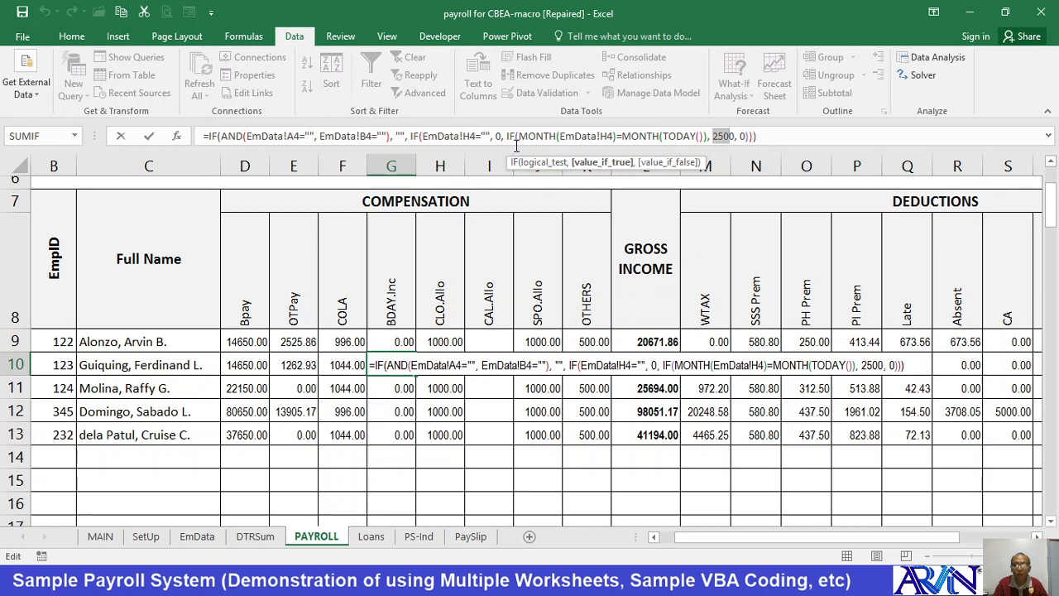
left_click_drag(504, 136, 708, 135)
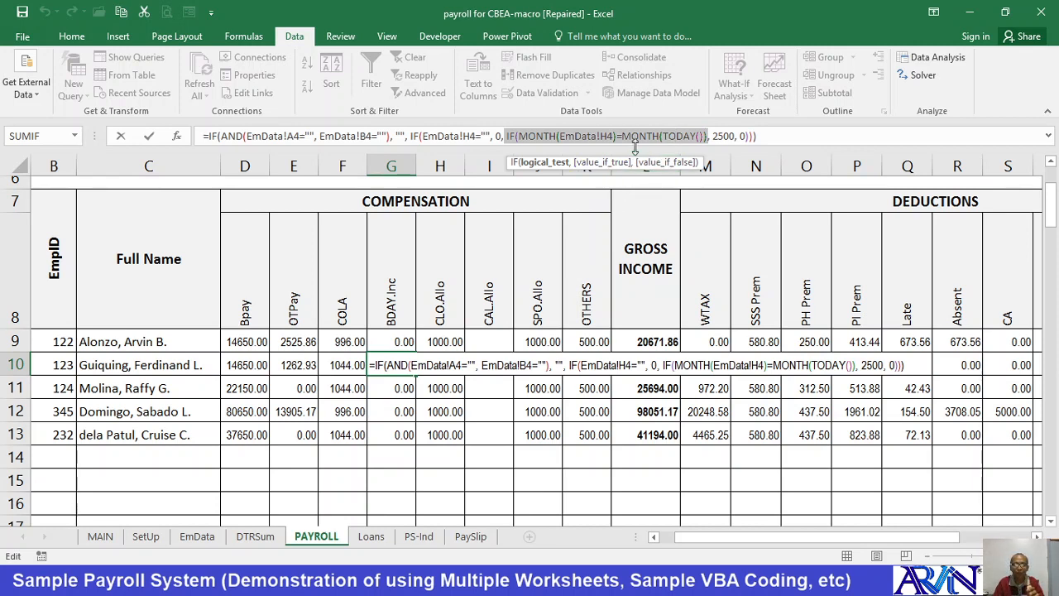
left_click(389, 449)
key("Escape")
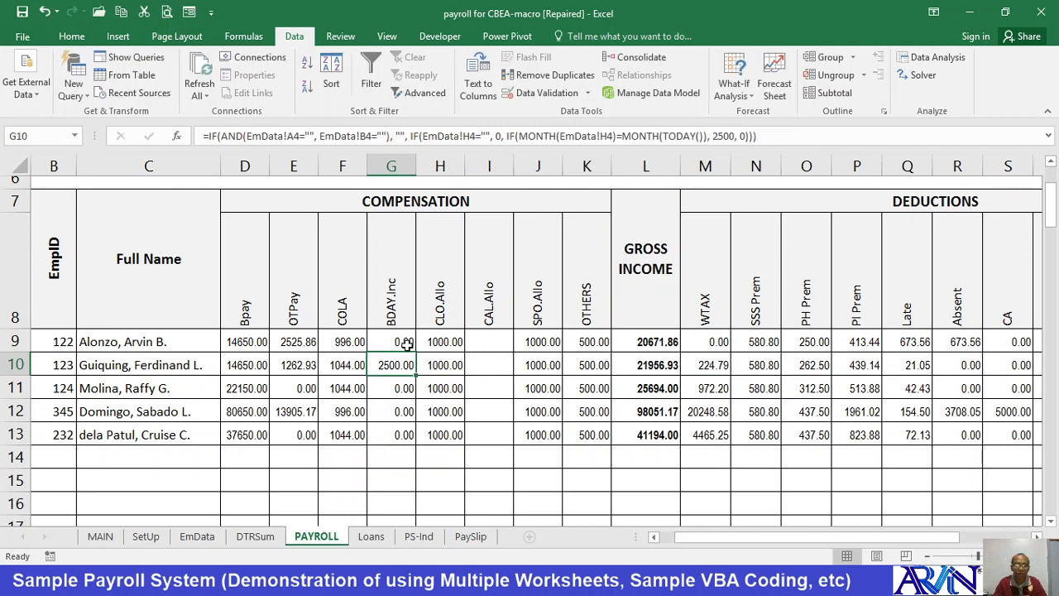
- Clear the Clothing Allow. amount in G5 of the SetUp sheet and check the CLO.Allo column on the PAYROLL sheet
left_click(456, 340)
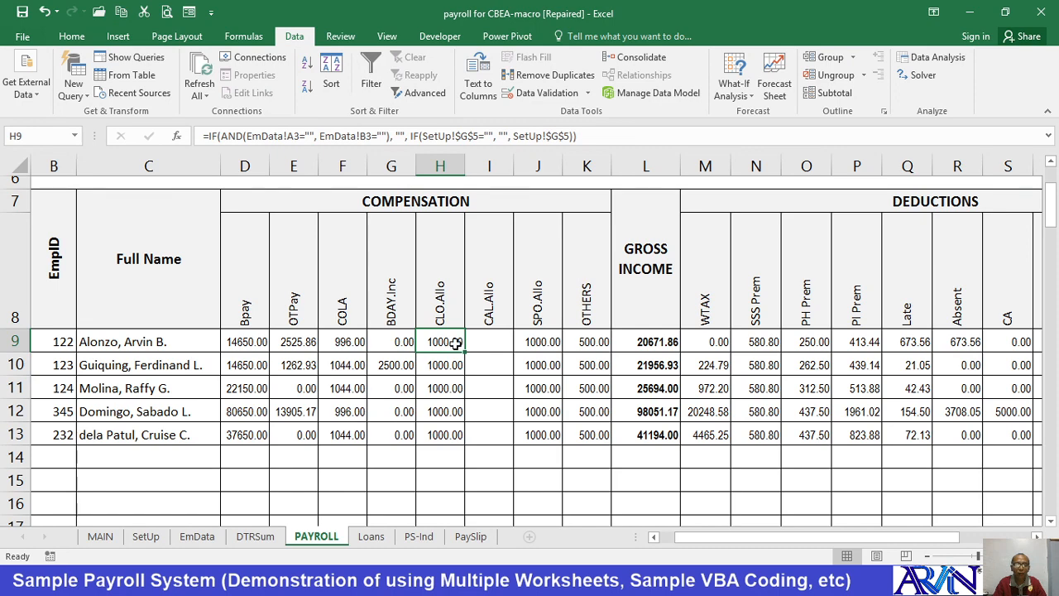
left_click(149, 535)
scroll(248, 497, "up", 15)
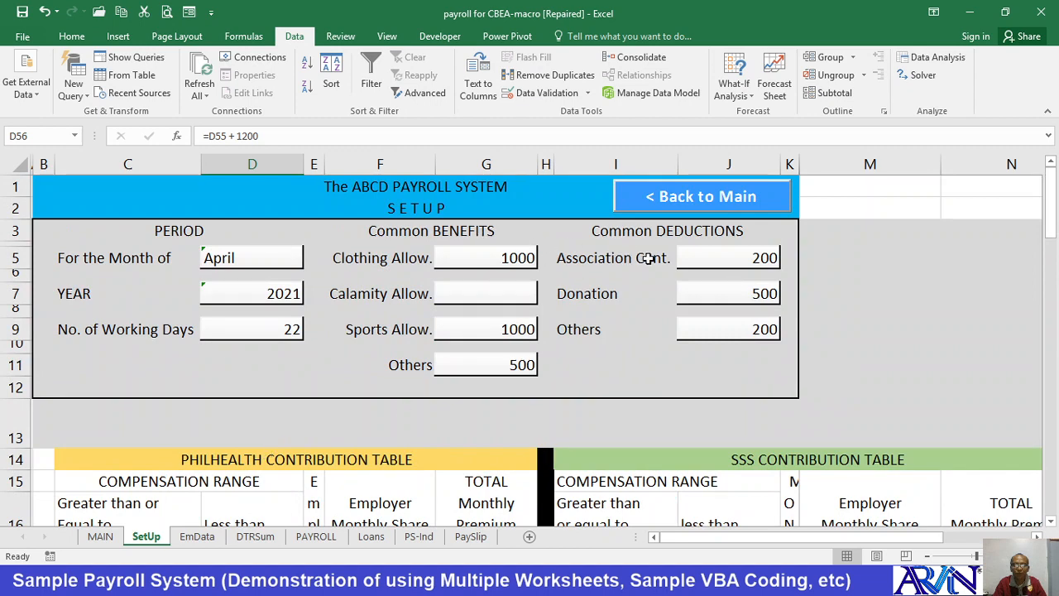
left_click(466, 262)
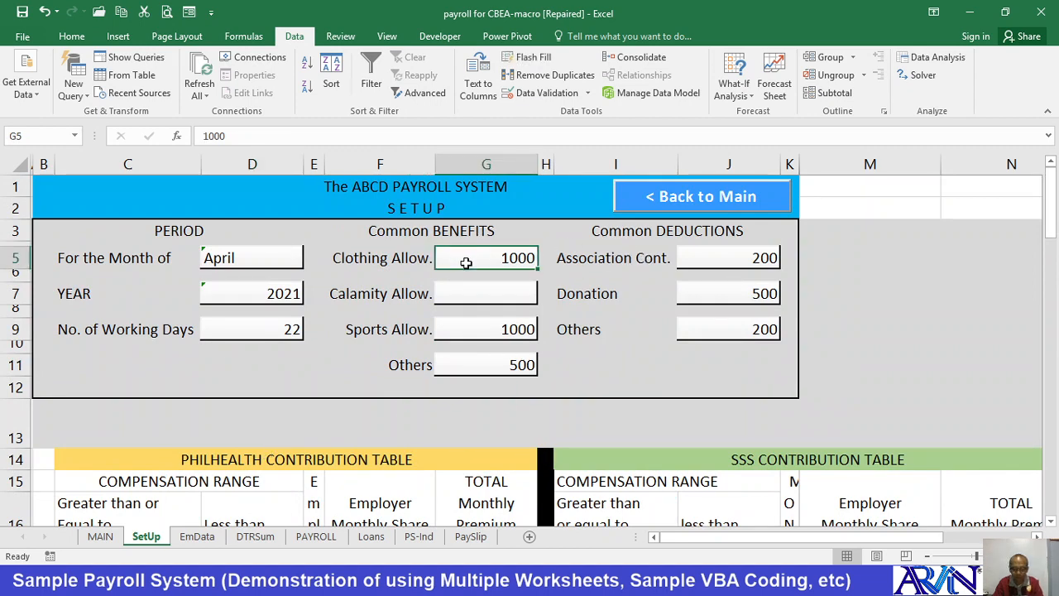
key("Delete")
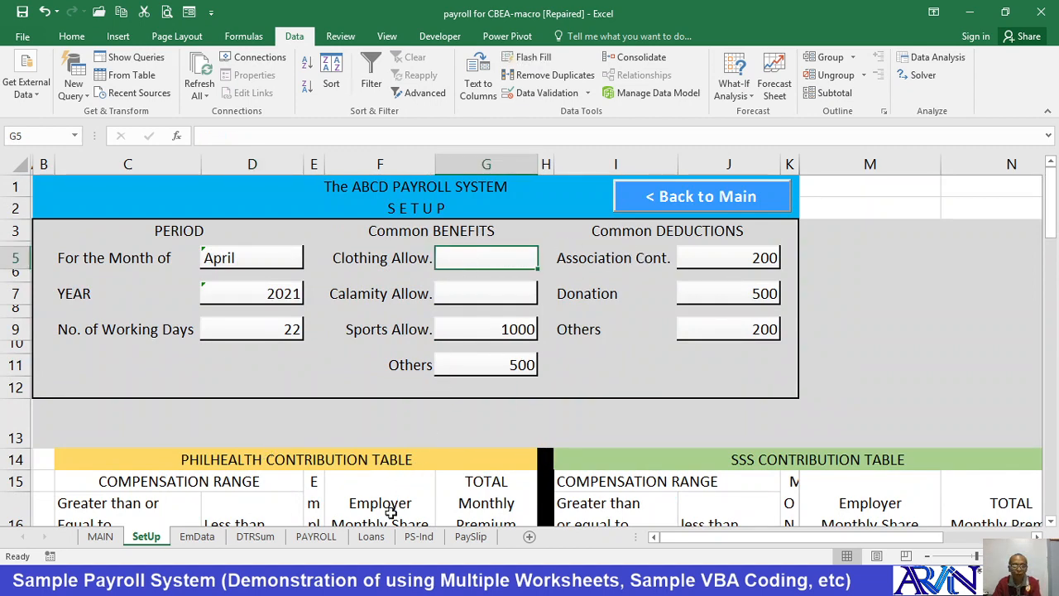
left_click(317, 537)
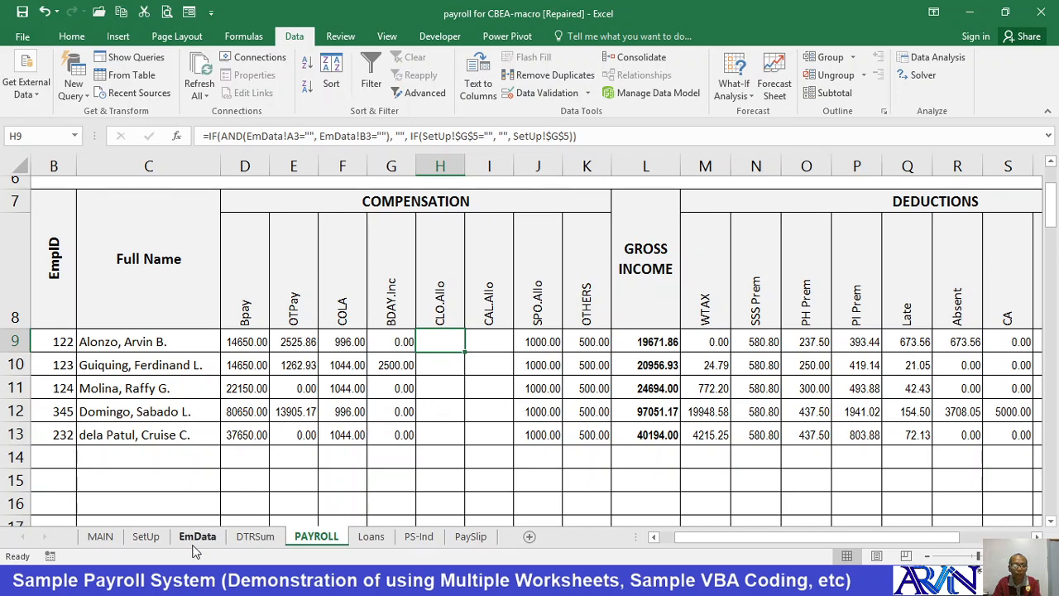
- Set the Clothing Allow. amount on the SetUp sheet to 5000 and check the CLO.Allo column on the PAYROLL sheet
left_click(156, 542)
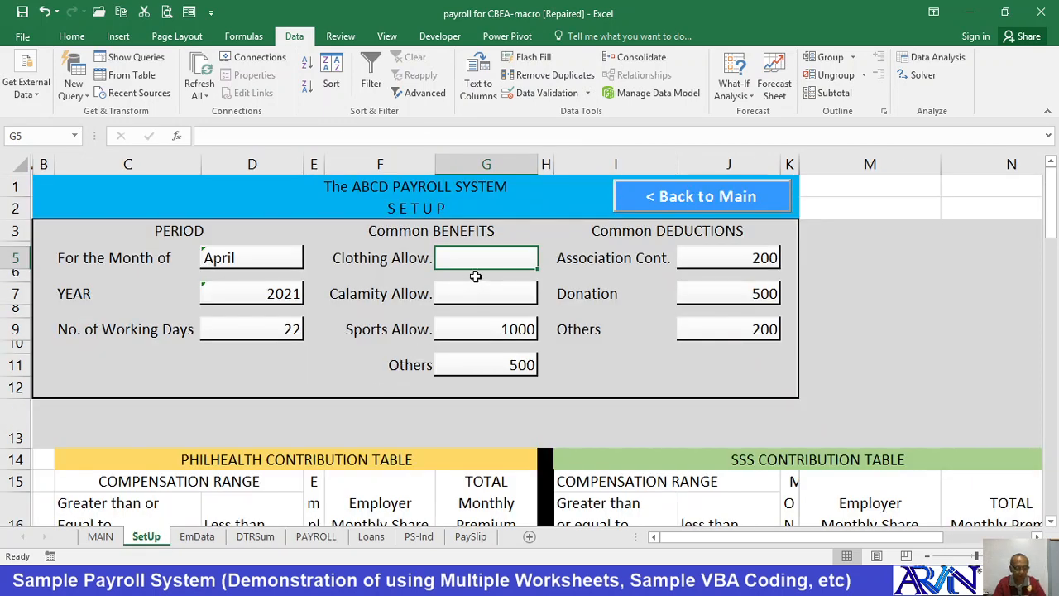
type("5000")
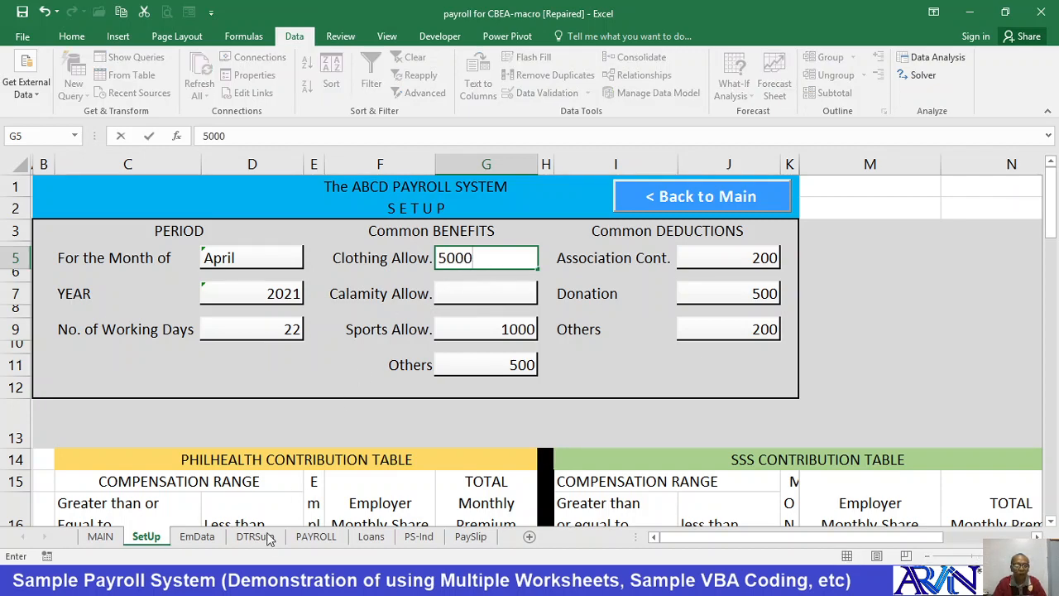
left_click(314, 537)
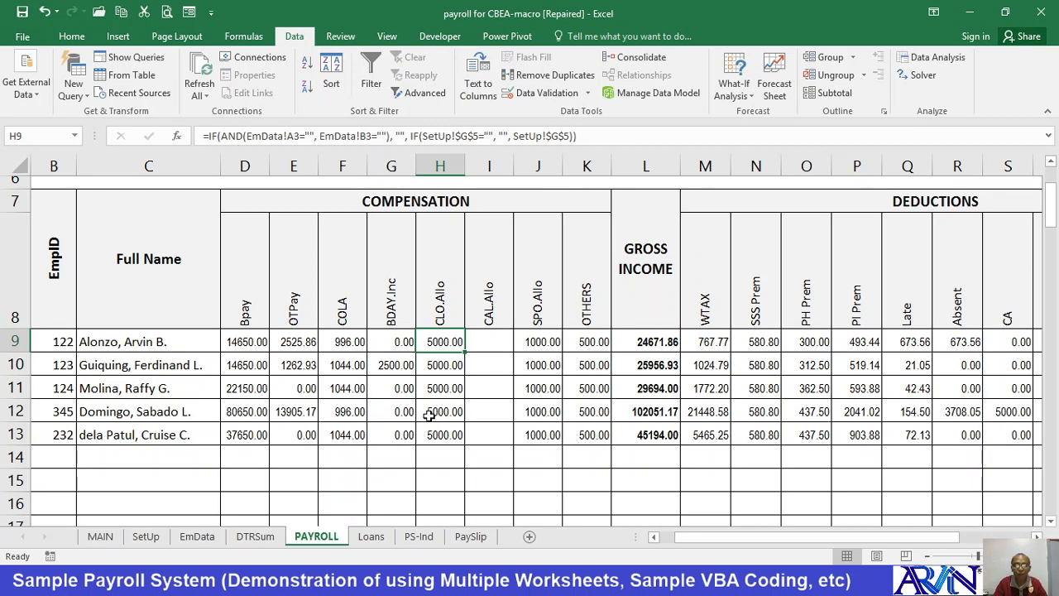
- Examine the AND blank test in the CLO.Allo formula in H9 of the PAYROLL sheet alongside row 3 of the EmData sheet
key("F2")
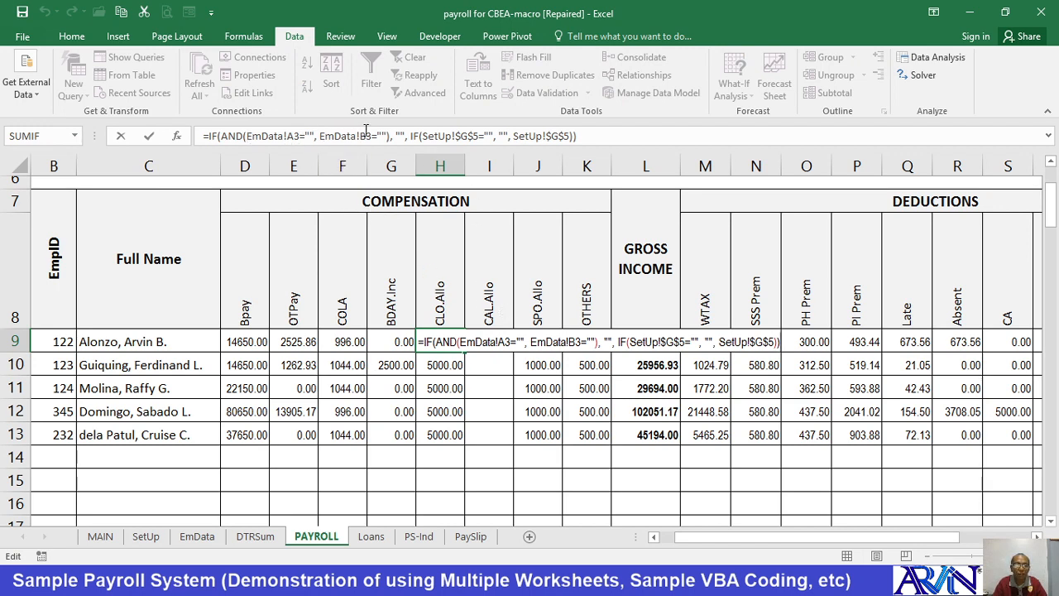
left_click_drag(219, 136, 393, 139)
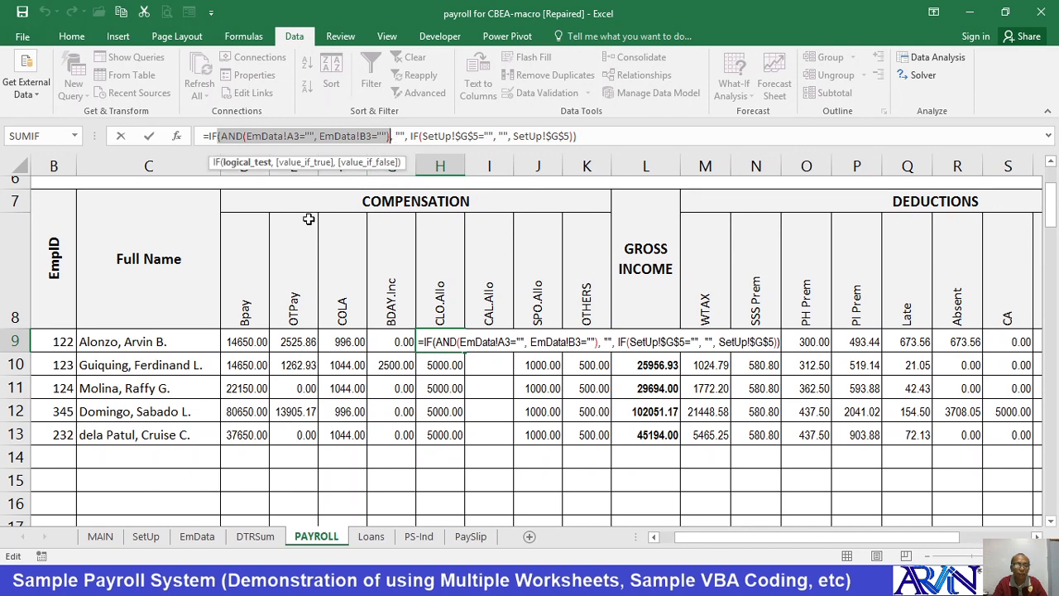
key("Escape")
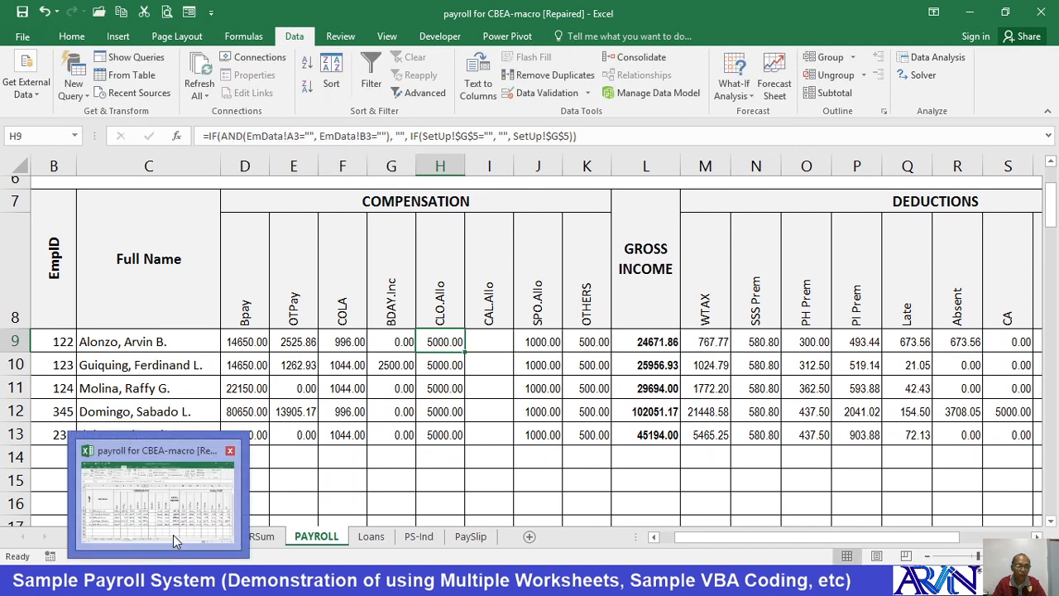
left_click(293, 462)
left_click(197, 536)
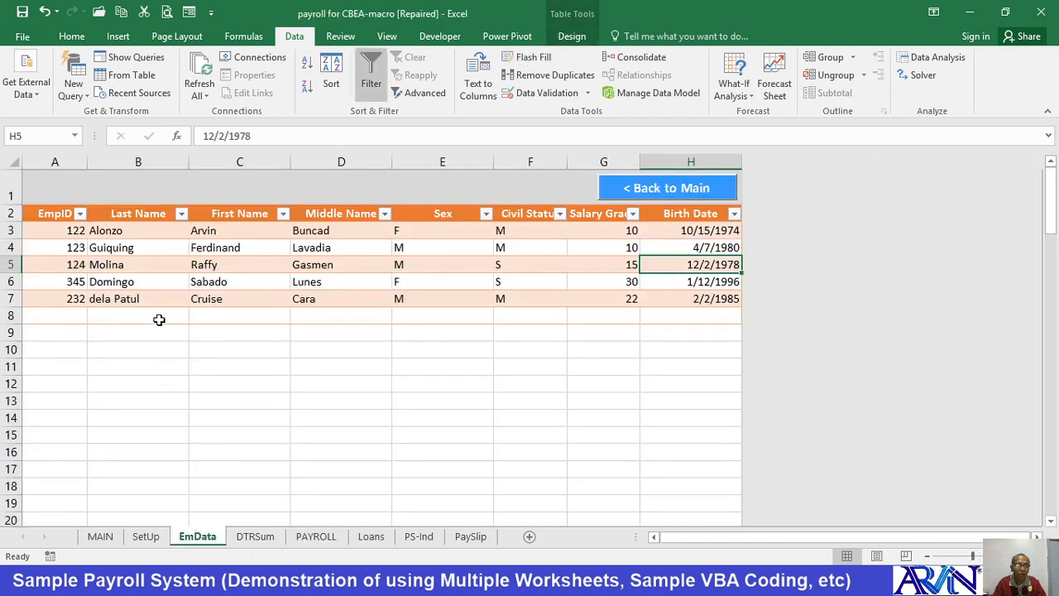
left_click(116, 230)
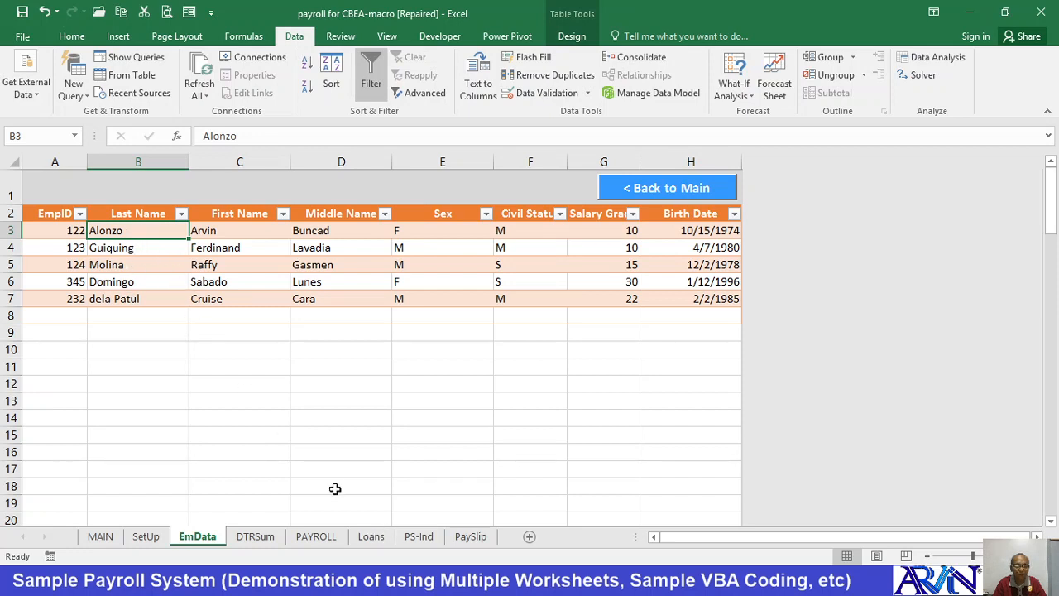
left_click(233, 232)
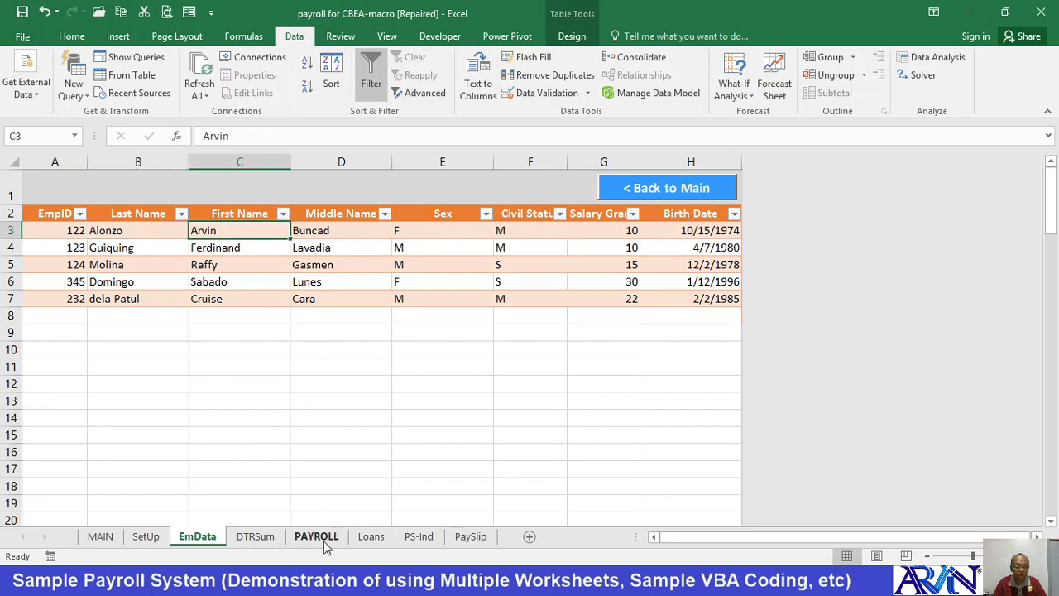
left_click(303, 538)
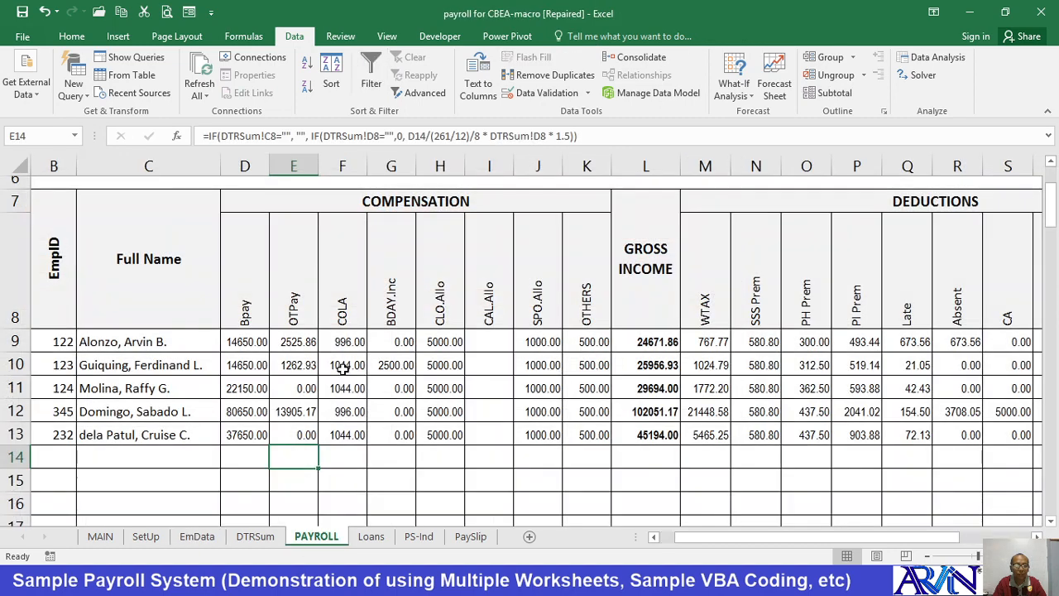
left_click(434, 342)
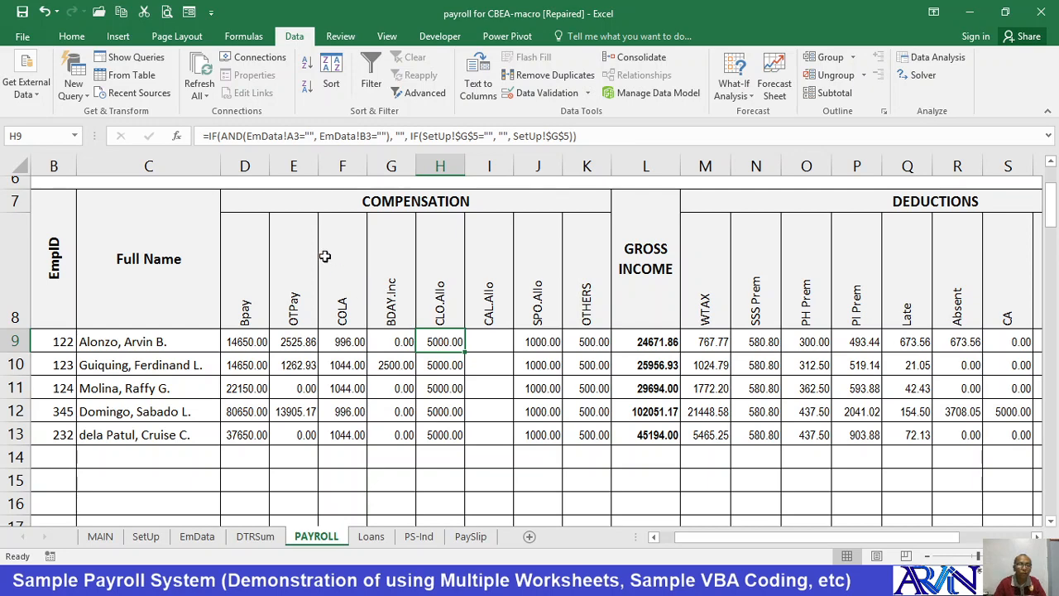
- Check the EmpID and Last Name cells A3 and B3 on the EmData sheet, which the CLO.Allo formula tests, and return to PAYROLL
left_click(193, 537)
left_click(64, 232)
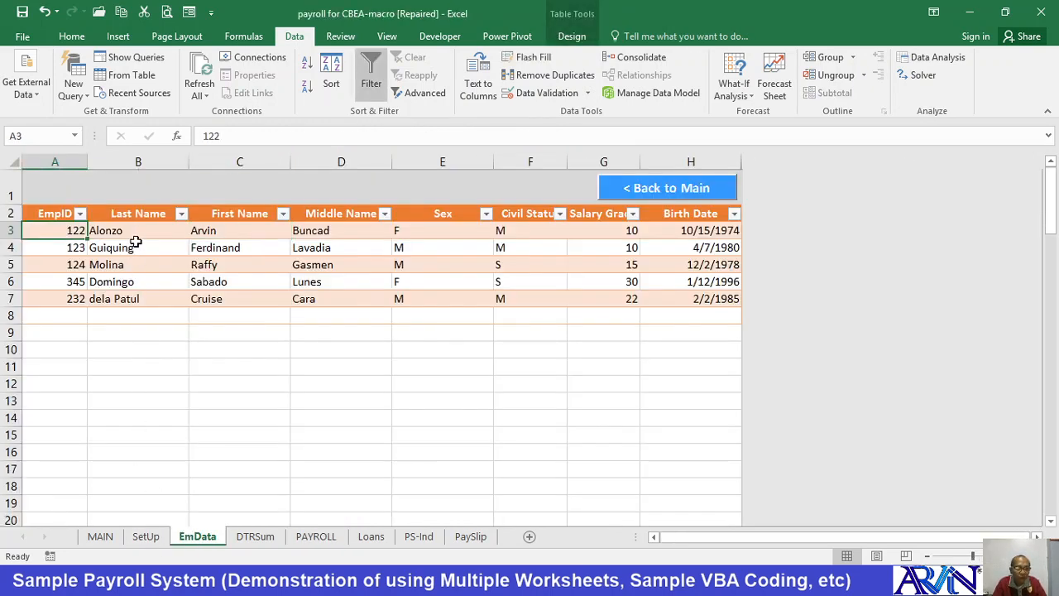
left_click(139, 234)
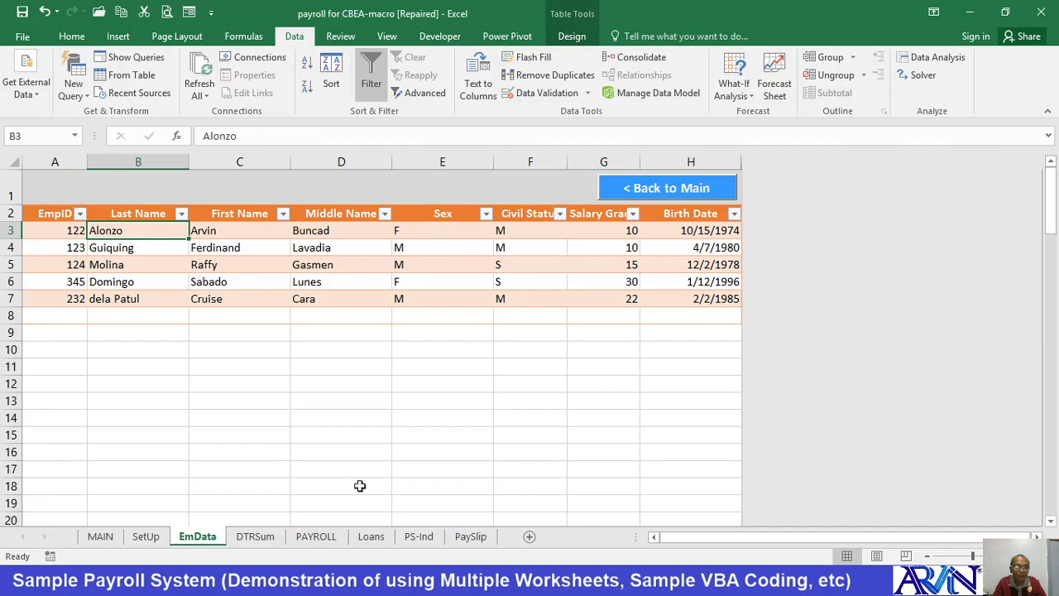
left_click(314, 537)
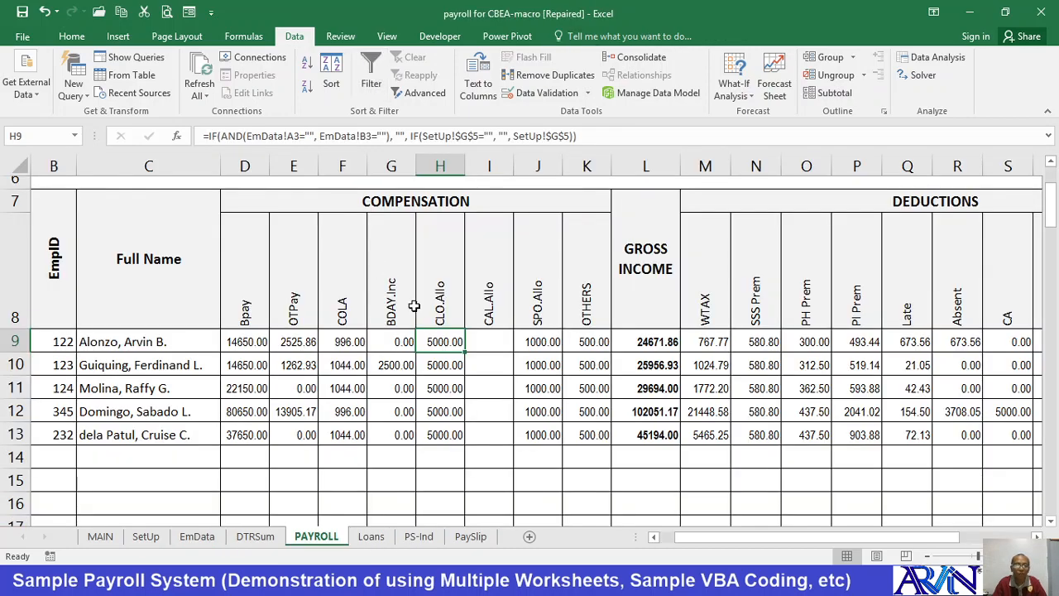
- Examine the nested IF in the CLO.Allo formula in H9, highlighting its final SetUp!$G$5 reference
double_click(445, 339)
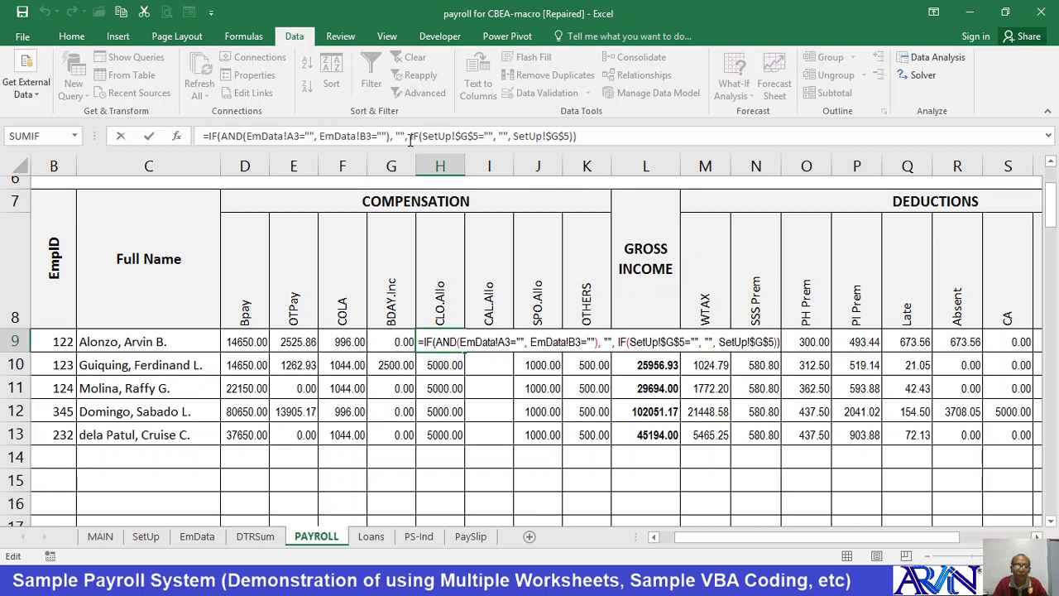
left_click_drag(409, 136, 575, 136)
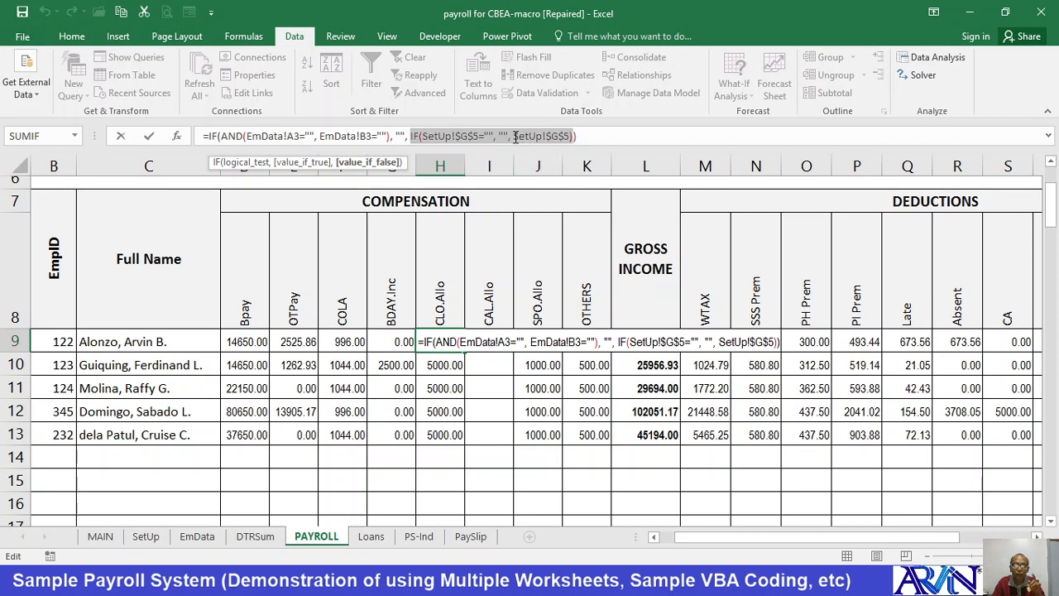
left_click_drag(513, 136, 576, 136)
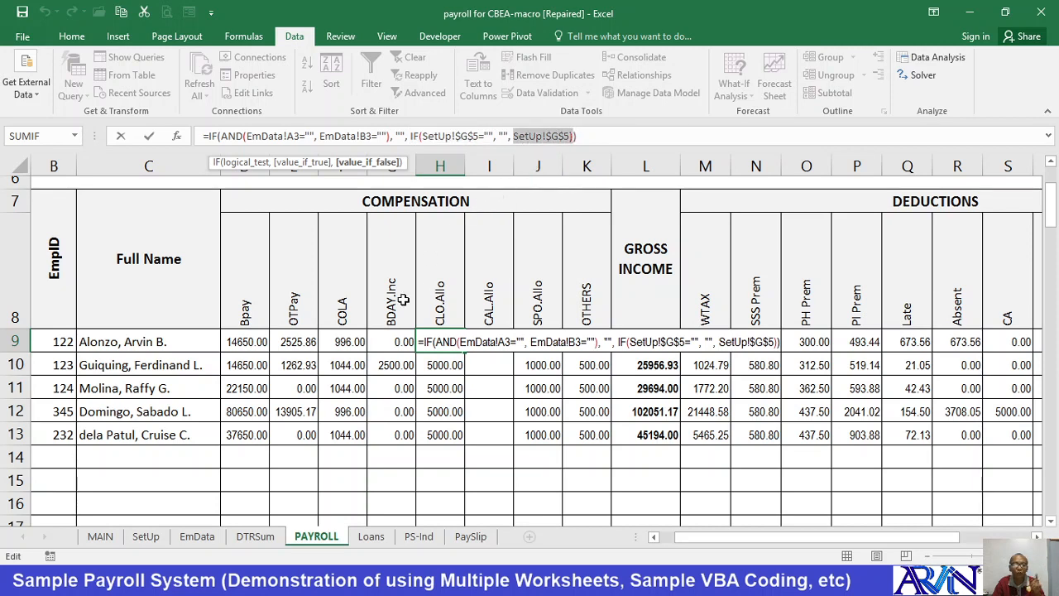
- Try to re-pick the highlighted reference as the Clothing Allow. cell G5 on the SetUp sheet, made absolute
left_click(147, 537)
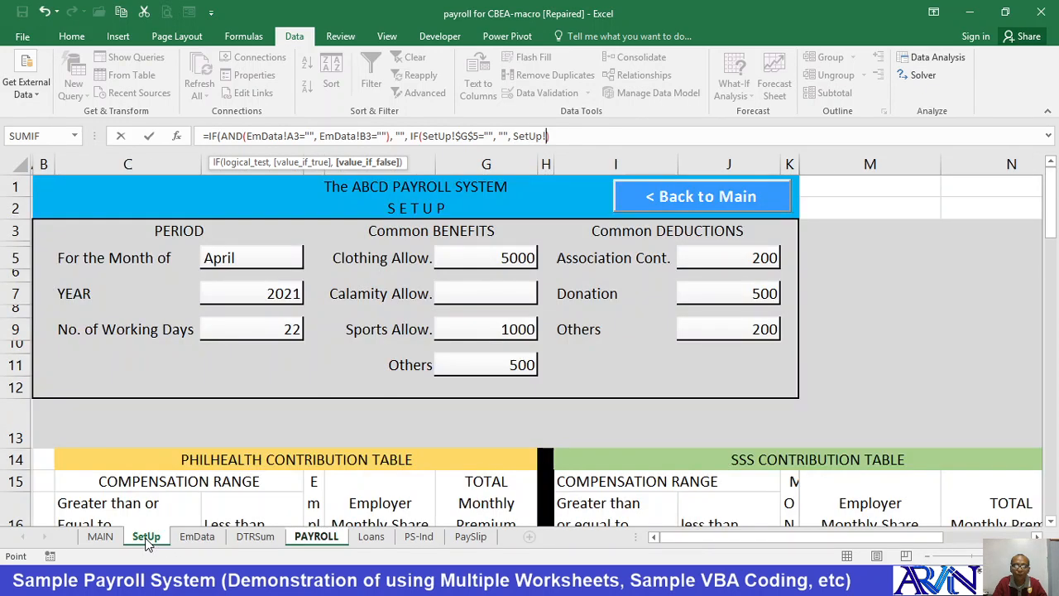
left_click(483, 253)
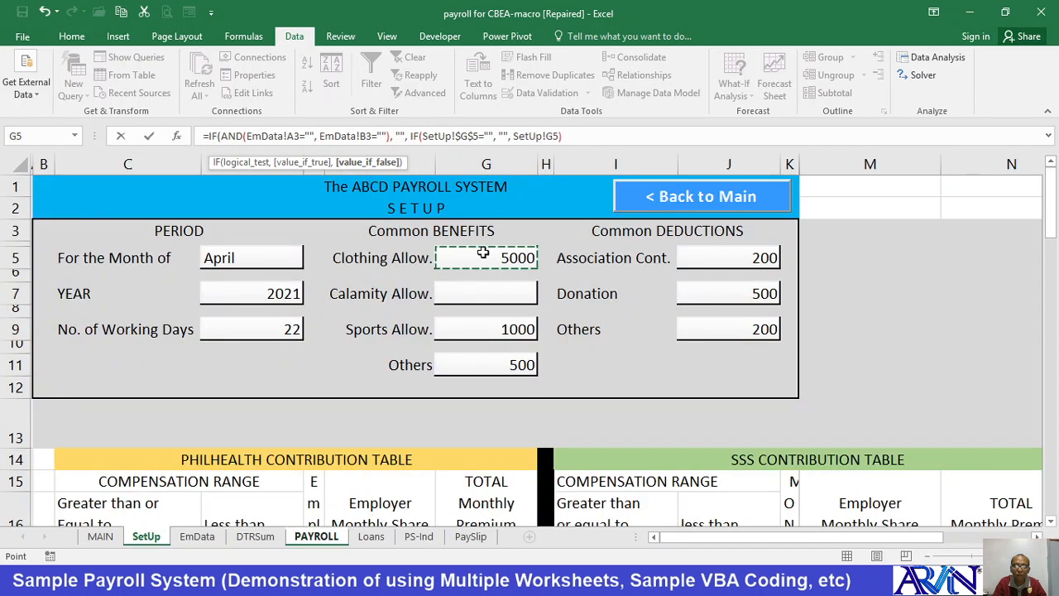
key("F4")
key("Return")
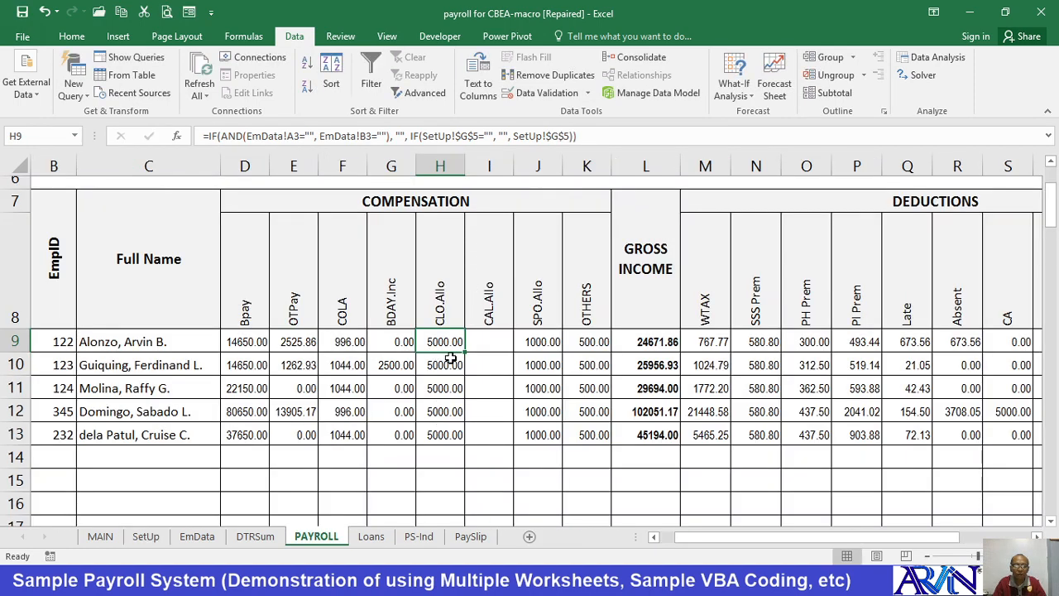
- Examine the CAL.Allo and SPO.Allo formulas in I9 and J9 of the PAYROLL sheet
left_click(487, 342)
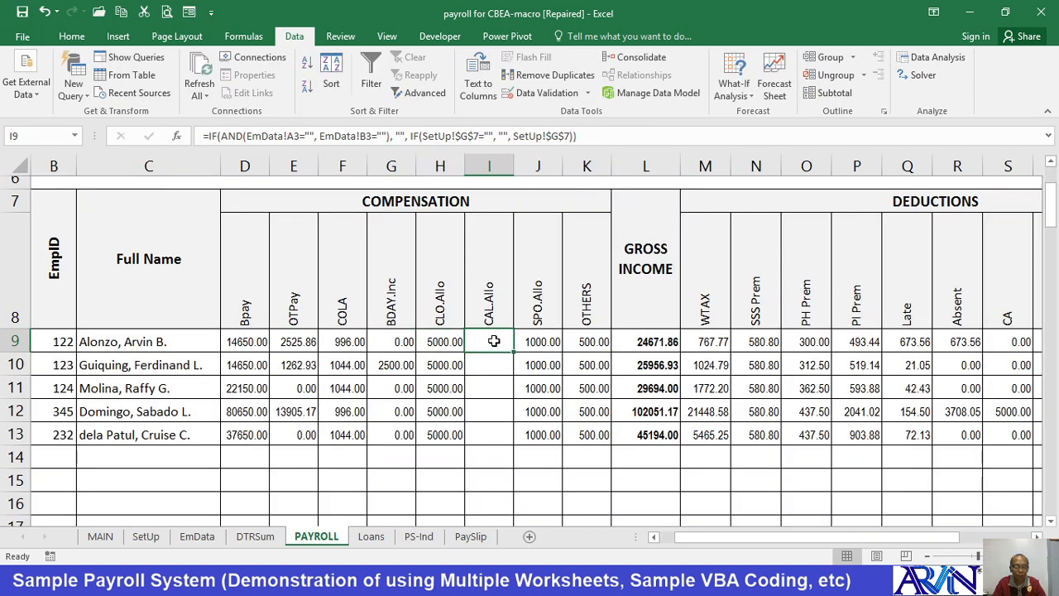
double_click(493, 341)
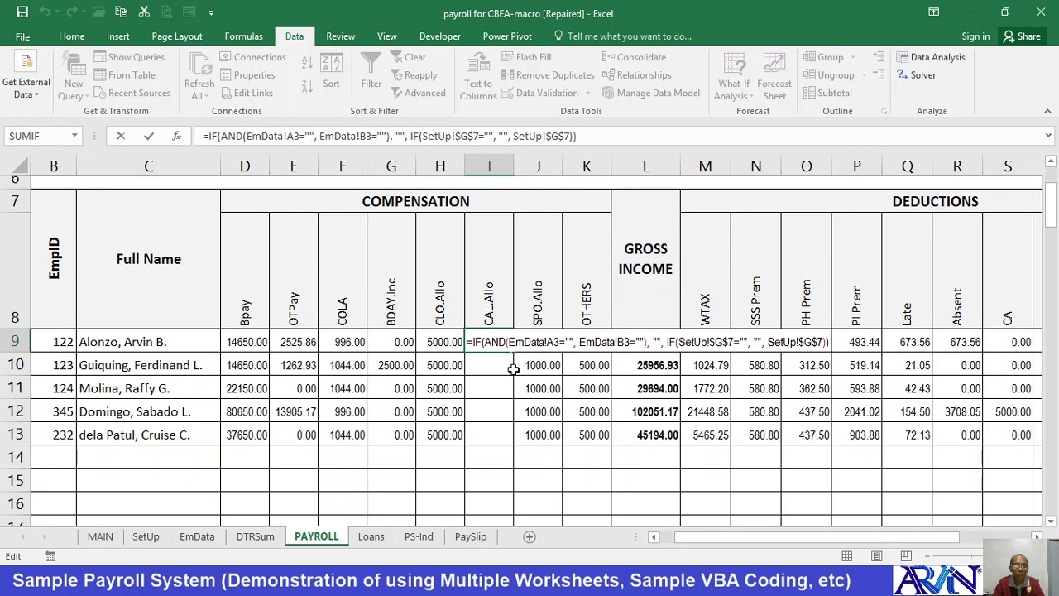
scroll(500, 391, "up", 2)
scroll(500, 391, "down", 2)
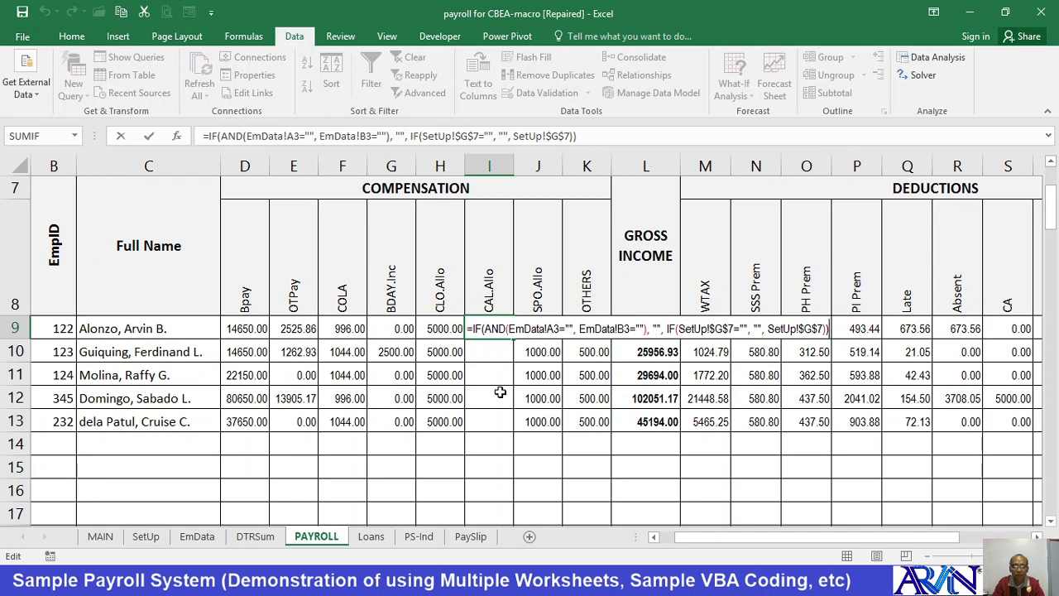
left_click(500, 392)
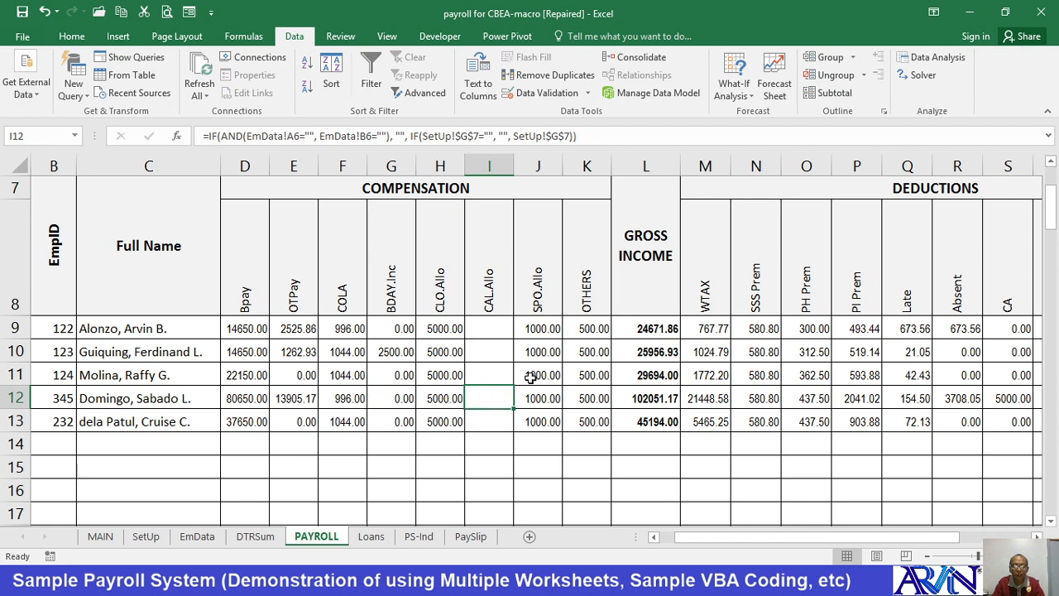
left_click(556, 327)
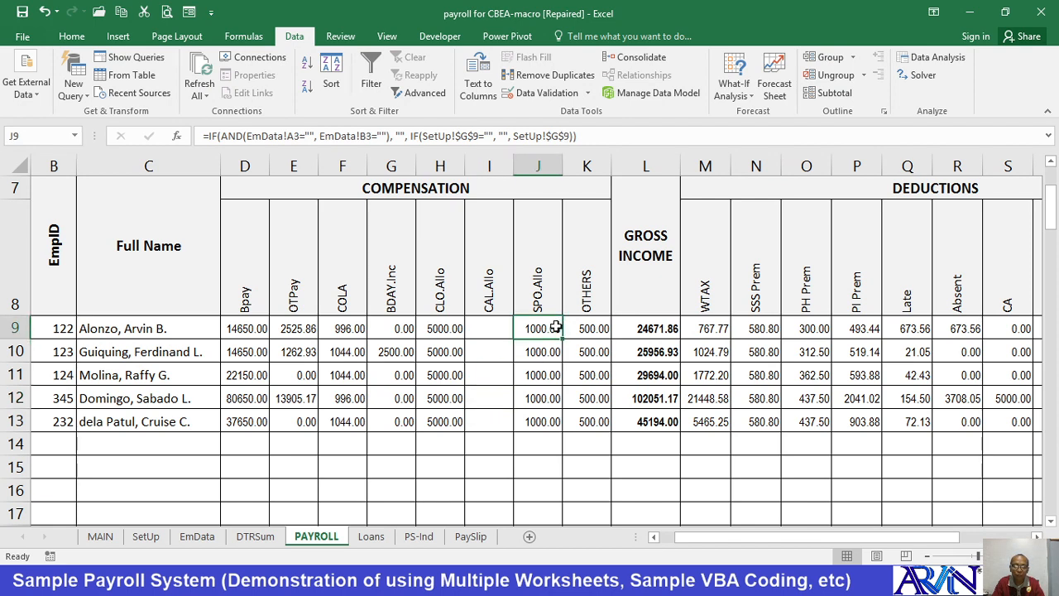
- Review the Calamity Allow., Sports Allow., Others and Clothing Allow. cells under Common BENEFITS on the SetUp sheet
left_click(146, 536)
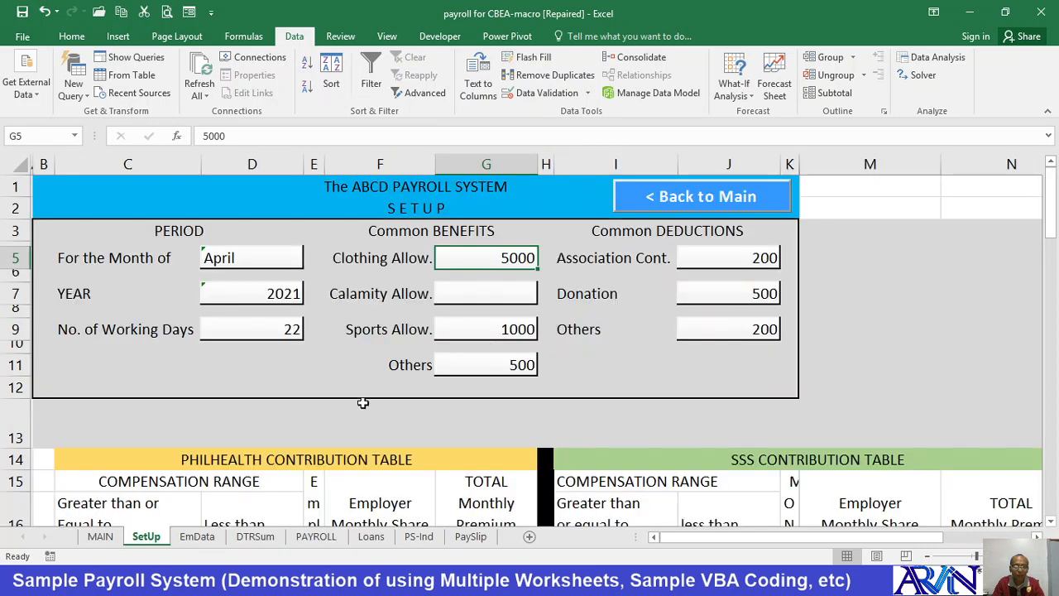
left_click(489, 296)
left_click(492, 331)
left_click(485, 368)
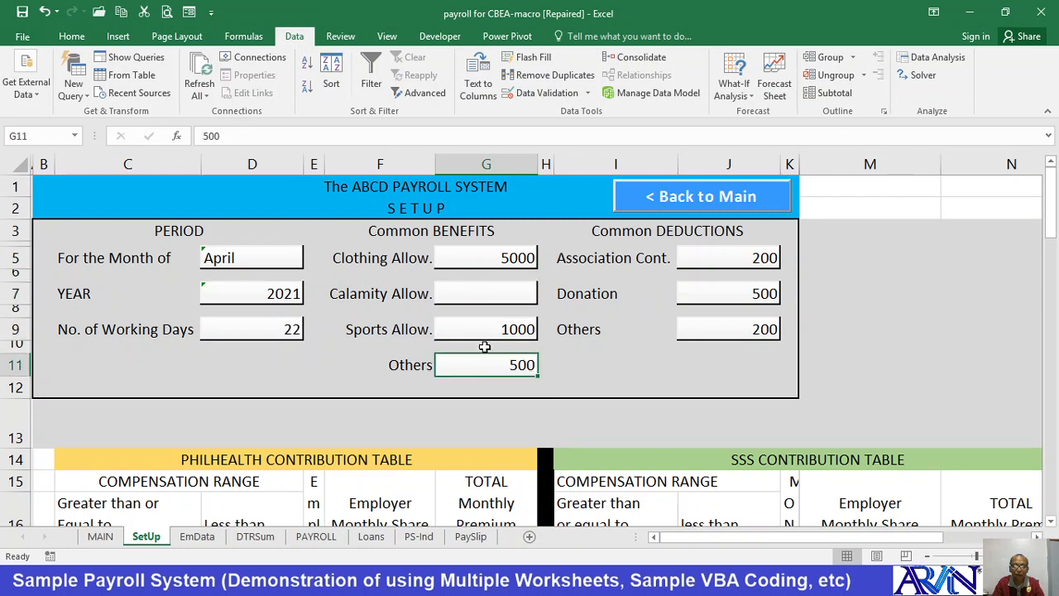
left_click(484, 331)
left_click(485, 292)
left_click(482, 256)
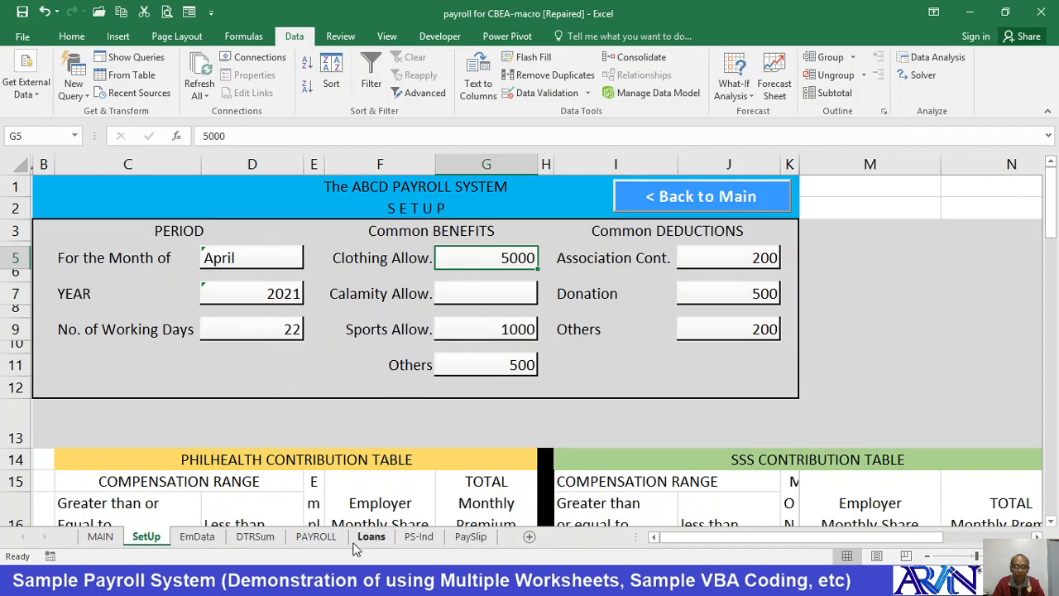
- Examine the OTHERS formula in K9 and the GROSS INCOME formula with SUM(D9:K9) in L9 of the PAYROLL sheet
left_click(306, 537)
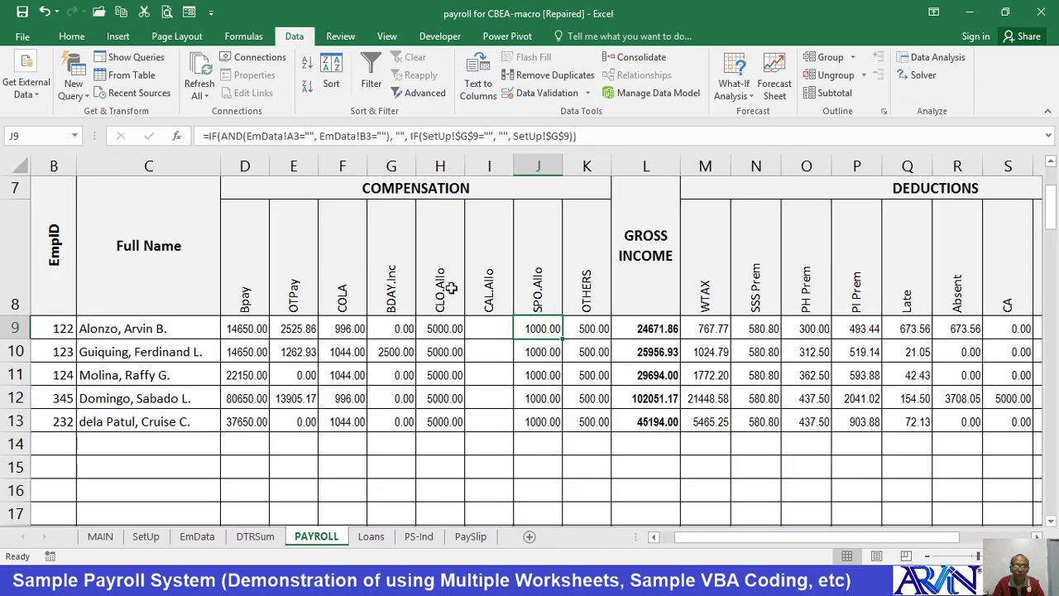
left_click(585, 327)
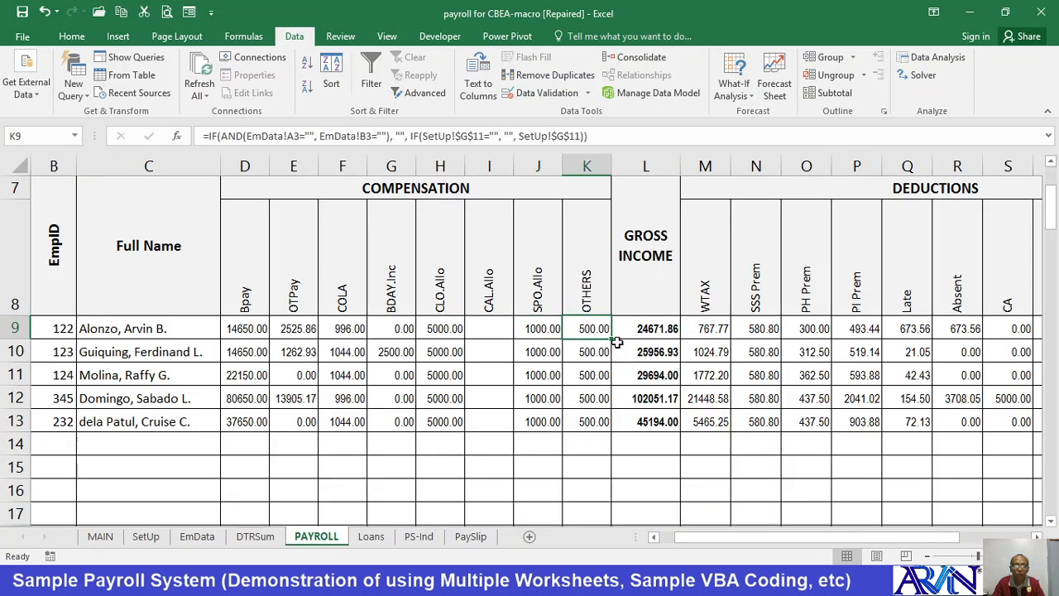
left_click(646, 332)
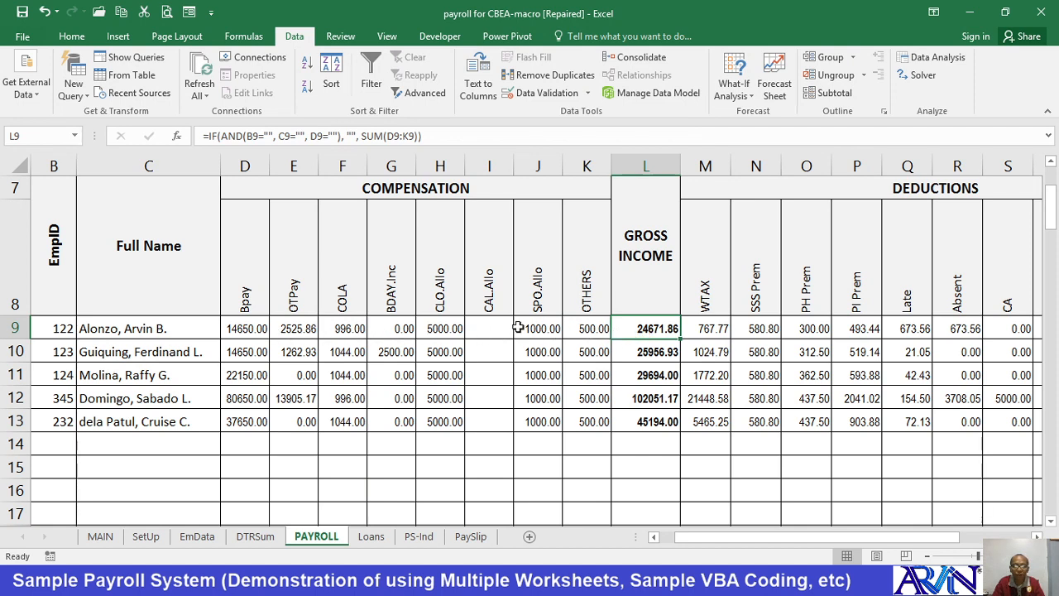
double_click(637, 329)
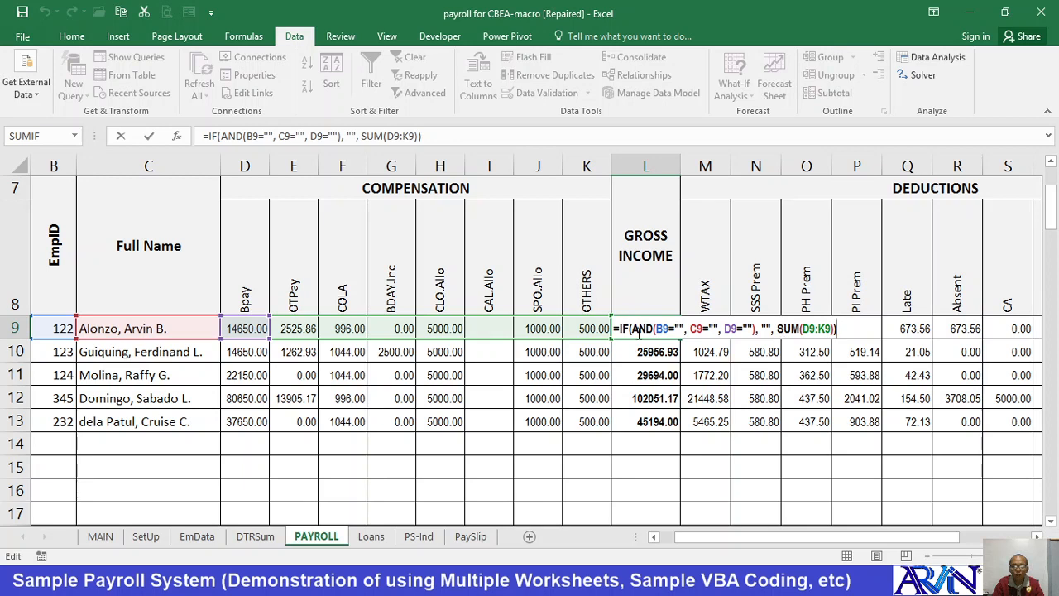
key("Return")
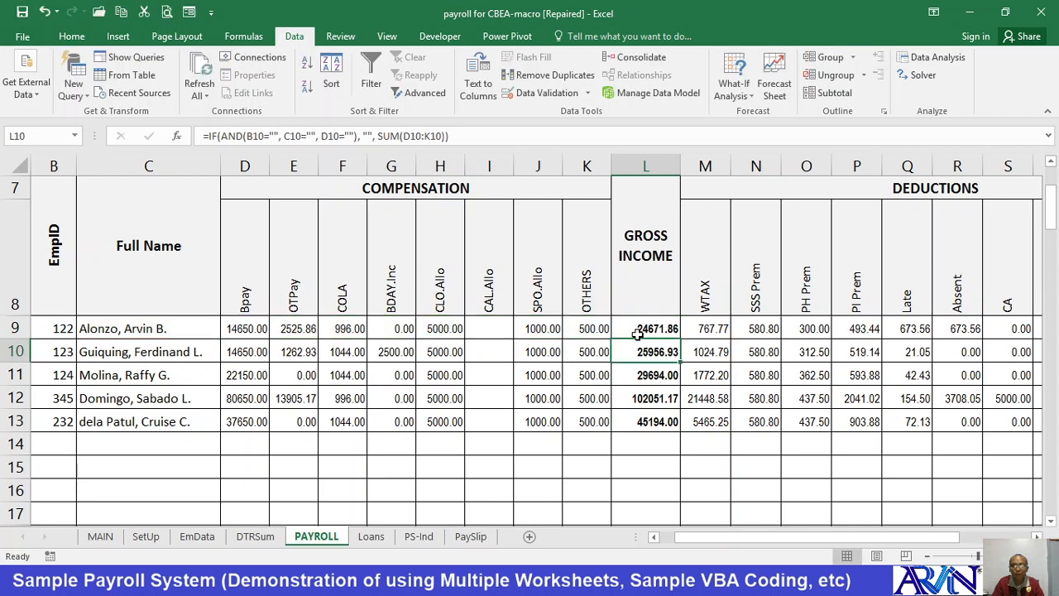
left_click(631, 327)
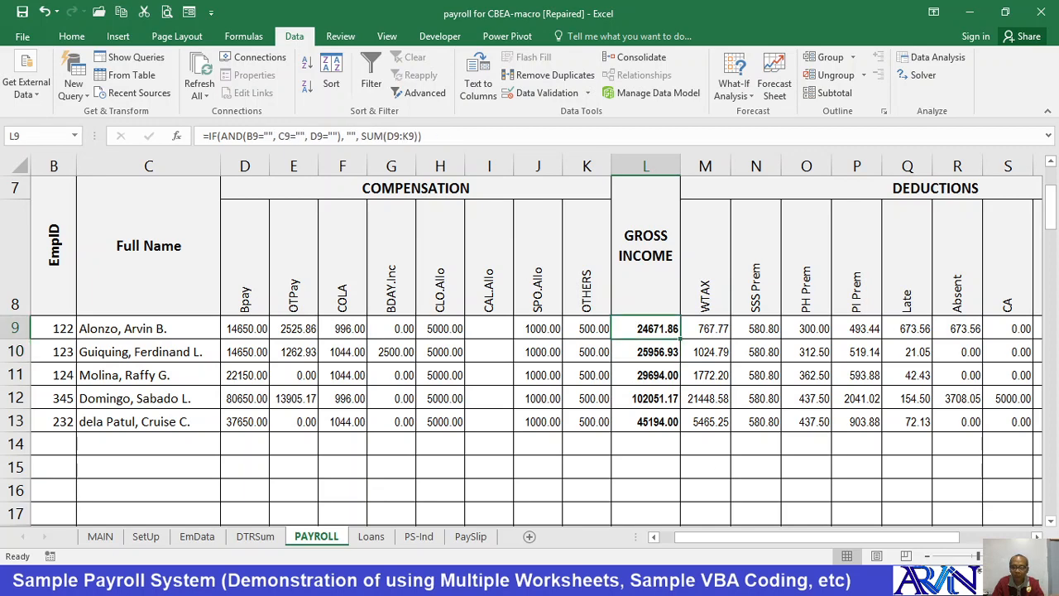
- Look over the DEDUCTIONS, TOTAL DEDUCTION and NET PAY columns of the PAYROLL sheet at a larger zoom and return to the first columns
left_click(1027, 555)
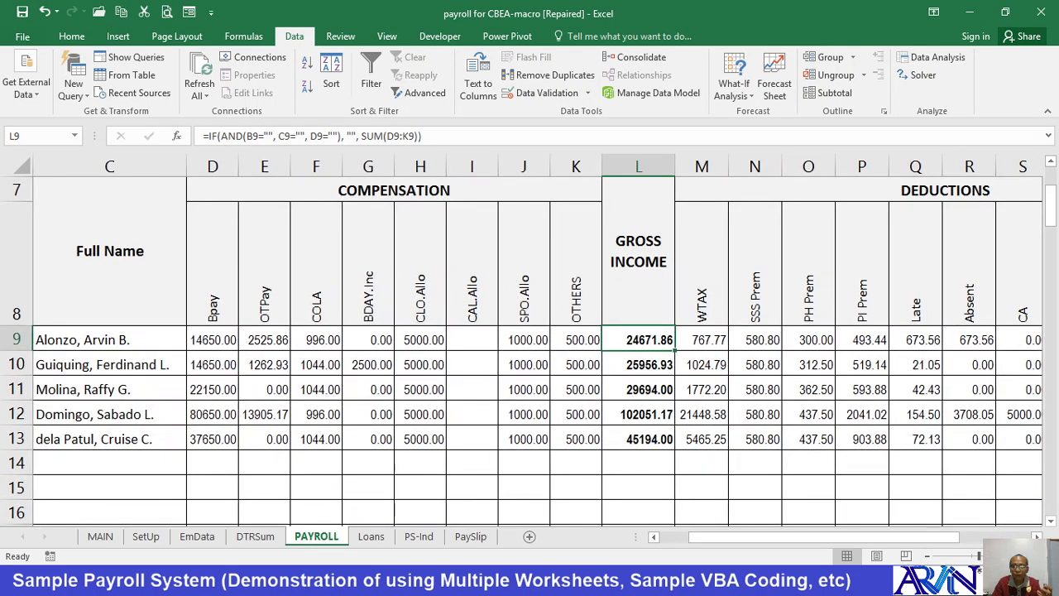
left_click(1036, 536)
left_click(1036, 535)
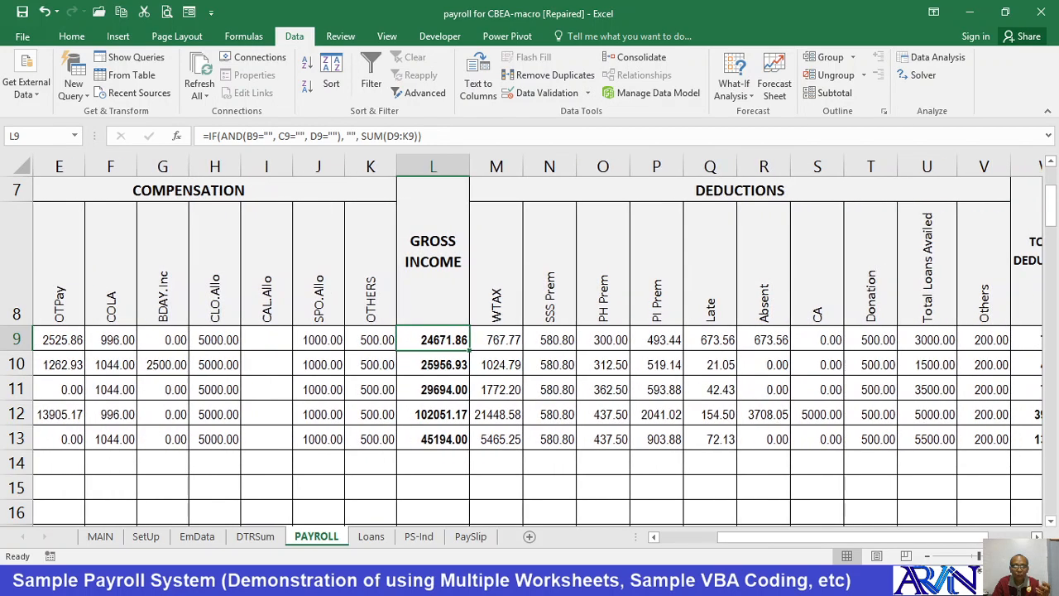
left_click(1011, 537)
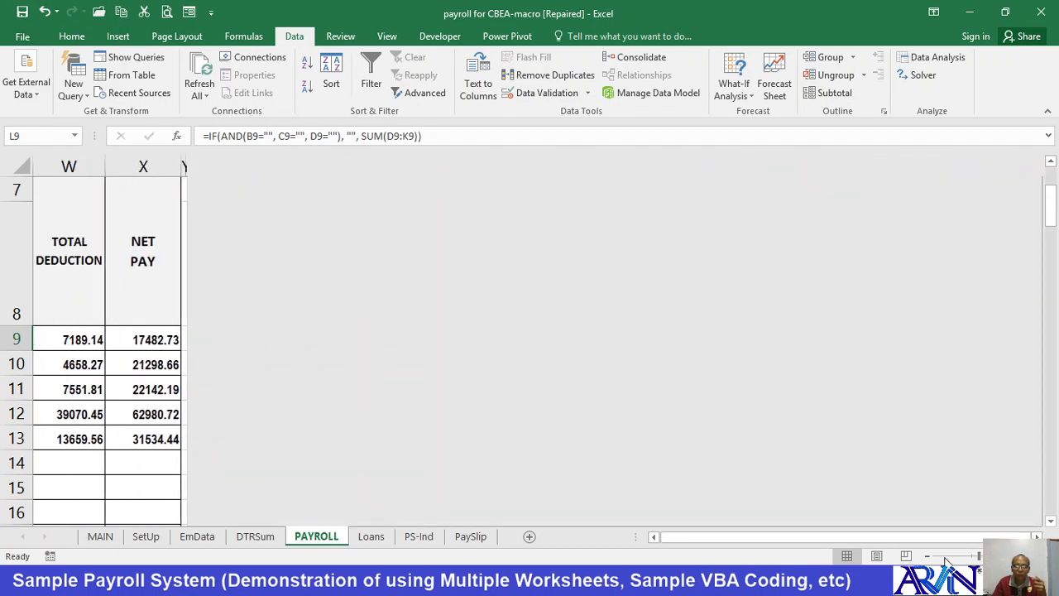
left_click_drag(929, 539, 892, 536)
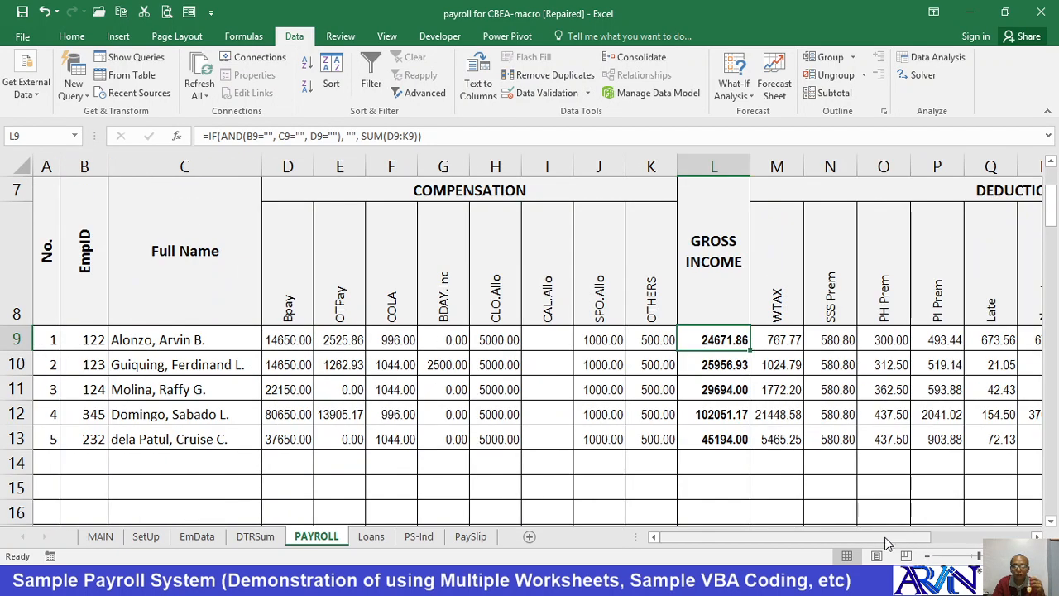
- Look over the WTAX formula in M9 of the PAYROLL sheet alongside the GROSS INCOME cell L9 and the deduction columns
left_click(784, 341)
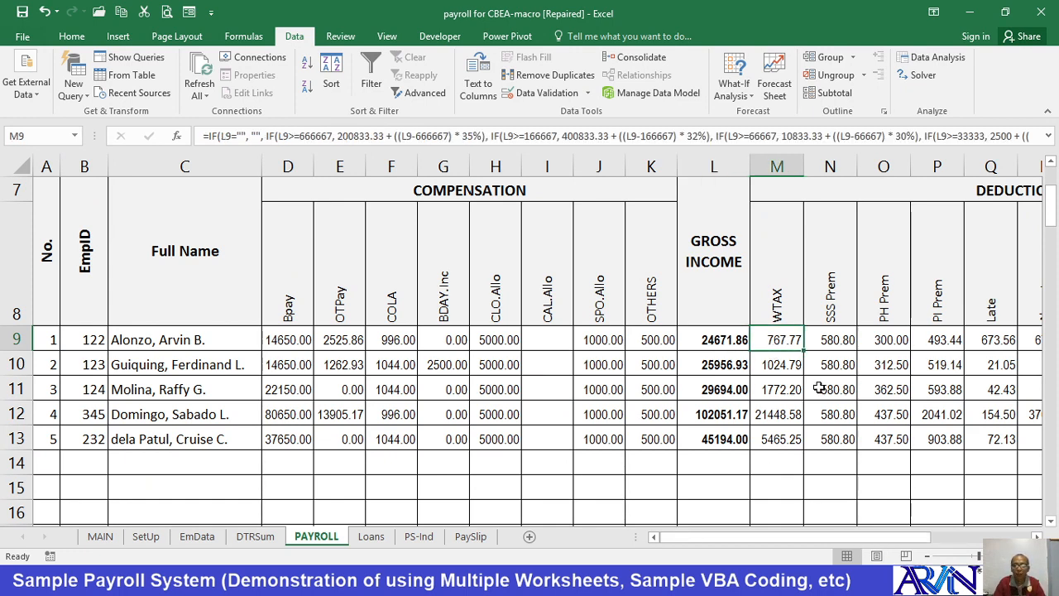
left_click(1037, 536)
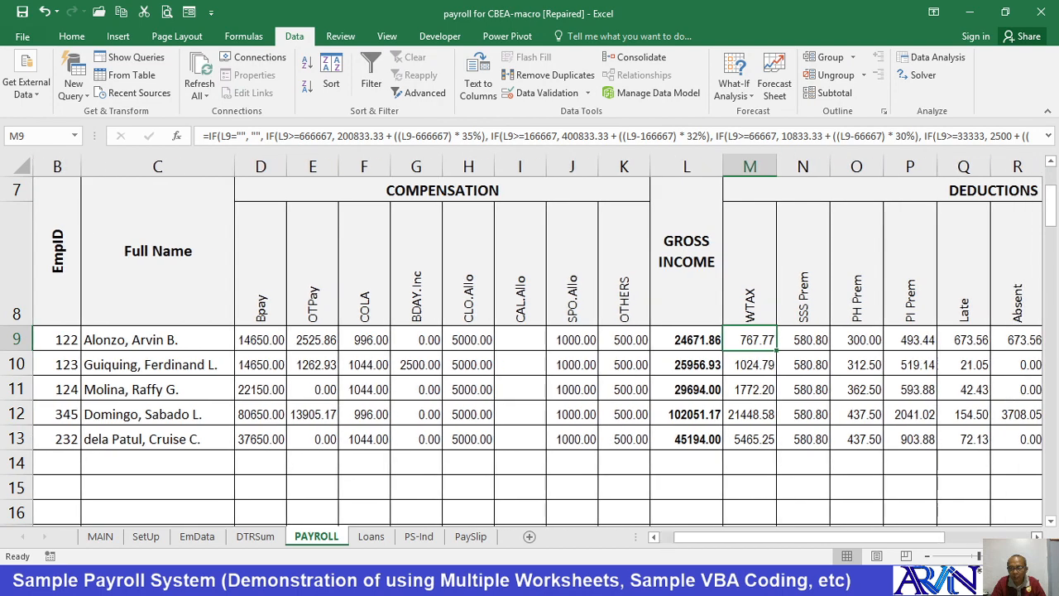
left_click(1036, 536)
left_click(1025, 537)
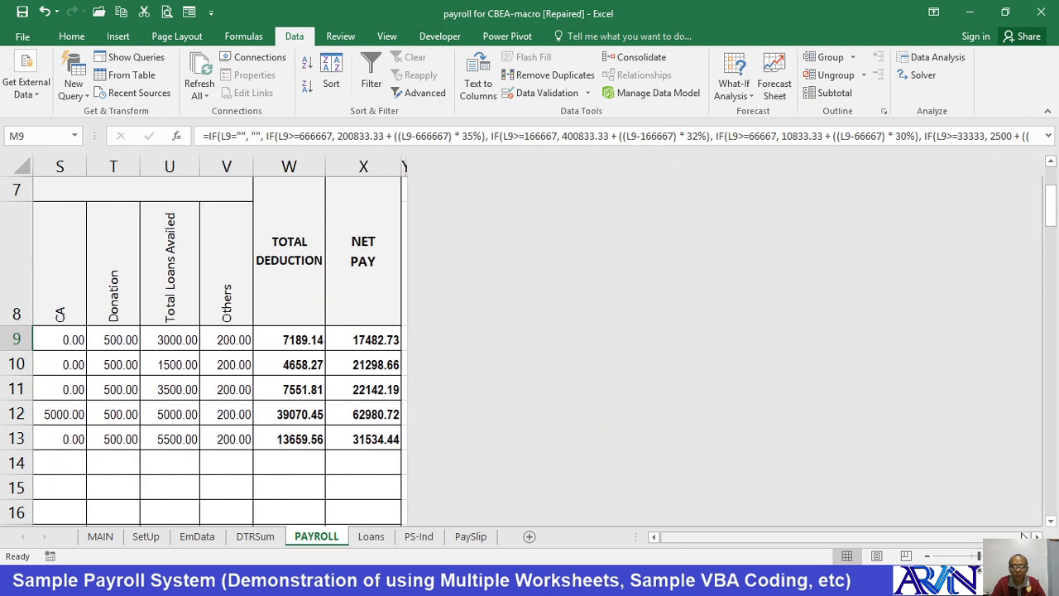
left_click_drag(1023, 538, 969, 540)
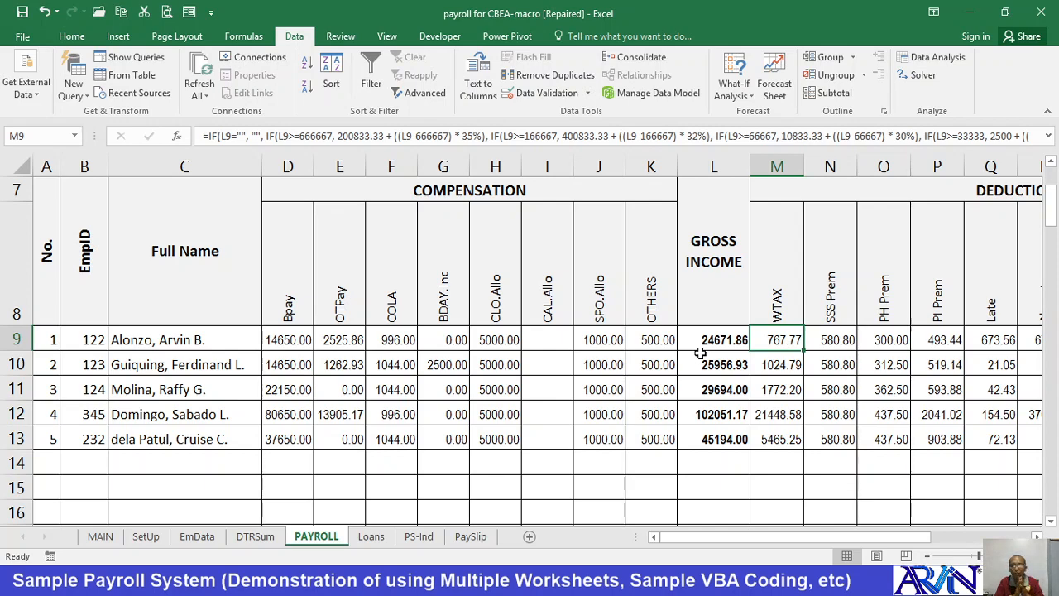
left_click_drag(786, 537, 827, 537)
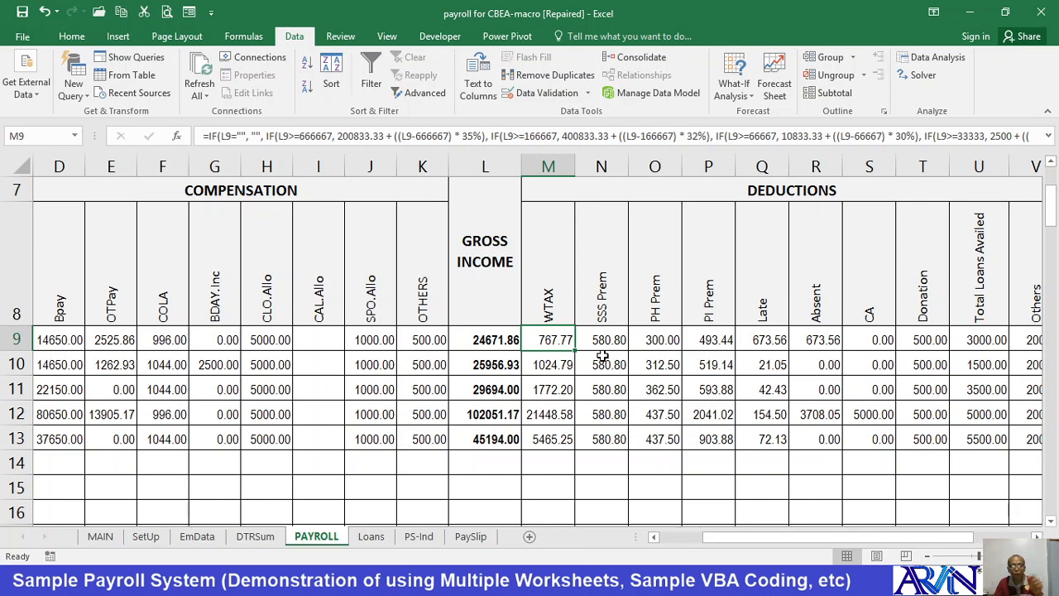
left_click(493, 342)
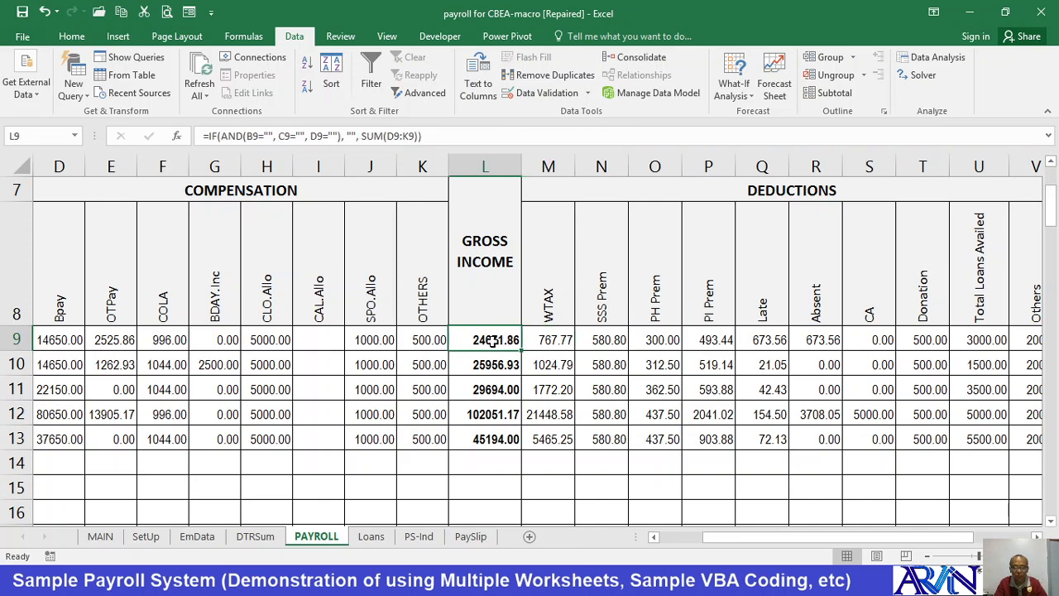
left_click(565, 340)
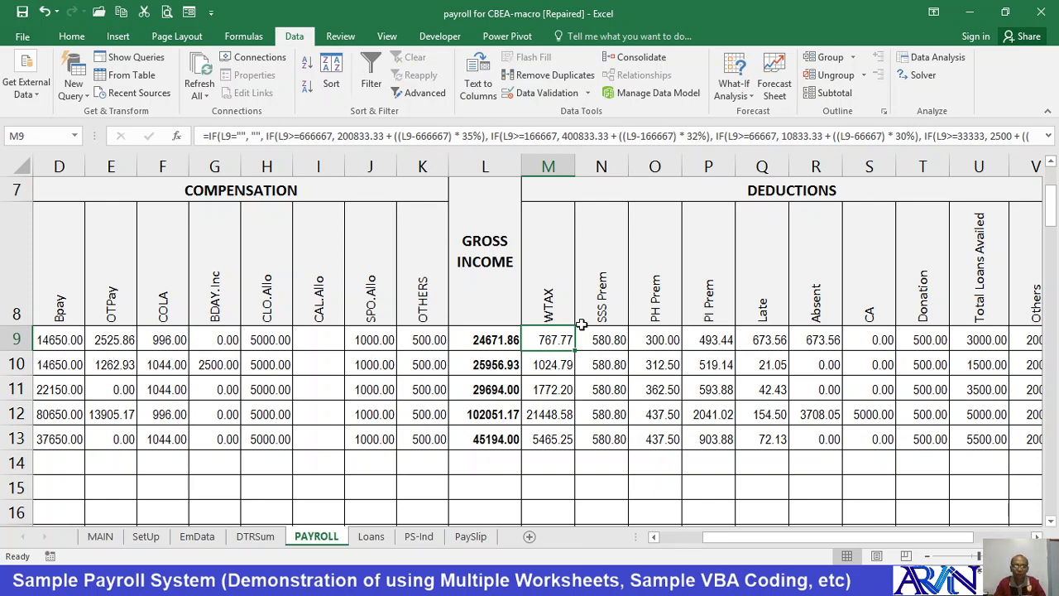
- Bring all the DEDUCTIONS columns into view and examine the blank-gross-income test L9="" in the WTAX formula of M9
left_click(1036, 536)
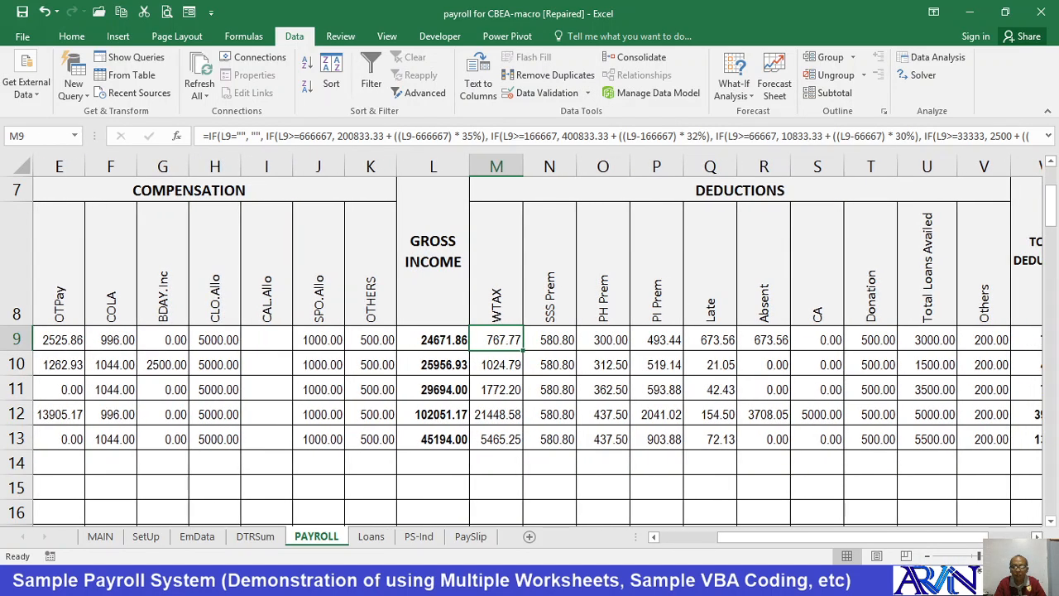
left_click(1036, 536)
left_click(1036, 536)
left_click(1036, 536)
left_click(1037, 536)
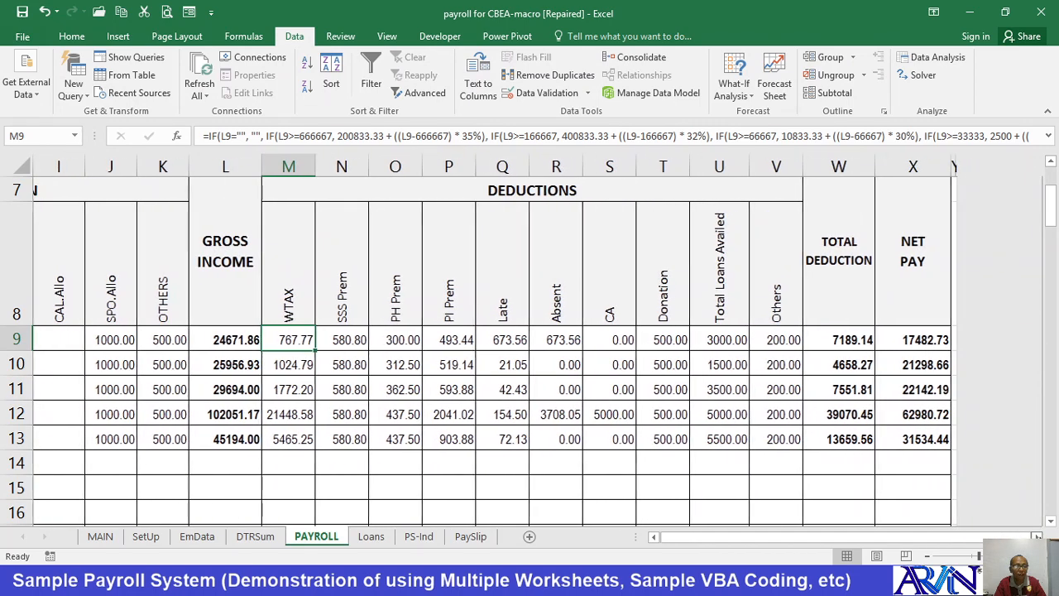
left_click(1036, 536)
left_click(1036, 536)
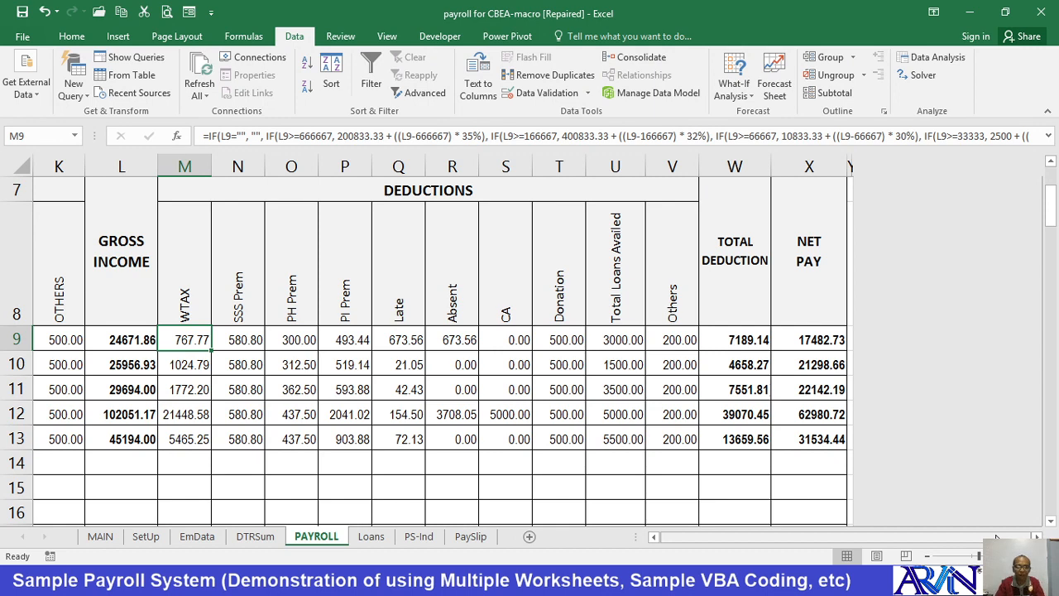
key("F2")
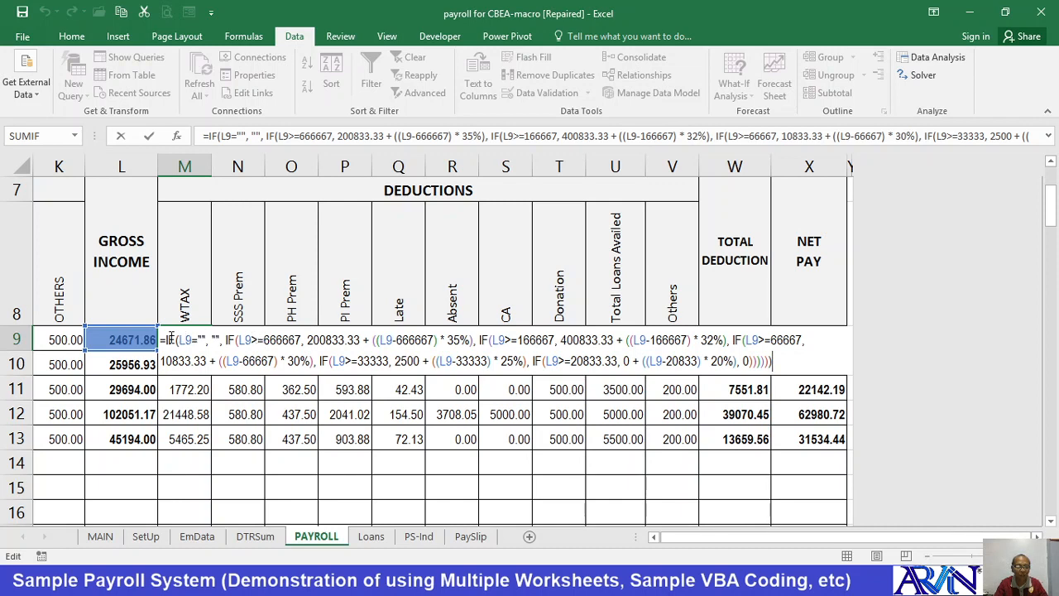
left_click_drag(181, 340, 221, 339)
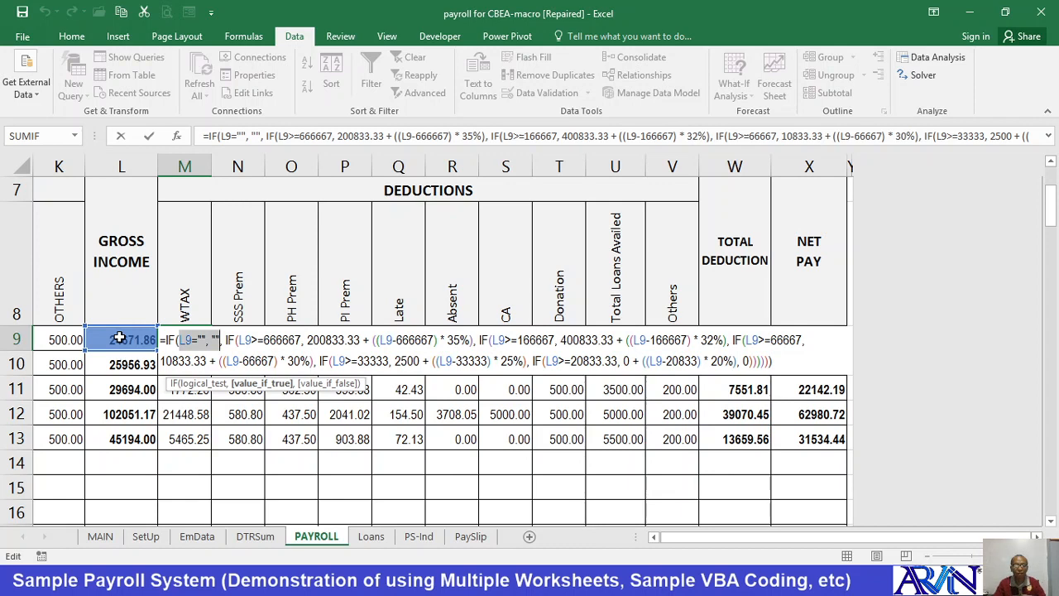
key("Right")
key("Right")
key("Right")
key("Right")
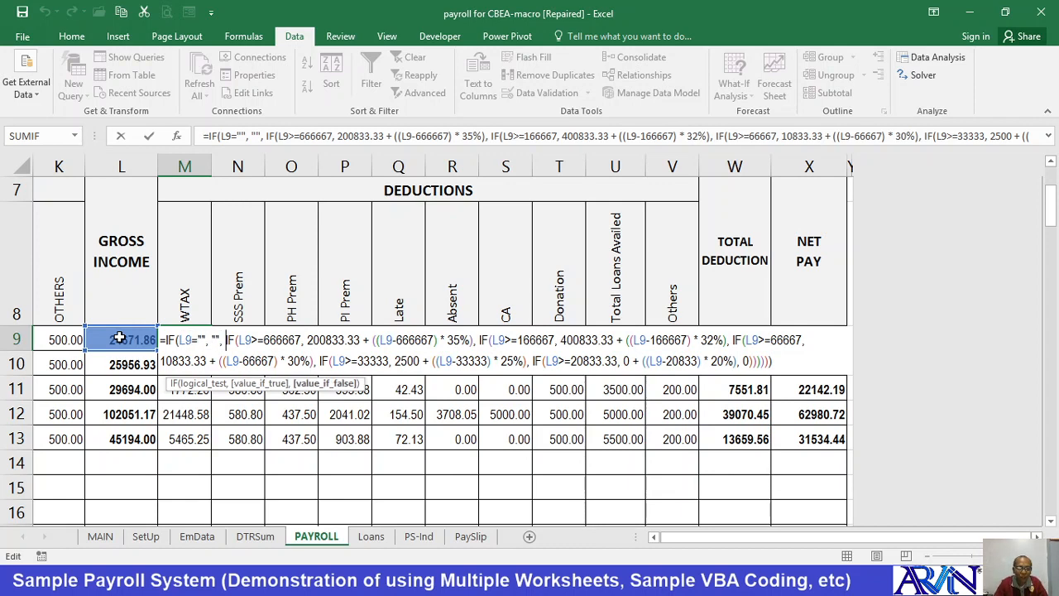
- Examine the highest tax bracket in the M9 formula: the L9>=666667 condition and its 200833.33 + ((L9-666667) * 35%) result
key("Right")
key("shift+Right")
key("shift+Right")
key("shift+Right")
key("shift+Right")
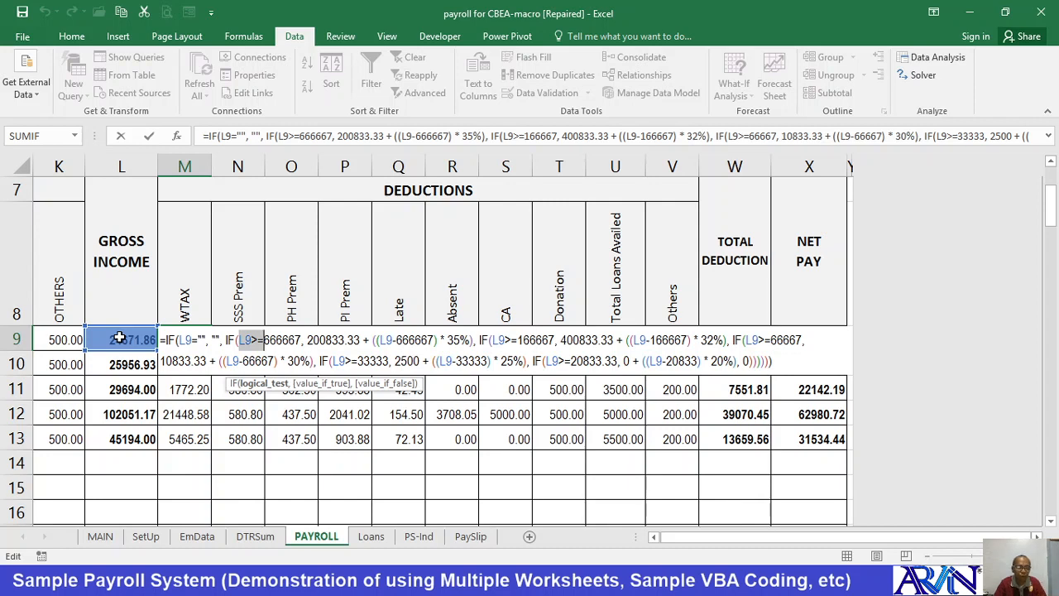
key("Left")
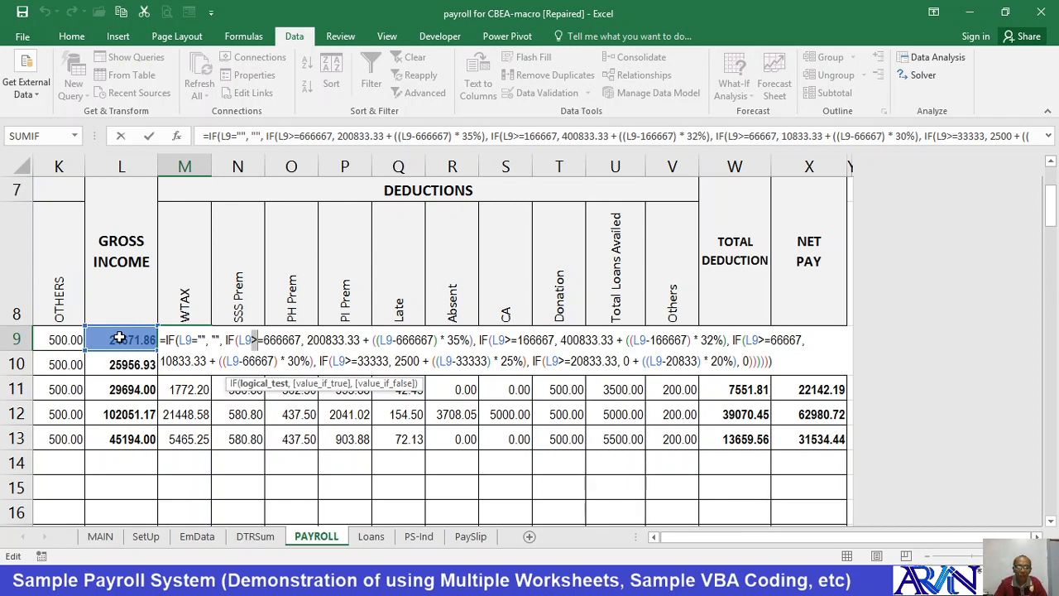
key("Right")
key("Right")
key("Right")
key("Right")
key("Right")
key("Right")
key("Right")
key("Right")
key("Right")
key("Right")
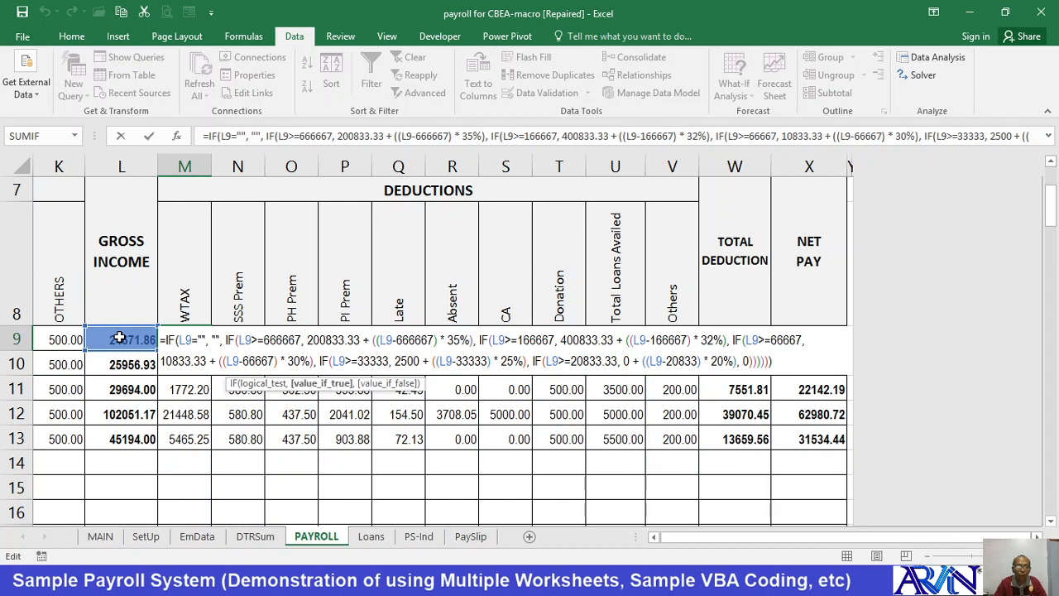
key("shift+Right")
key("shift+Right")
key("shift+Right")
key("shift+Right")
key("shift+Right")
key("shift+Right")
key("shift+Right")
key("shift+Right")
key("shift+Right")
key("shift+Right")
key("shift+Right")
key("shift+Right")
key("shift+Right")
key("shift+Right")
key("shift+Right")
key("shift+Right")
key("shift+Right")
key("shift+Right")
key("shift+Right")
key("shift+Right")
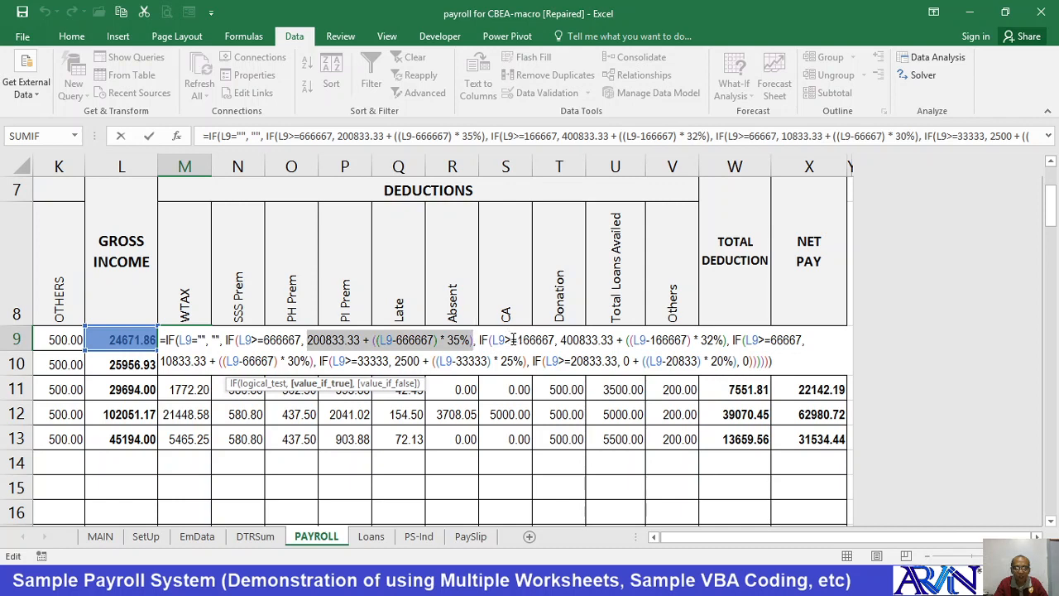
- Examine the 166667, 66667, 33333 and 20833.33 brackets and the final 0 in the M9 formula, then leave it unchanged
left_click_drag(517, 339, 556, 339)
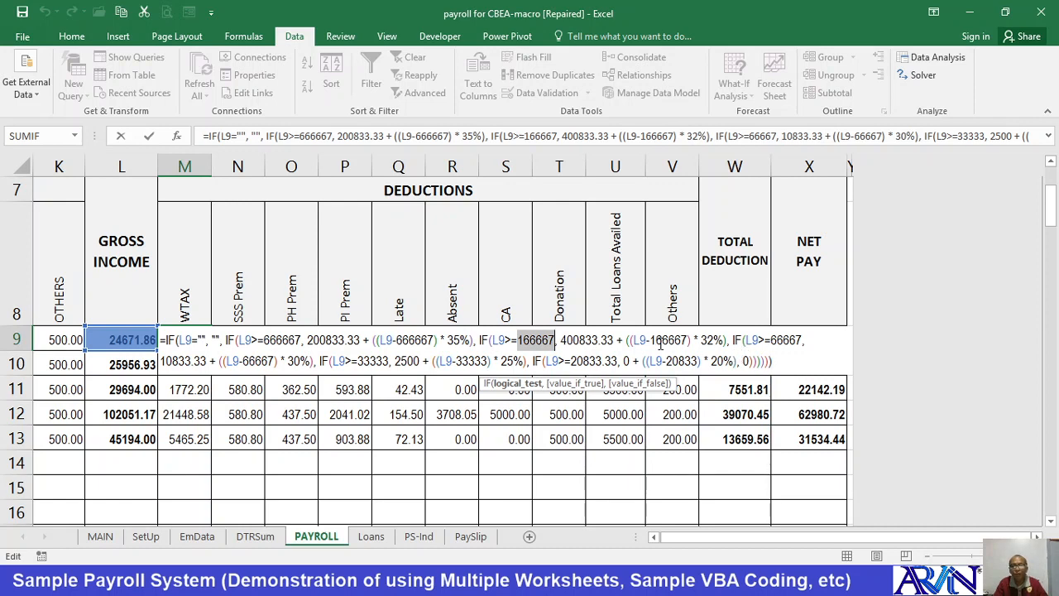
left_click_drag(733, 339, 803, 339)
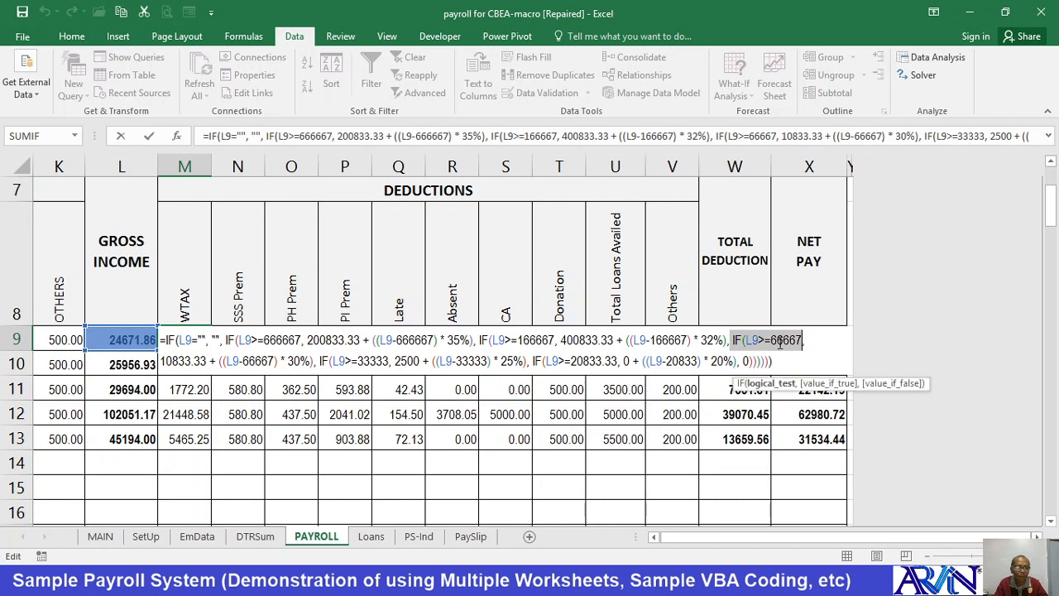
left_click_drag(328, 360, 622, 361)
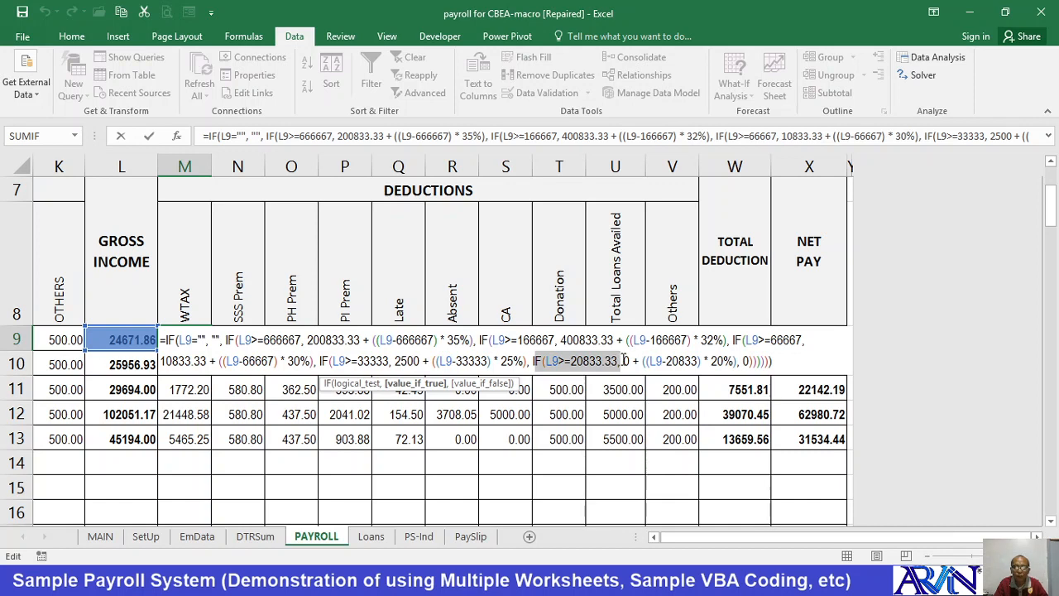
left_click_drag(624, 359, 629, 359)
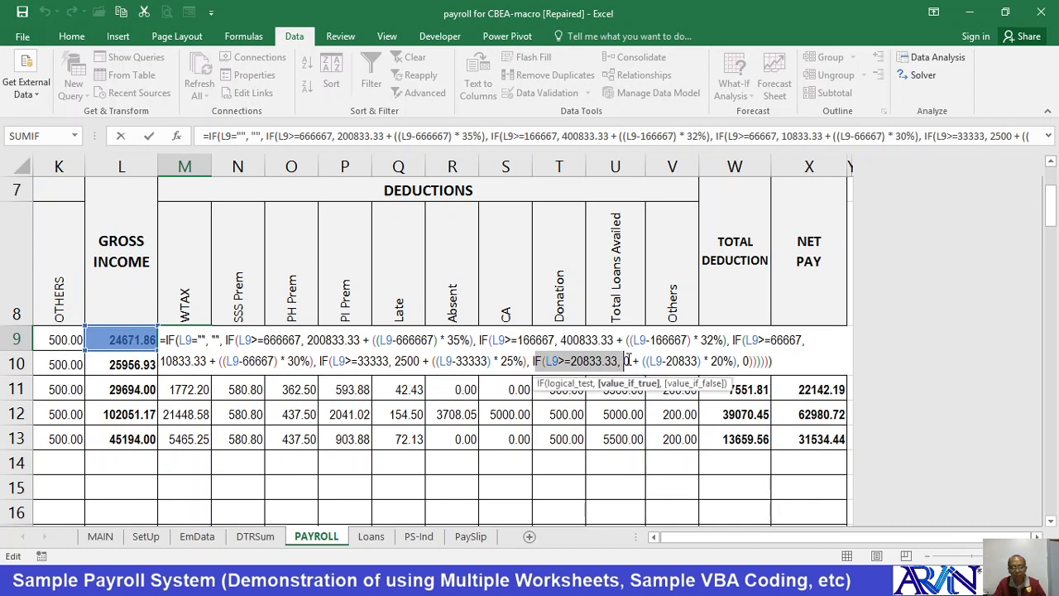
double_click(745, 361)
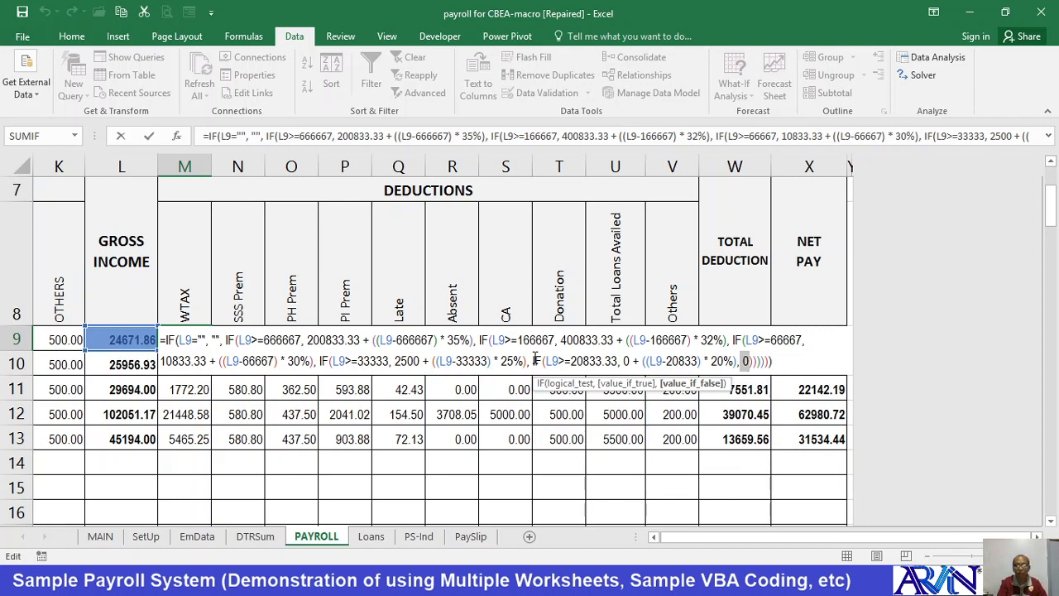
key("Return")
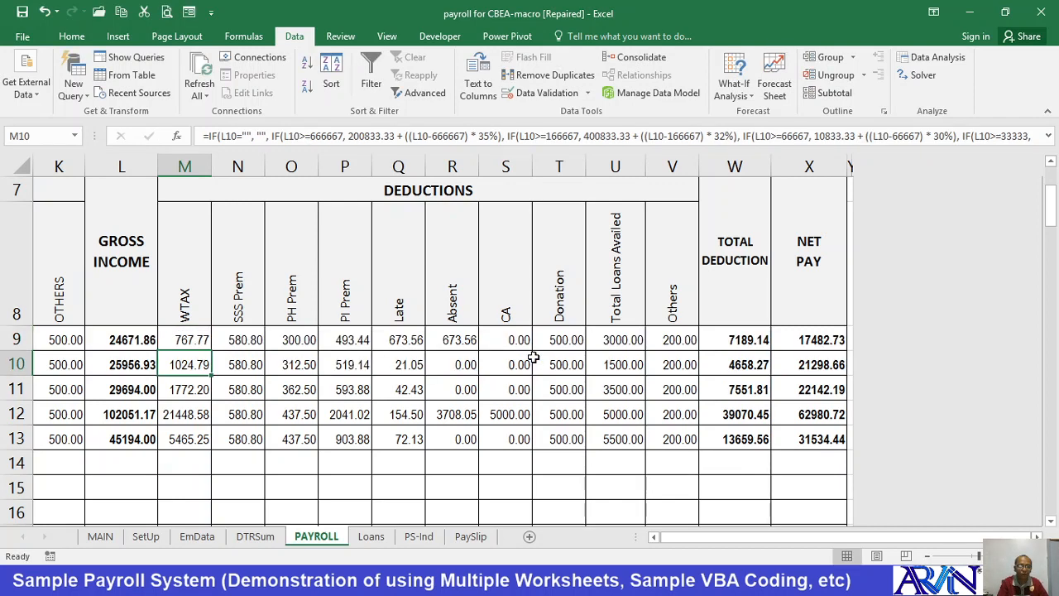
key("Up")
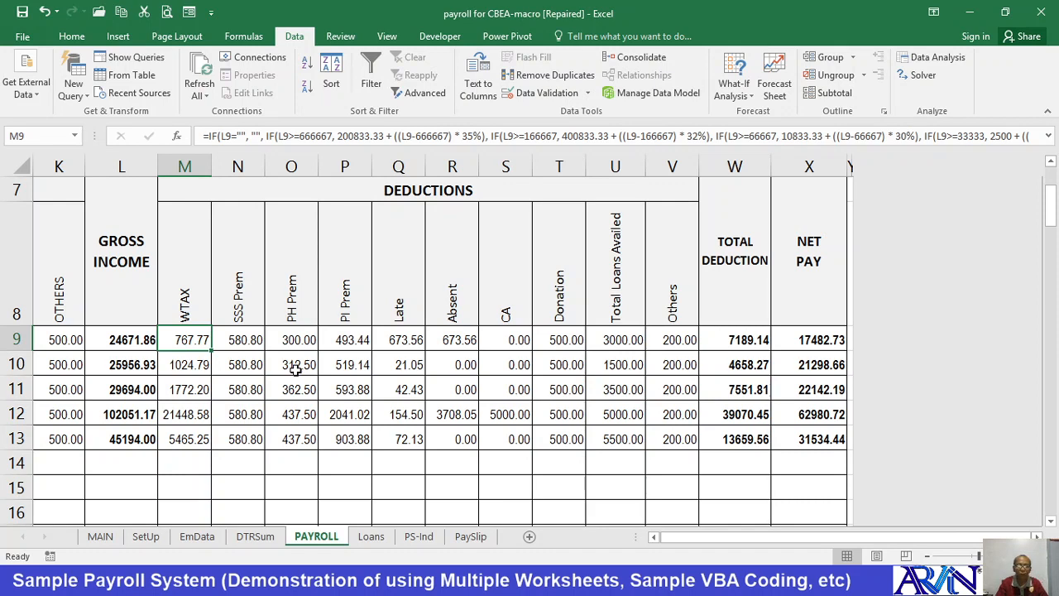
- Reopen the WTAX formula in M9, examine the 20% rate of its lowest bracket and close it unchanged
key("F2")
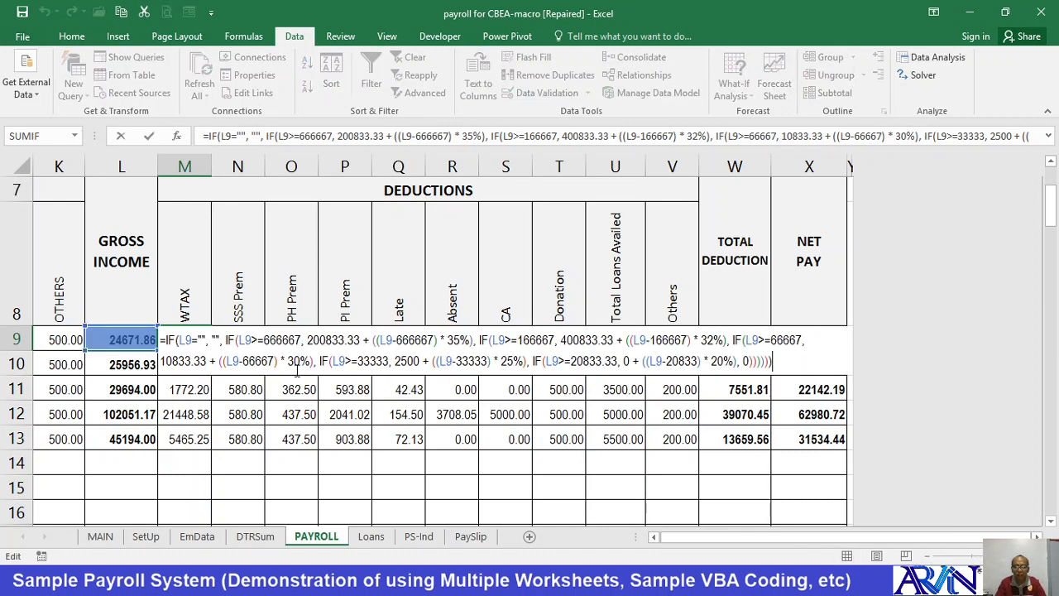
key("Left")
key("Left")
key("Left")
key("Left")
key("Left")
key("Left")
key("Left")
key("Left")
key("Left")
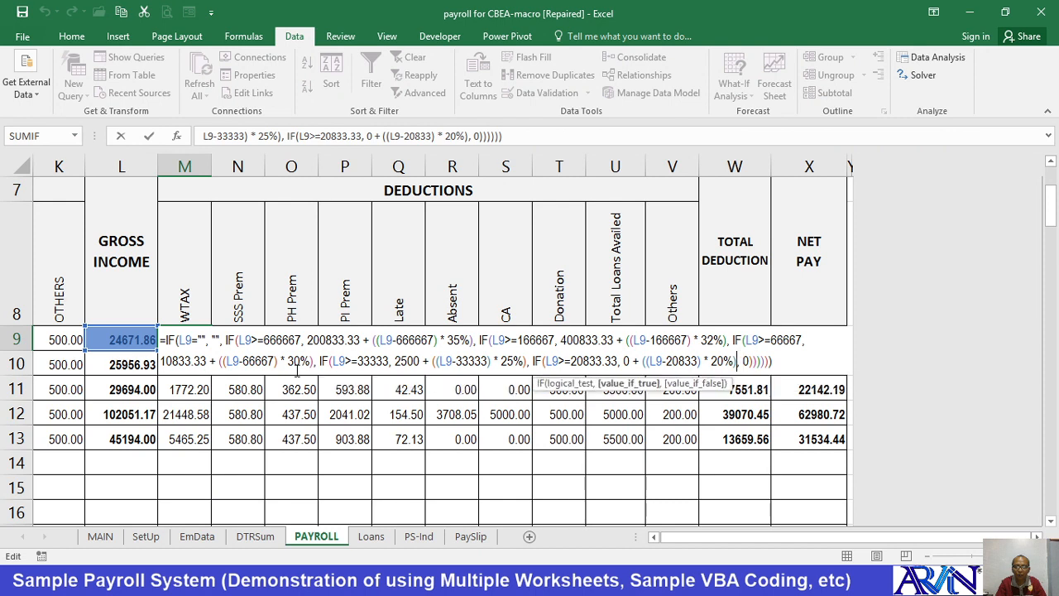
key("shift+Left")
key("shift+Left")
key("shift+Left")
key("shift+Left")
key("shift+Left")
key("shift+Left")
key("shift+Left")
key("shift+Left")
key("shift+Left")
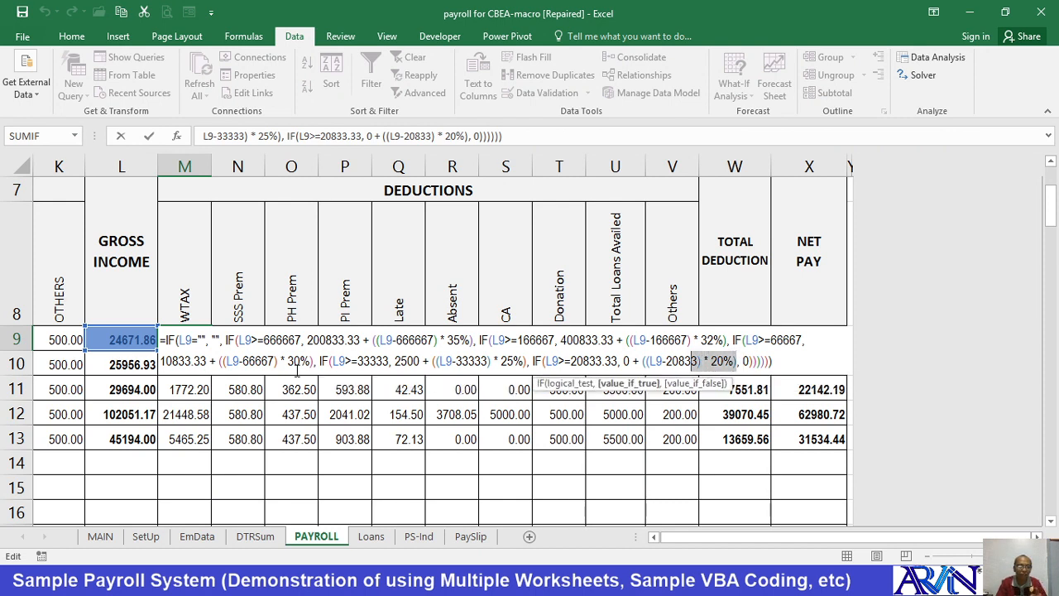
key("Return")
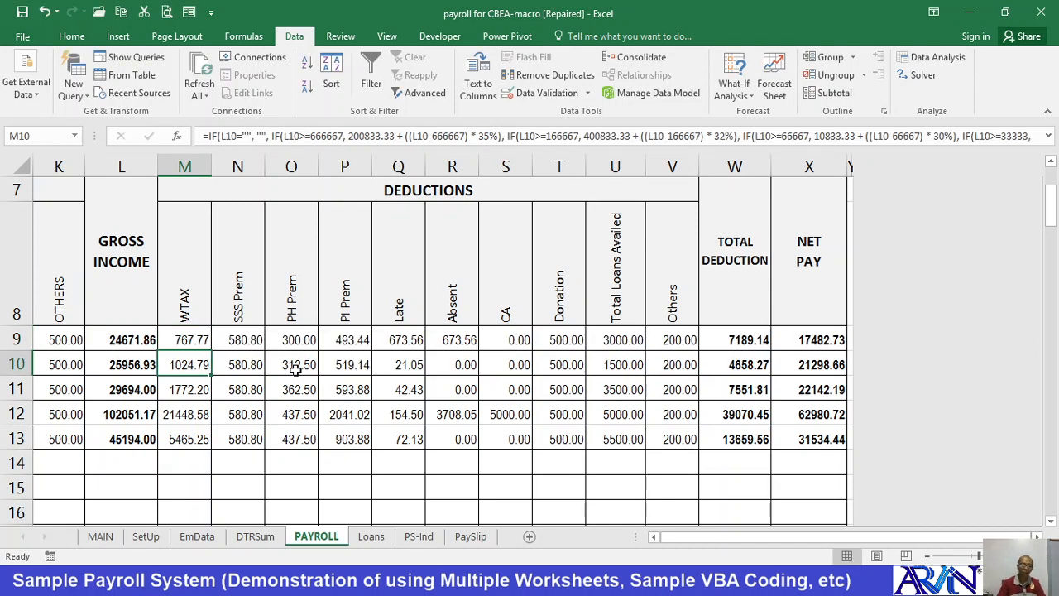
key("Up")
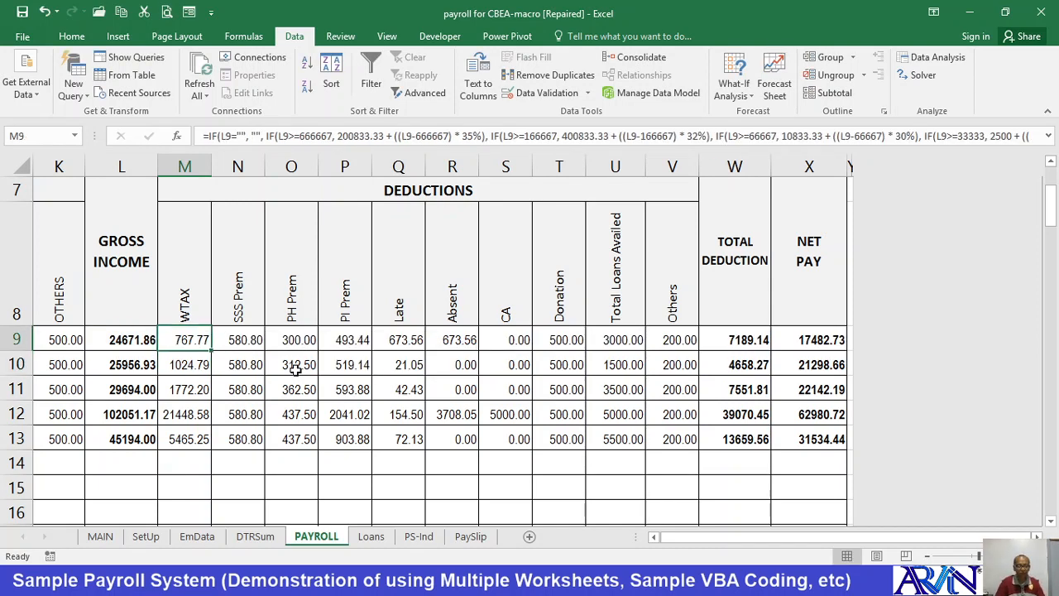
- Open the SSS Prem formula in N9 and examine its VLOOKUP range SetUp!$I$17:$N$47 and column index 4
key("Right")
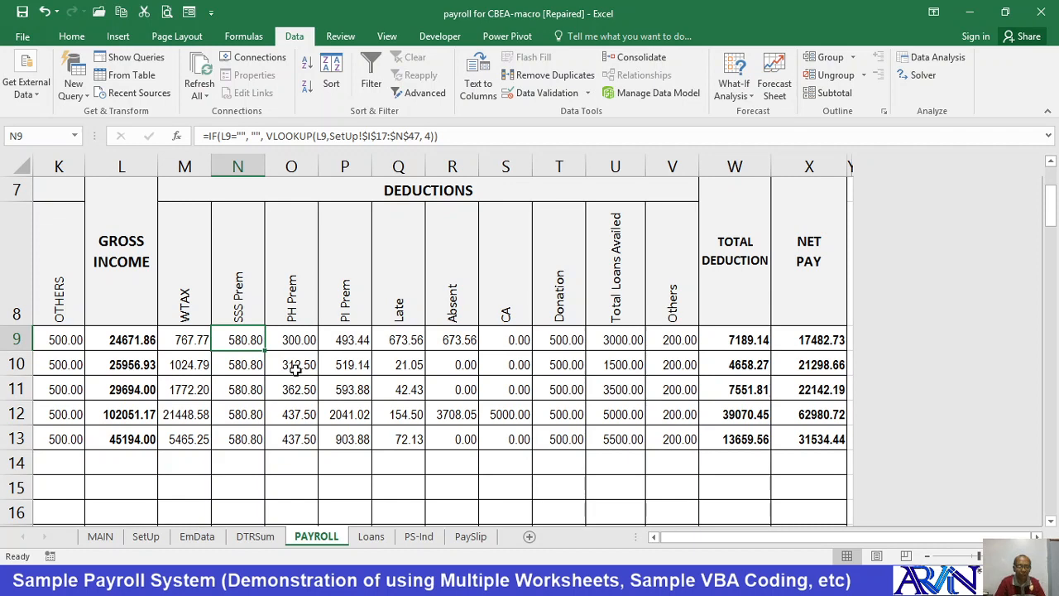
key("F2")
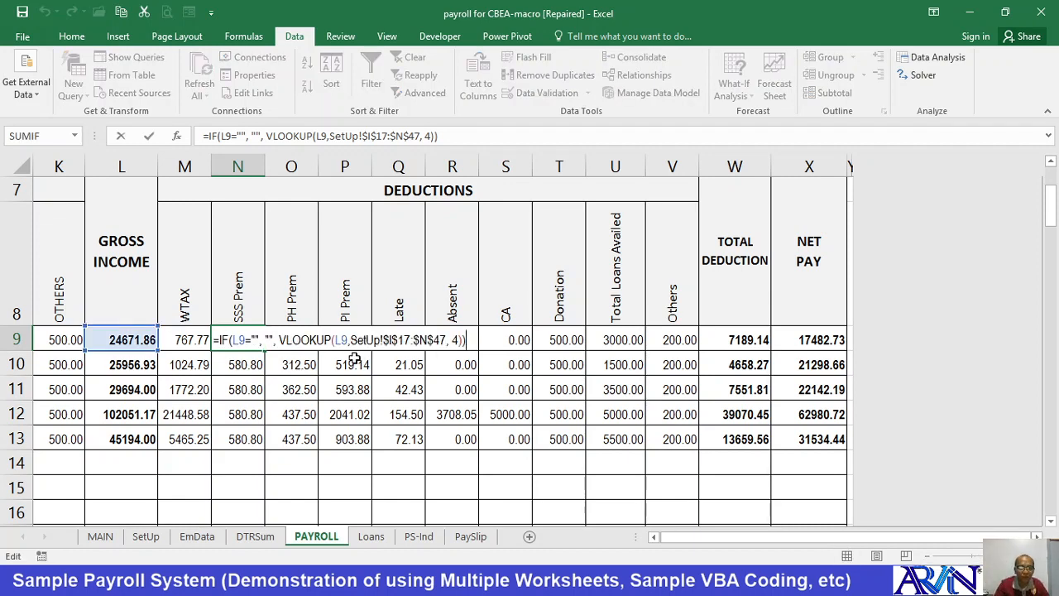
left_click_drag(350, 342, 445, 342)
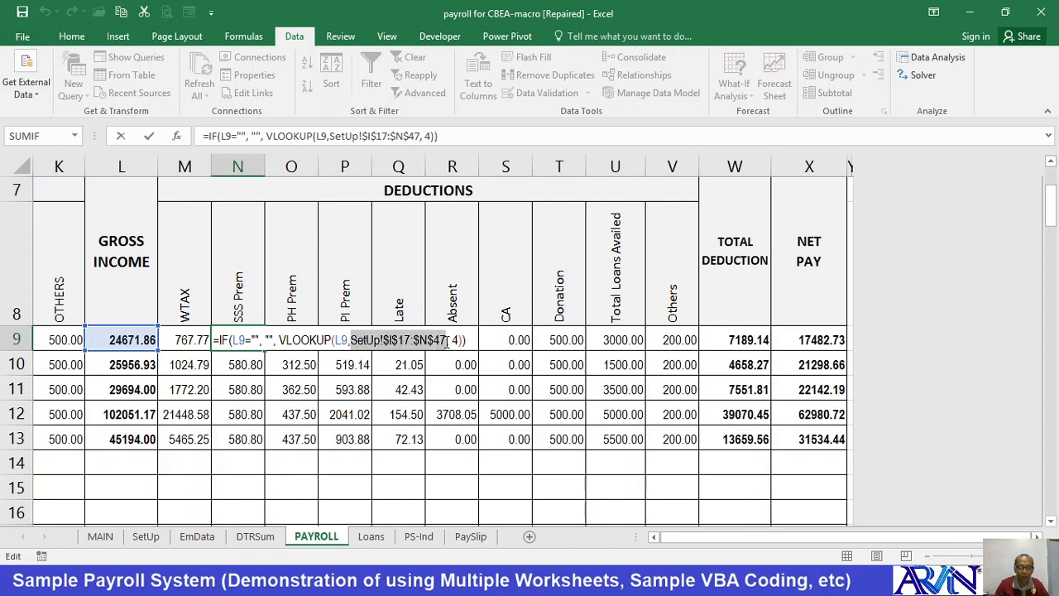
left_click_drag(447, 342, 457, 341)
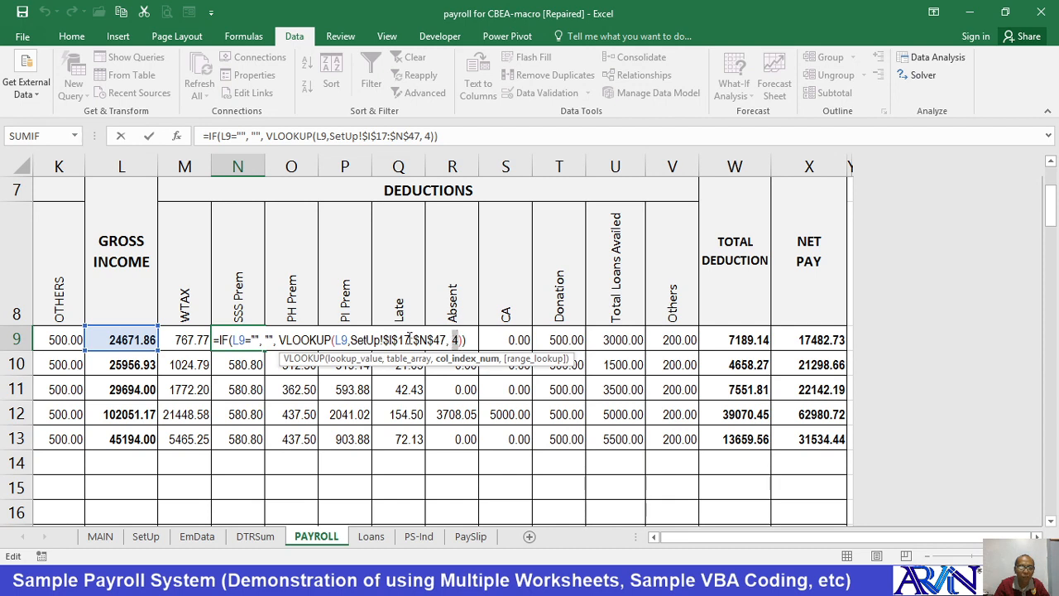
- Trace the lookup range I17:N47 of the SSS CONTRIBUTION TABLE on SetUp, then close the N9 formula with its column index 4
left_click(147, 536)
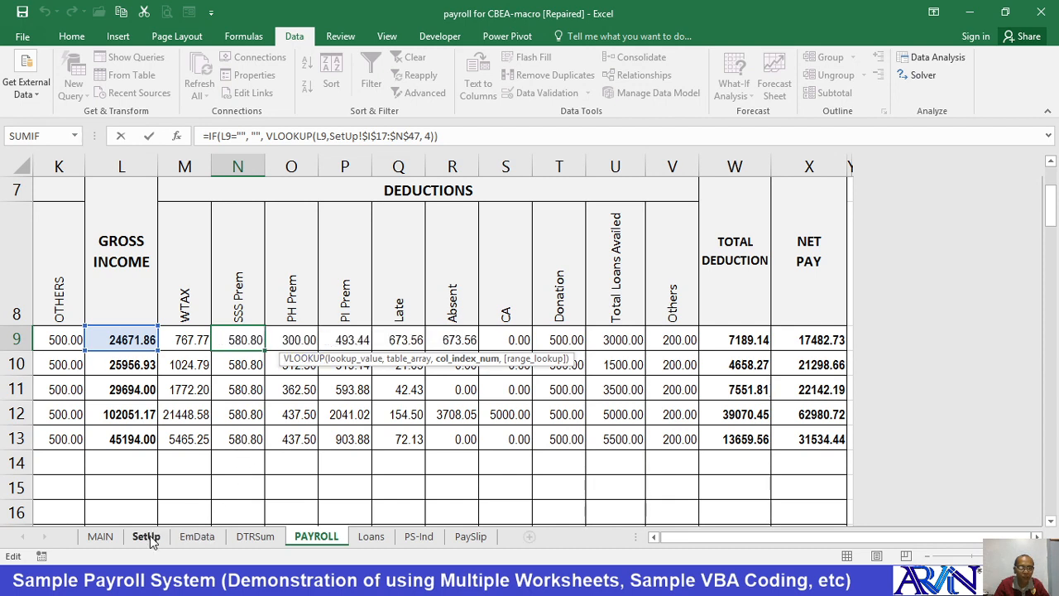
scroll(288, 449, "down", 1)
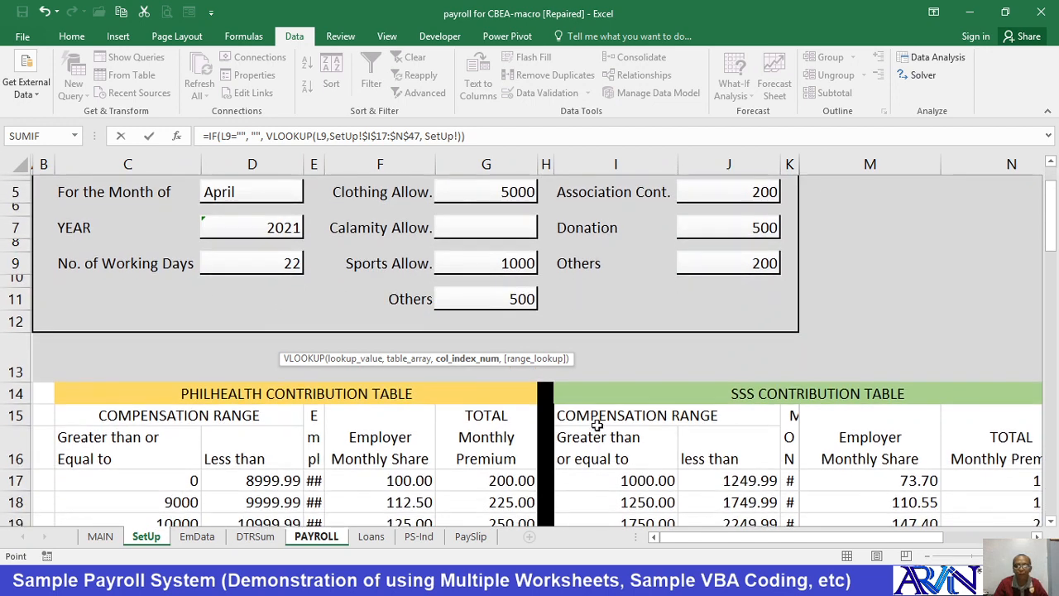
scroll(579, 472, "down", 1)
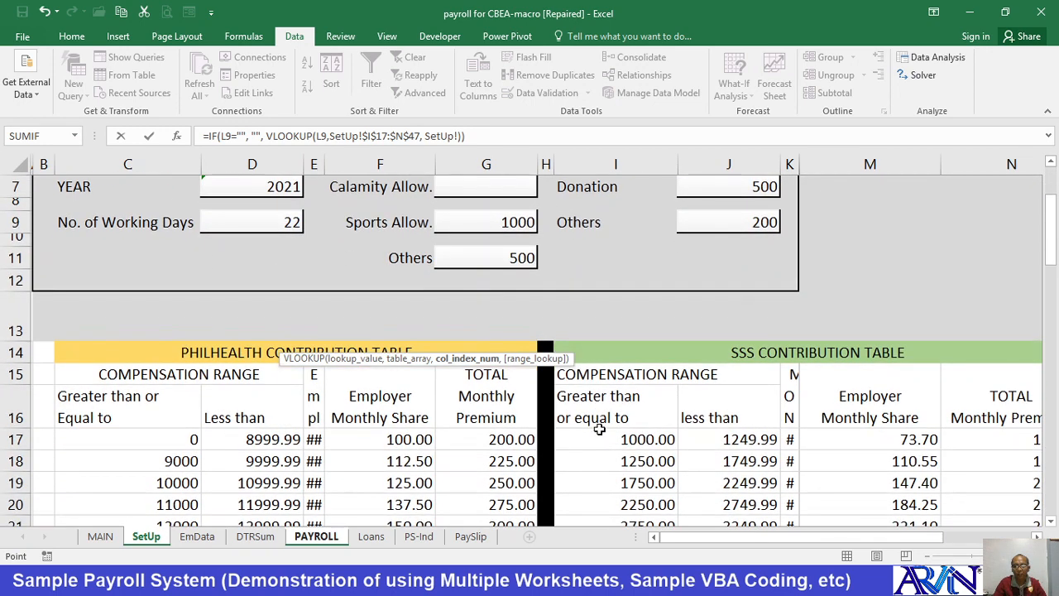
left_click(635, 441)
left_click_drag(635, 445, 952, 444)
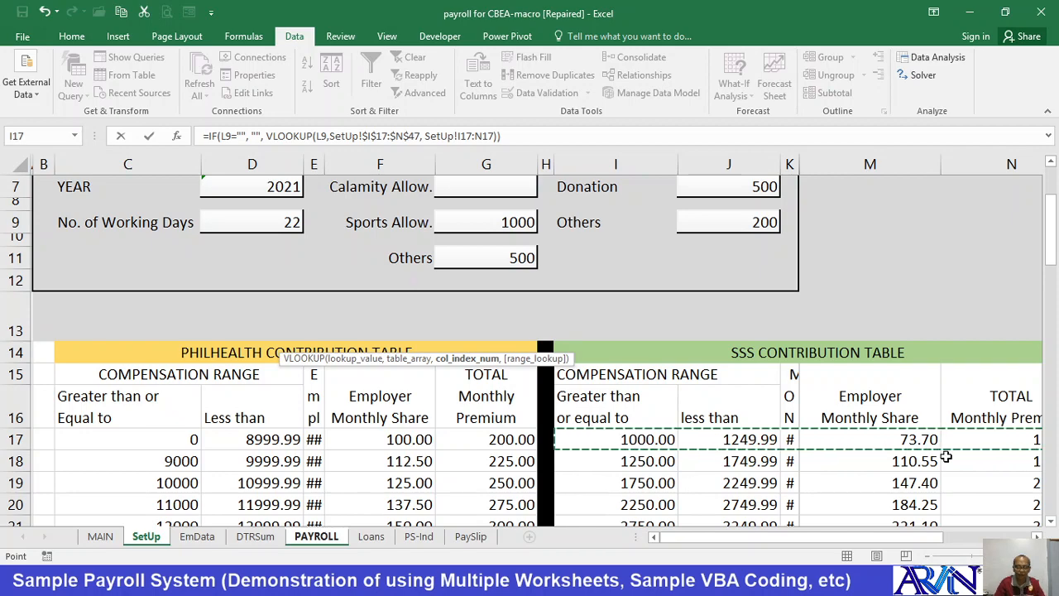
key("shift+Down")
key("shift+Down")
key("shift+Down")
key("shift+Down")
key("shift+Down")
key("shift+Down")
key("shift+Down")
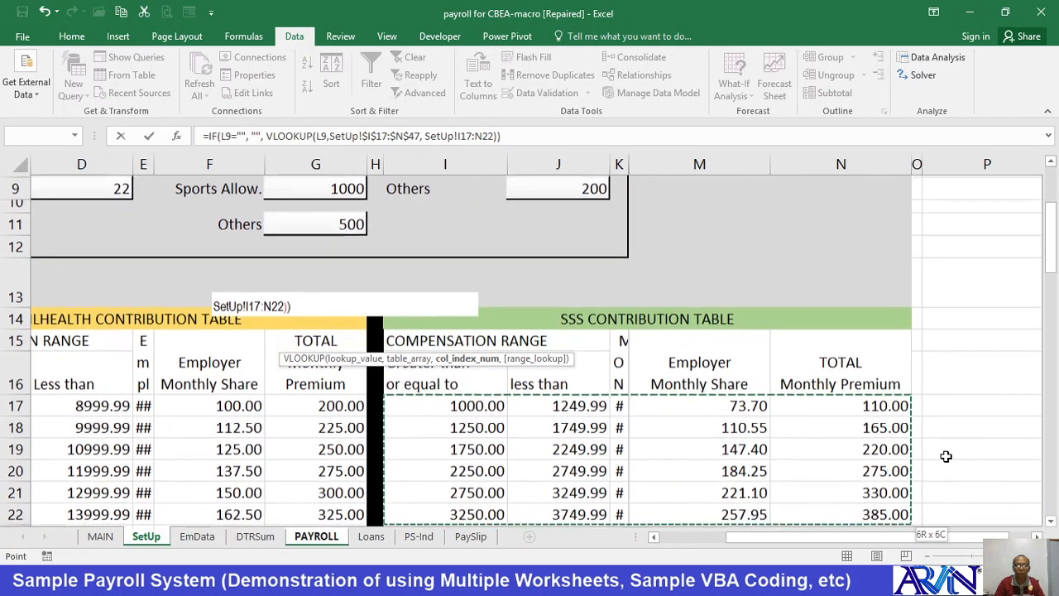
key("shift+Down")
key("shift+Down")
key("shift+Down")
key("shift+Down")
key("shift+Down")
key("shift+Down")
key("shift+Down")
key("shift+Down")
key("shift+Down")
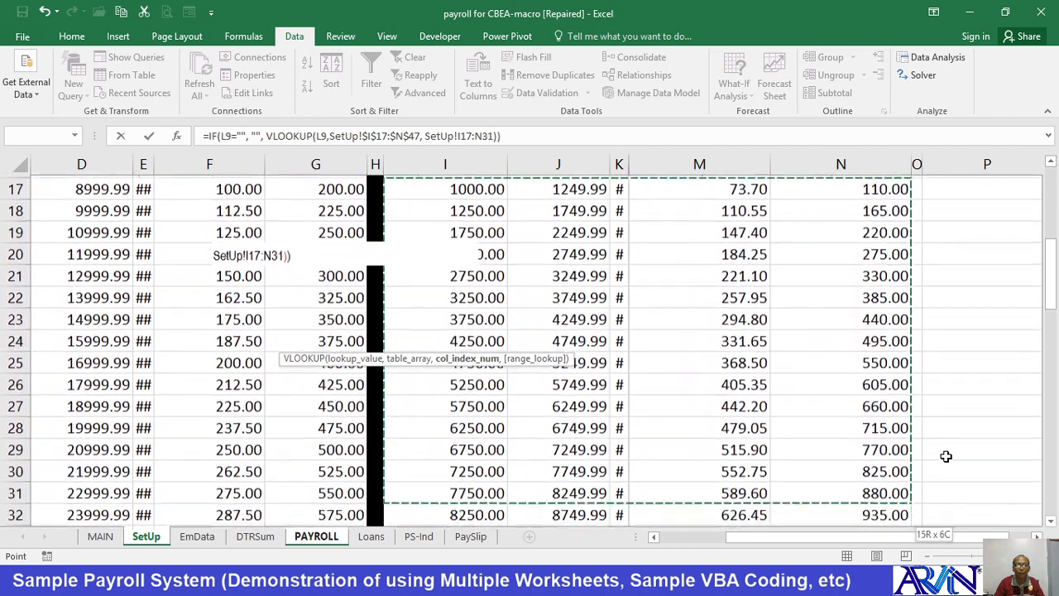
key("shift+Down")
key("shift+Down")
key("shift+Down")
key("shift+Down")
key("shift+Down")
key("shift+Down")
key("shift+Down")
key("shift+Down")
key("shift+Down")
key("shift+Down")
key("shift+Down")
key("shift+Down")
key("shift+Down")
key("shift+Down")
key("shift+Down")
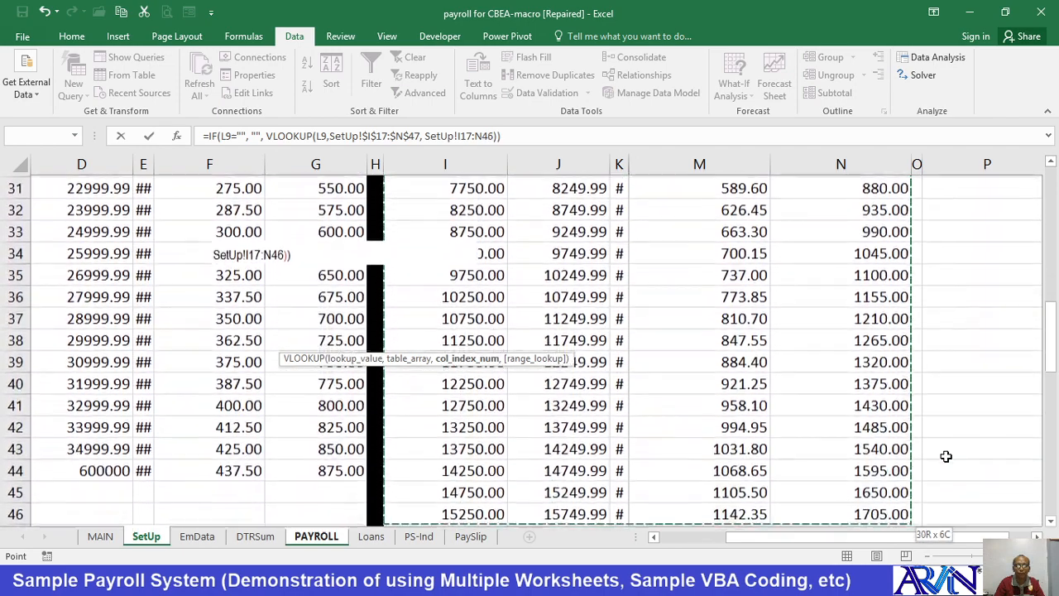
key("shift+Up")
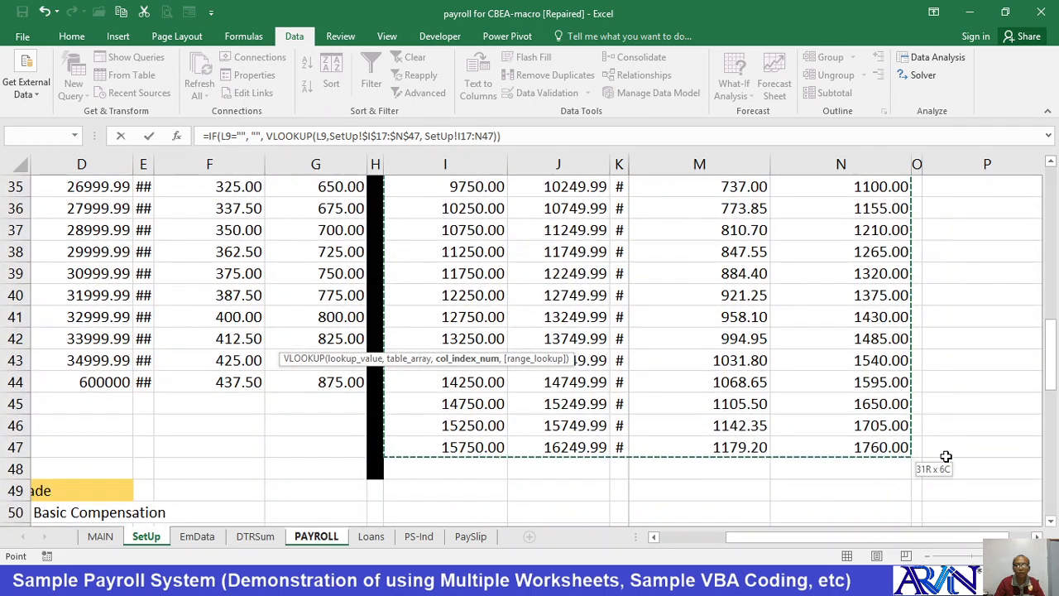
key("Up")
key("Up")
key("Up")
key("Up")
key("Up")
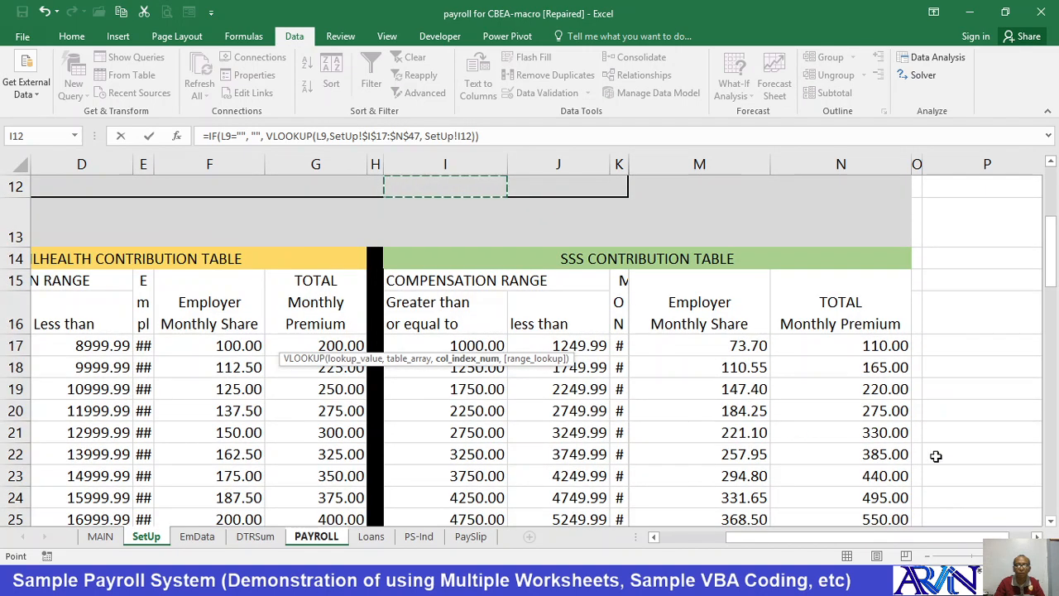
type("4")
key("Return")
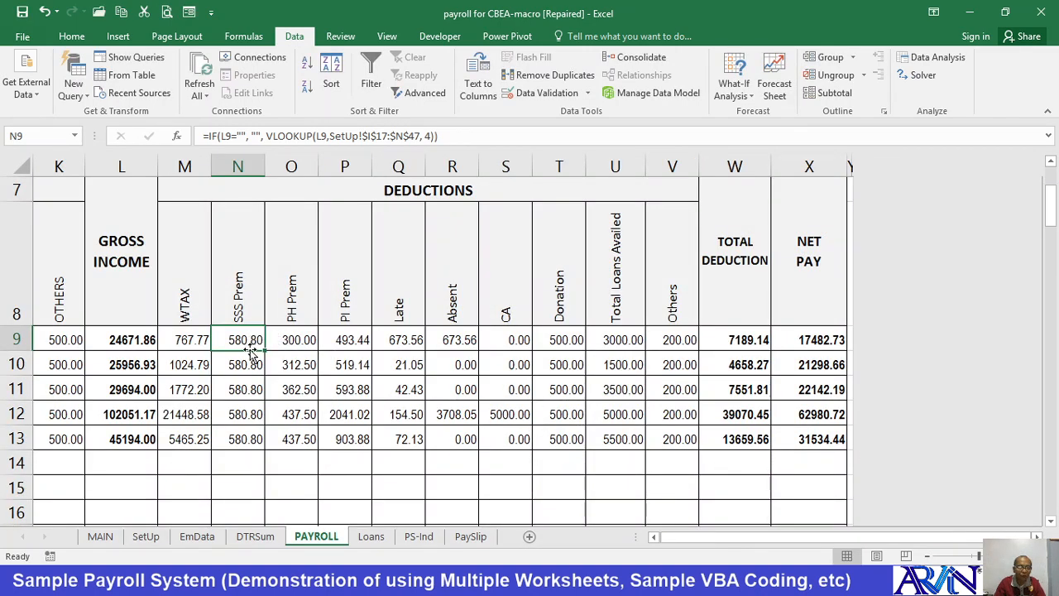
- Examine the bracket rows of the SSS CONTRIBUTION TABLE on SetUp and its Employer Monthly Share column
left_click(146, 536)
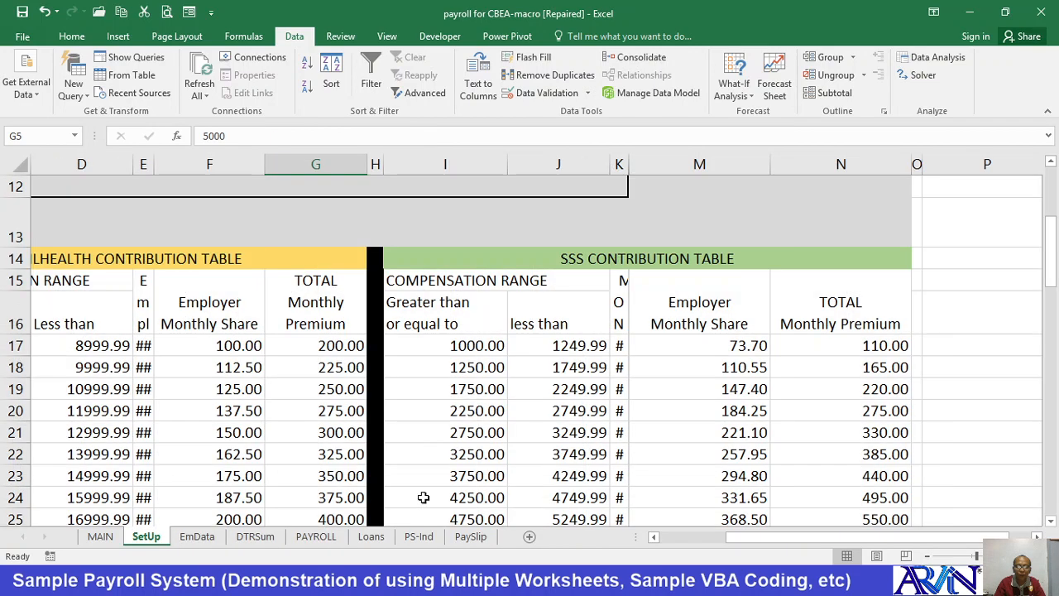
scroll(766, 431, "down", 5)
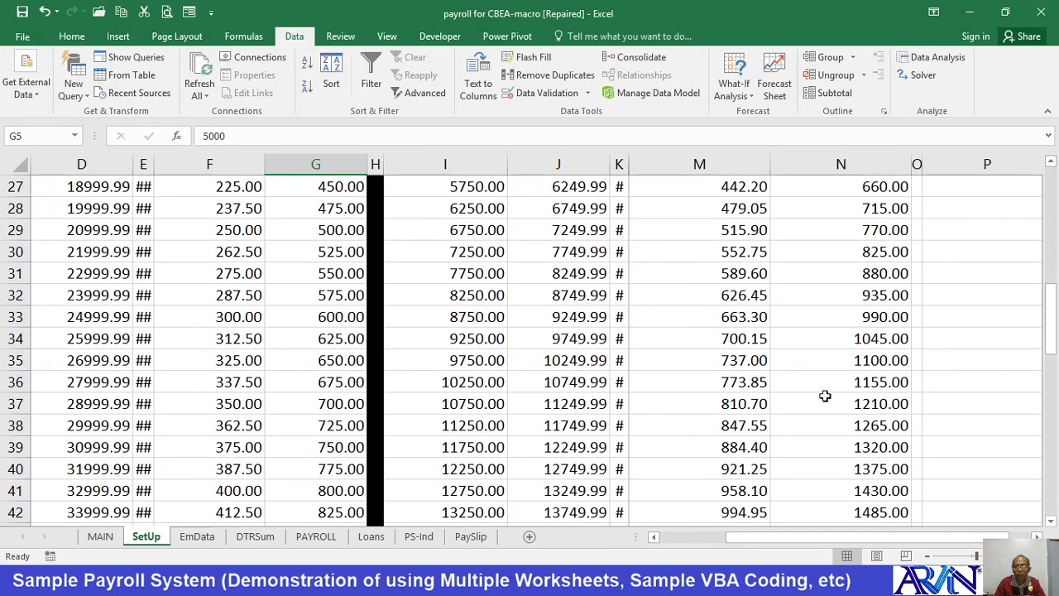
scroll(869, 324, "up", 1)
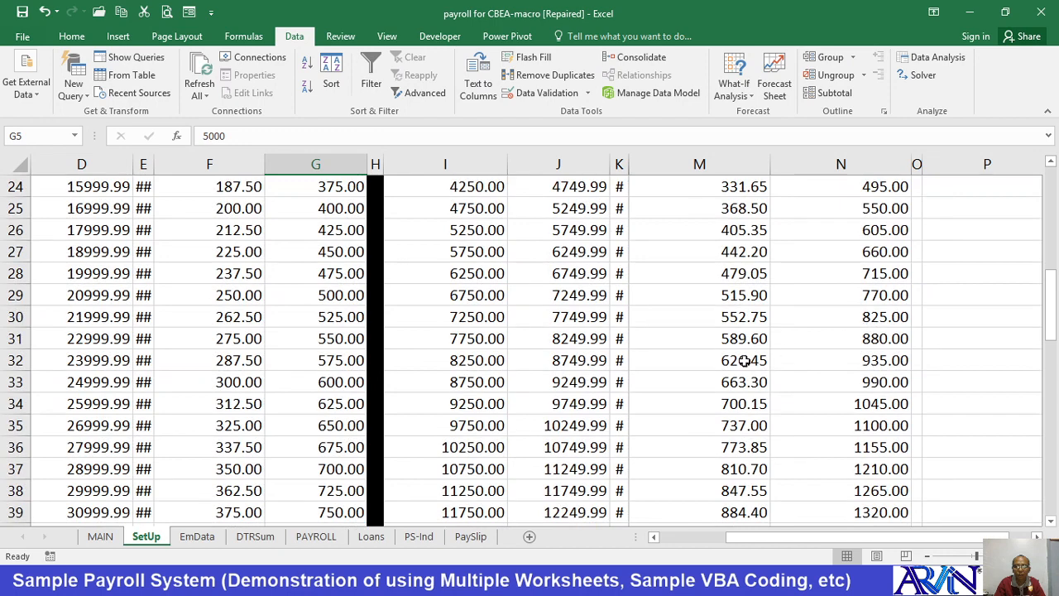
scroll(753, 356, "up", 1)
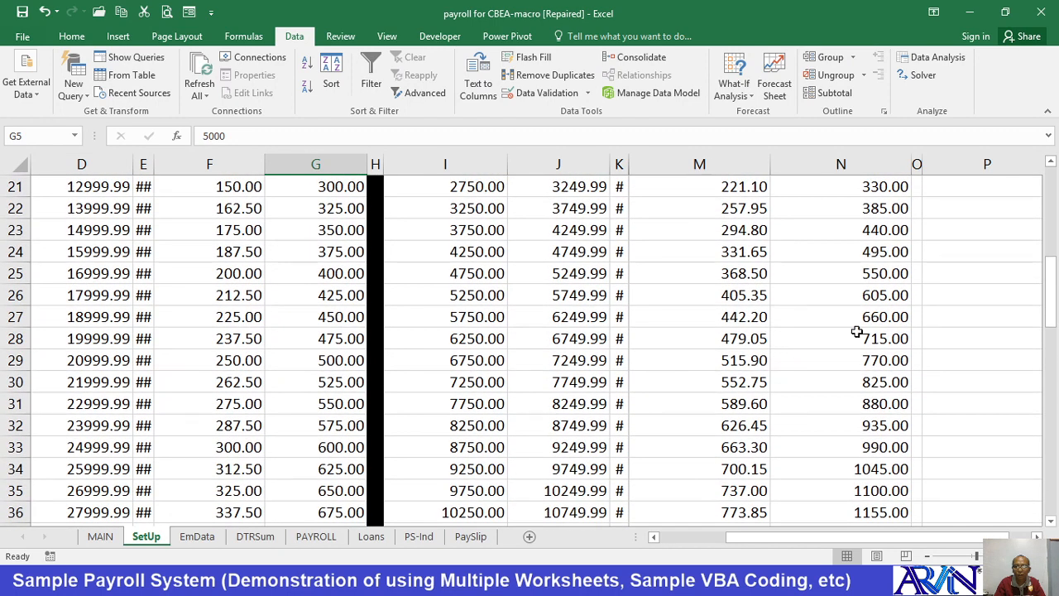
scroll(856, 331, "up", 2)
scroll(849, 337, "down", 1)
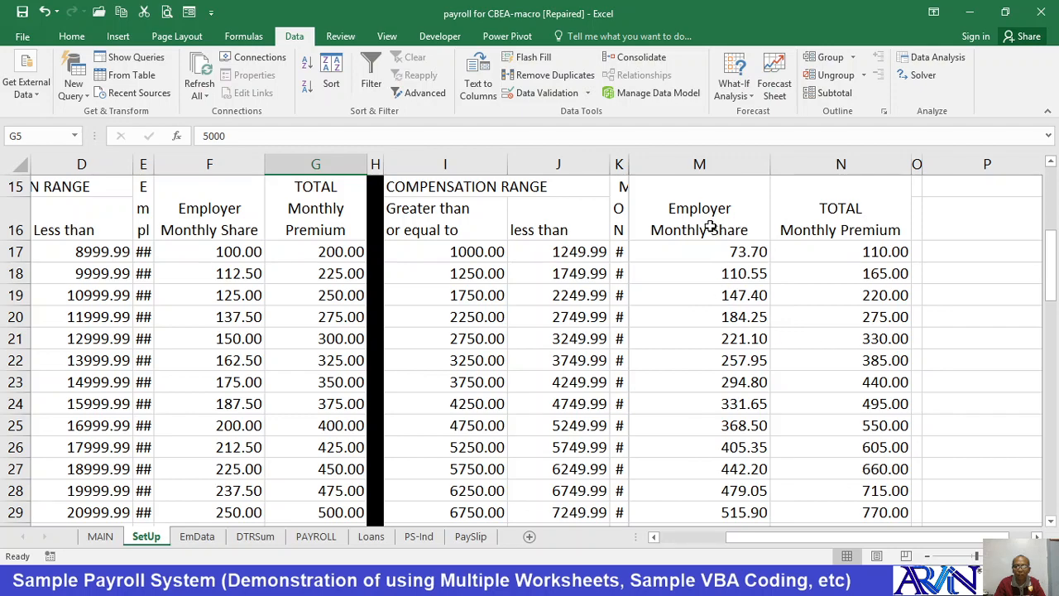
left_click(710, 226)
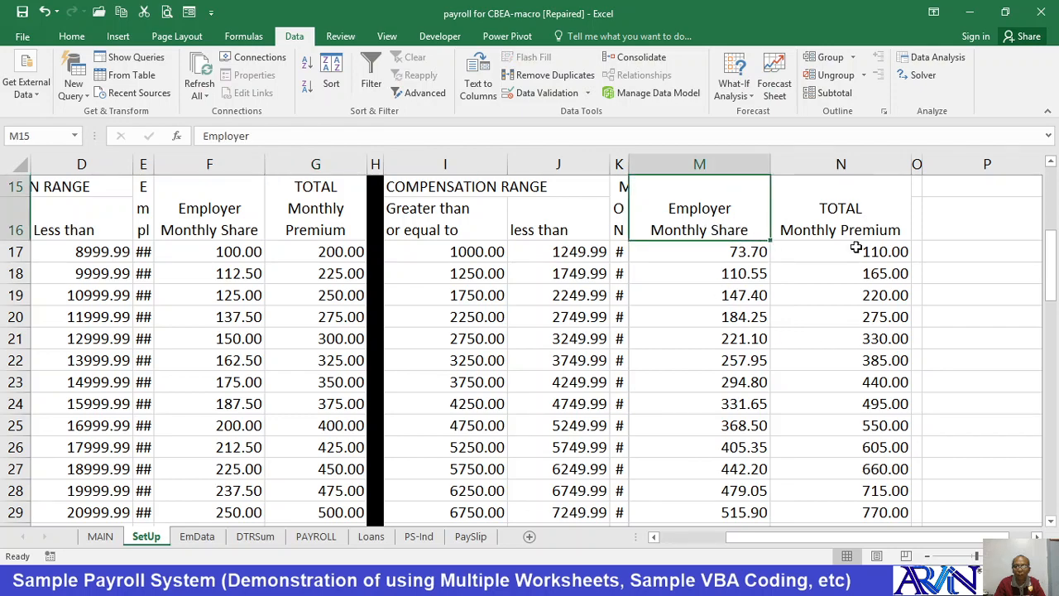
- Examine the TOTAL Monthly Premium column of the SSS table from its heading down to the last bracket in row 47
scroll(853, 253, "up", 1)
left_click(832, 320)
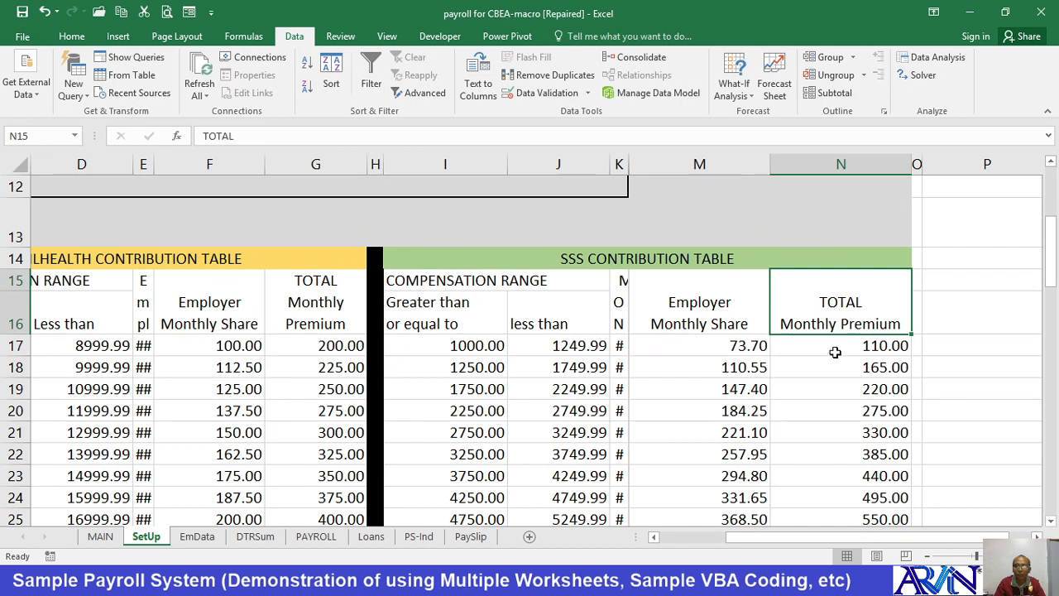
scroll(834, 352, "down", 1)
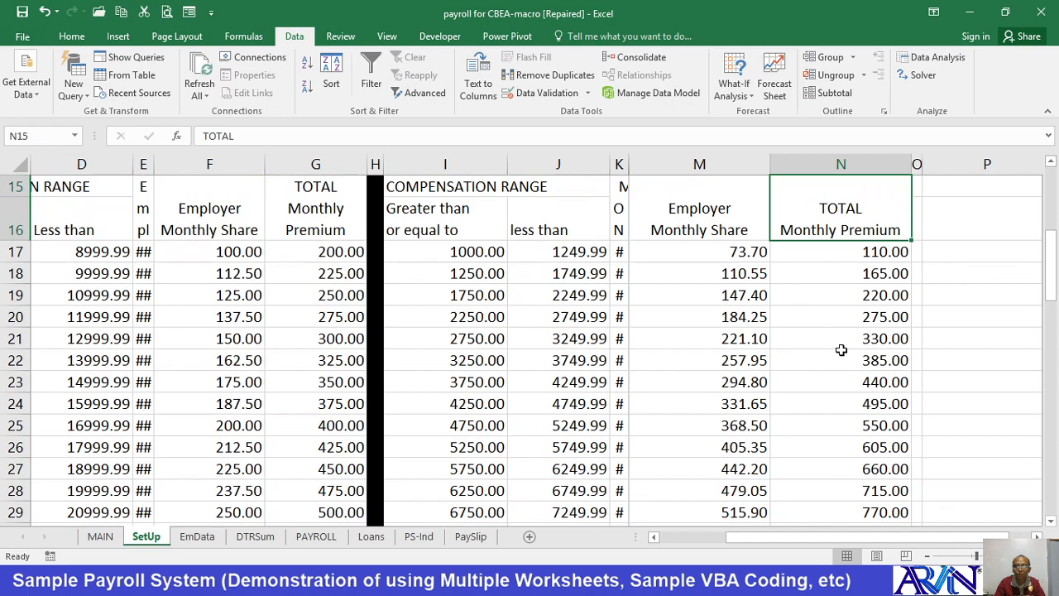
scroll(841, 350, "down", 1)
scroll(842, 349, "down", 5)
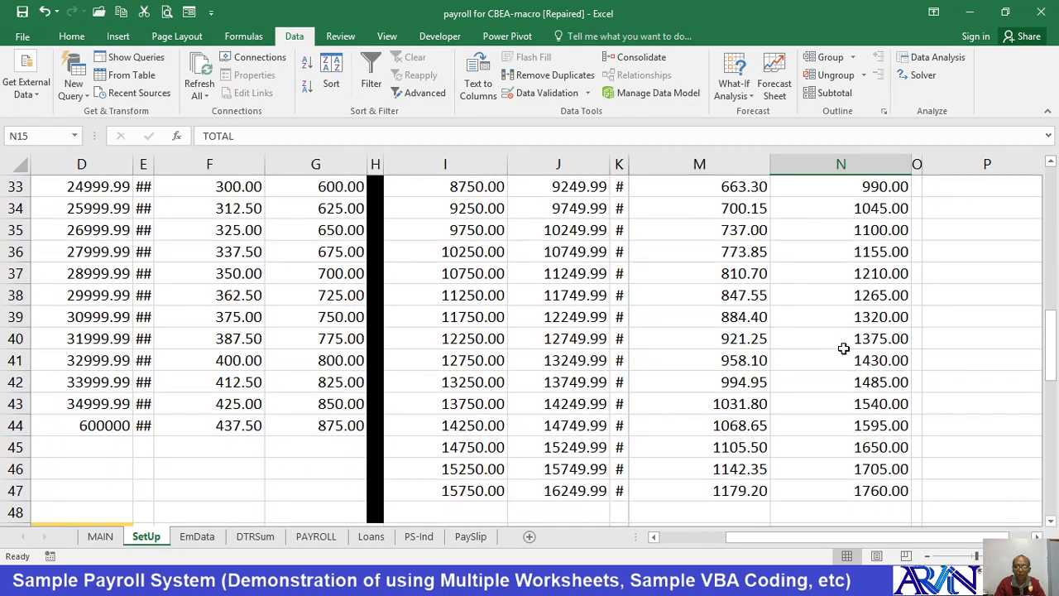
scroll(842, 349, "up", 2)
scroll(842, 348, "up", 2)
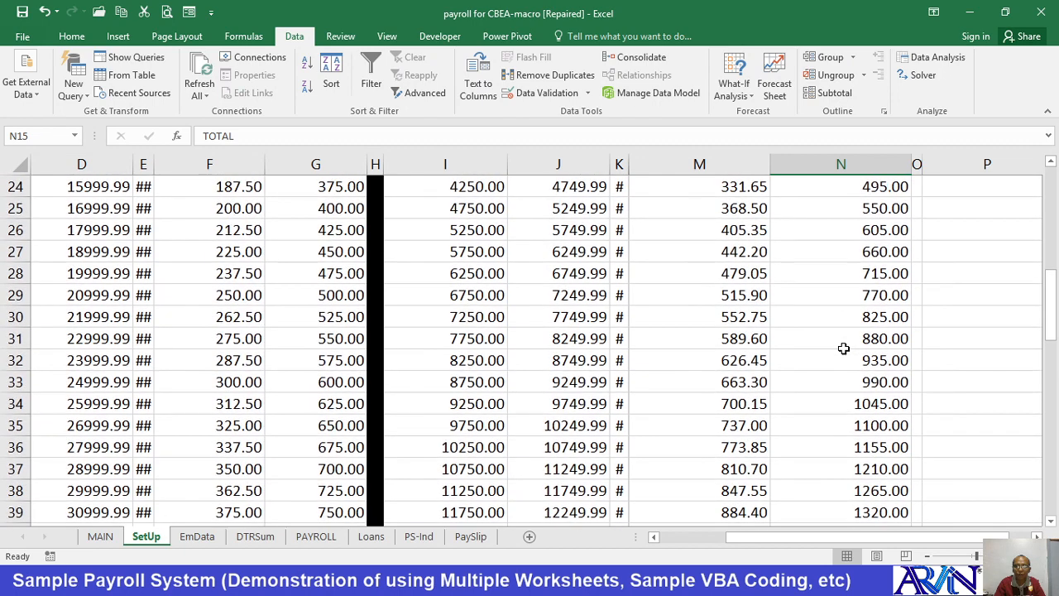
scroll(842, 348, "up", 3)
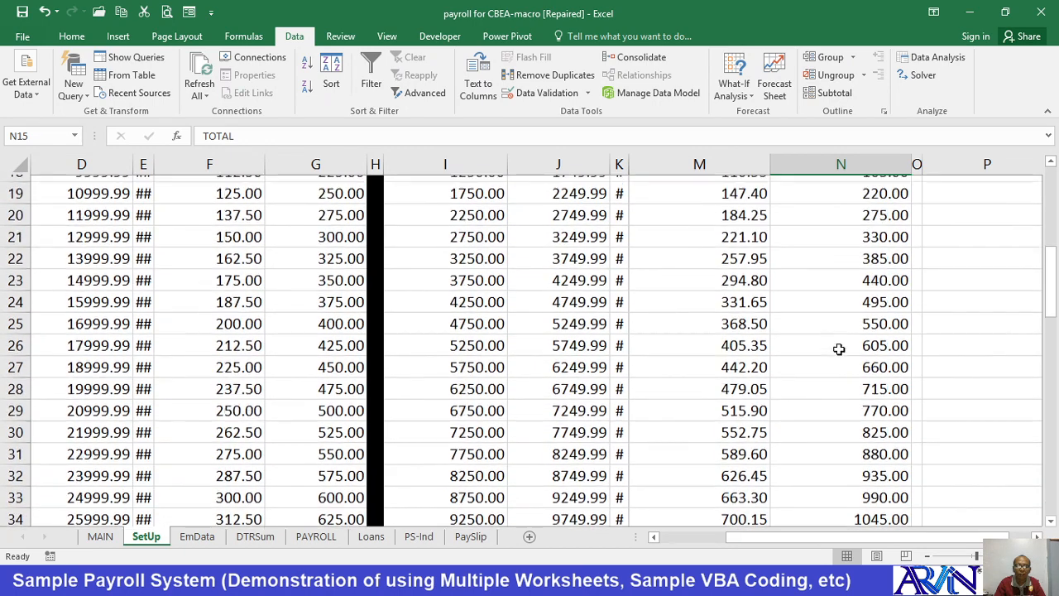
- Recheck the VLOOKUP in PAYROLL's N9 formula against columns I and N of the SSS table on SetUp
left_click(316, 536)
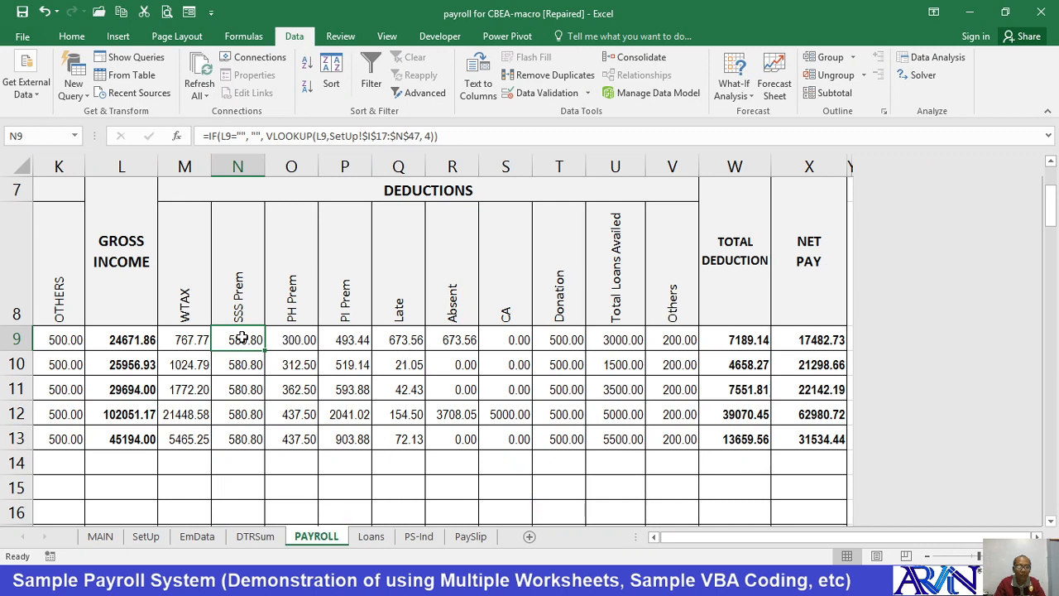
key("F2")
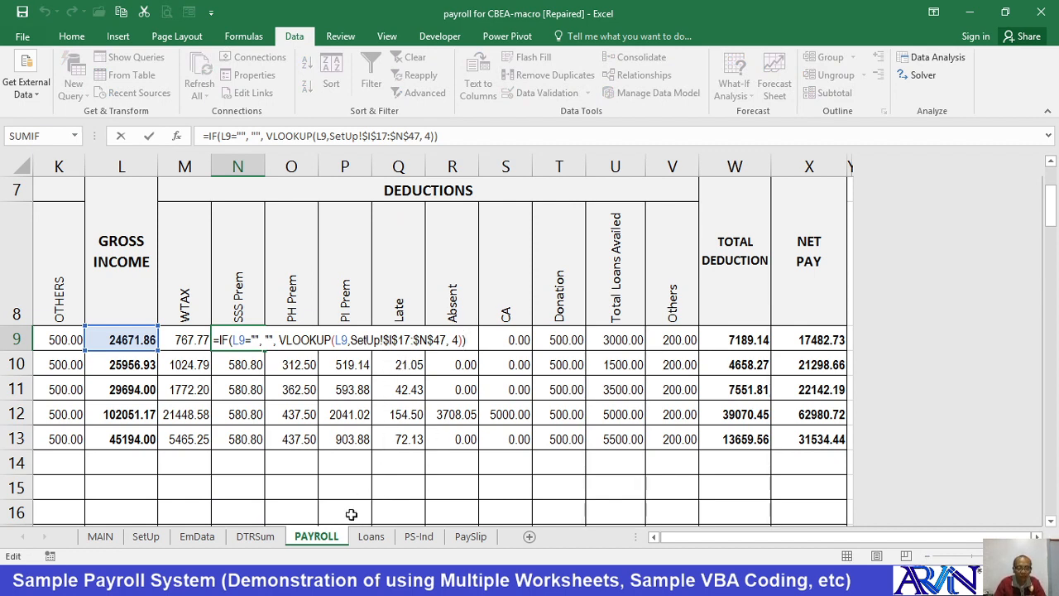
left_click(146, 536)
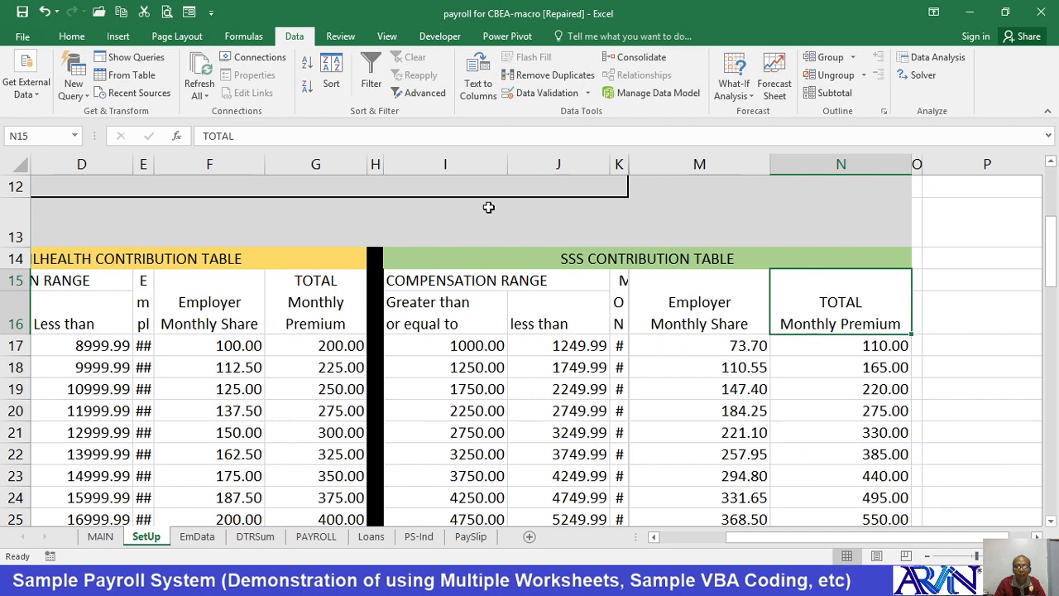
left_click(447, 165)
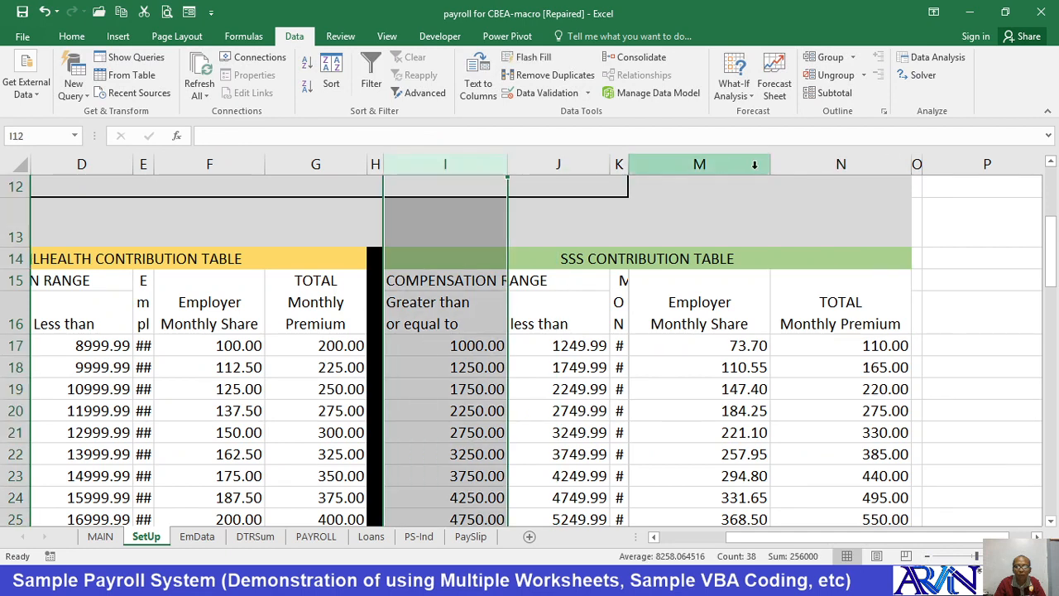
left_click(841, 165)
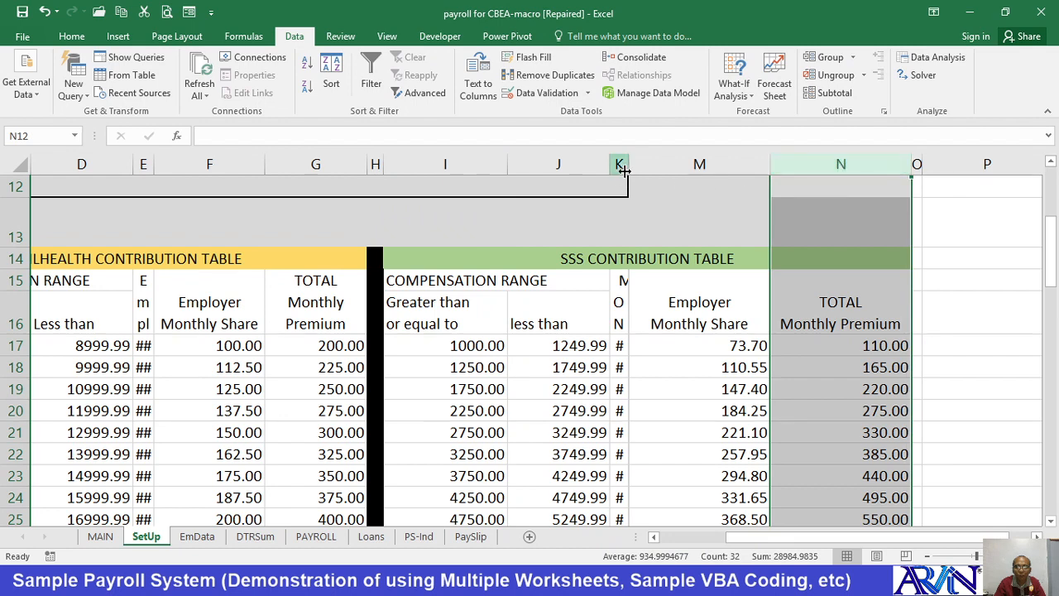
- Unhide the Employee Monthly Share column L, give L and M equal widths, and widen the MONTHLY SALARY CREDIT column K
left_click_drag(626, 166, 697, 166)
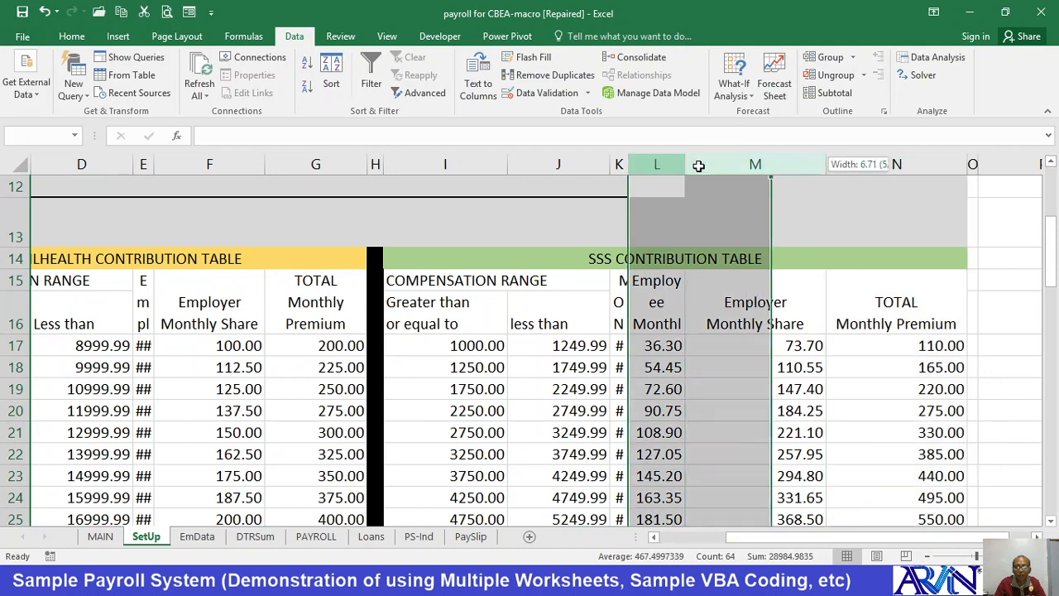
left_click_drag(628, 165, 763, 165)
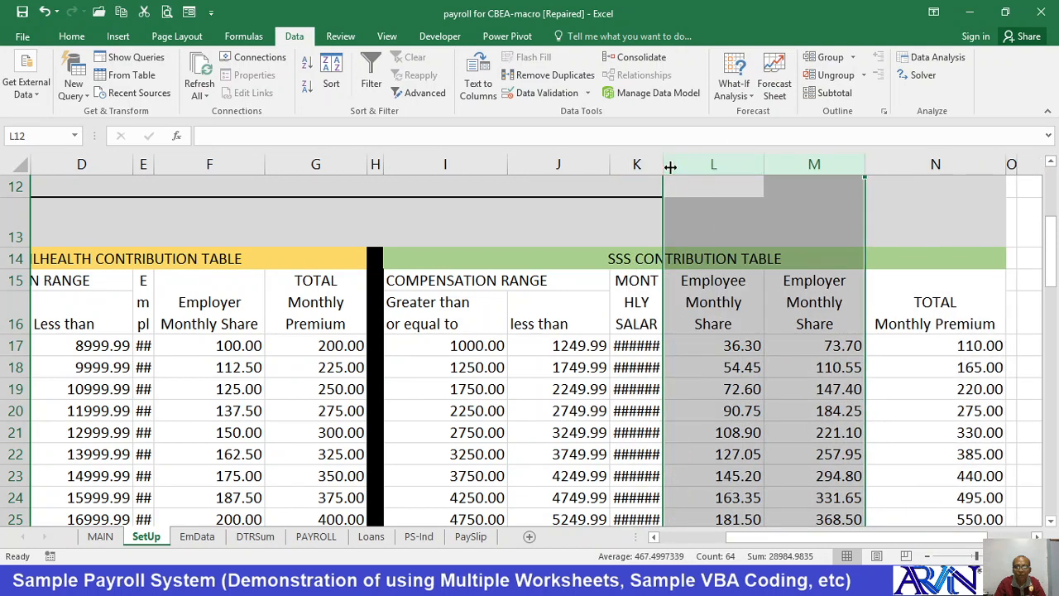
left_click_drag(674, 164, 695, 164)
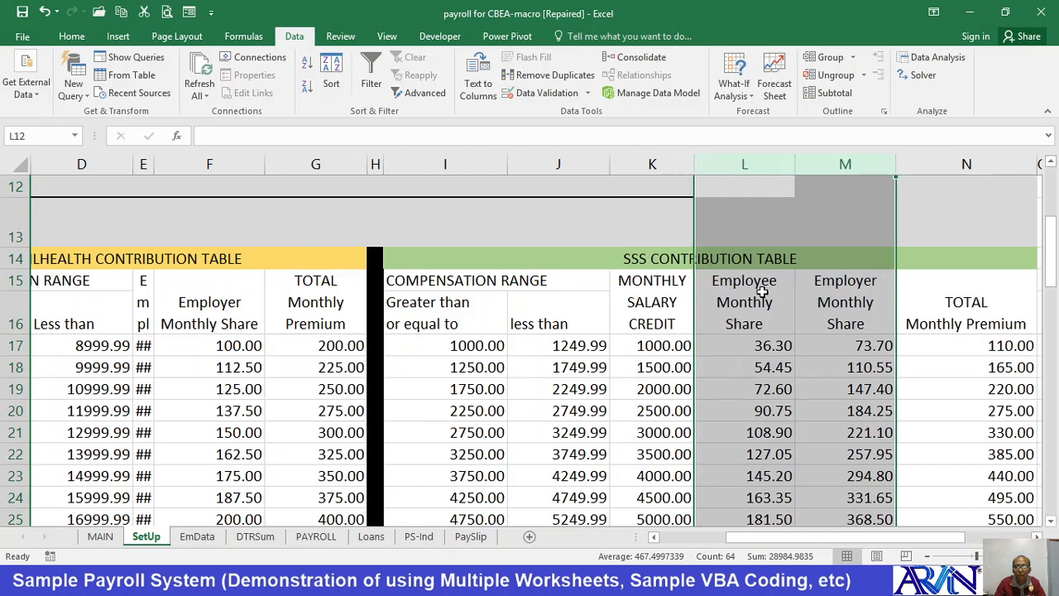
- Examine the Employee Monthly Share amounts of the SSS table and the formula behind L21
left_click(837, 317)
scroll(757, 347, "down", 2)
left_click(752, 335)
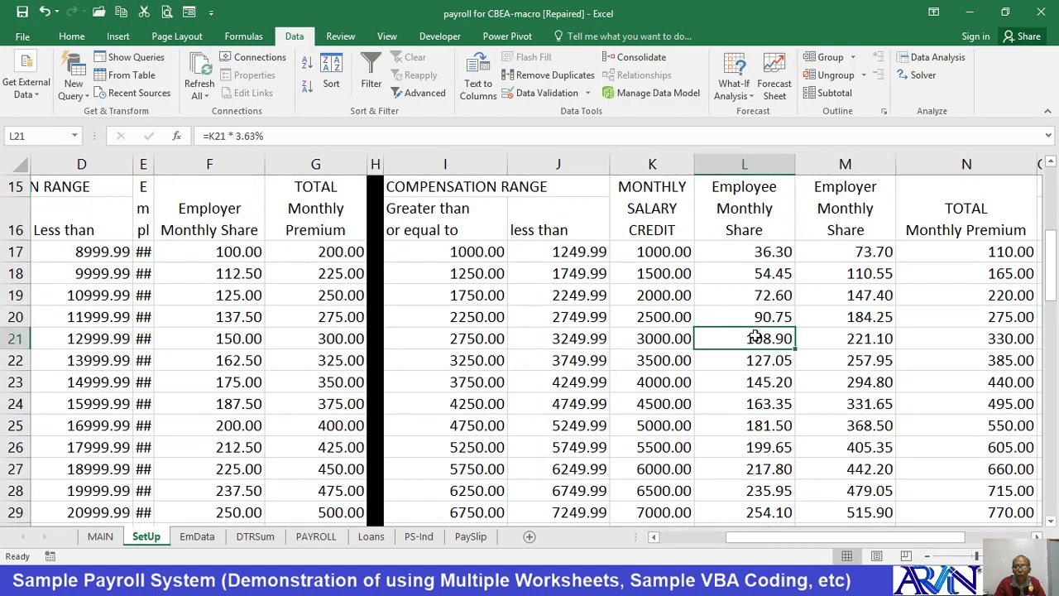
scroll(748, 355, "down", 1)
scroll(747, 397, "down", 1)
scroll(751, 421, "up", 3)
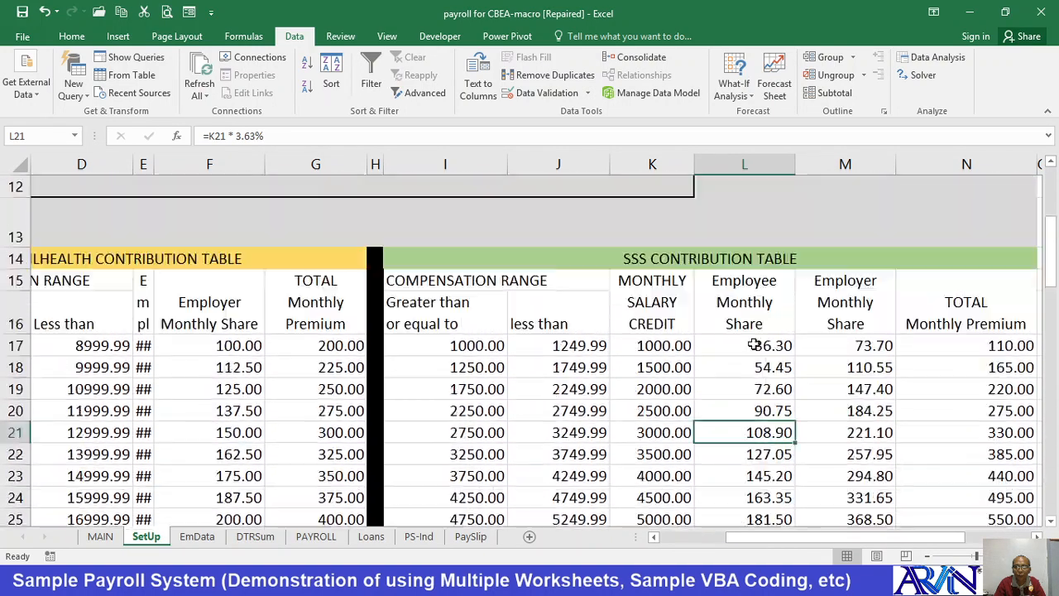
- Trace the SSS table's Employee Monthly Share down to the last bracket in row 47 and compare it with PAYROLL's N9 lookup
scroll(753, 347, "down", 5)
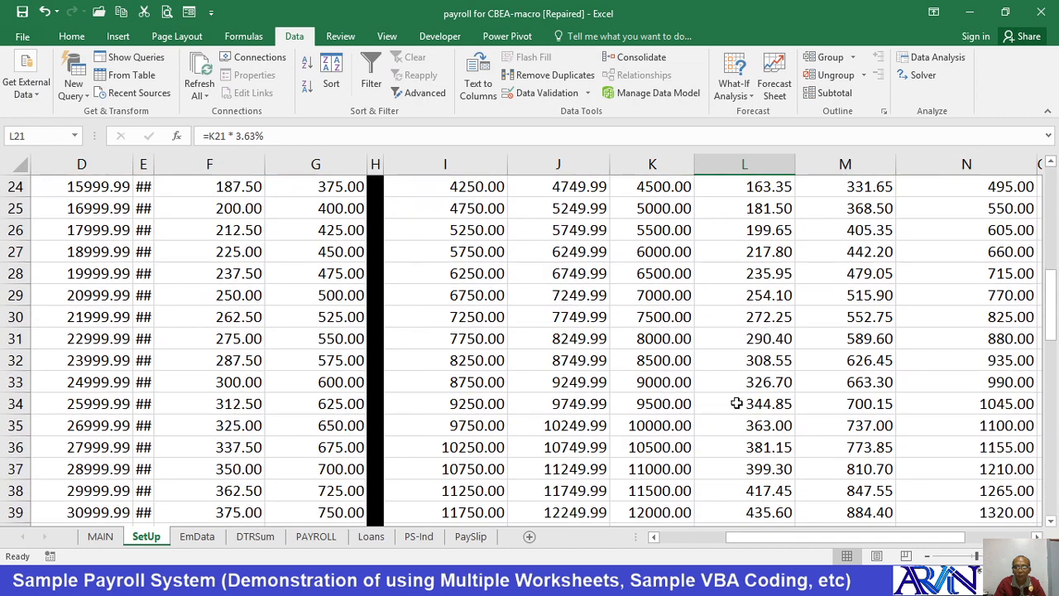
scroll(748, 426, "down", 1)
left_click(762, 464)
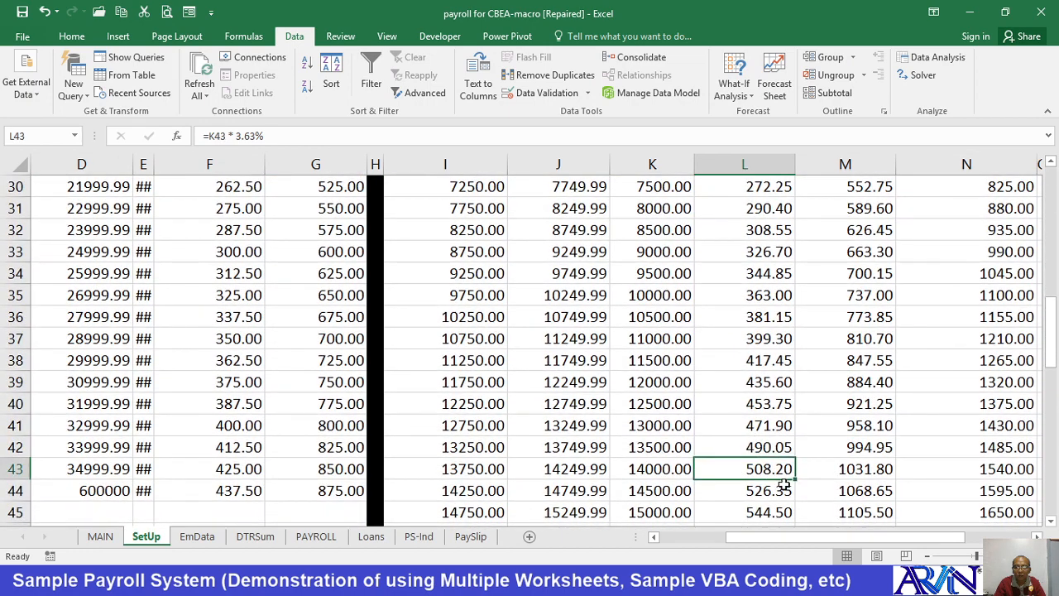
scroll(783, 486, "down", 1)
left_click(782, 492)
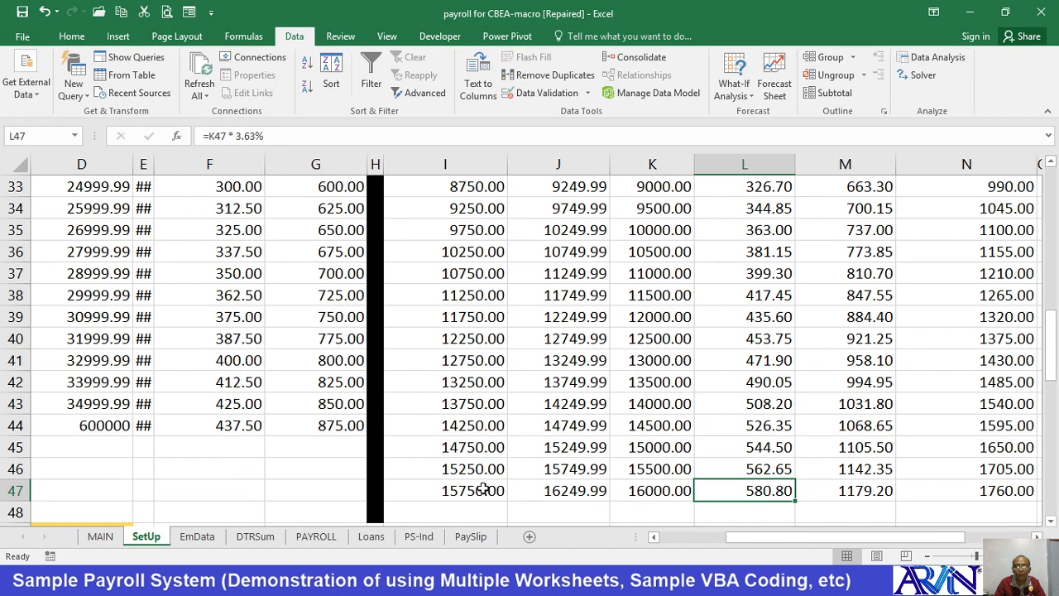
left_click_drag(483, 490, 749, 485)
scroll(761, 466, "up", 9)
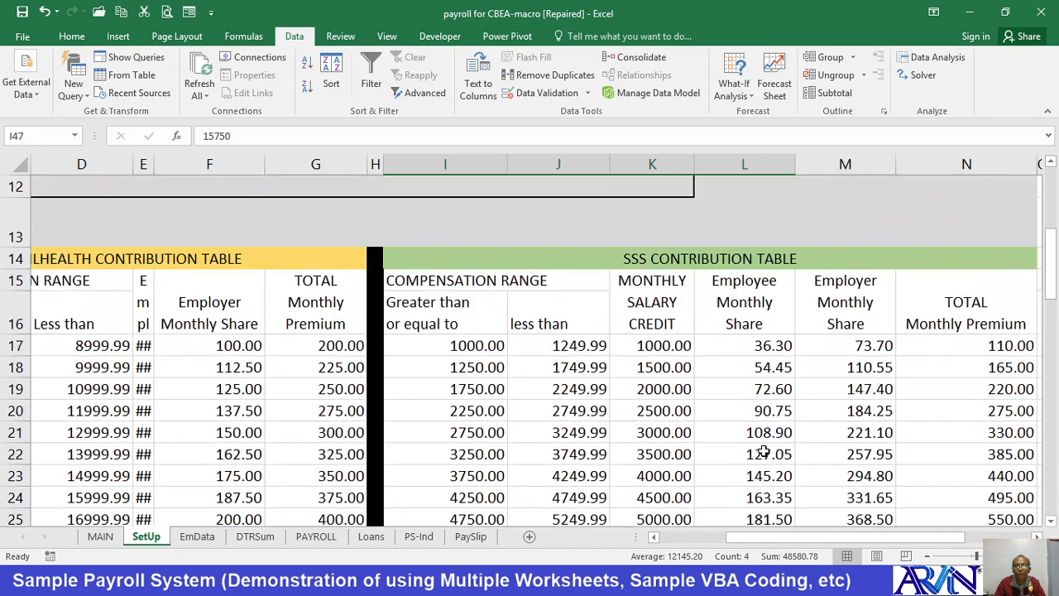
scroll(767, 429, "down", 2)
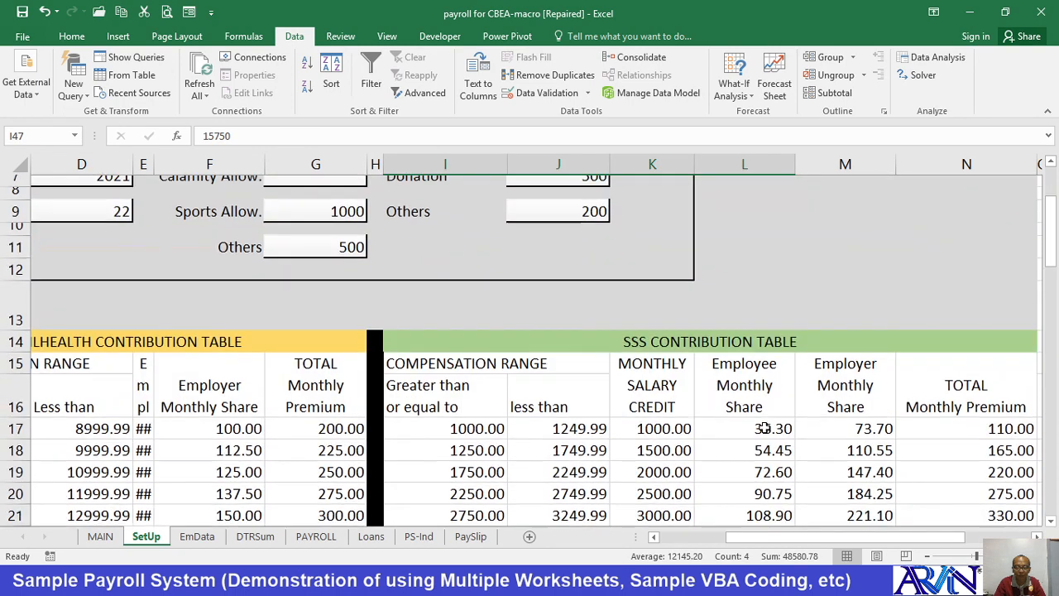
left_click(327, 538)
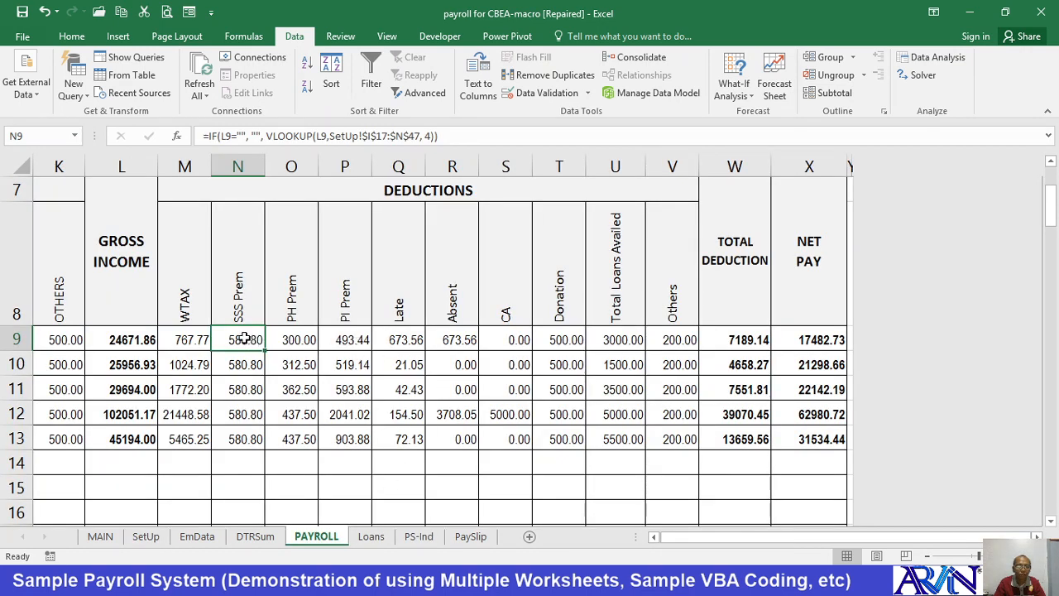
- Examine the PH Prem VLOOKUP formula in PAYROLL's O9 and the PhilHealth contribution table on SetUp that it reads
left_click(283, 336)
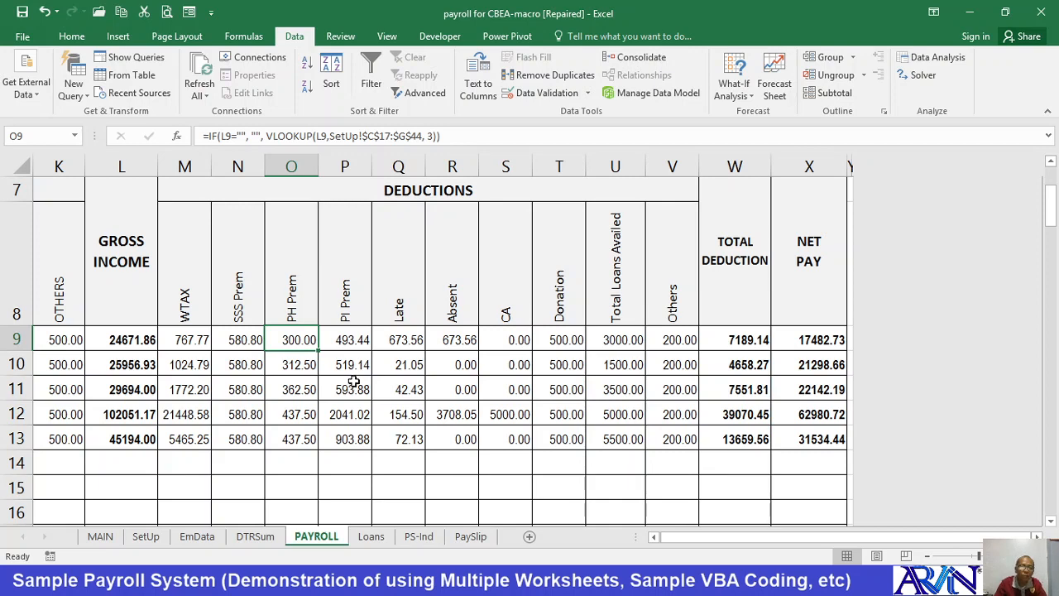
key("F2")
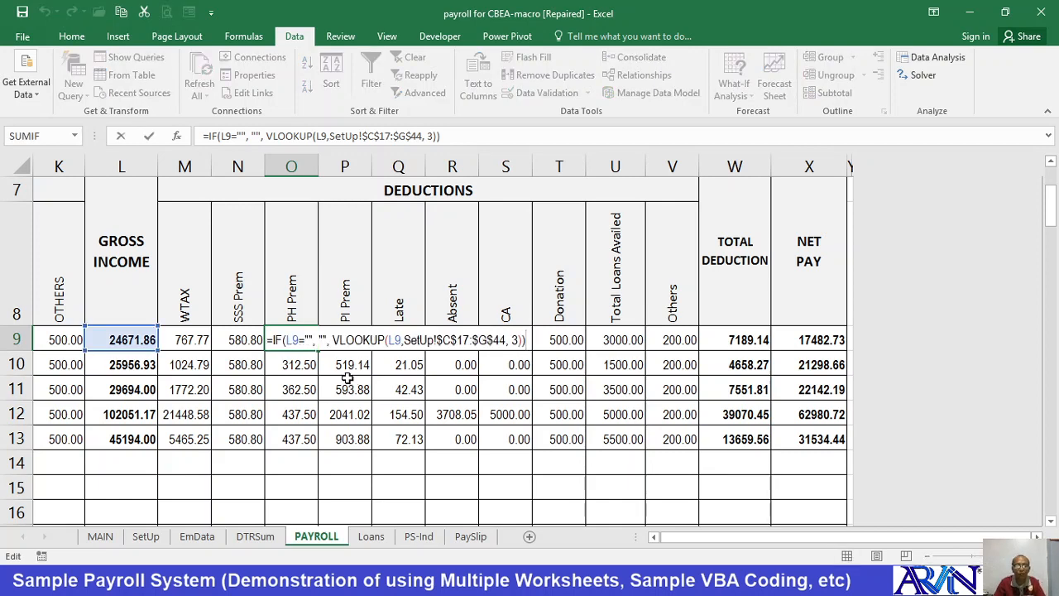
left_click(145, 536)
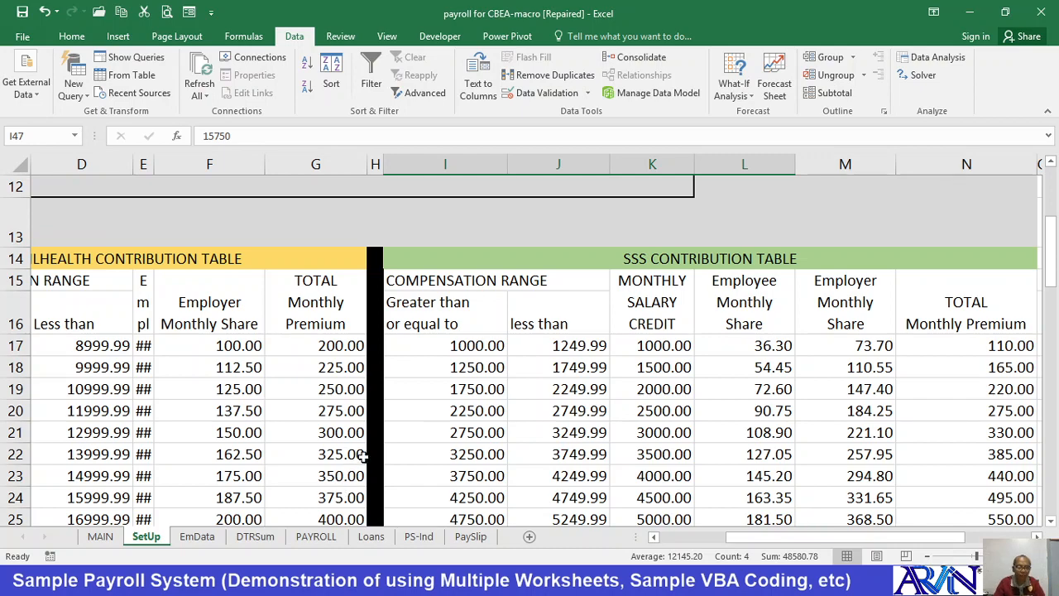
scroll(365, 453, "up", 4)
scroll(364, 452, "down", 3)
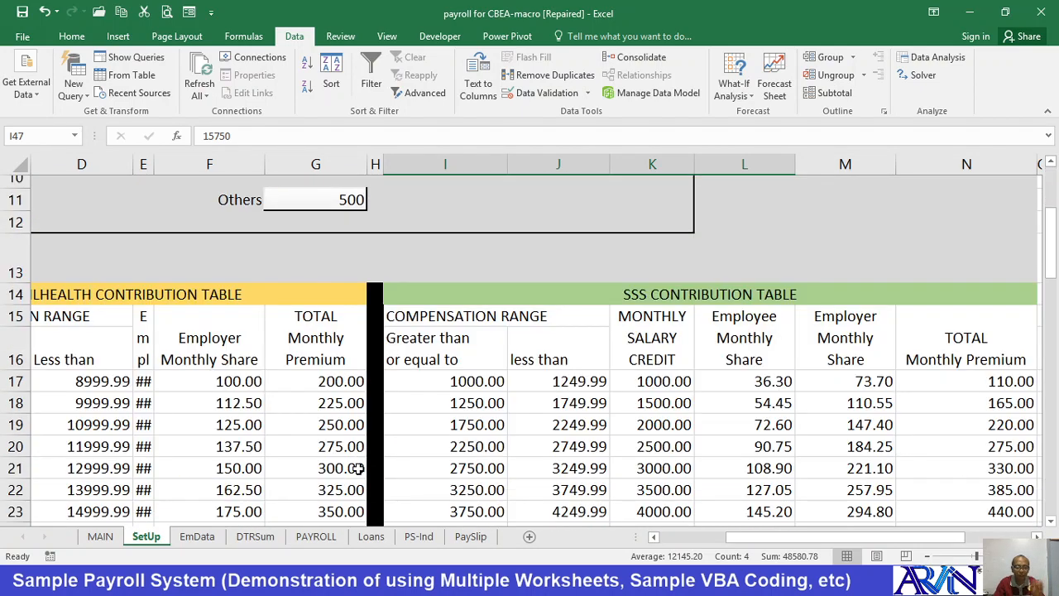
left_click(316, 536)
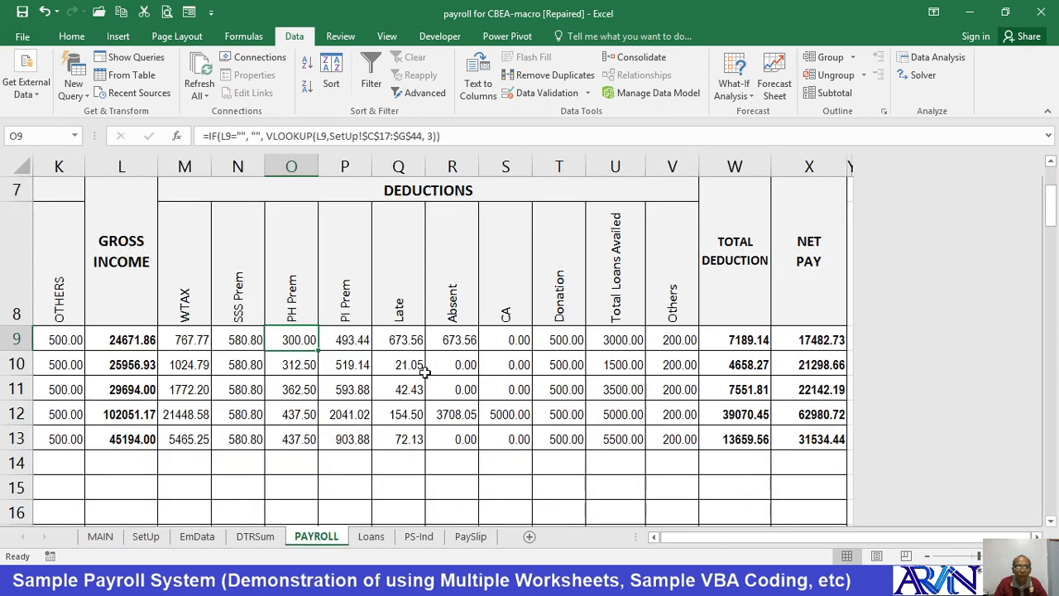
- Examine the PI Prem formula in P9, including its 1% and 2% branches based on gross income
left_click(328, 340)
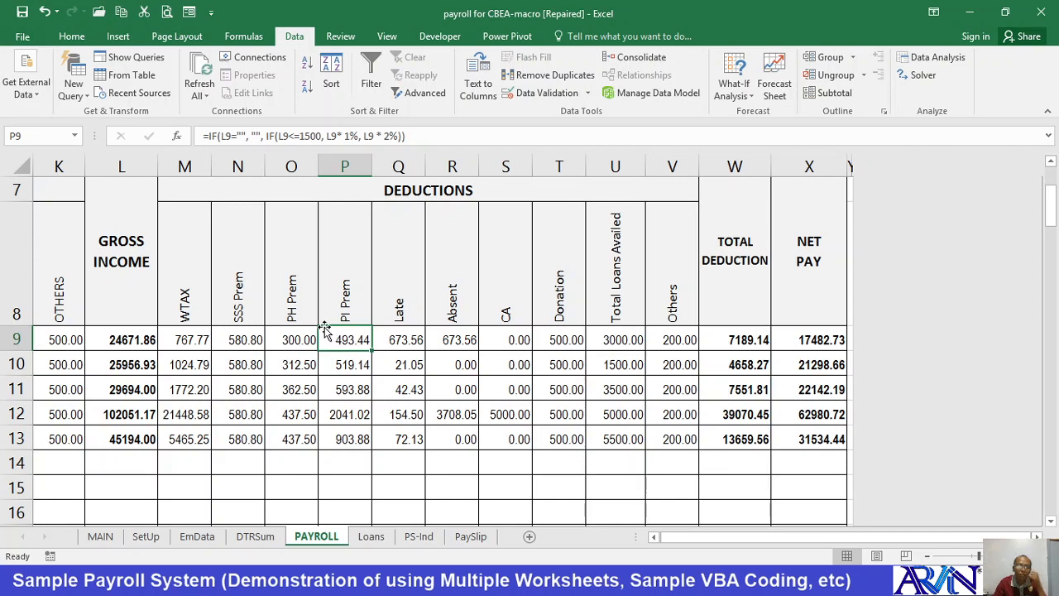
key("F2")
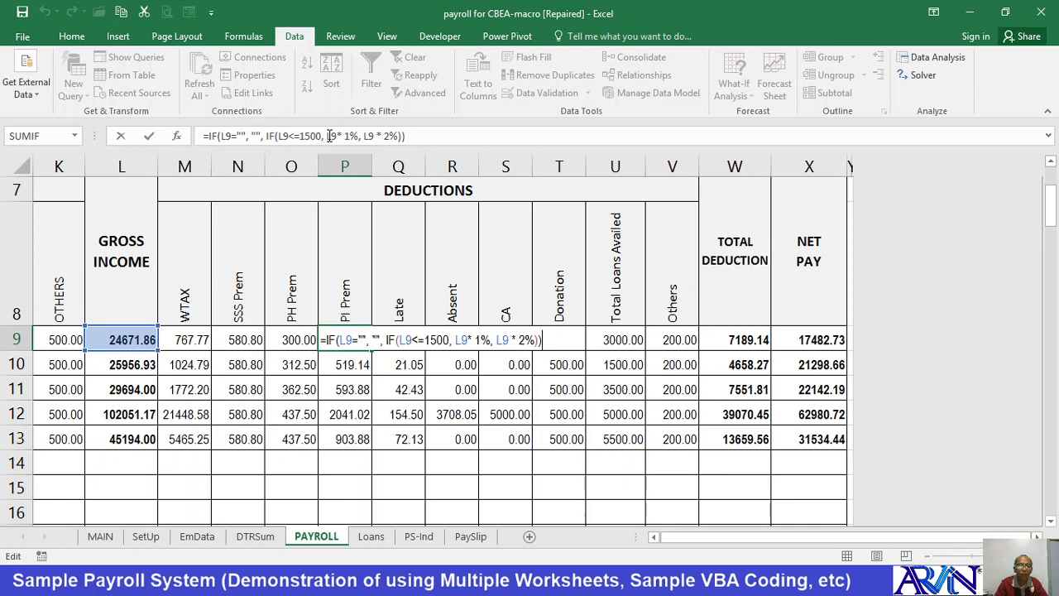
left_click_drag(329, 135, 389, 134)
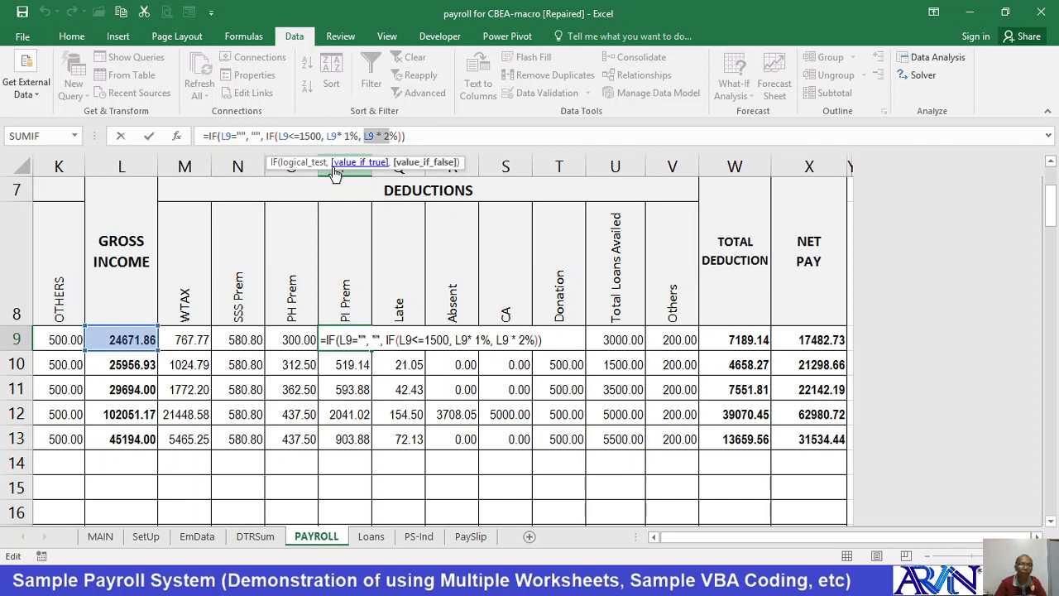
key("Return")
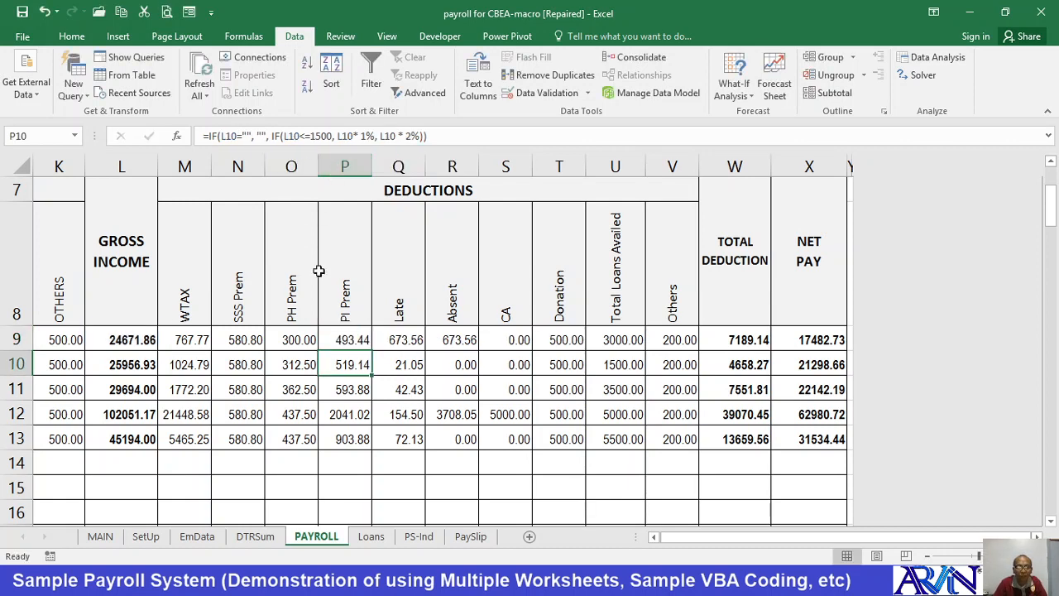
- Examine the Late formula in Q9 and trace its DTRSum!F3 reference to the Tardiness column
left_click(405, 338)
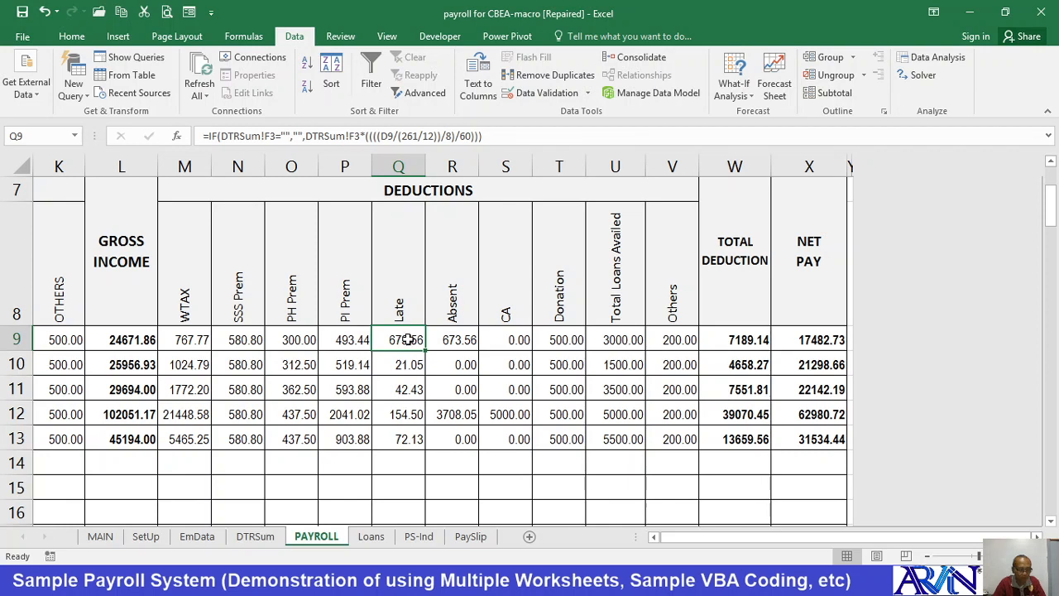
double_click(413, 341)
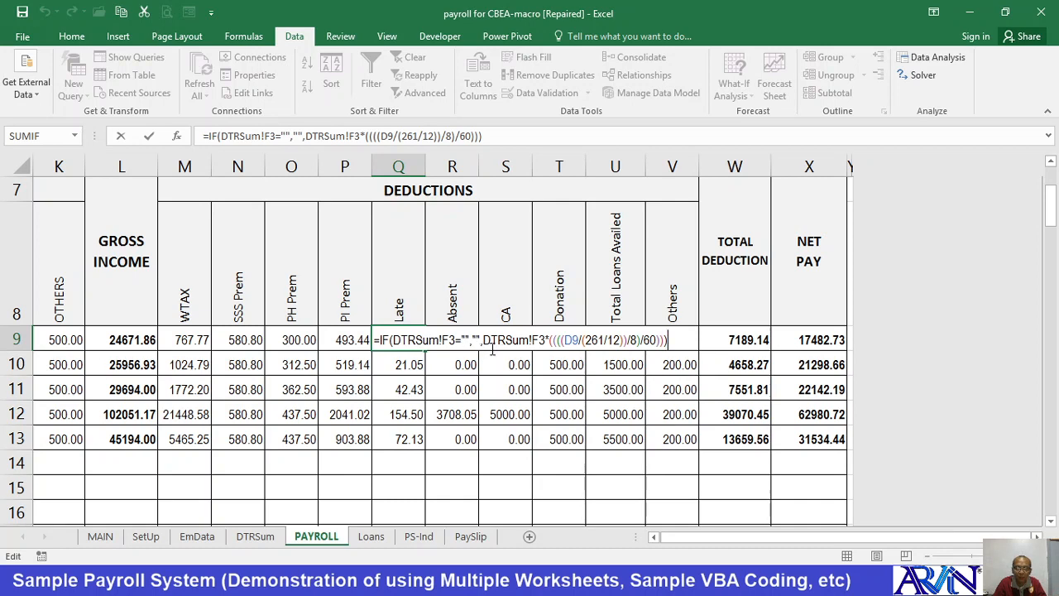
left_click_drag(484, 338, 658, 351)
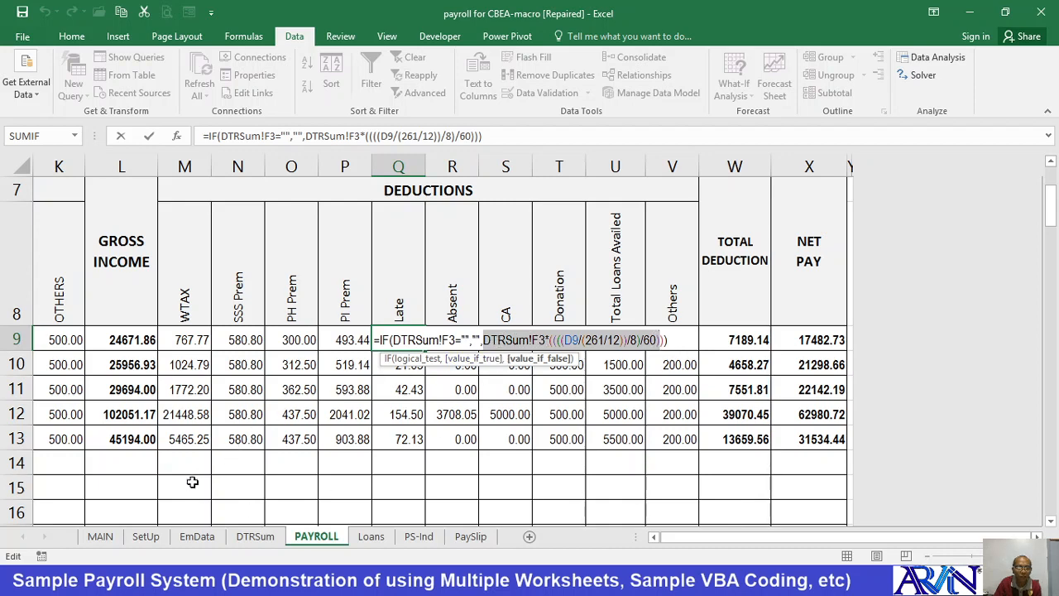
left_click(253, 536)
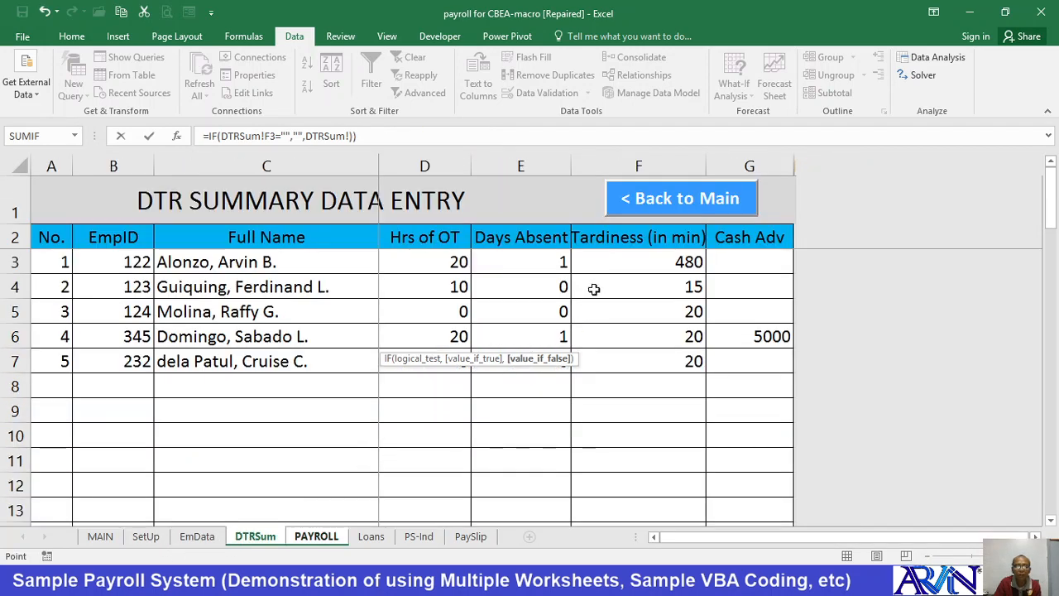
left_click(641, 264)
key("Return")
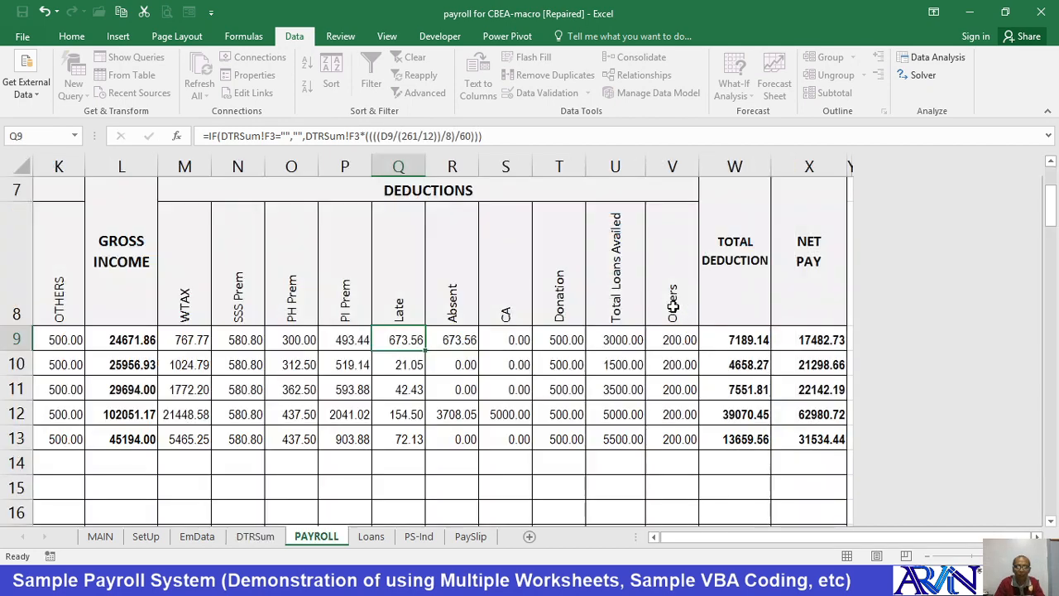
- Set the first employee's tardiness in DTRSum F3 to 0 and check the Late deduction on PAYROLL
left_click(147, 537)
left_click(254, 537)
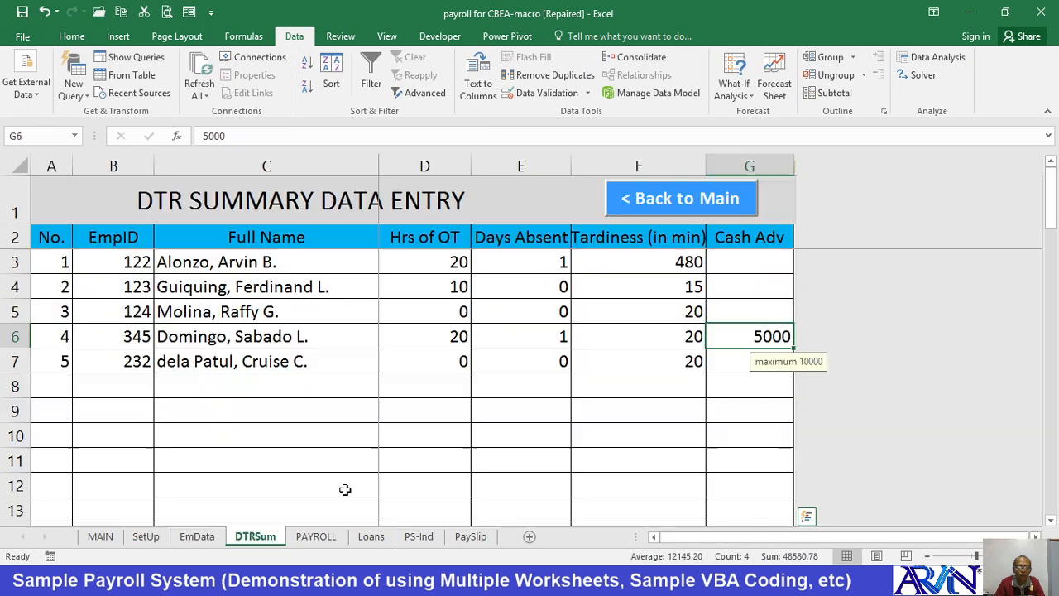
left_click(691, 288)
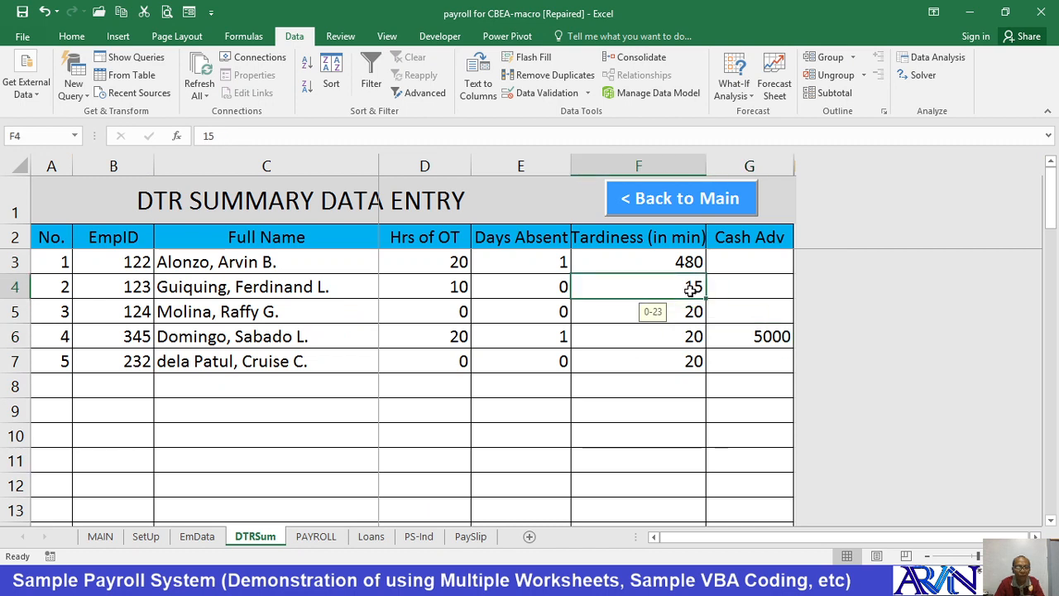
key("Up")
type("0")
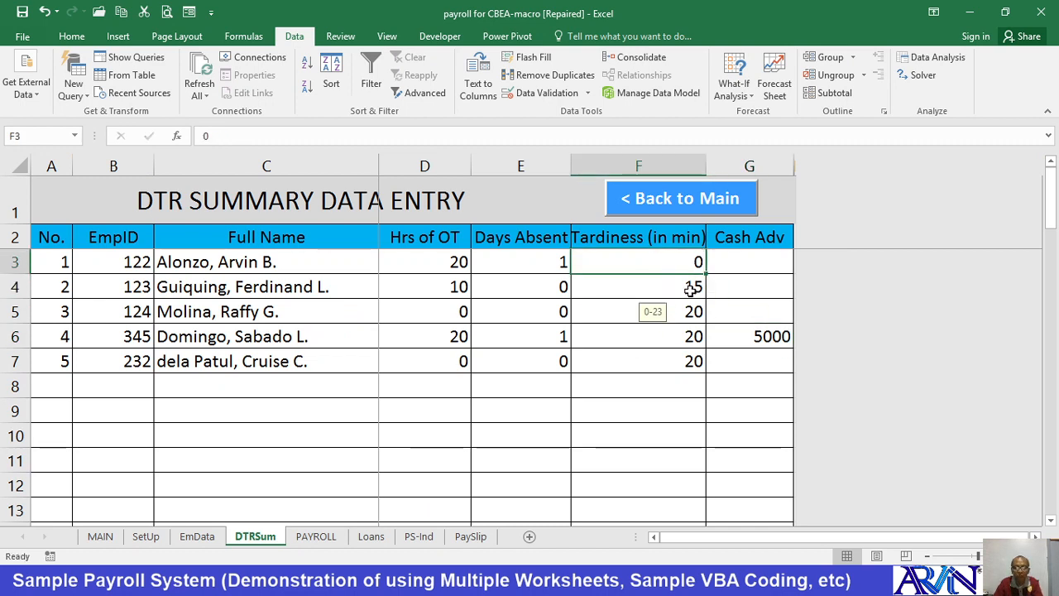
key("Return")
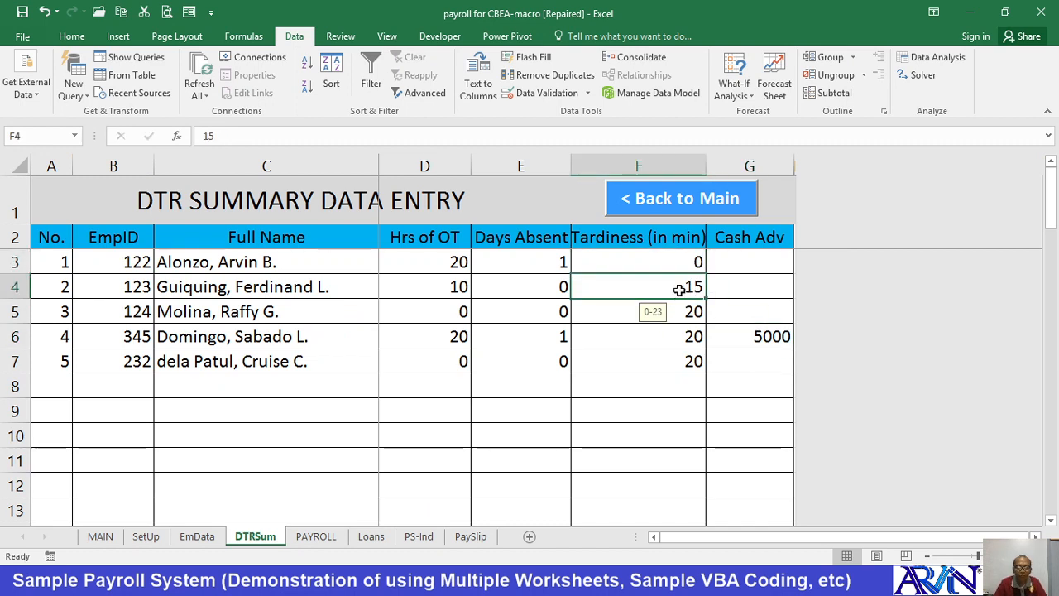
left_click(316, 536)
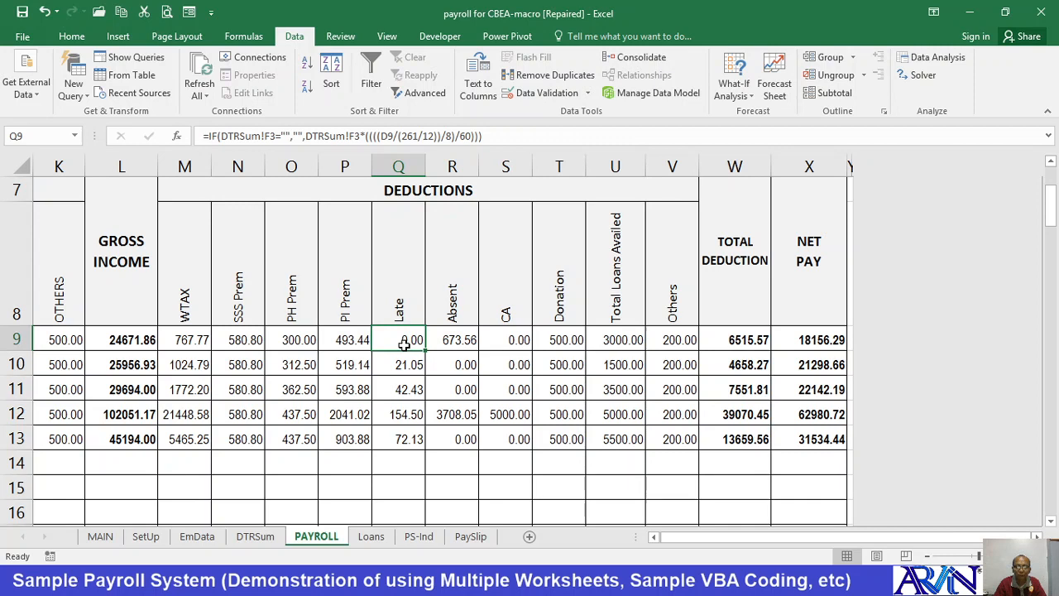
- Examine the Absent formula in PAYROLL's R9 against the Days Absent column E on DTRSum
left_click(454, 343)
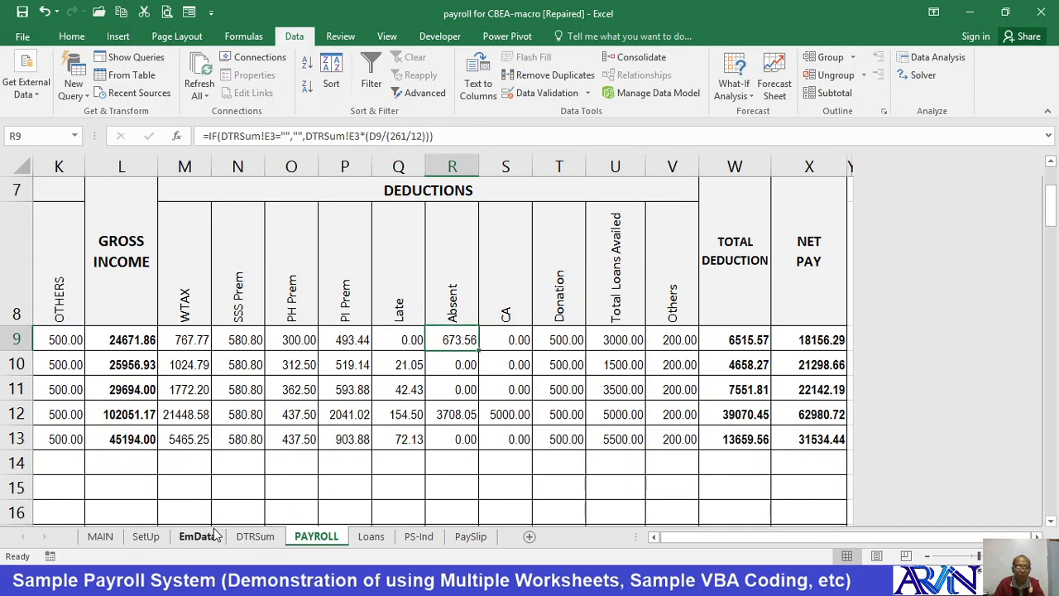
left_click(255, 535)
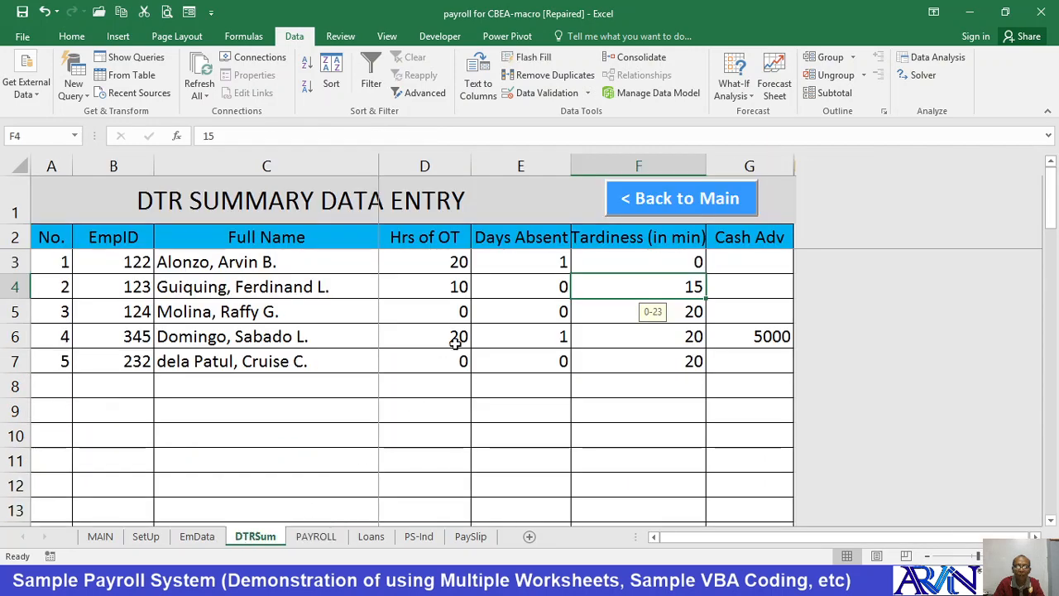
left_click_drag(513, 268, 505, 359)
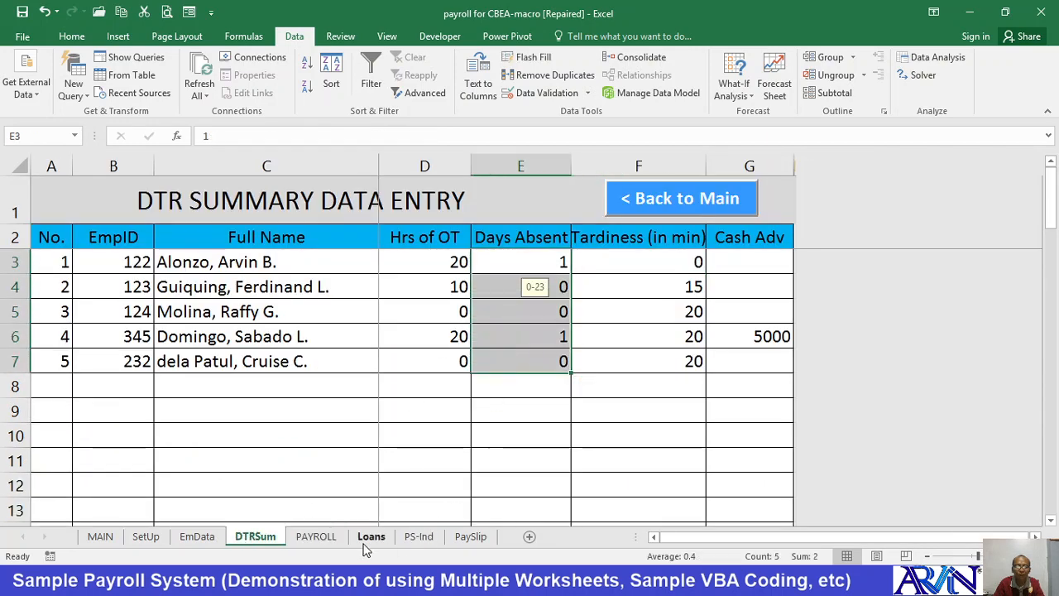
left_click(316, 536)
key("F2")
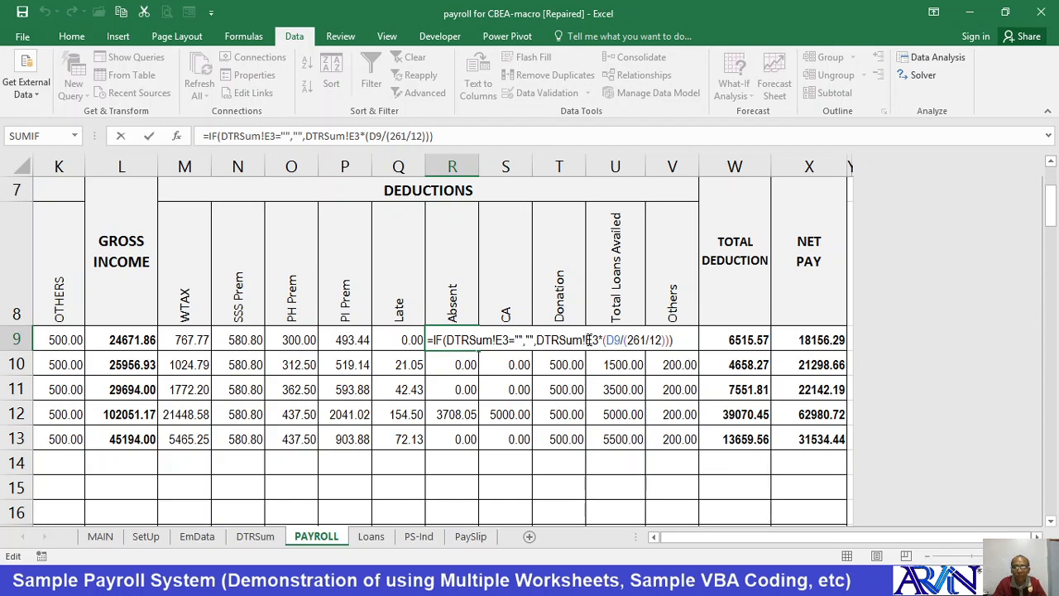
left_click(262, 540)
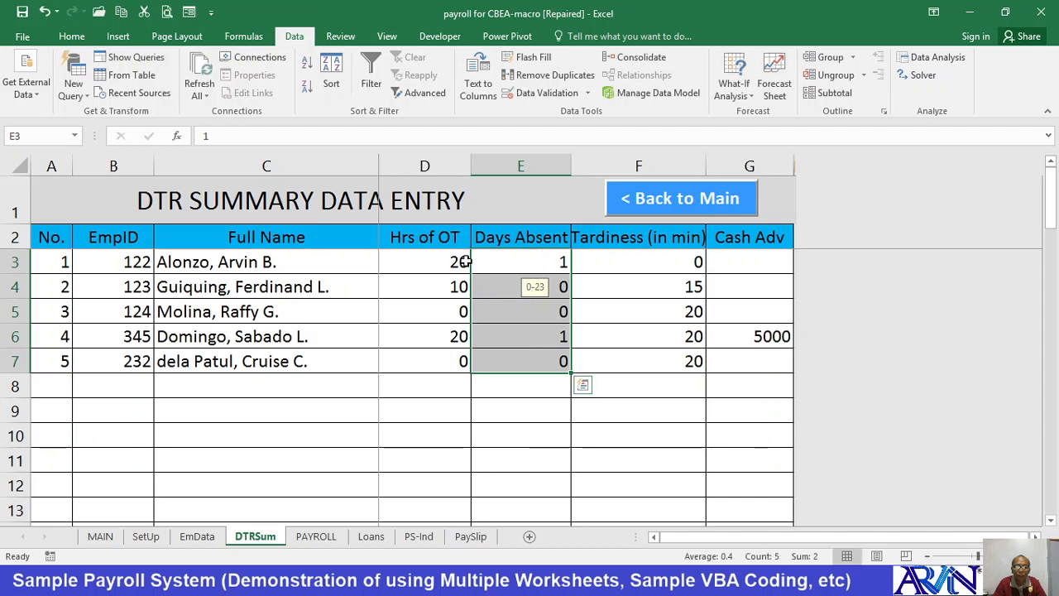
left_click(318, 537)
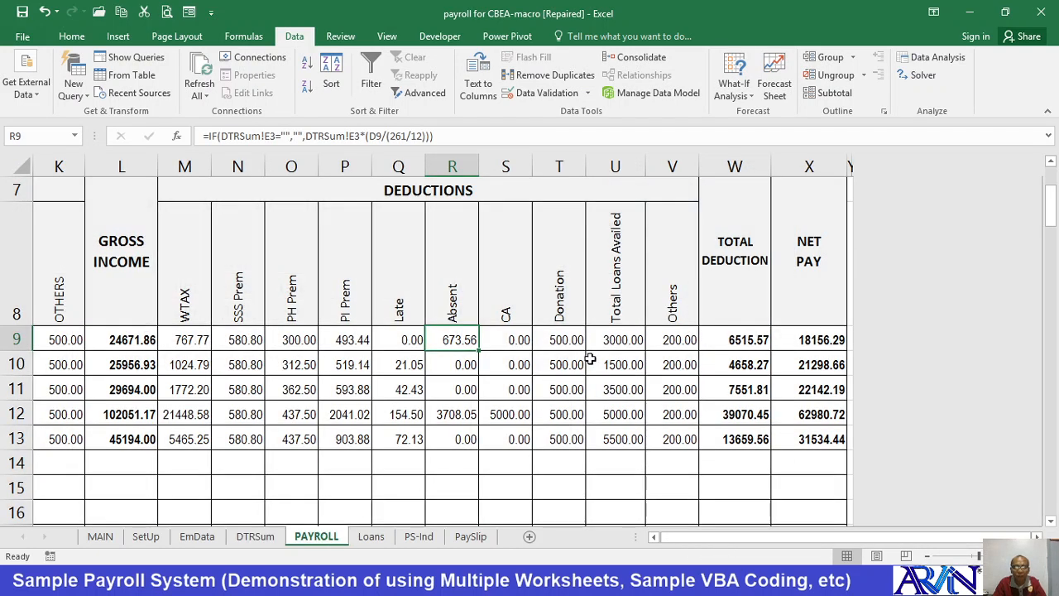
- Examine the CA formula in S9 and its DTRSum!G3 reference, leaving the cell without saving any edit
left_click(523, 339)
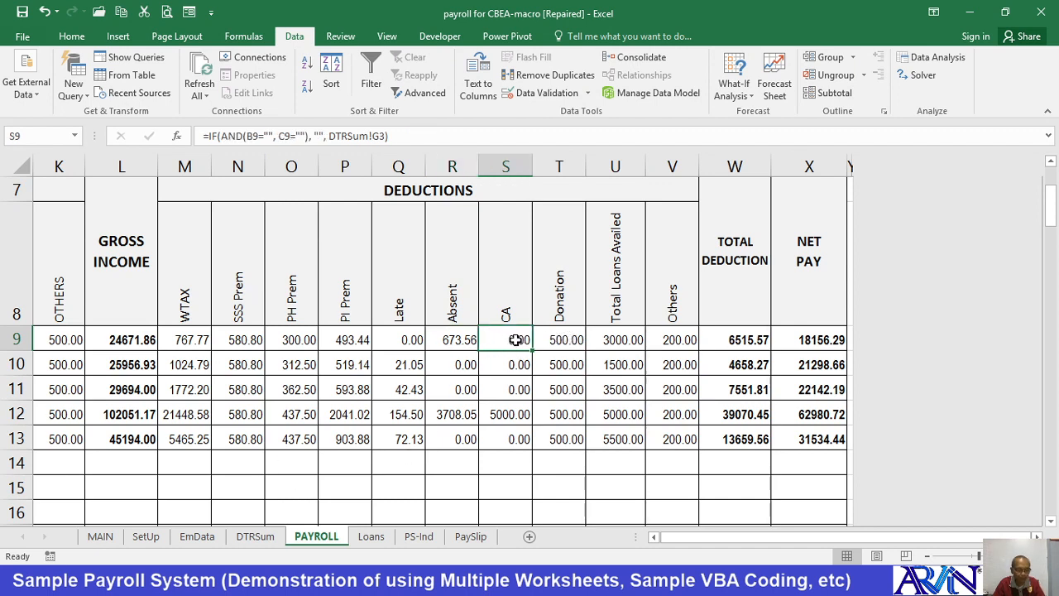
key("F2")
left_click_drag(614, 340, 678, 338)
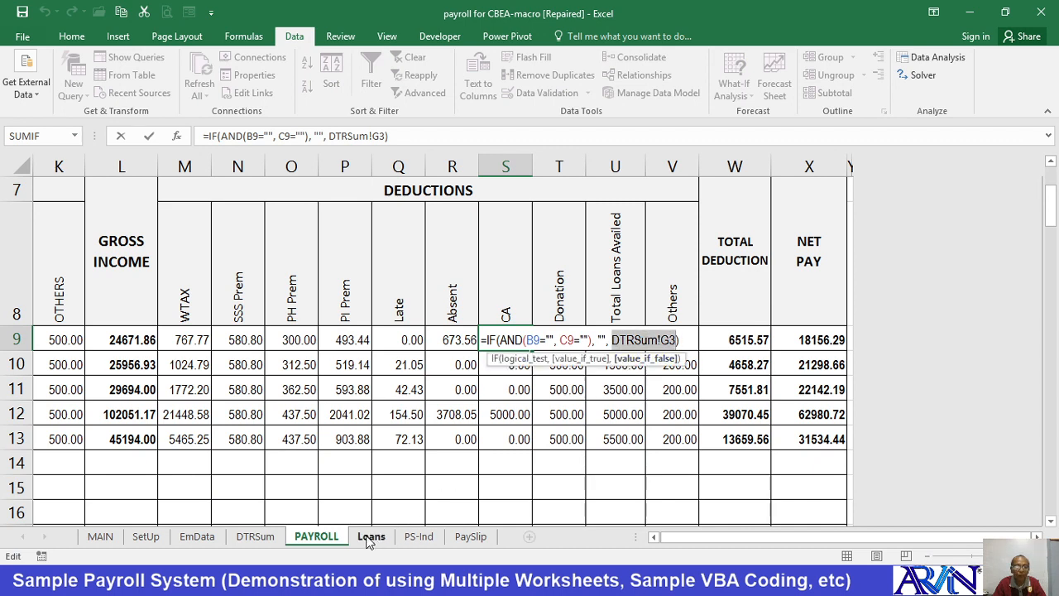
left_click(511, 388)
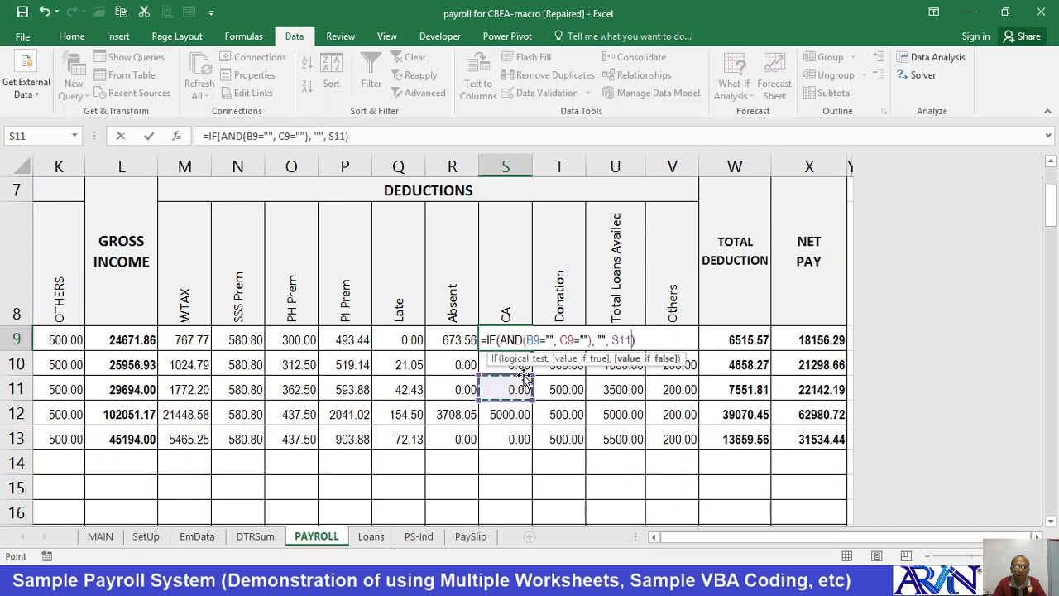
key("Escape")
- Examine the Donation formula in PAYROLL's T9 and trace its SetUp!$J$7 reference to the Donation amount on SetUp
left_click(558, 340)
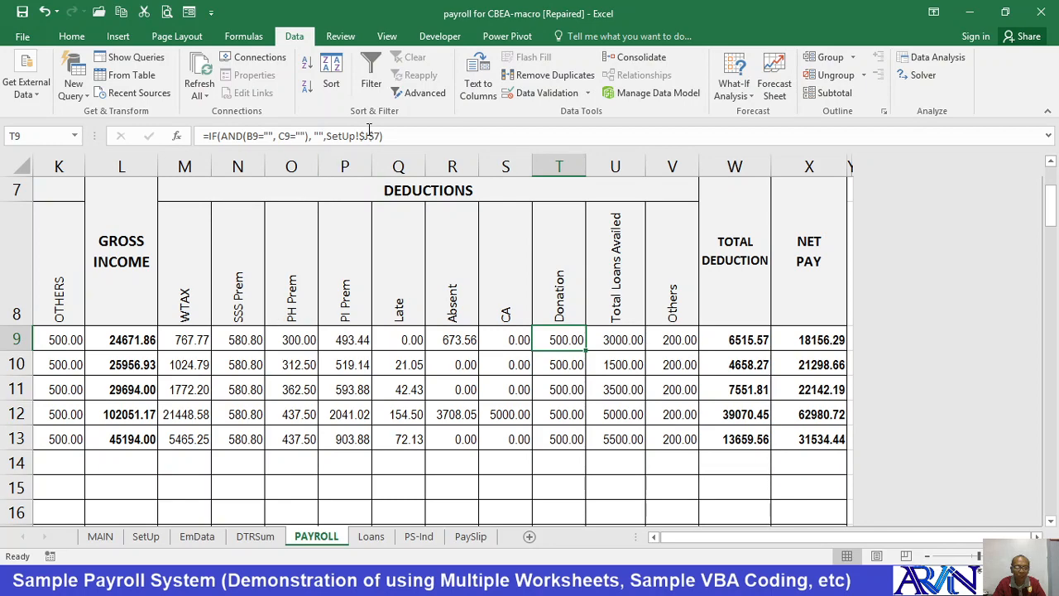
left_click(146, 536)
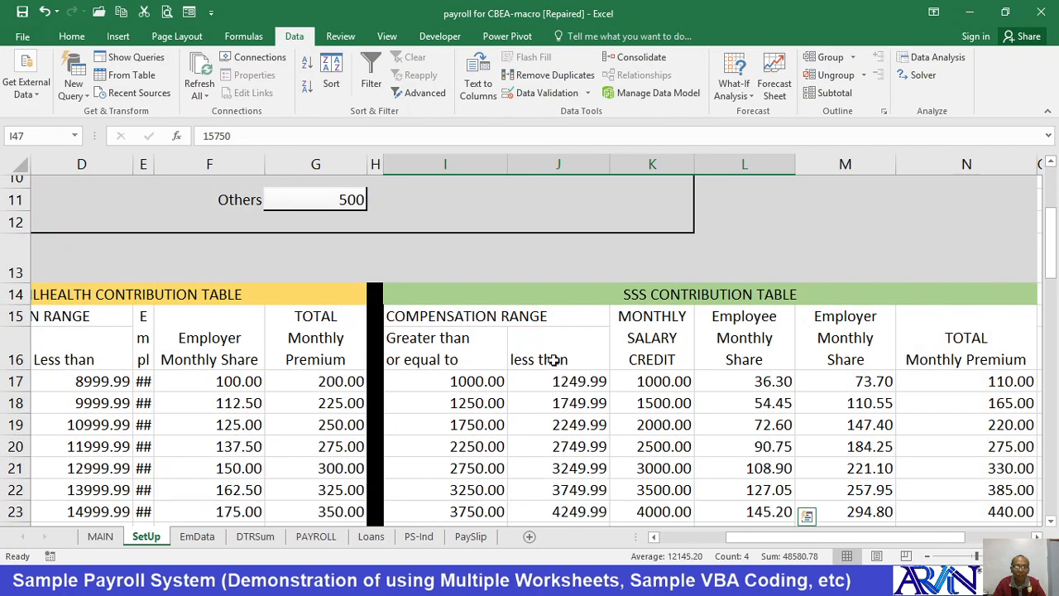
scroll(571, 258, "up", 4)
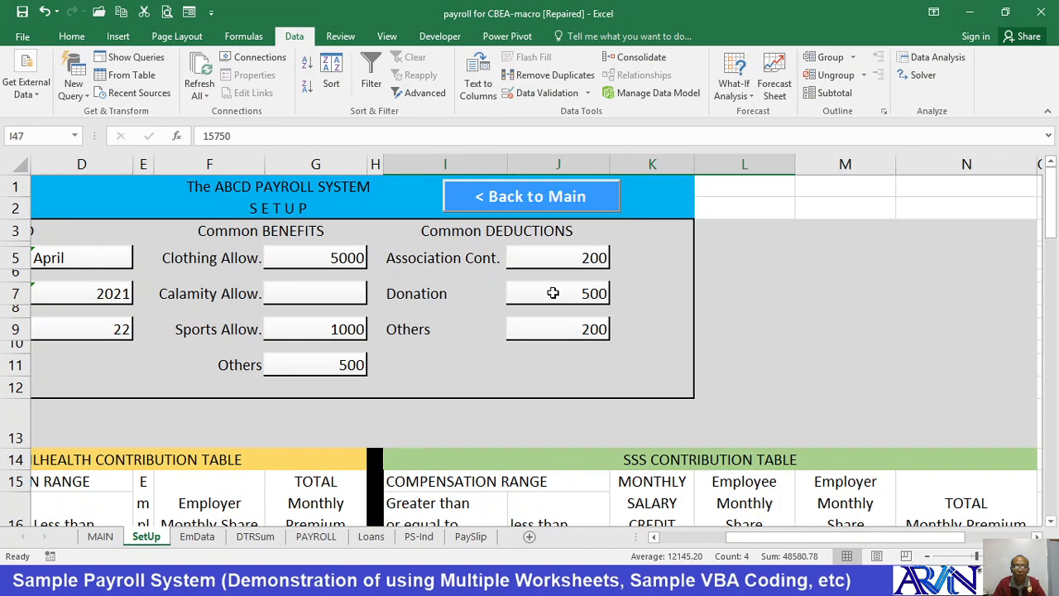
left_click(552, 291)
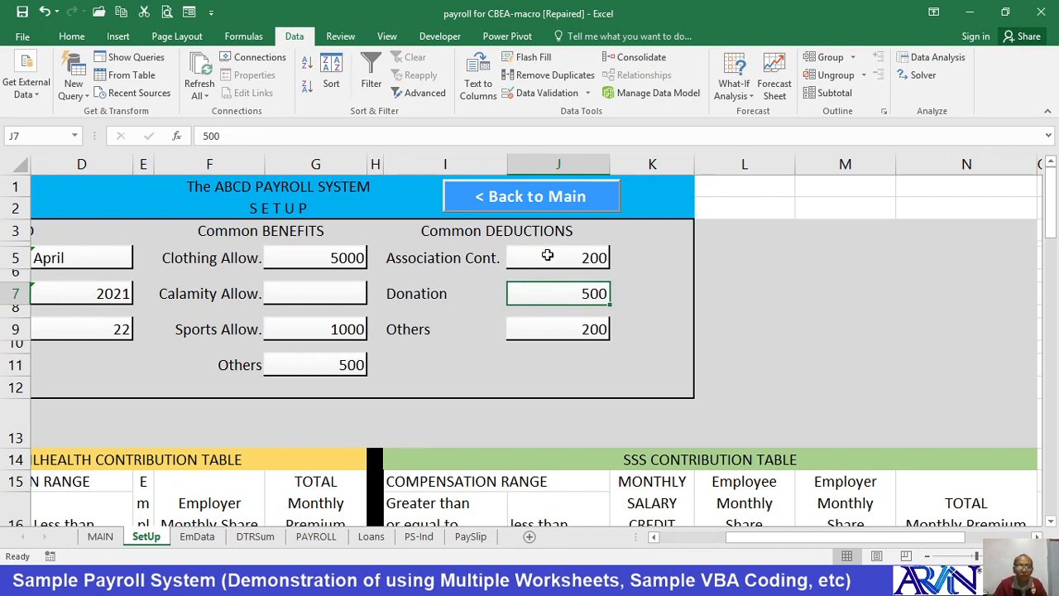
- Review SetUp's period entries in D5, D7 and D9 and the Clothing and Calamity Allowance cells under Common BENEFITS
left_click(351, 259)
left_click(76, 259)
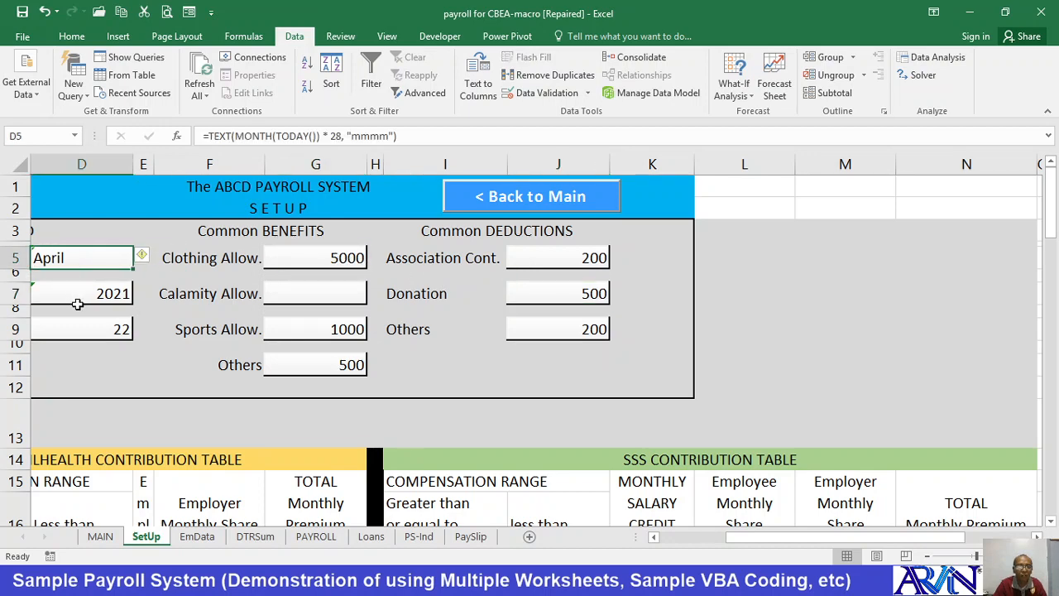
left_click(79, 298)
left_click(76, 335)
left_click(292, 260)
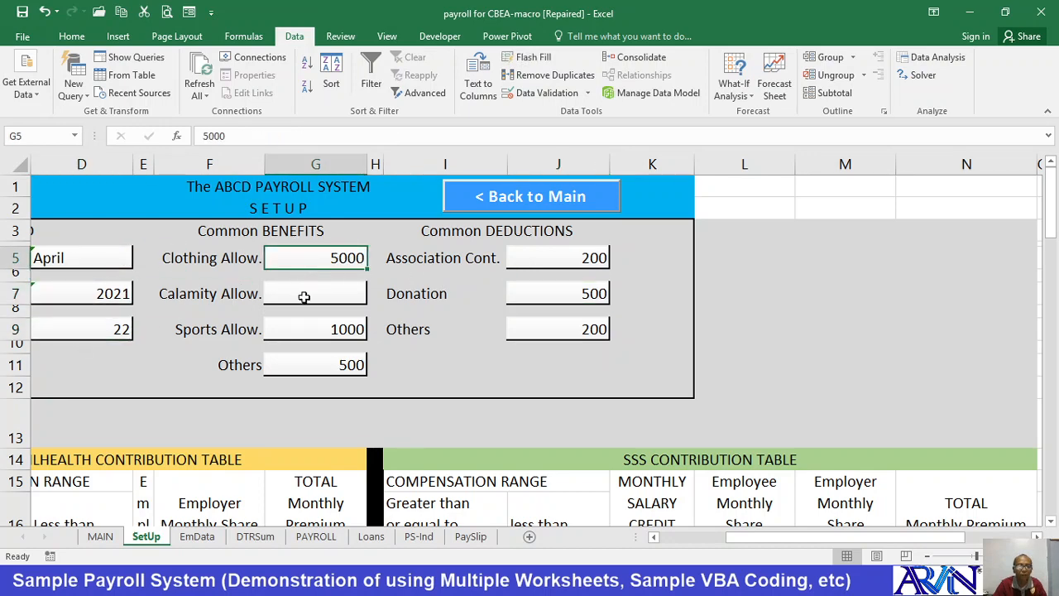
left_click(304, 298)
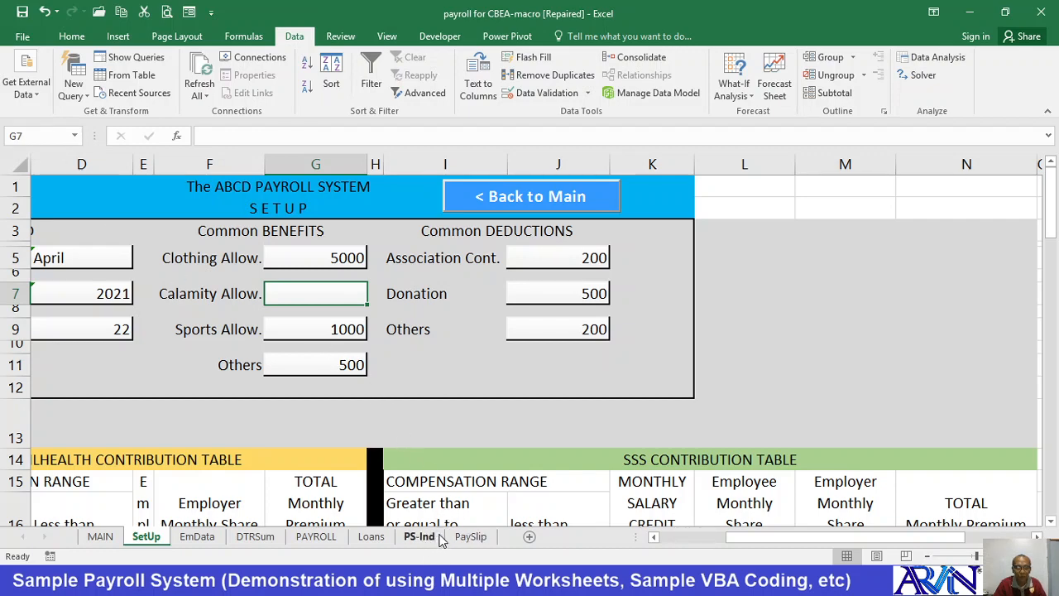
- Examine the Total Loans Availed formula in PAYROLL's U9 and trace its Loans!M9 reference to the Loans sheet's TOTAL column
left_click(319, 537)
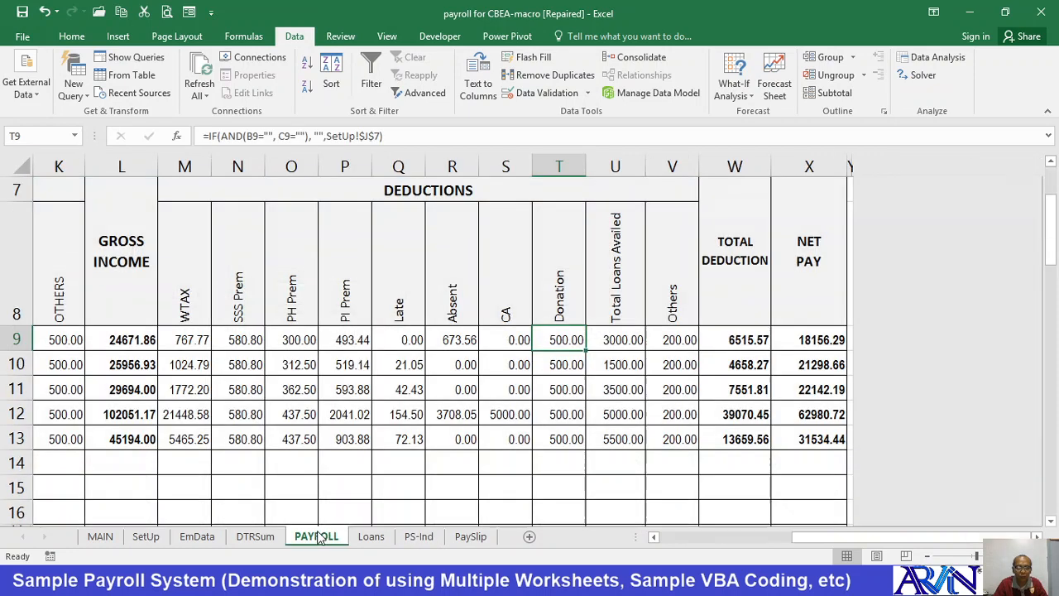
left_click(613, 340)
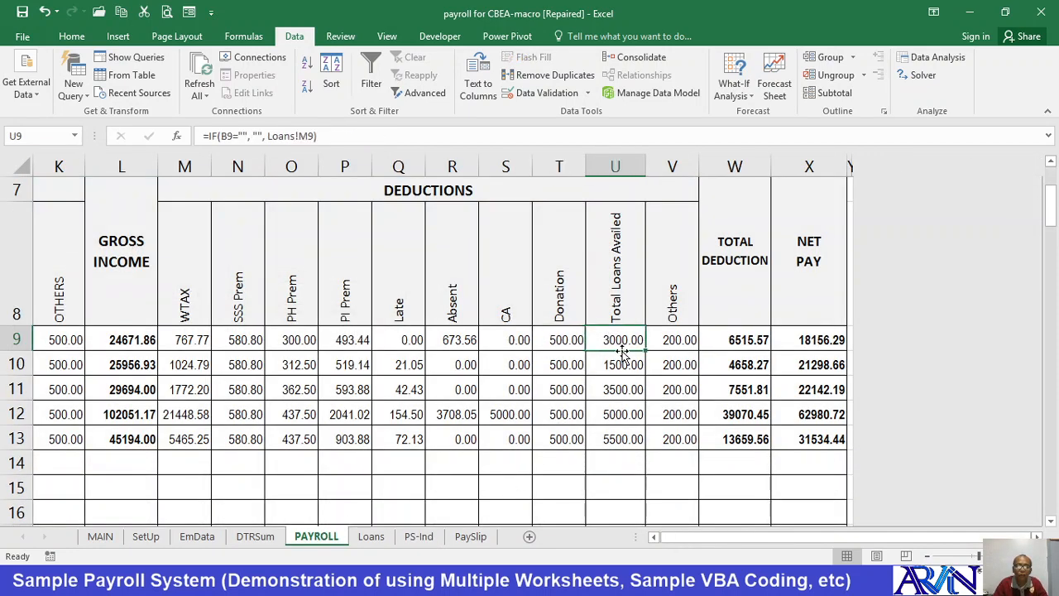
left_click(372, 539)
left_click(885, 295)
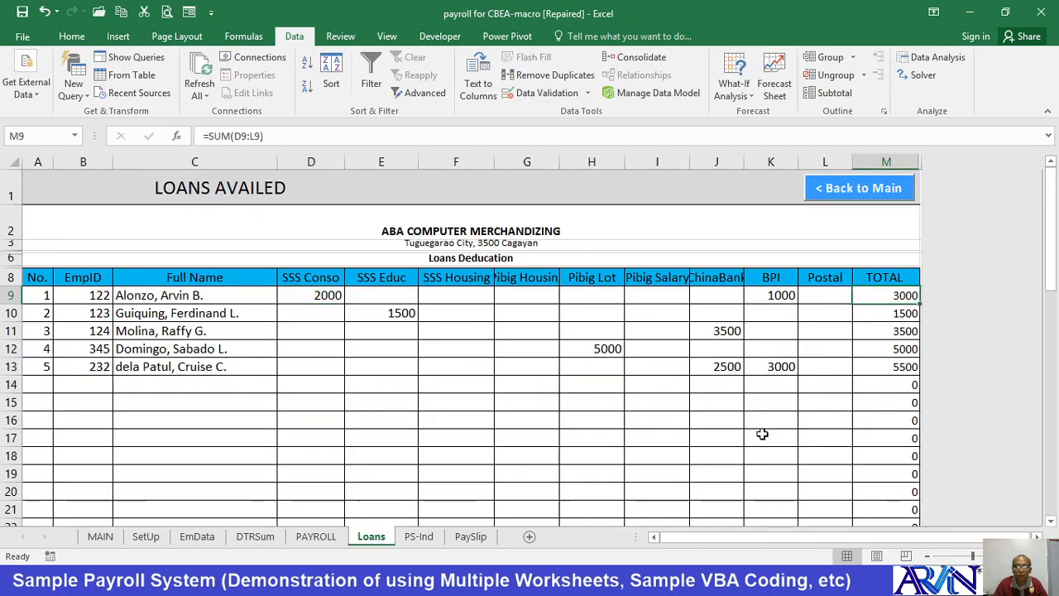
- Examine the Others deduction formula in PAYROLL's V9 and trace its SetUp!$J$9 reference to the Others deduction on SetUp
left_click(316, 536)
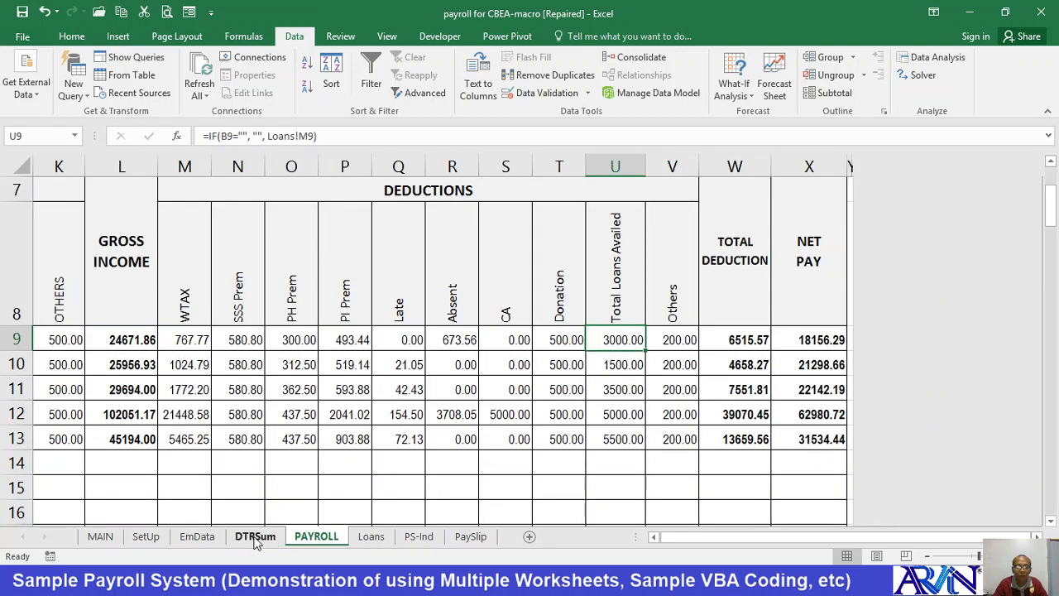
left_click(678, 342)
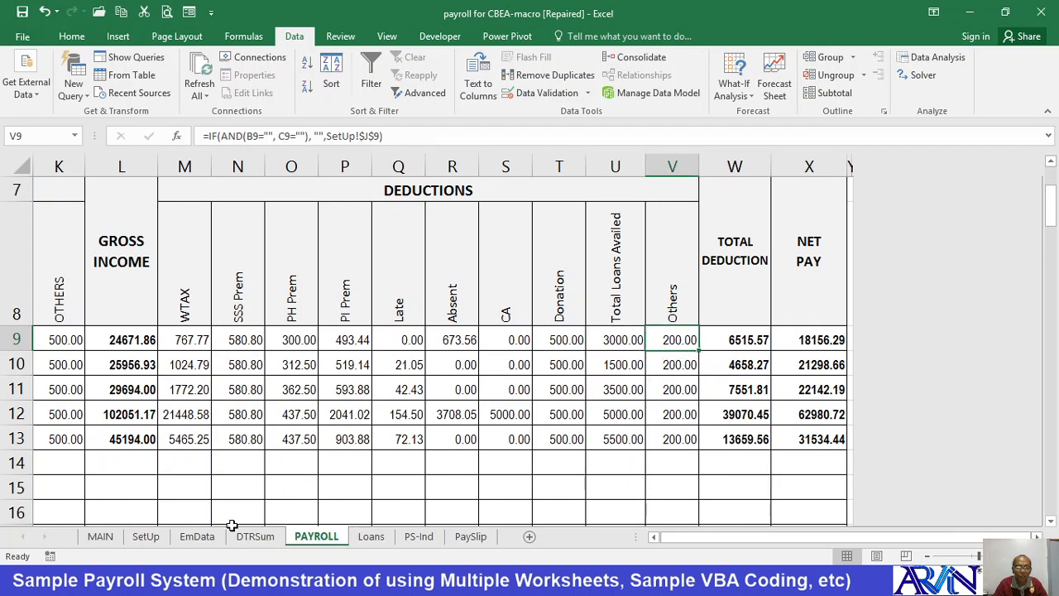
left_click(146, 536)
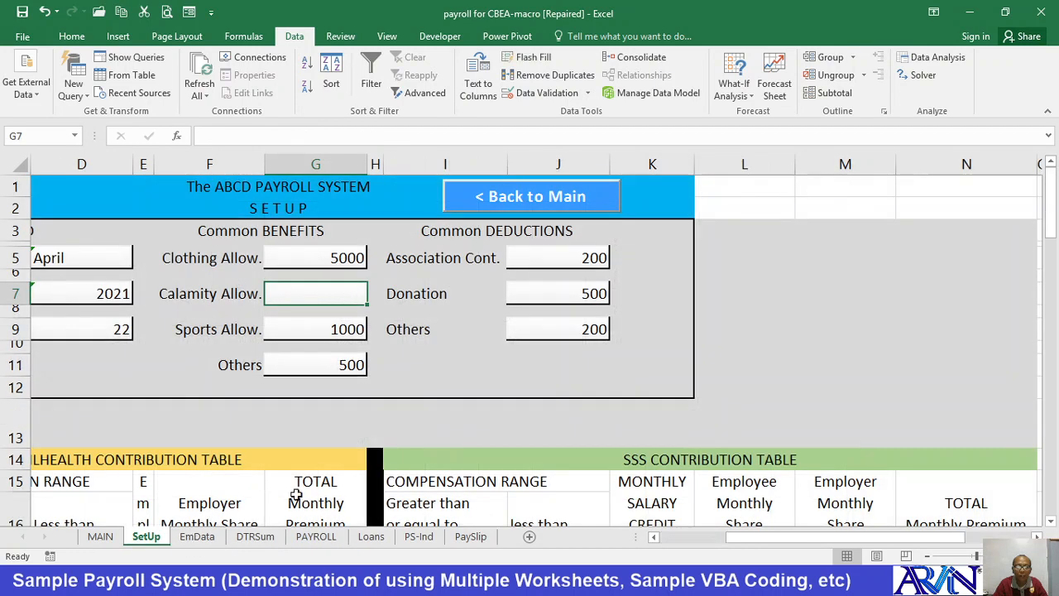
left_click(579, 329)
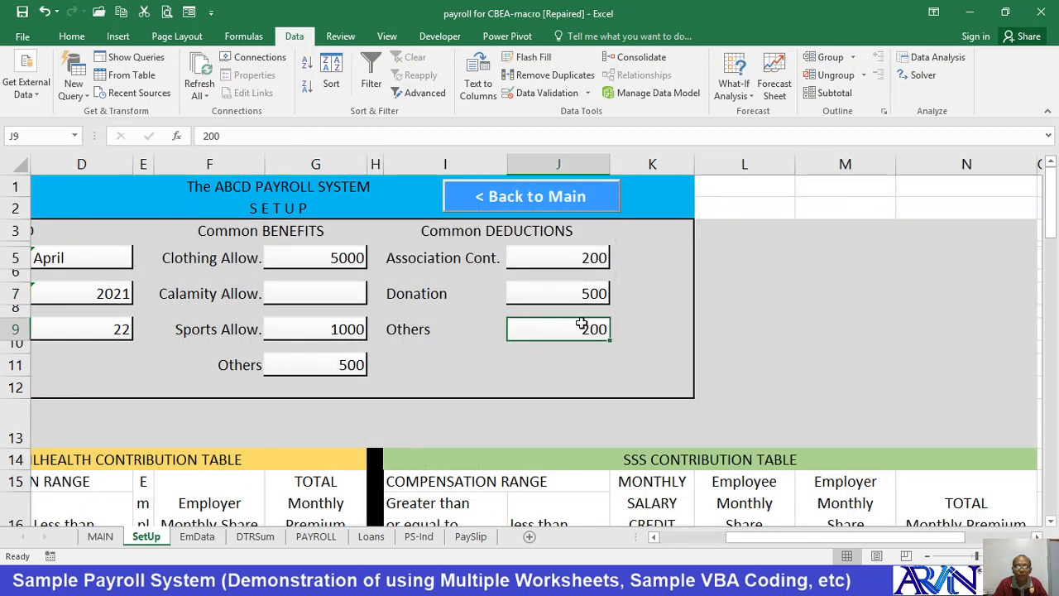
- Examine the Total Deduction formula in PAYROLL's W9 and its M9:V9 sum range, leaving the cell without saving any edit
left_click(316, 536)
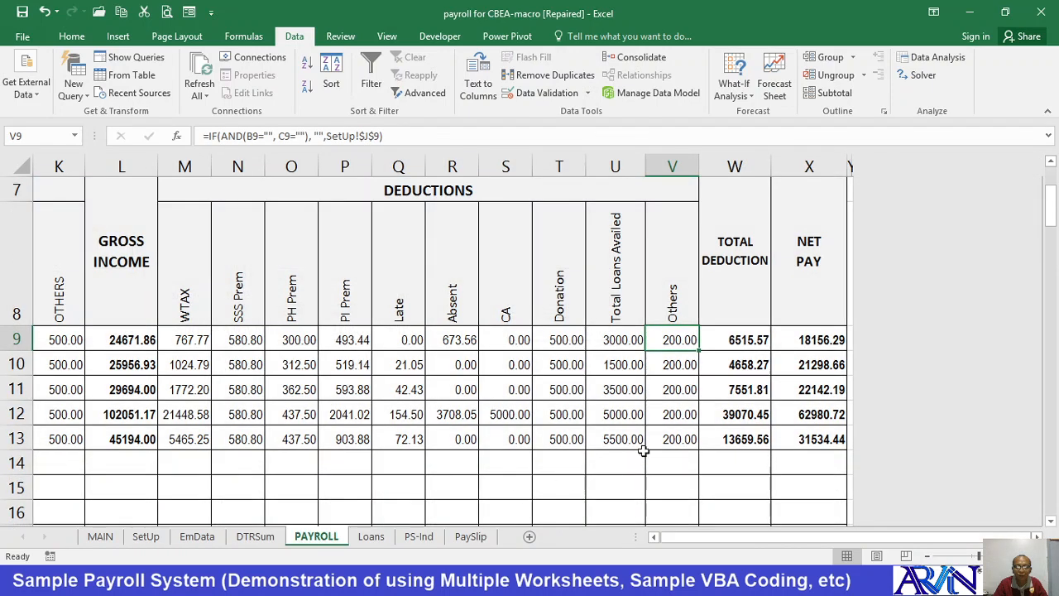
left_click(736, 347)
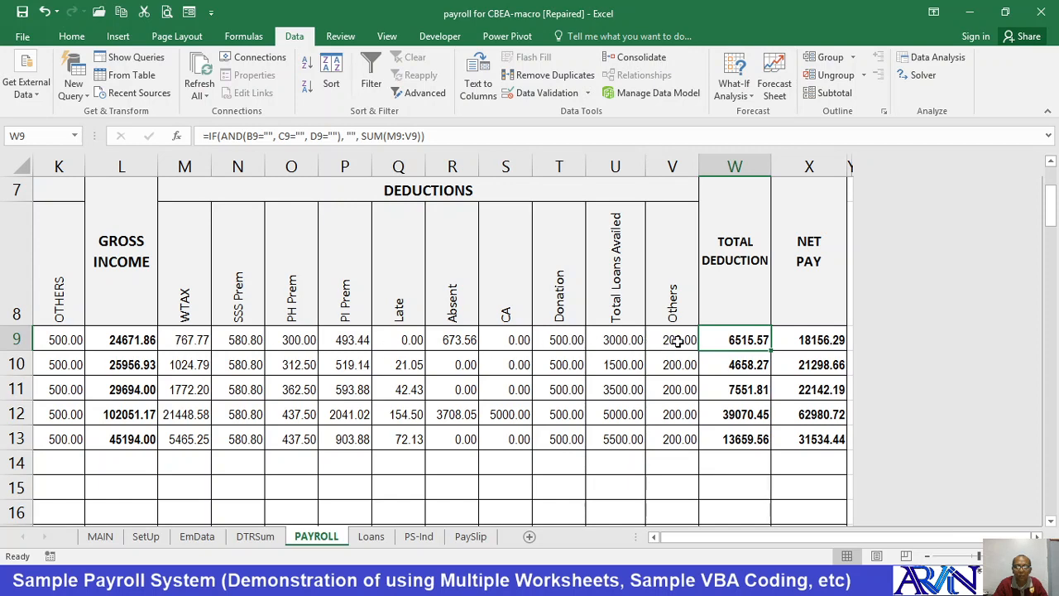
key("F2")
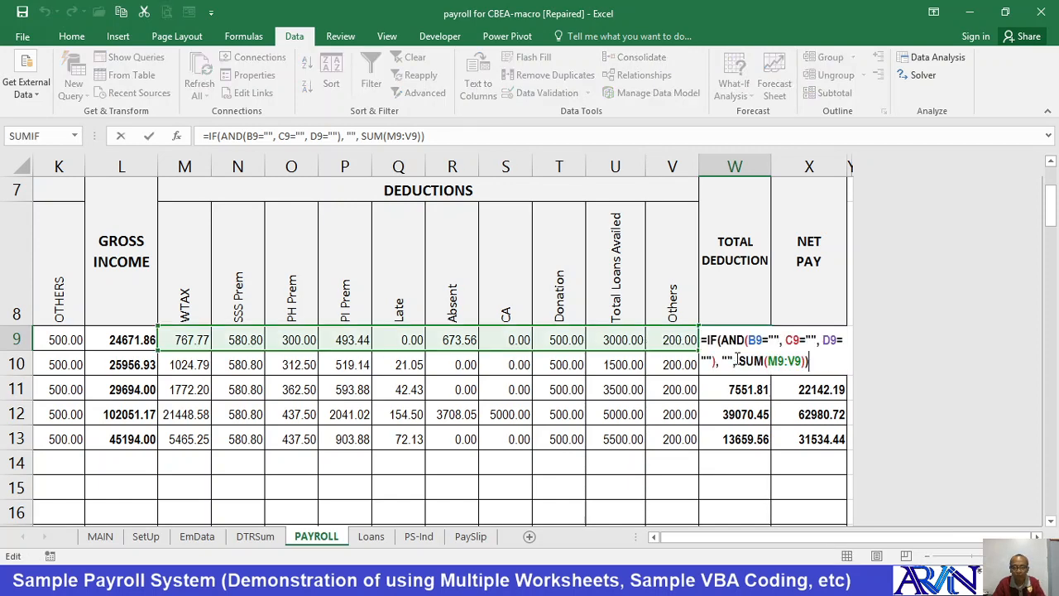
key("Escape")
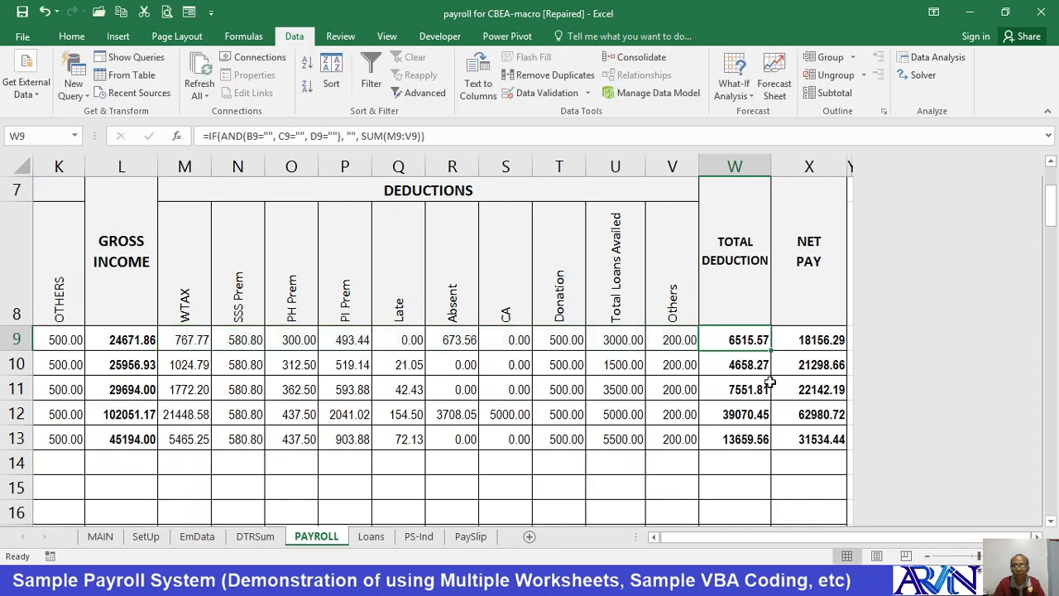
- Examine the Net Pay formula in PAYROLL's X9 and look over the payroll table and its heading
left_click(815, 343)
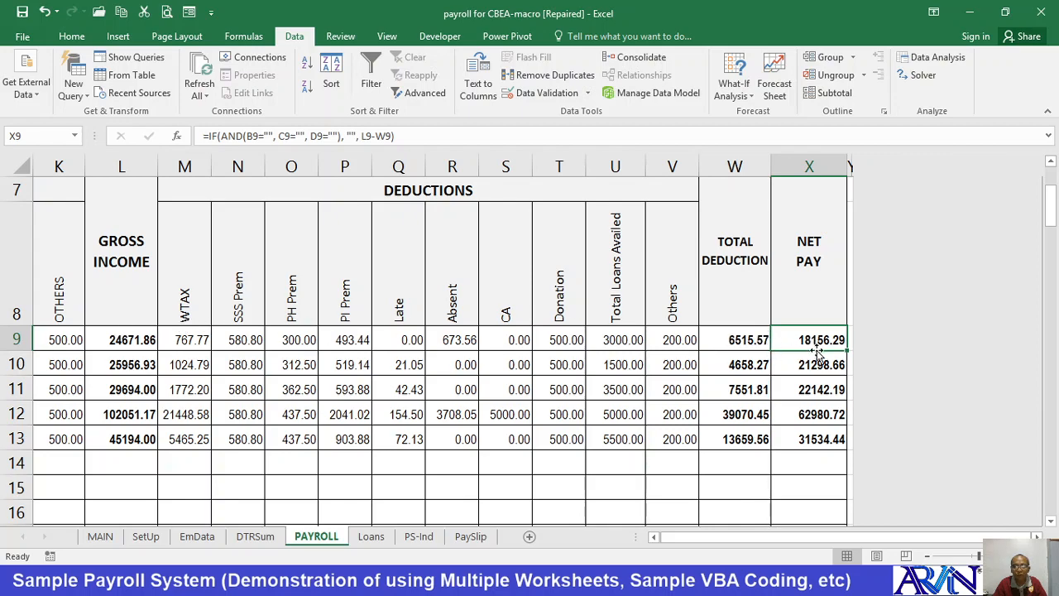
scroll(802, 465, "up", 2)
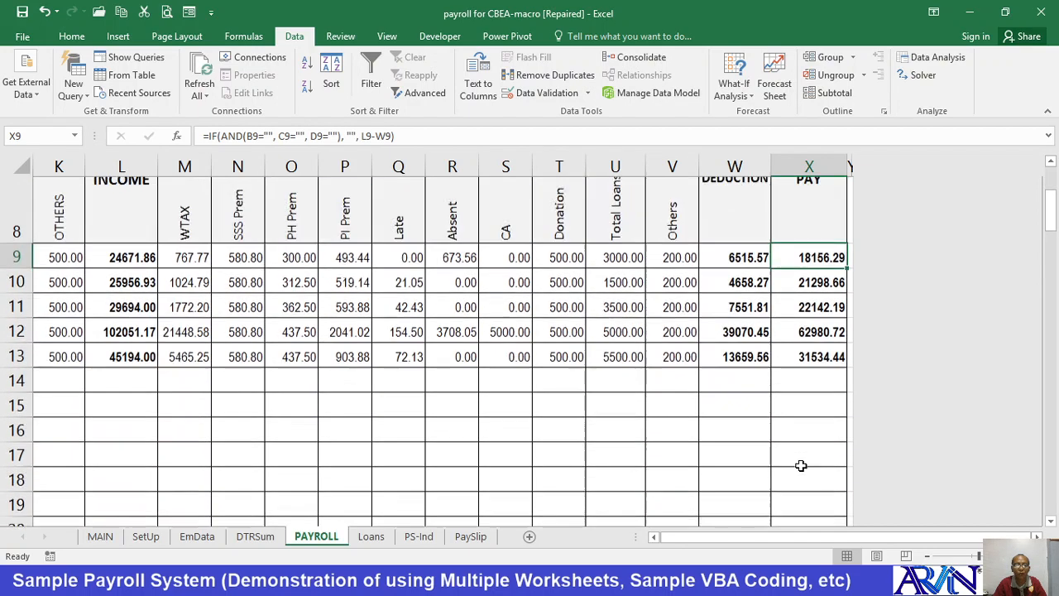
scroll(563, 451, "down", 2)
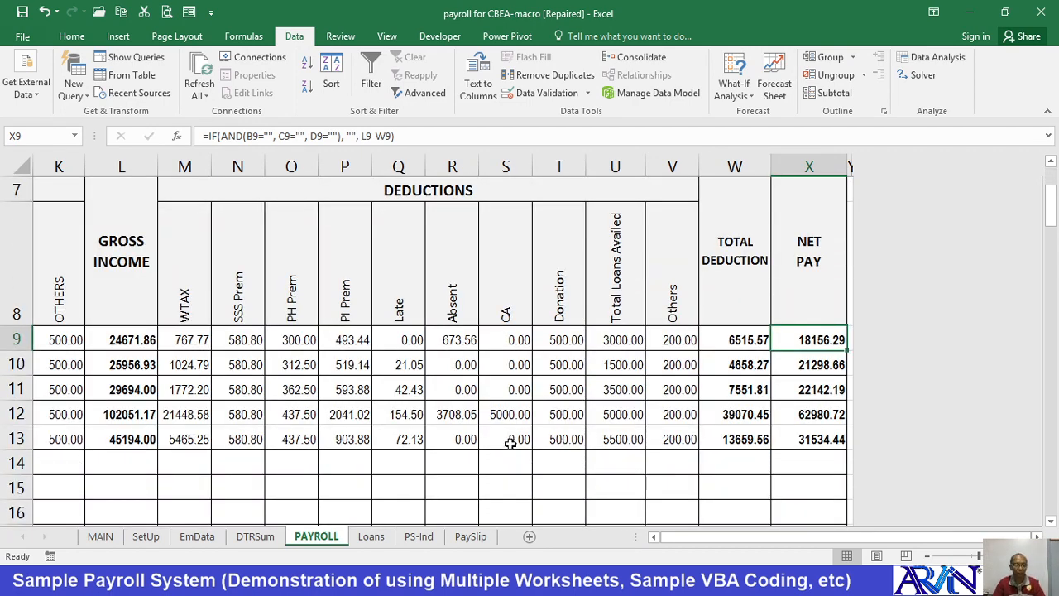
scroll(508, 439, "up", 2)
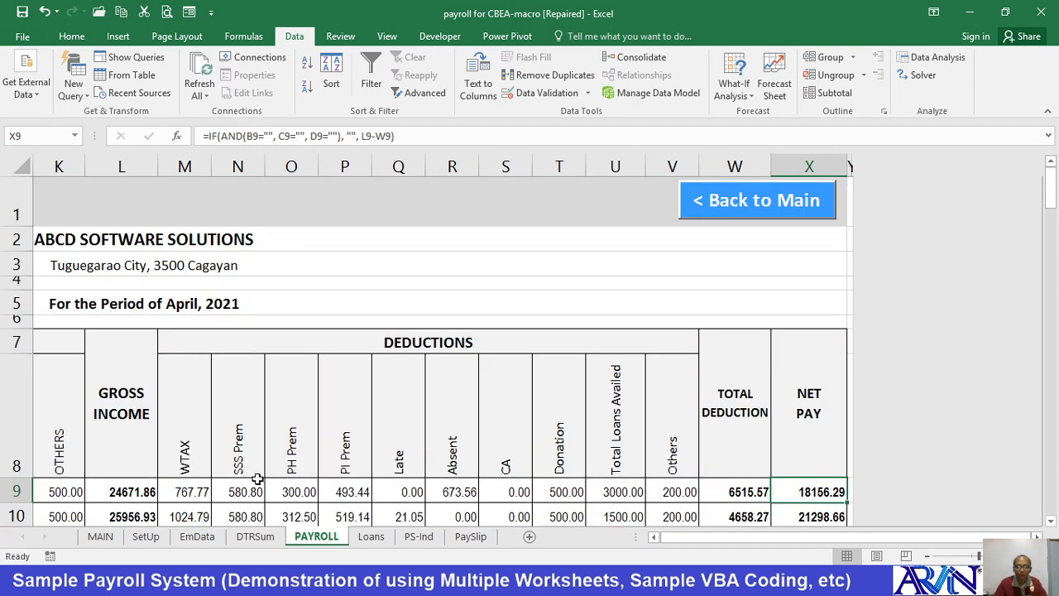
- Examine the month formula in SetUp's D5, highlighting its MONTH and TODAY functions while keeping the formula as it is
left_click(187, 540)
left_click(137, 539)
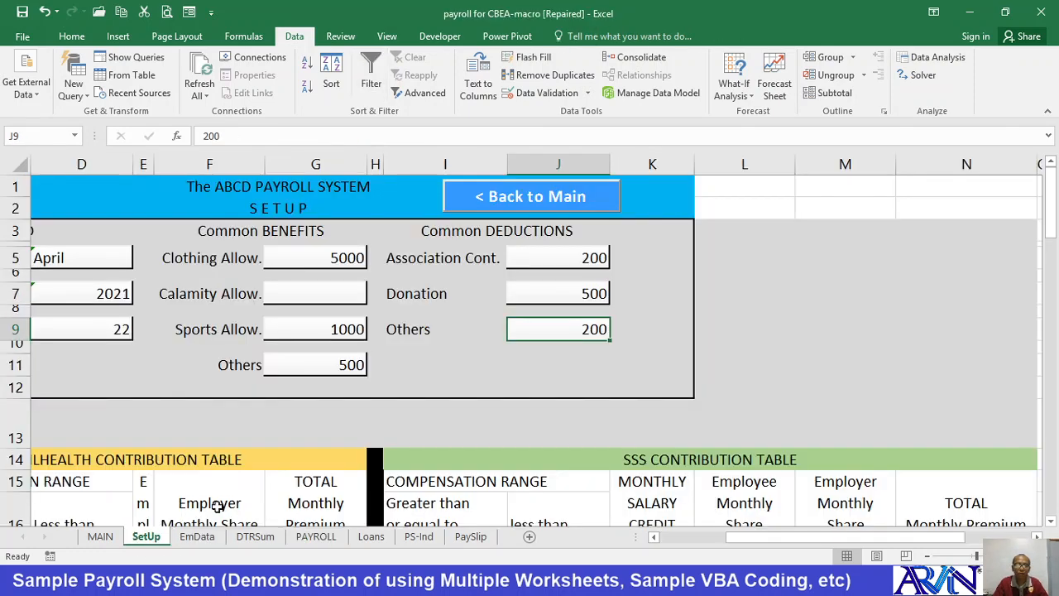
left_click(75, 263)
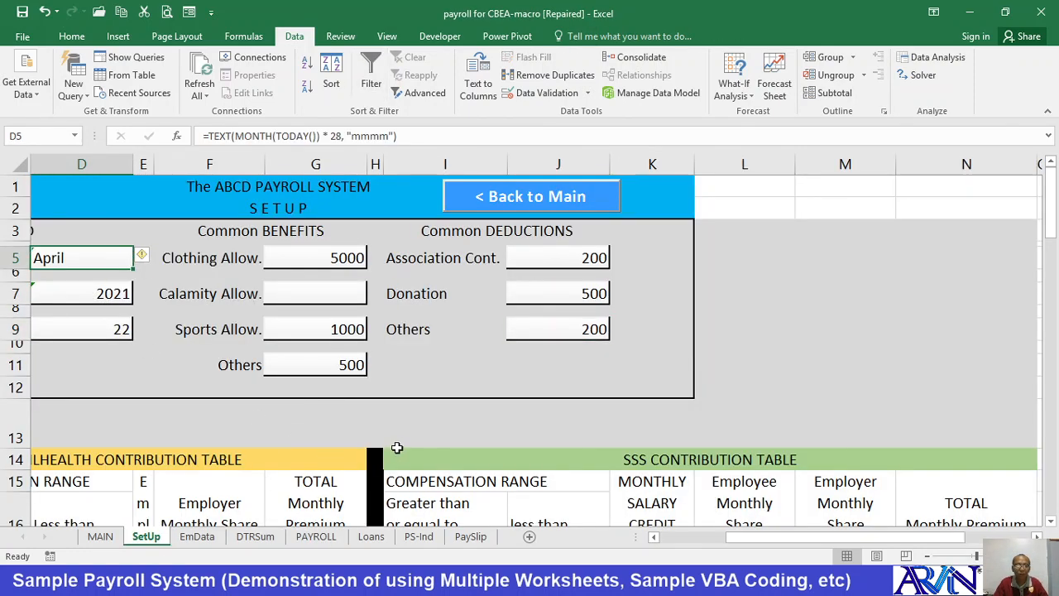
key("F2")
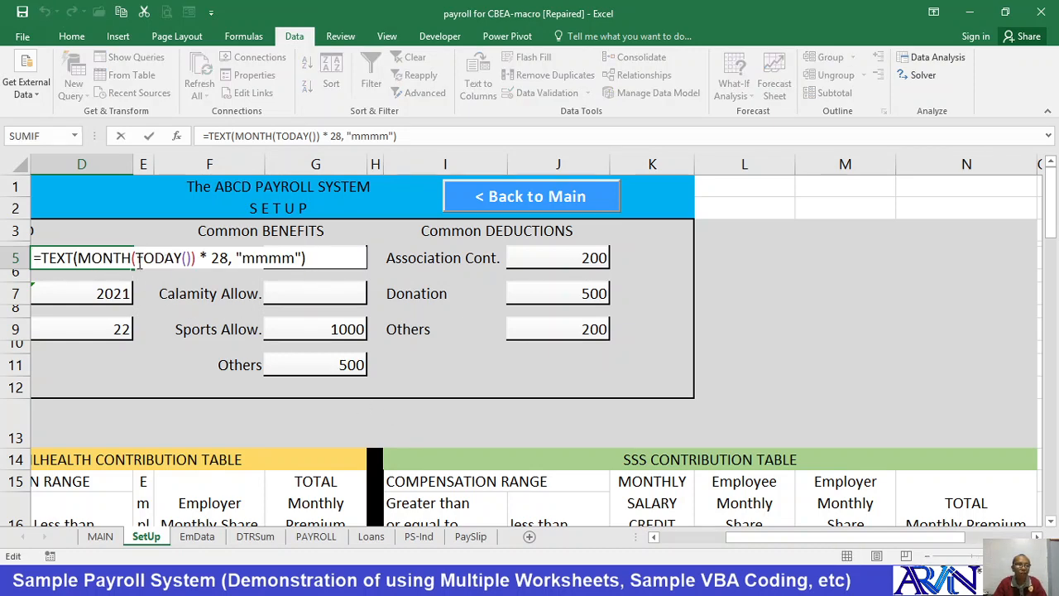
left_click_drag(98, 258, 170, 260)
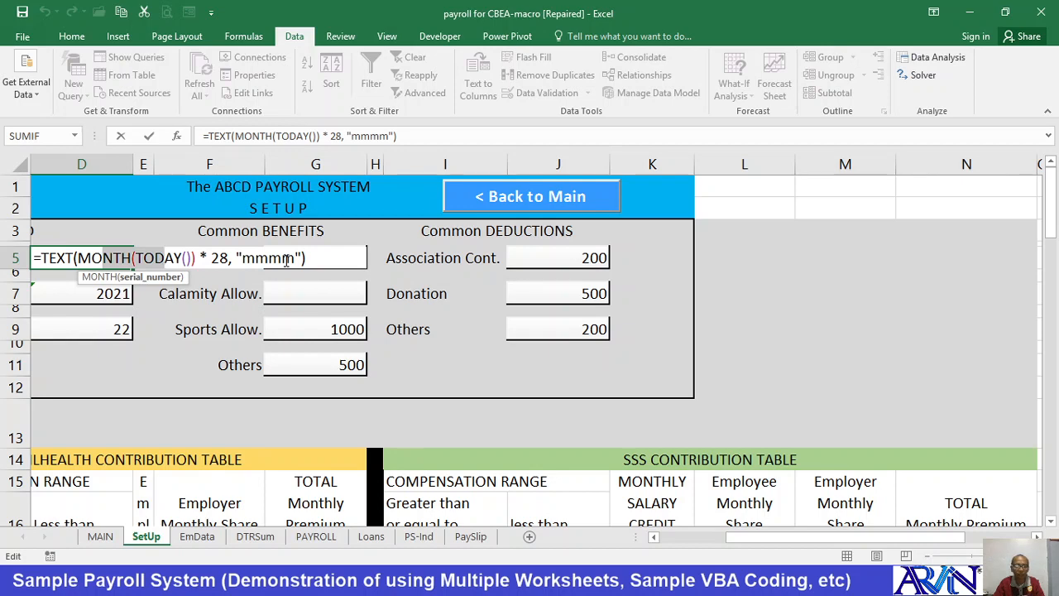
key("ctrl+Return")
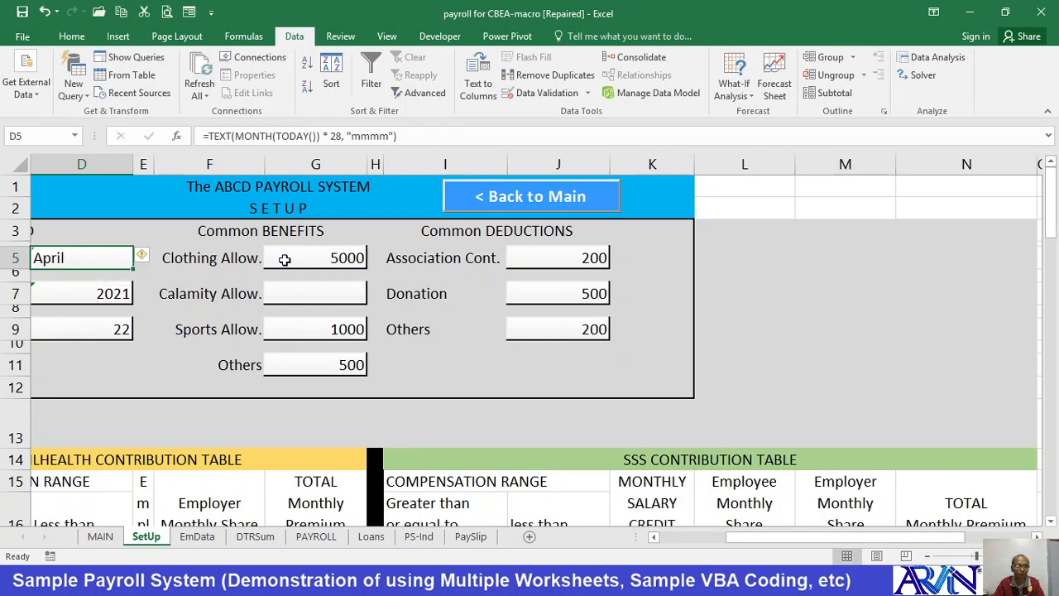
- Try the shorter month format "mmm" in the TEXT formula in SetUp's D5
double_click(101, 260)
key("Left")
key("Left")
key("Left")
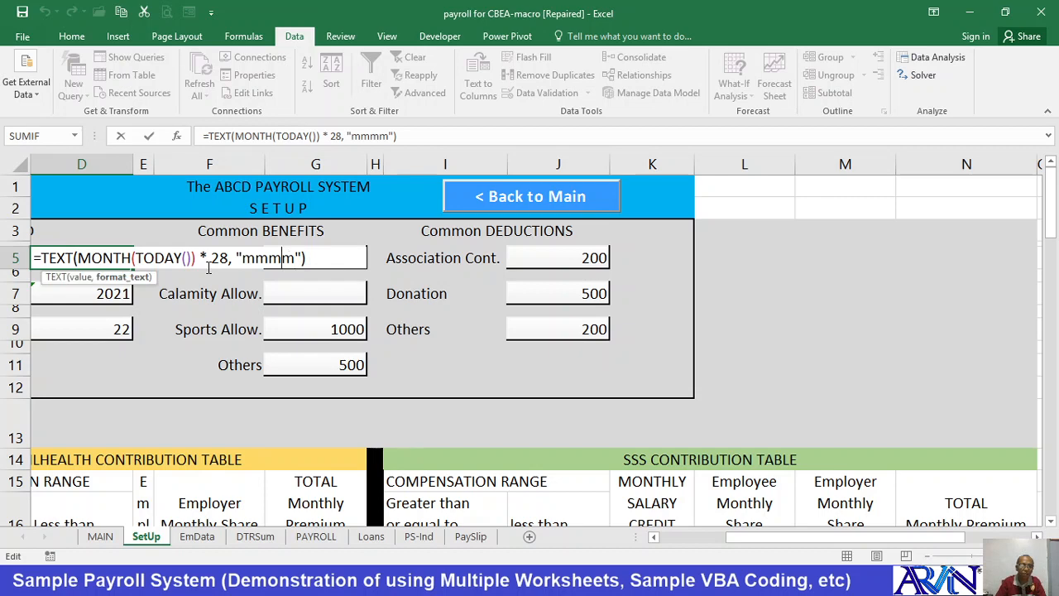
key("BackSpace")
key("Return")
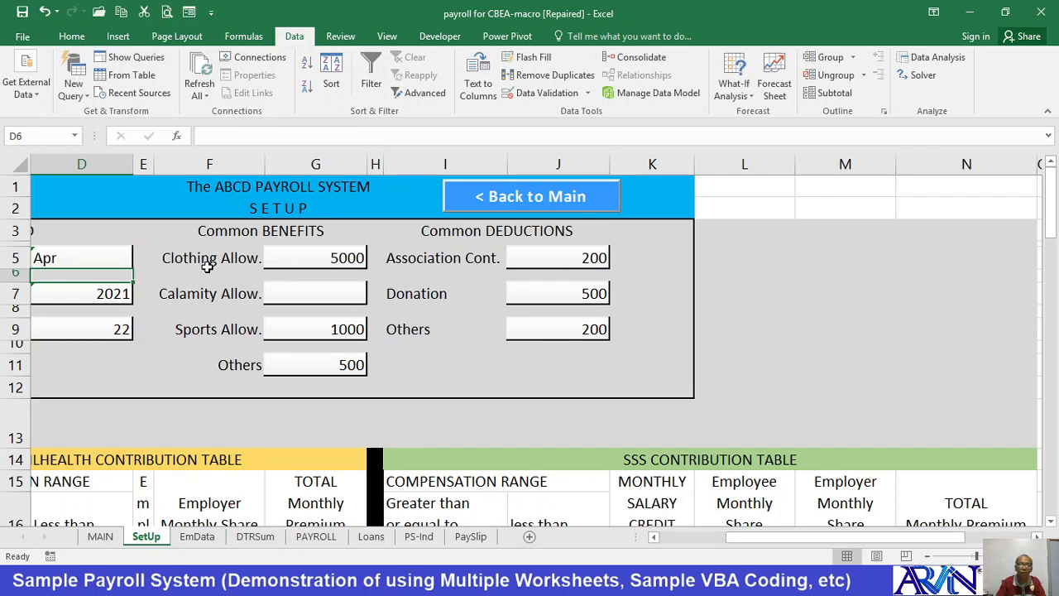
- Try the month format "mm" in SetUp's D5 formula and undo both month format changes
key("Up")
key("F2")
key("Left")
key("Left")
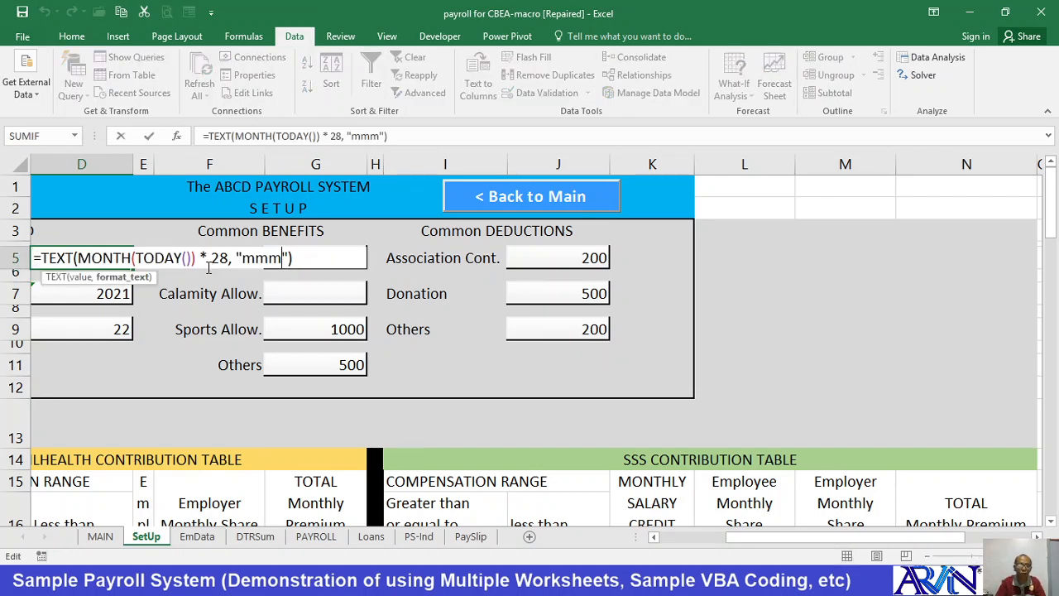
key("BackSpace")
key("Return")
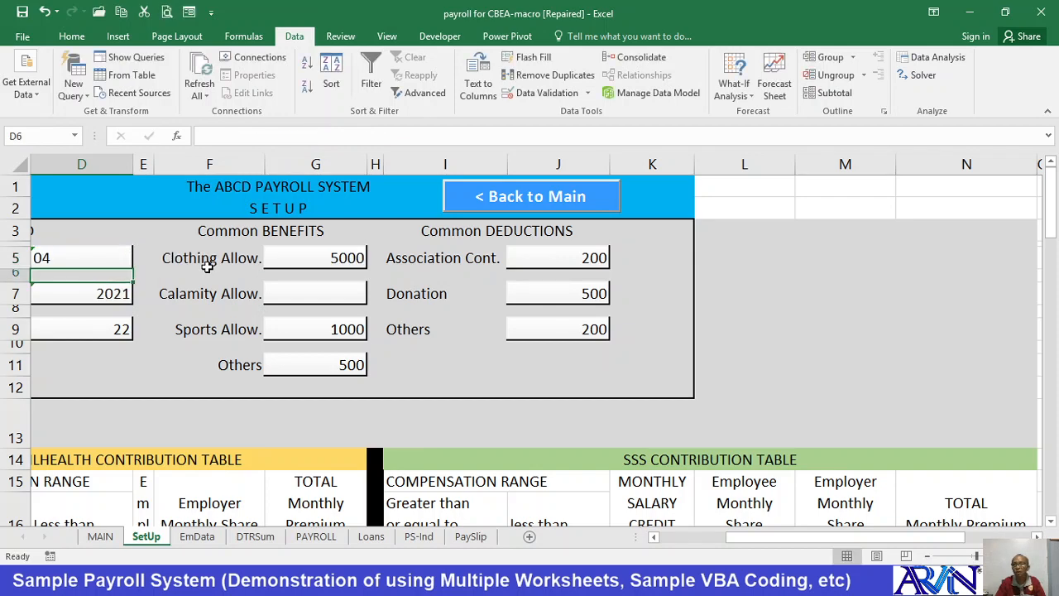
key("Up")
key("ctrl+z")
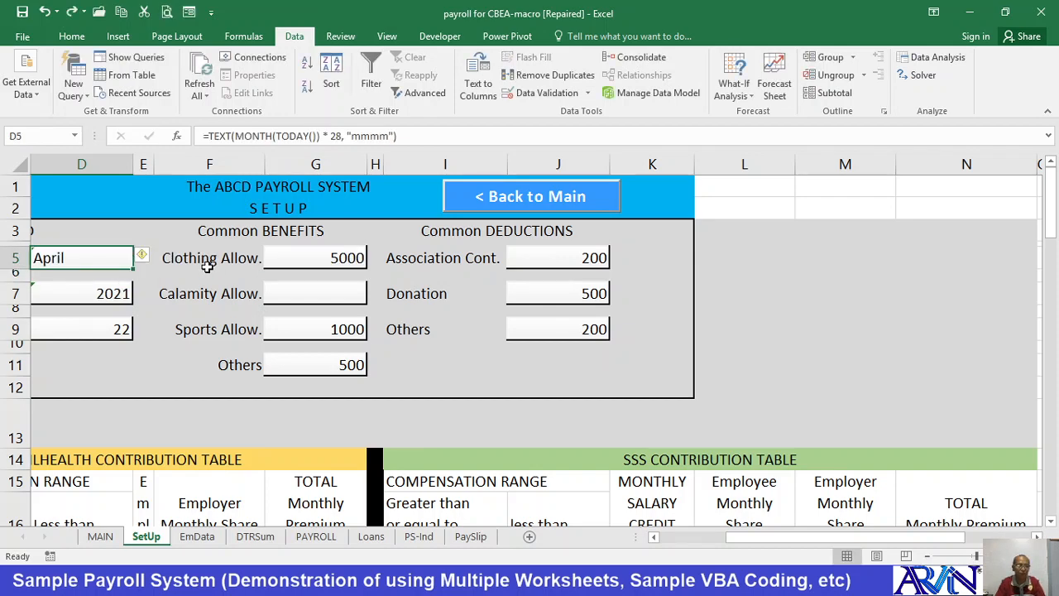
- Examine the year formula in SetUp's D7 and the entry in D9 below it, making no edits
left_click(80, 300)
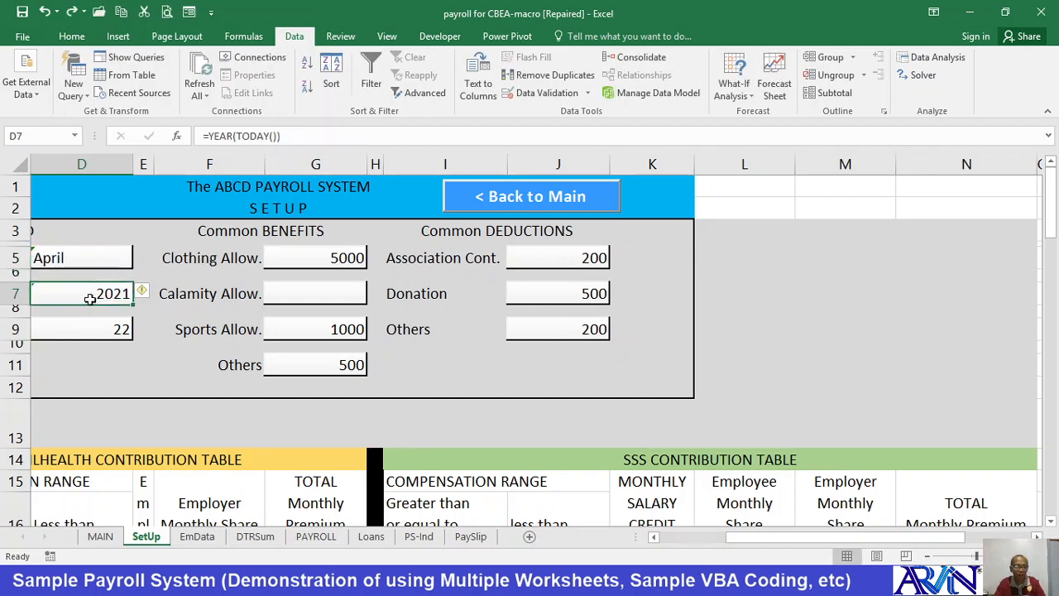
double_click(110, 300)
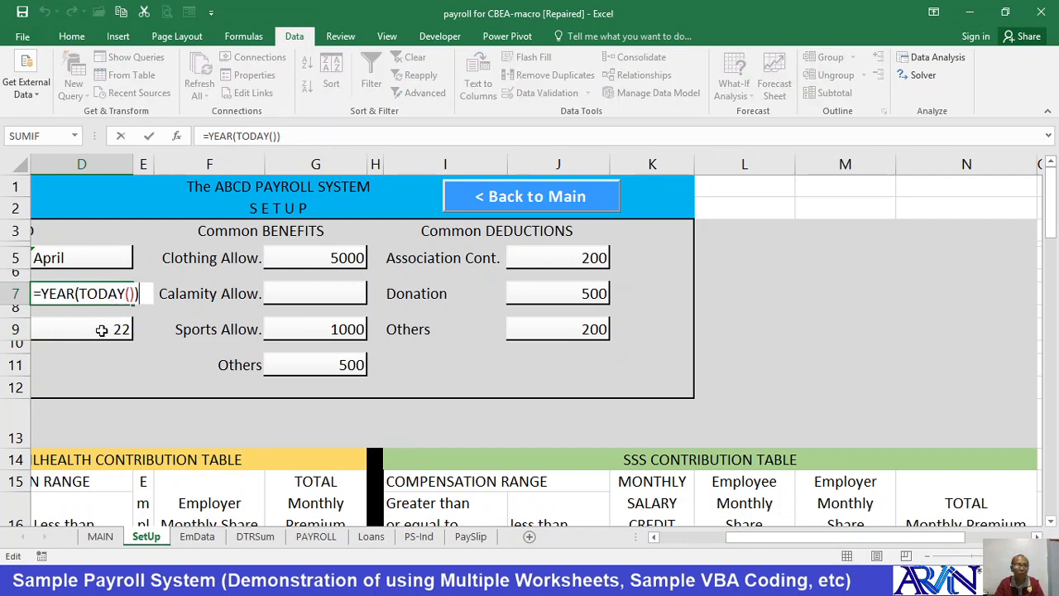
left_click(101, 331)
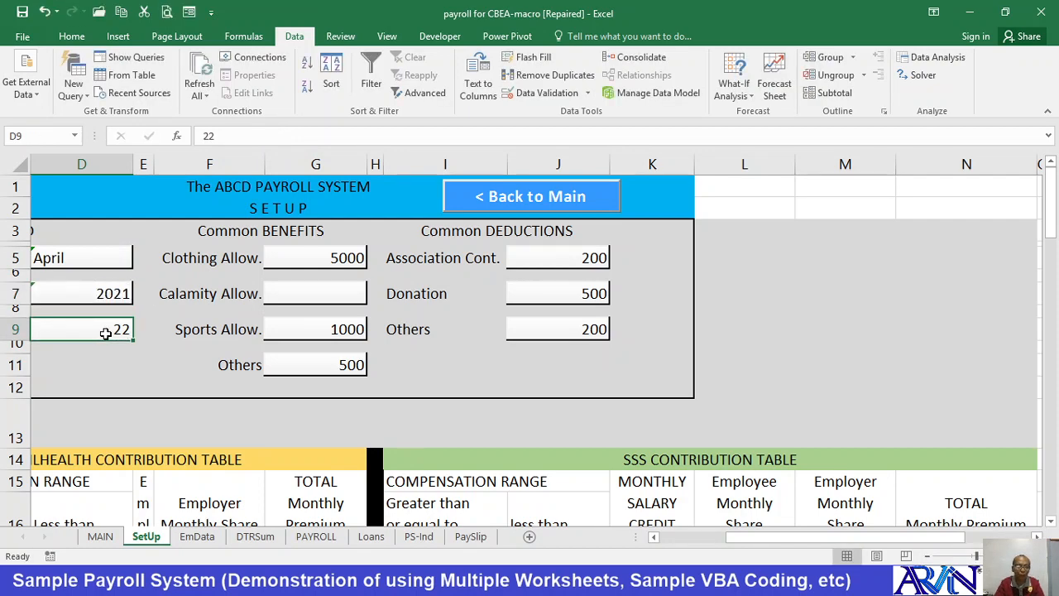
- Try 20 as the number of working days in SetUp's D9, check the DTRSum sheet's Days Absent column, and undo the entry
type("20")
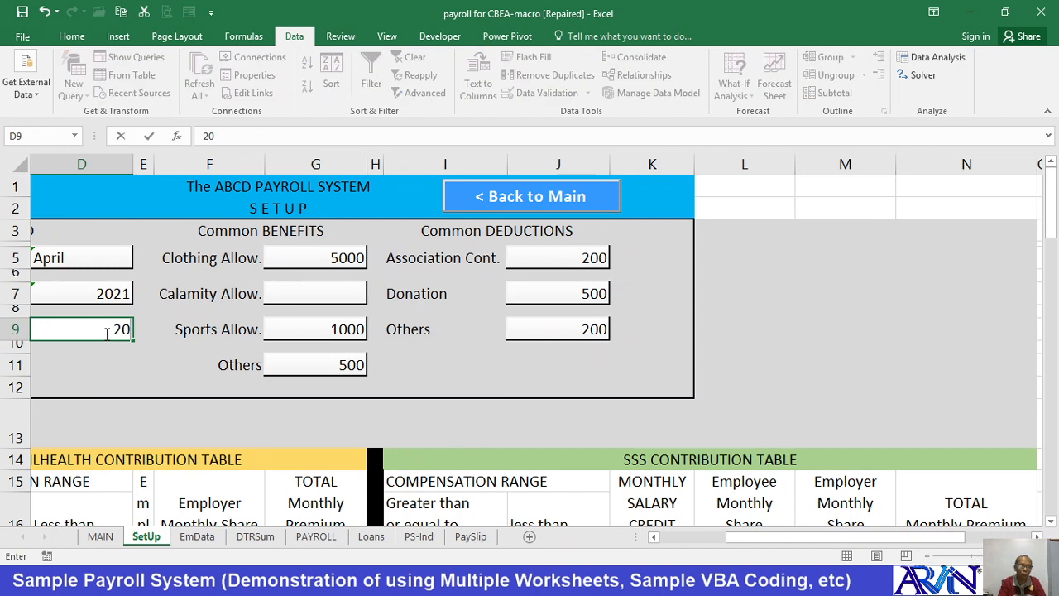
key("Return")
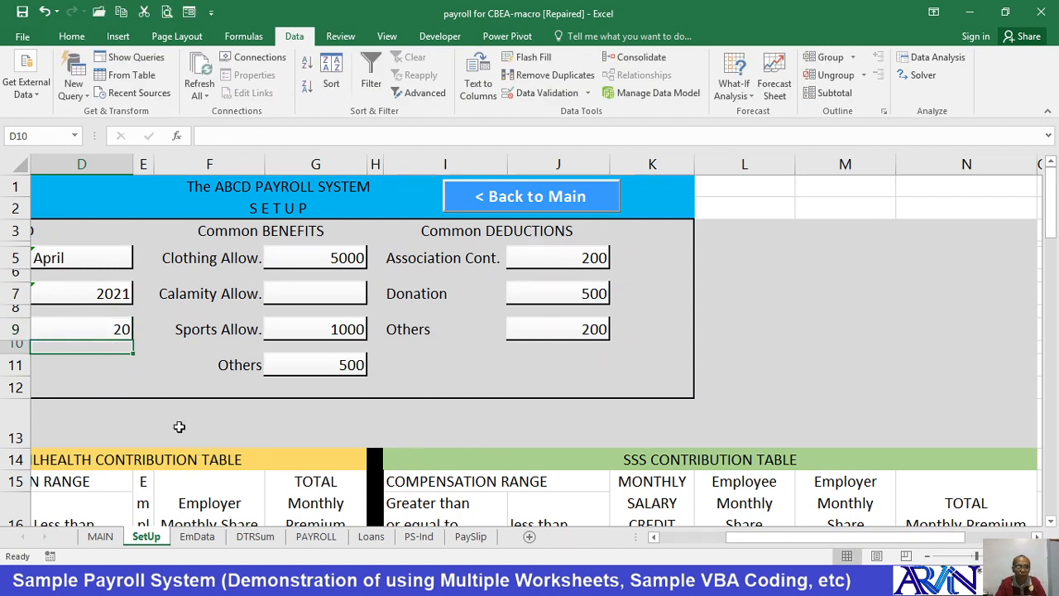
left_click(258, 536)
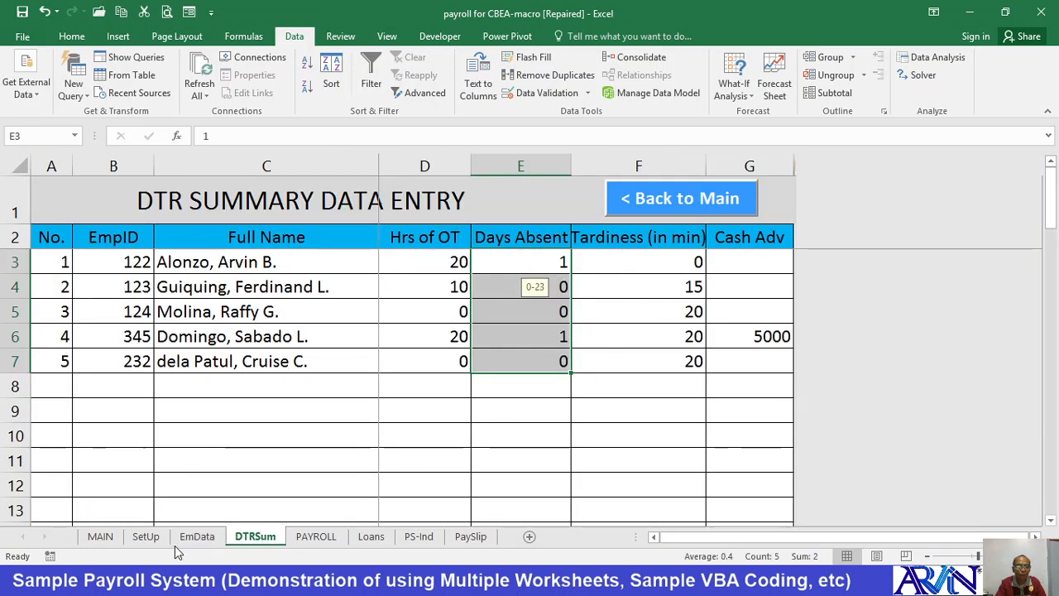
left_click(145, 536)
key("ctrl+z")
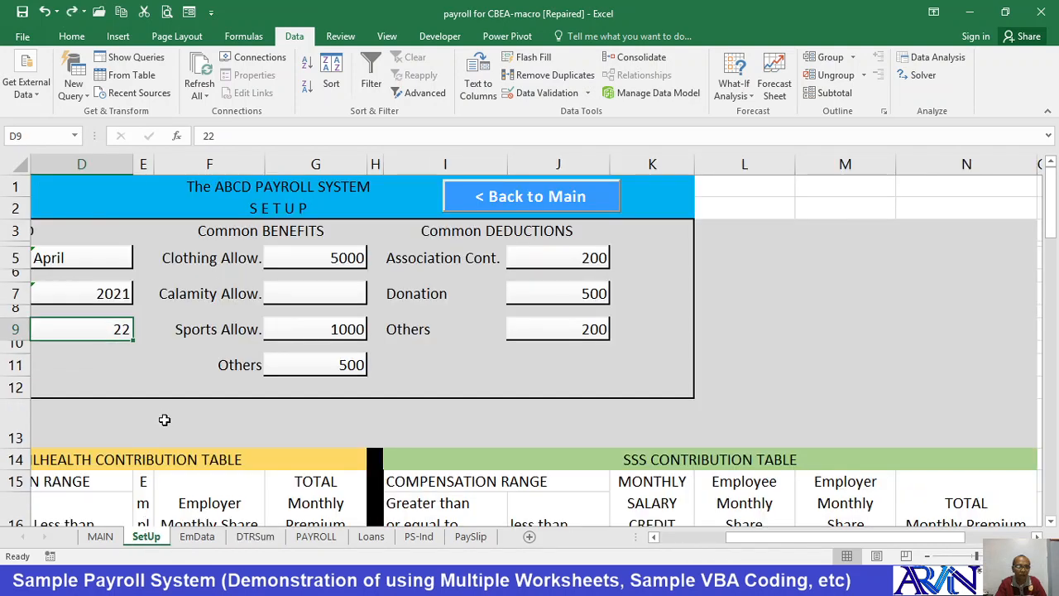
- Review the Clothing and Calamity allowance entries under Common BENEFITS and the period fields on the SetUp sheet
left_click(321, 259)
left_click(323, 298)
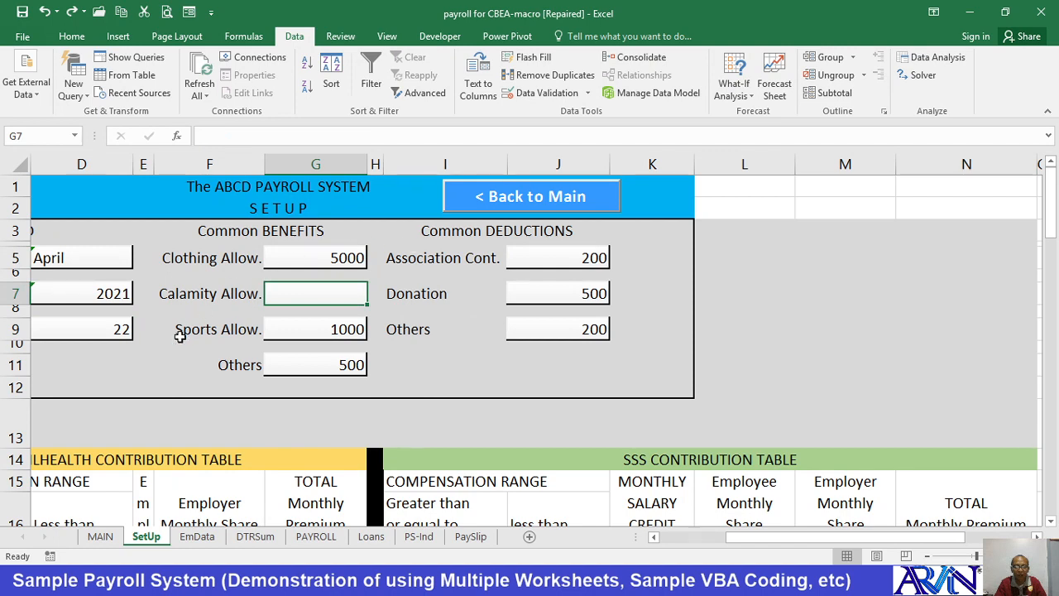
left_click(694, 541)
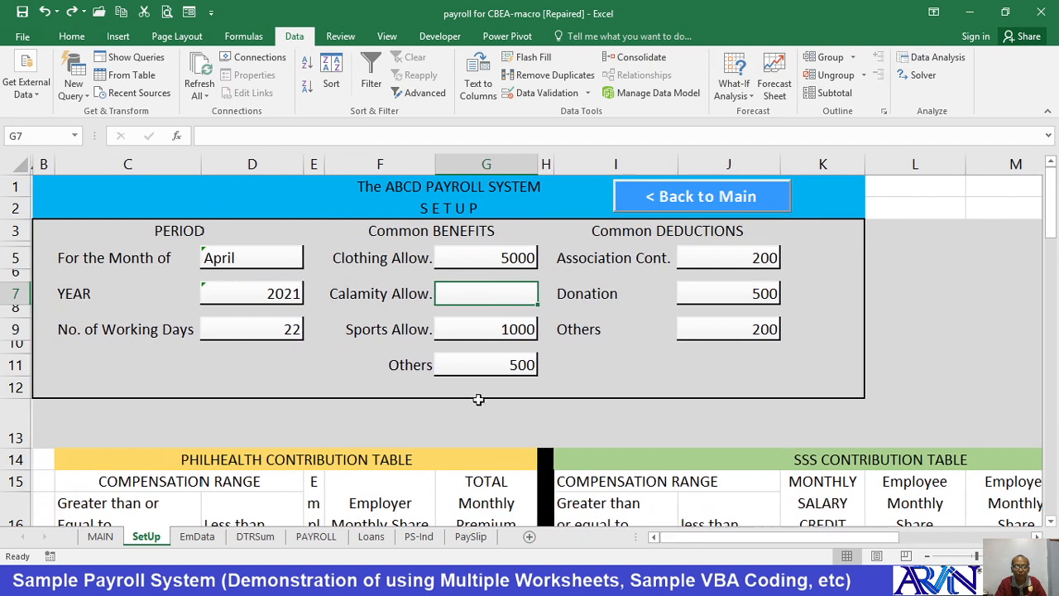
left_click(314, 360)
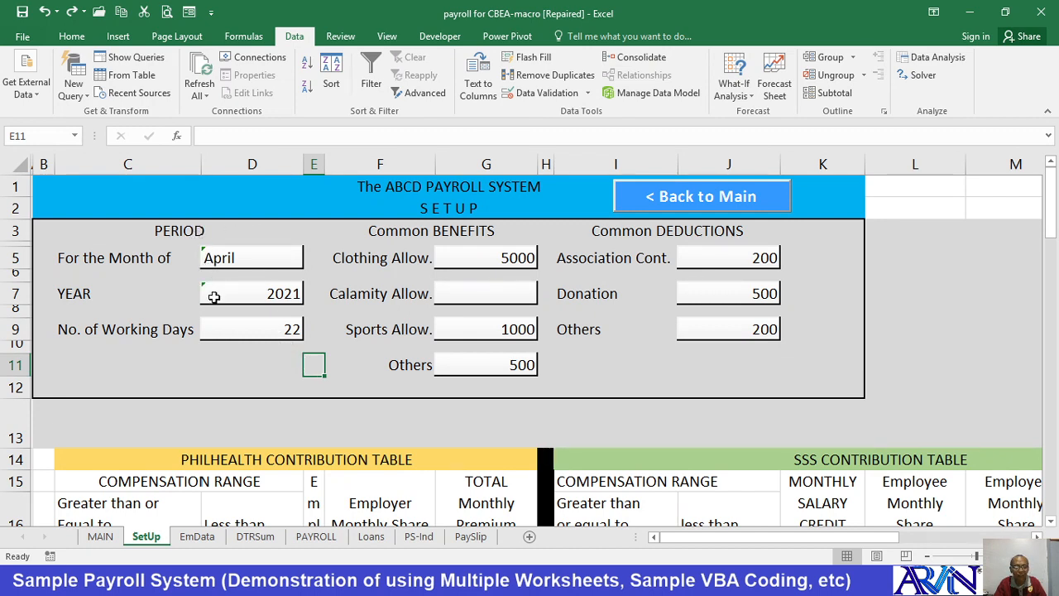
- Hide all SetUp rows from row 14 down to the end of the sheet, including the contribution tables
scroll(213, 296, "down", 1)
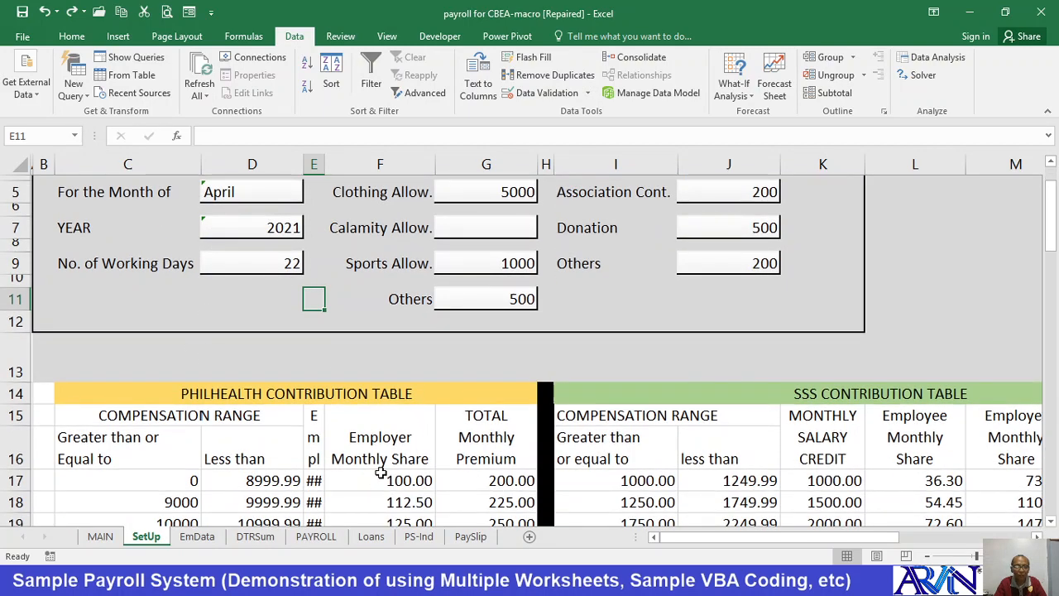
scroll(391, 455, "up", 1)
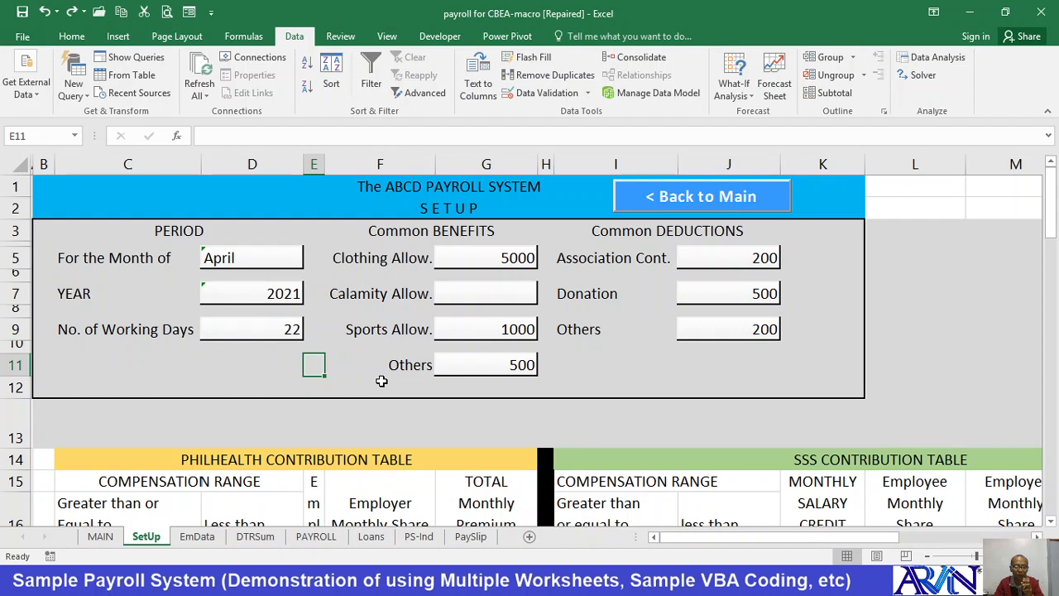
scroll(381, 380, "down", 1)
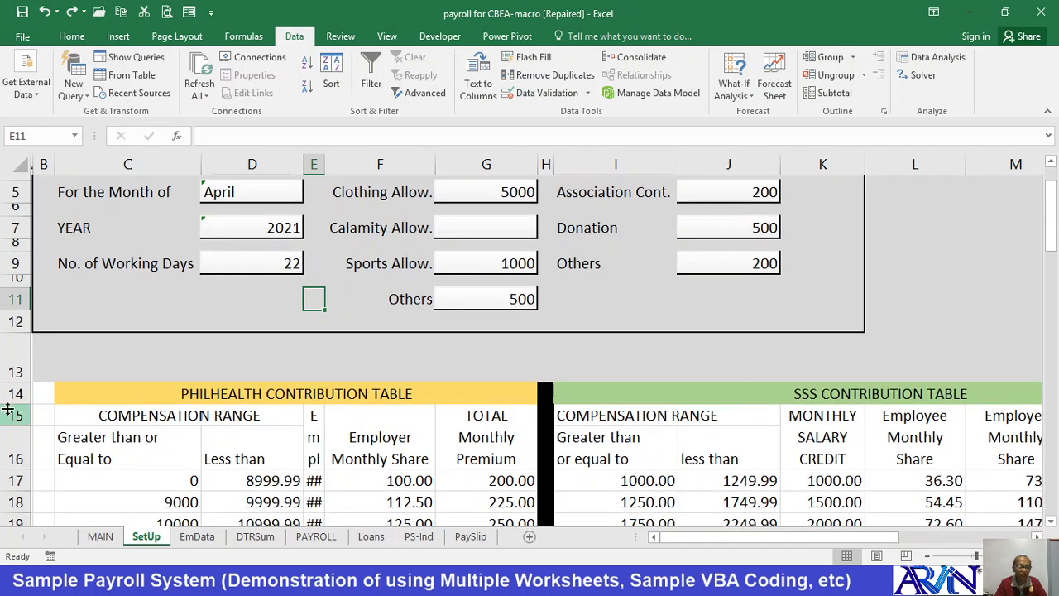
left_click(8, 372)
left_click(8, 395)
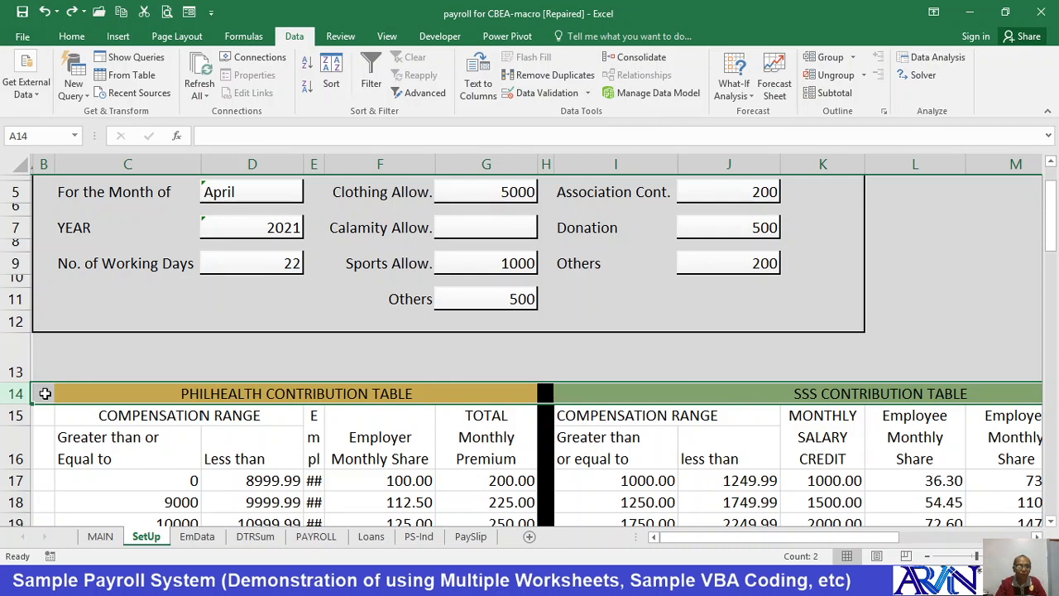
key("ctrl+shift+Down")
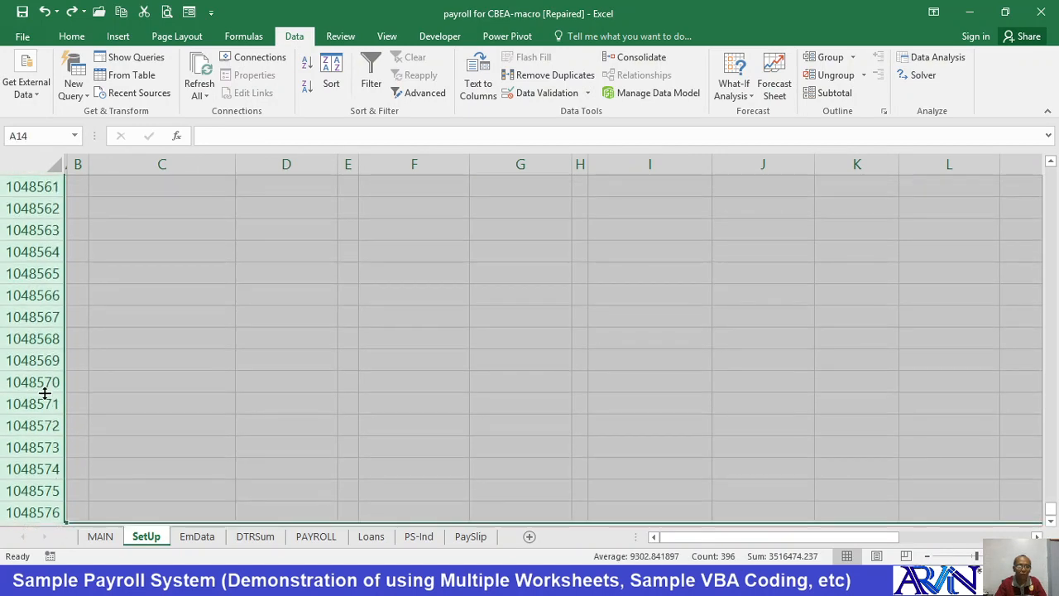
right_click(45, 341)
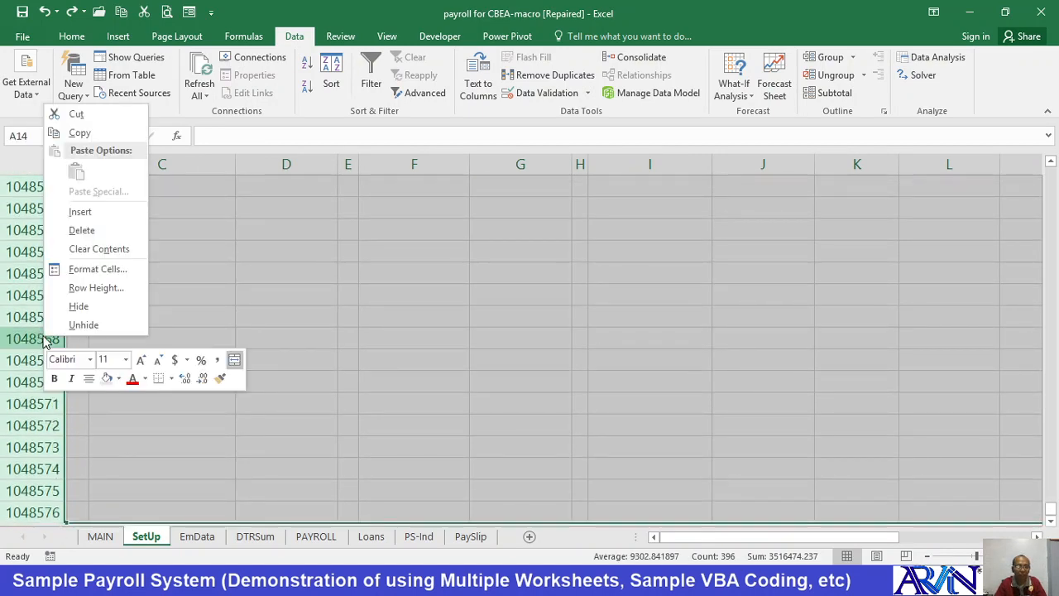
left_click(79, 306)
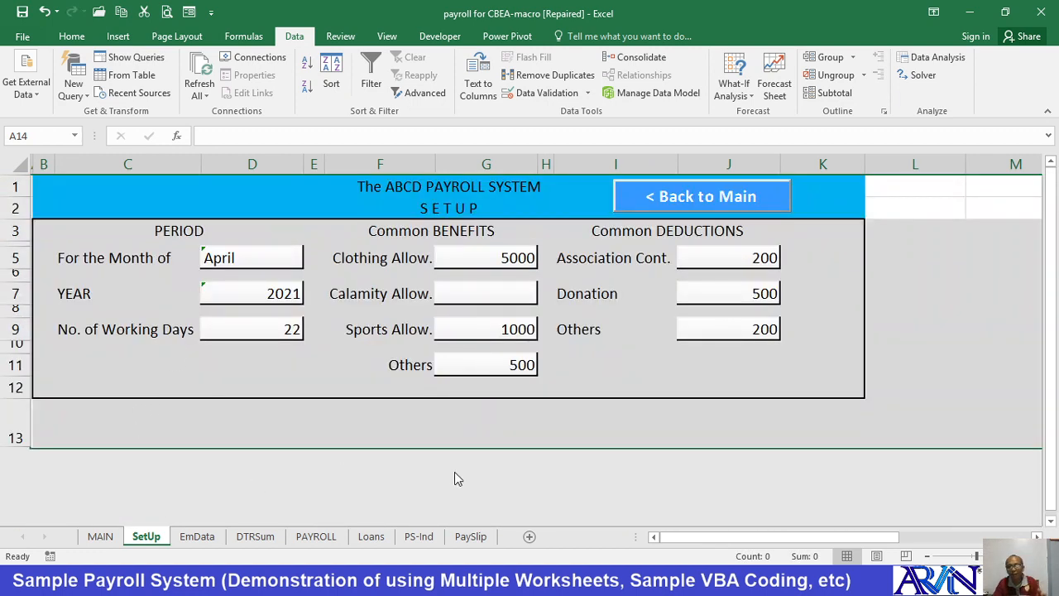
left_click(938, 163)
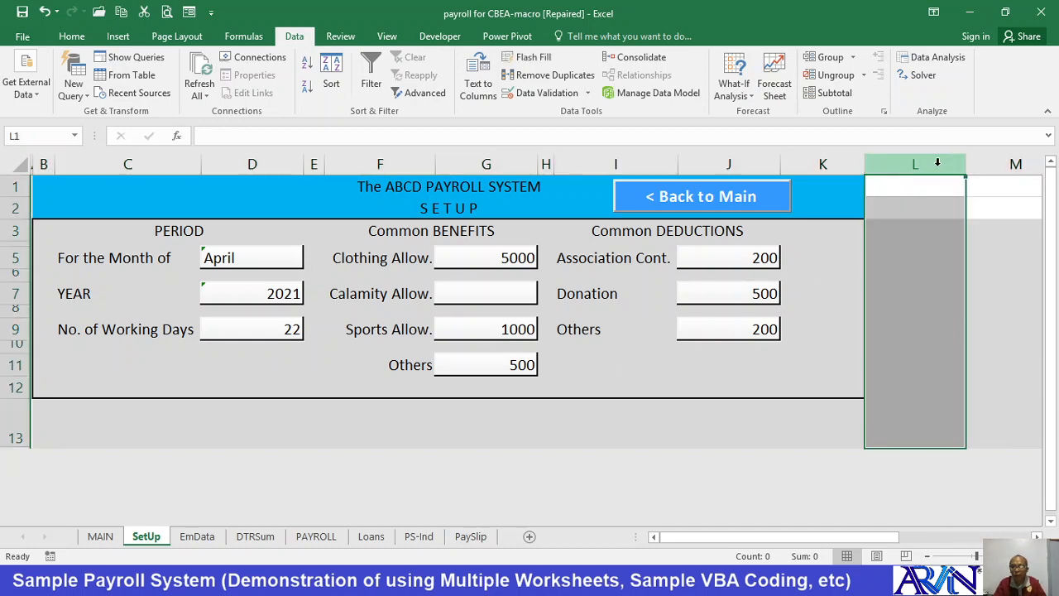
key("ctrl+a")
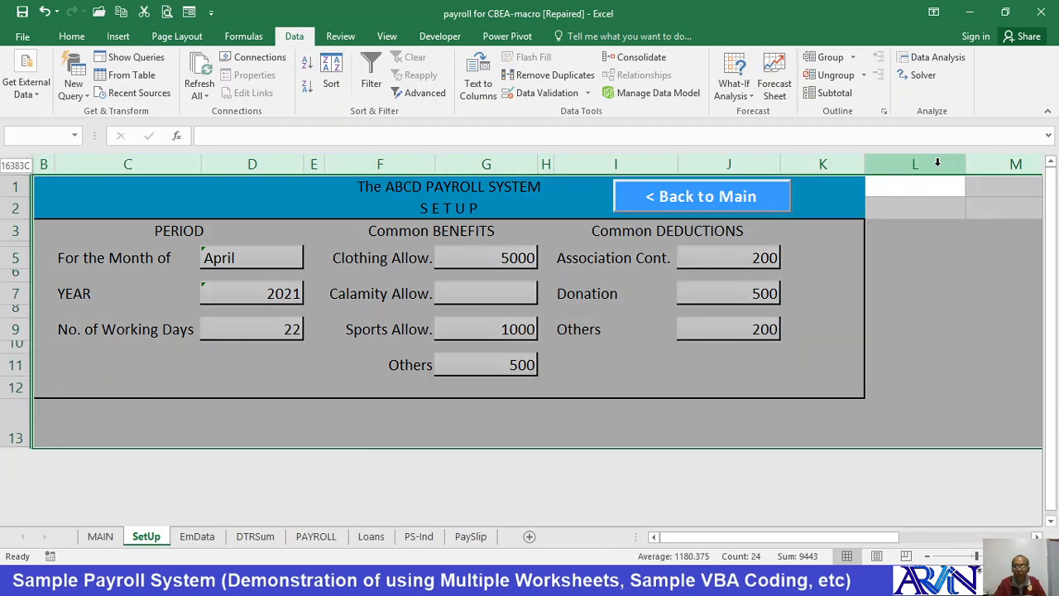
left_click_drag(944, 158, 1050, 162)
key("ctrl+shift+Right")
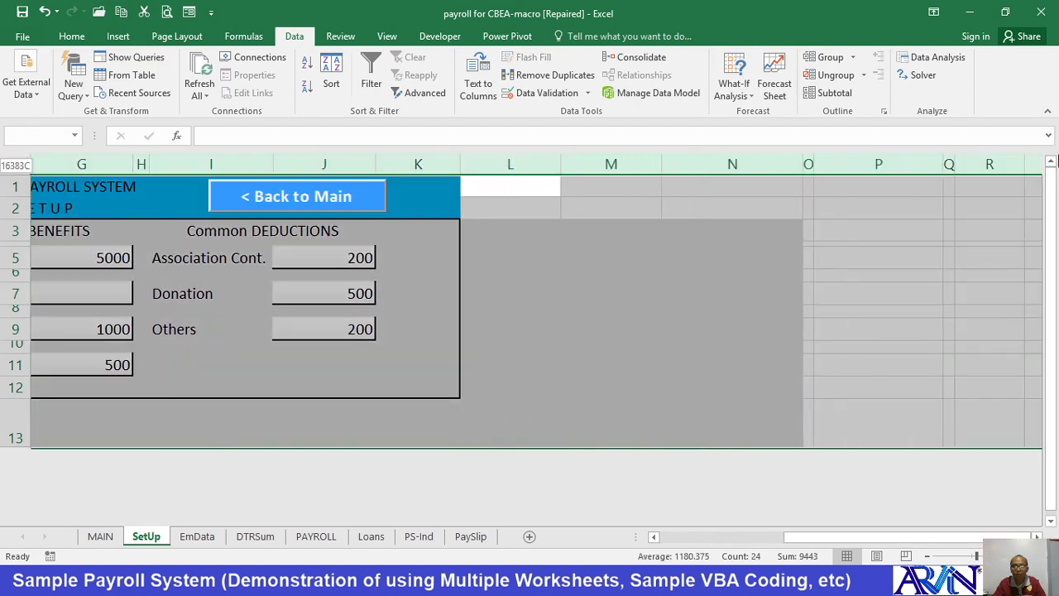
left_click(609, 164)
key("ctrl+a")
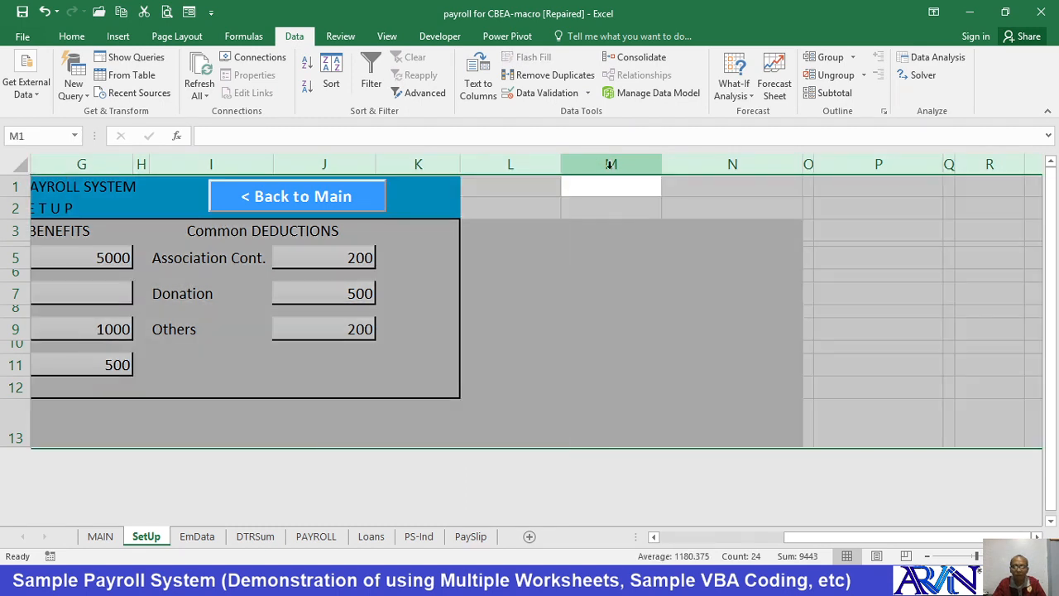
- Hide all SetUp columns from column O to the end of the sheet and narrow columns L to N
left_click(808, 162)
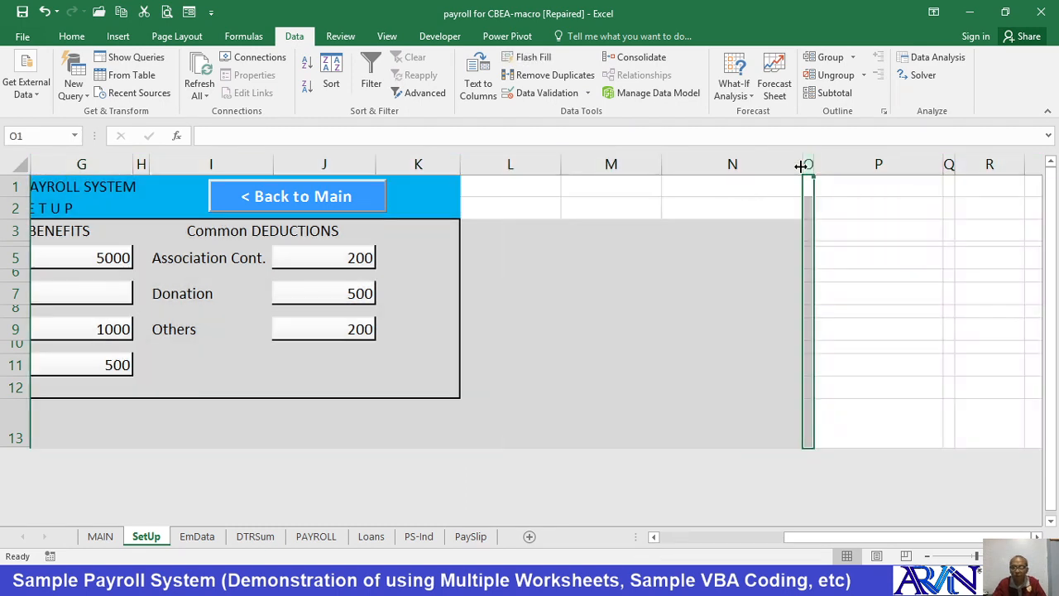
key("ctrl+shift+Right")
right_click(754, 165)
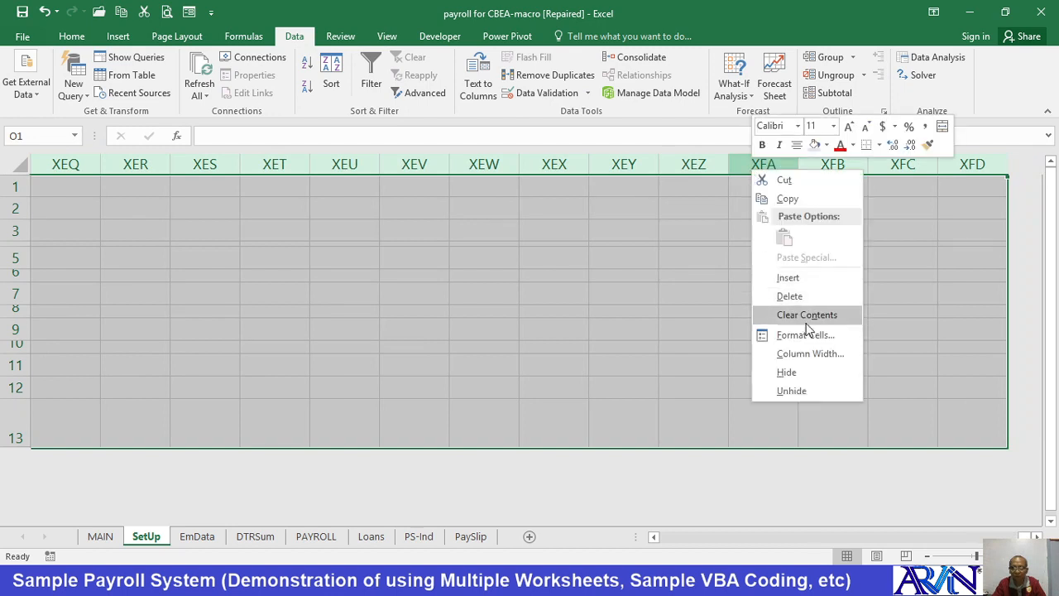
left_click(784, 371)
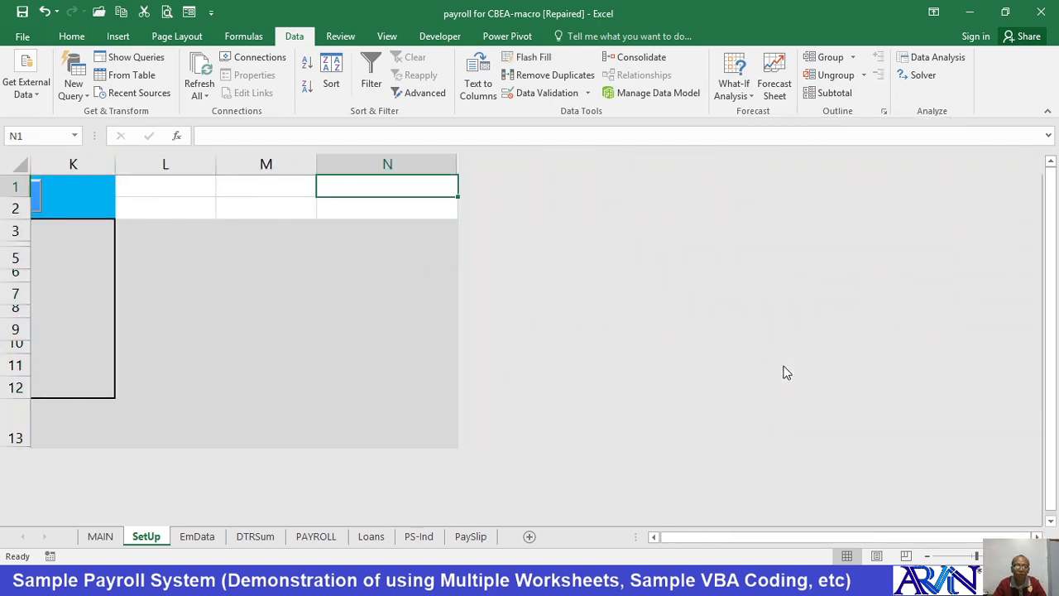
left_click_drag(199, 163, 221, 164)
key("ctrl+Home")
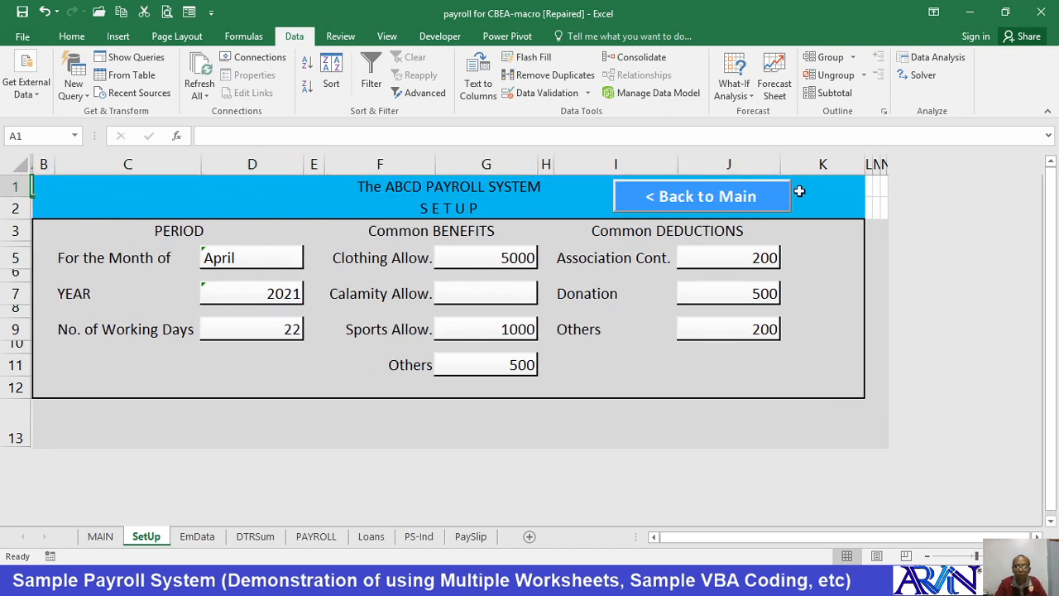
- Fill cells L1:N2 with light blue to extend the SetUp sheet's title band
left_click_drag(873, 186, 880, 206)
left_click(70, 37)
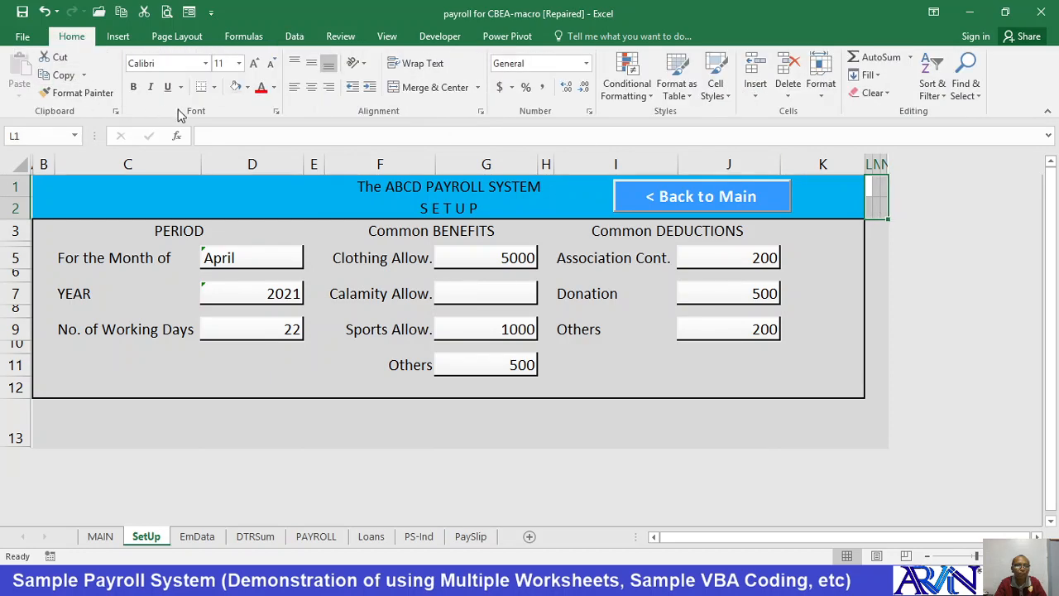
left_click(248, 89)
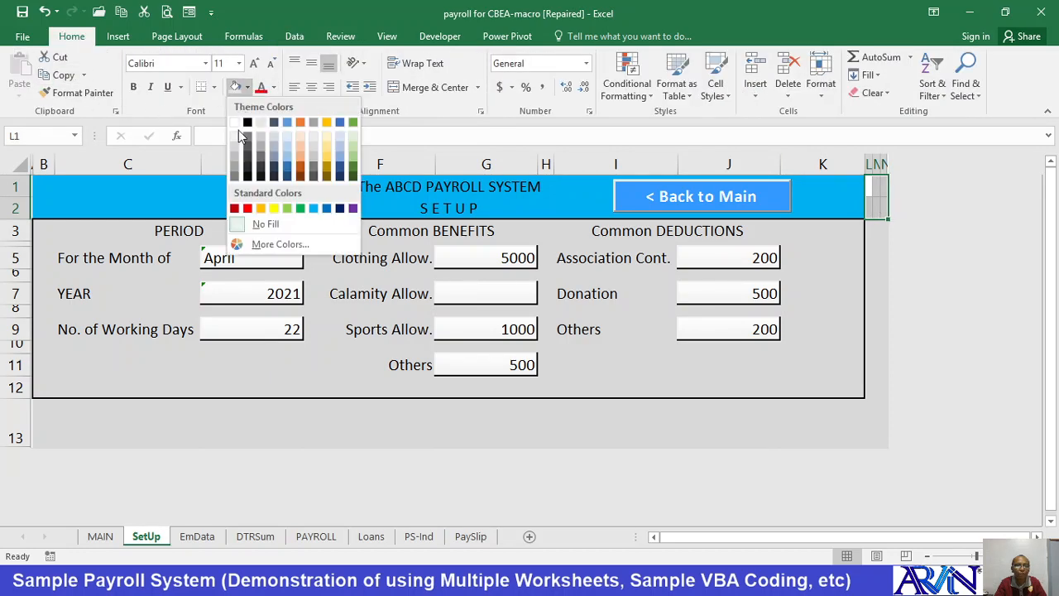
left_click(321, 208)
left_click(411, 276)
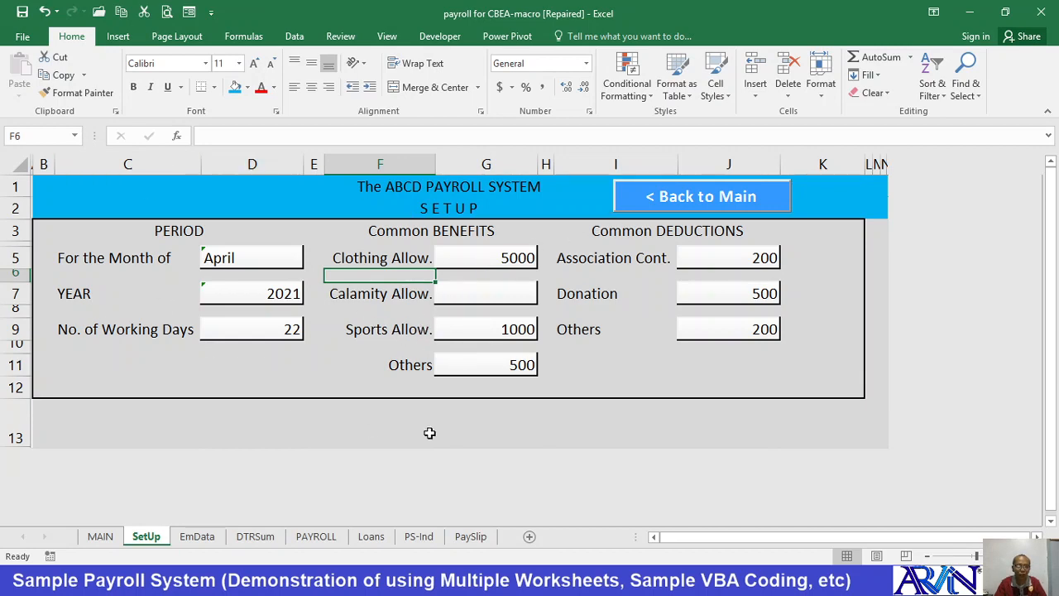
- Unhide the columns beyond Birth Date on the EmData sheet
left_click(205, 539)
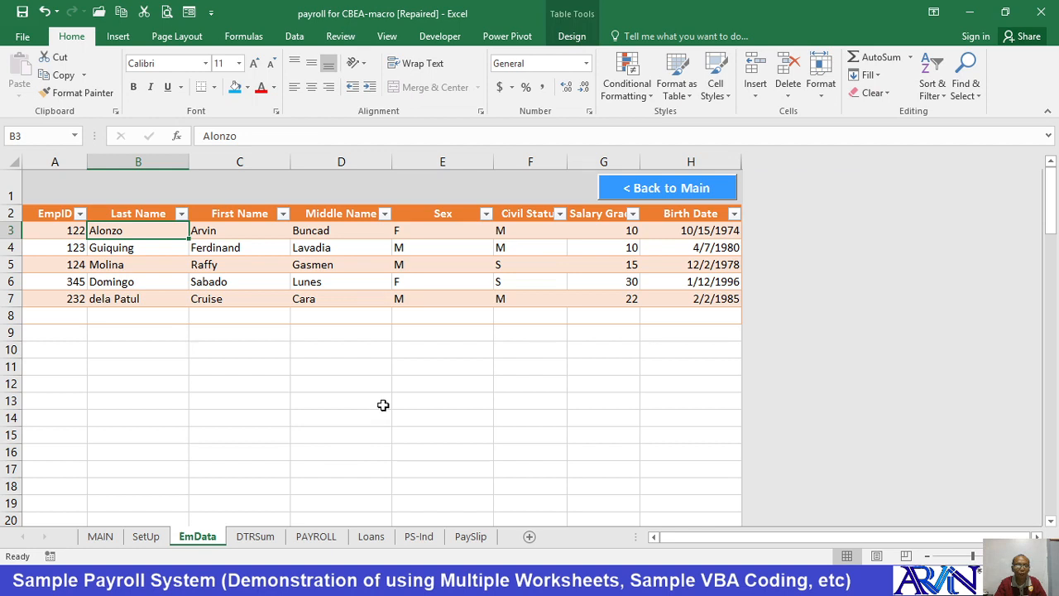
scroll(383, 405, "down", 11)
scroll(362, 383, "up", 6)
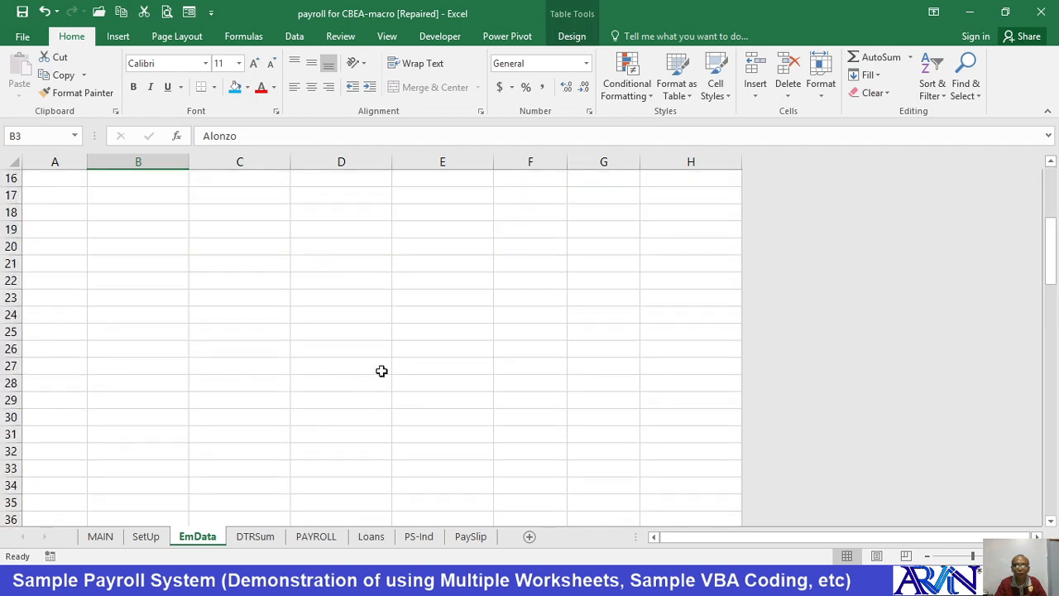
scroll(381, 371, "up", 5)
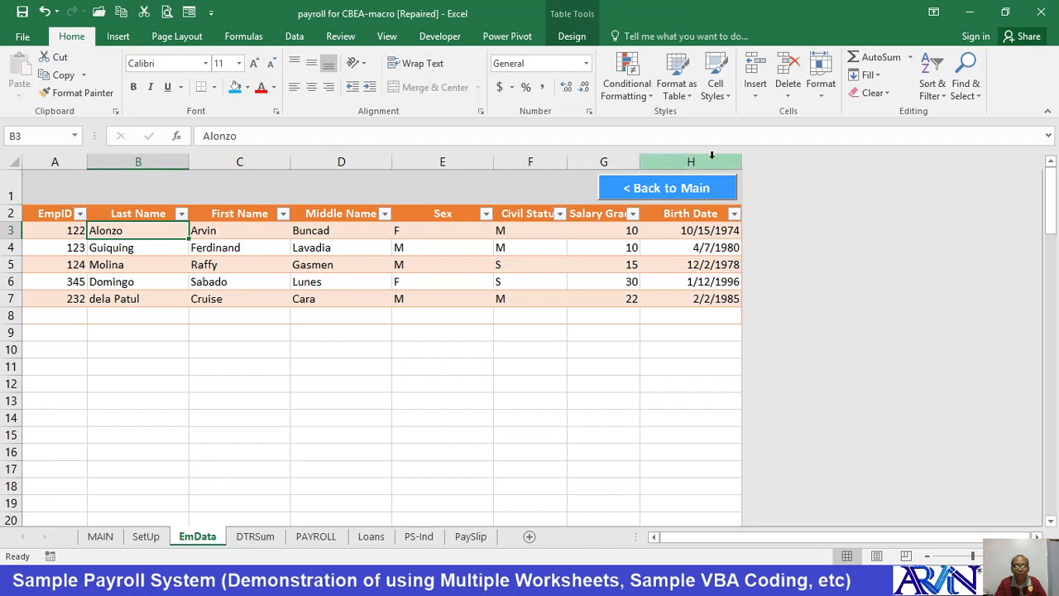
left_click_drag(717, 159, 749, 163)
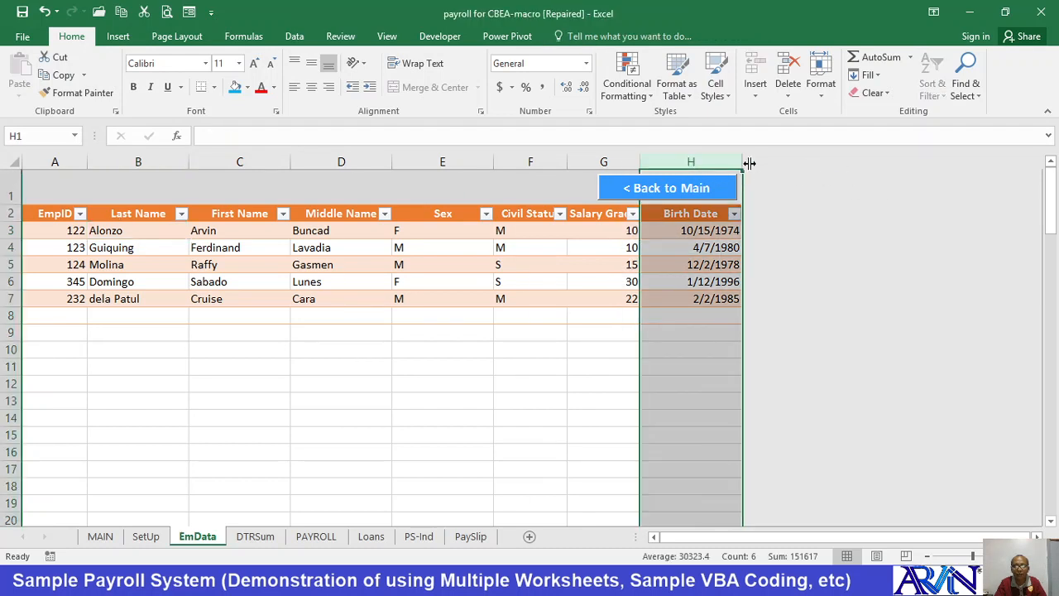
right_click(720, 162)
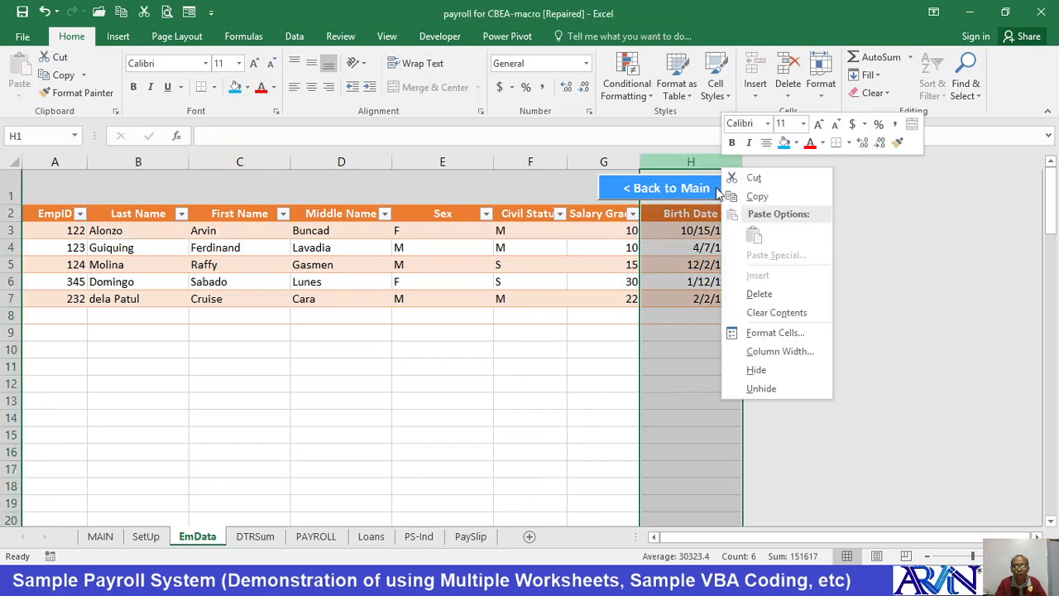
left_click(754, 387)
- Hide all EmData columns from column J to the end of the sheet
left_click(771, 161)
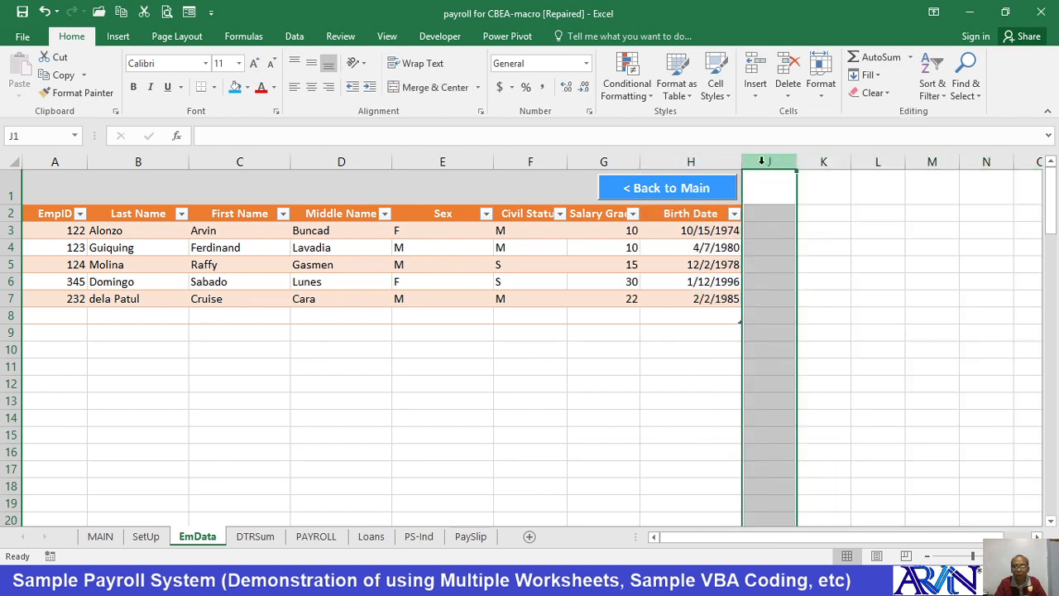
left_click(762, 165)
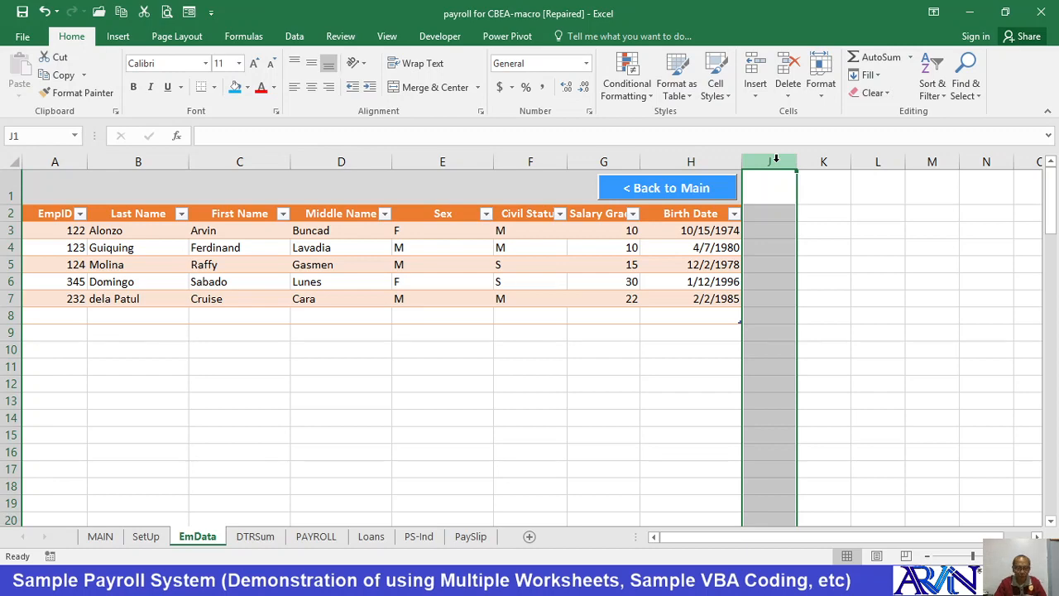
key("ctrl+shift+Right")
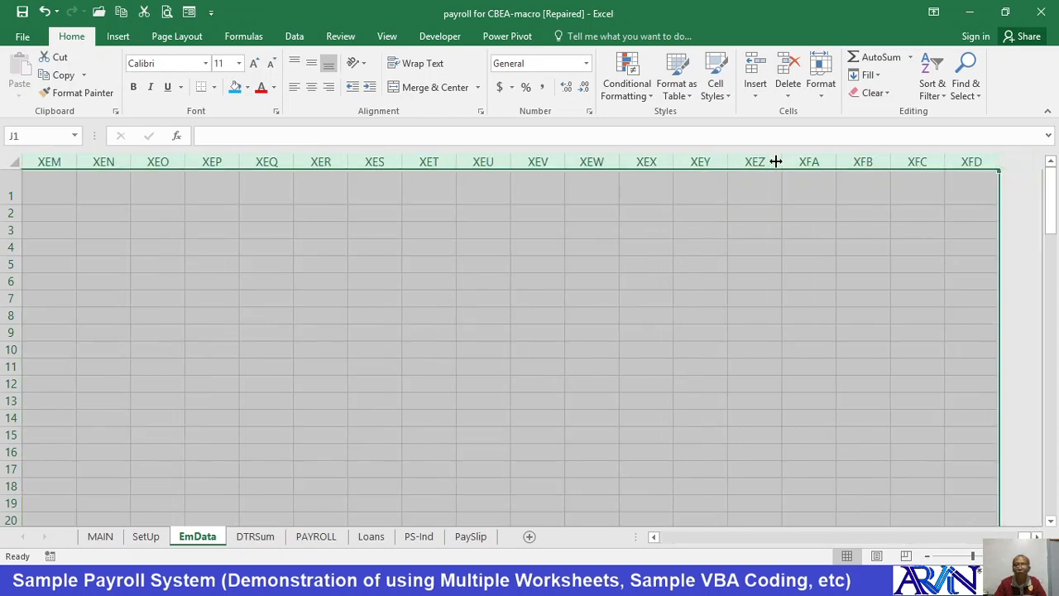
right_click(754, 161)
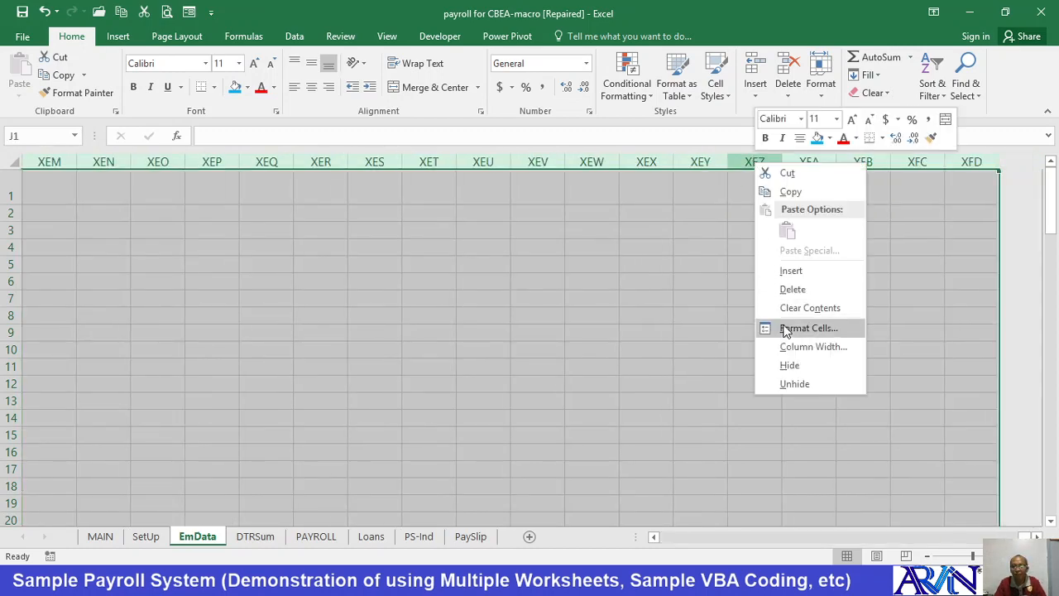
left_click(789, 364)
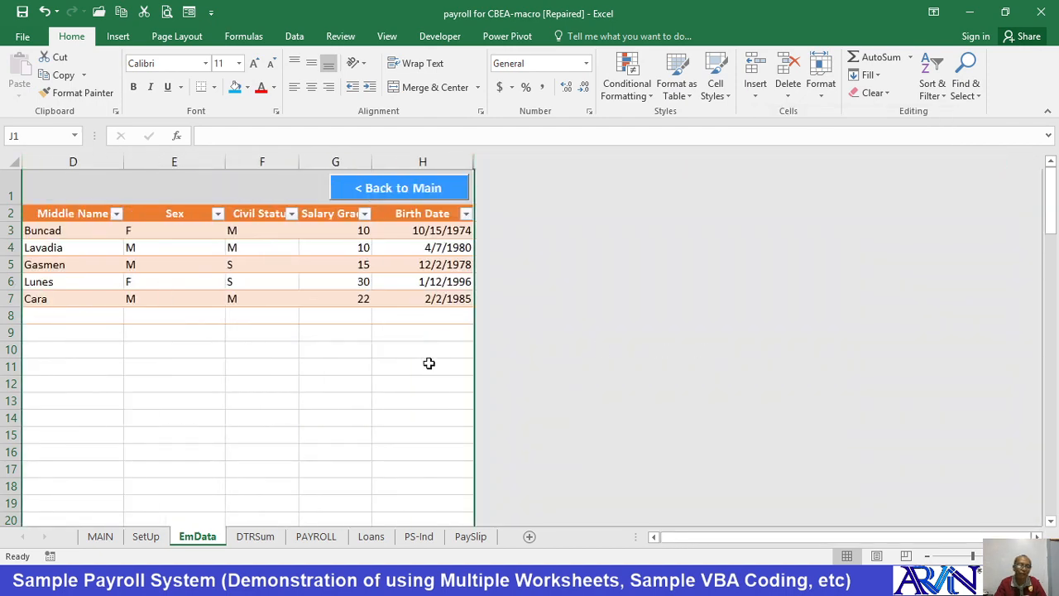
- Examine the DTRSum sheet's columns and how far down its bordered data-entry rows extend
left_click(266, 536)
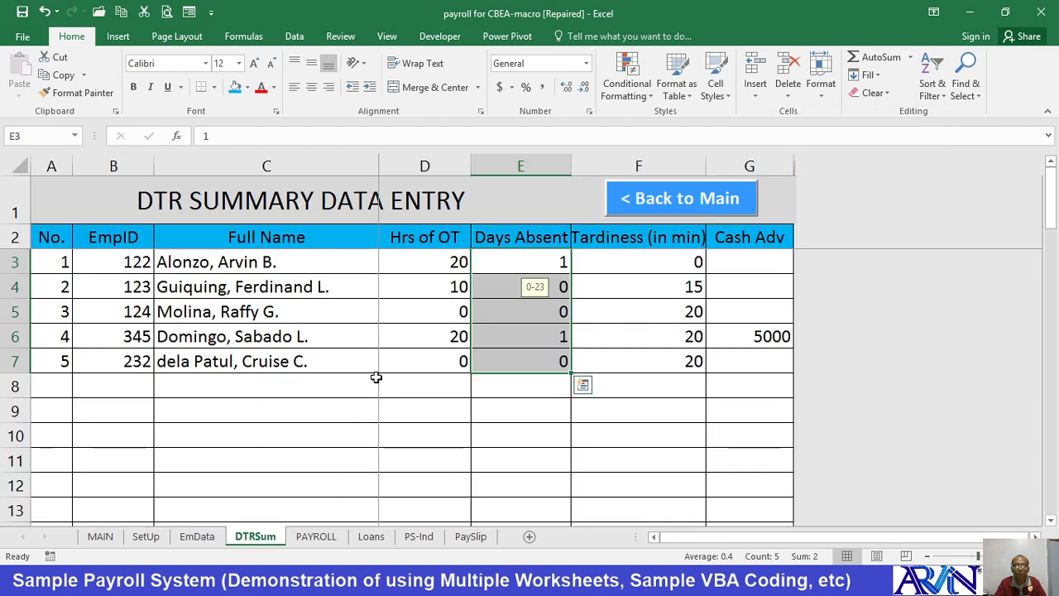
scroll(375, 377, "down", 5)
scroll(373, 368, "up", 5)
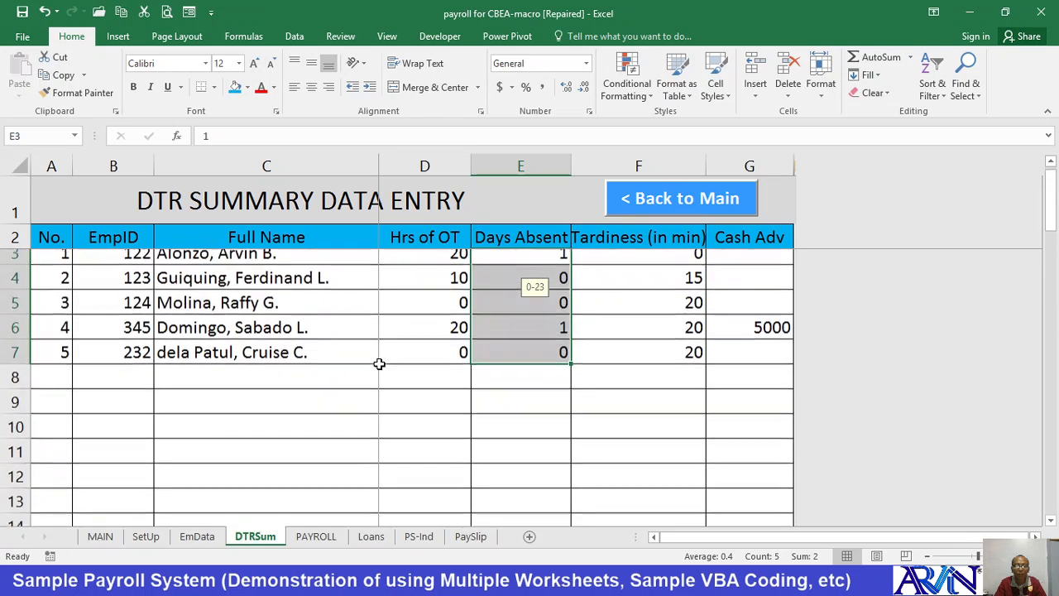
scroll(379, 362, "down", 15)
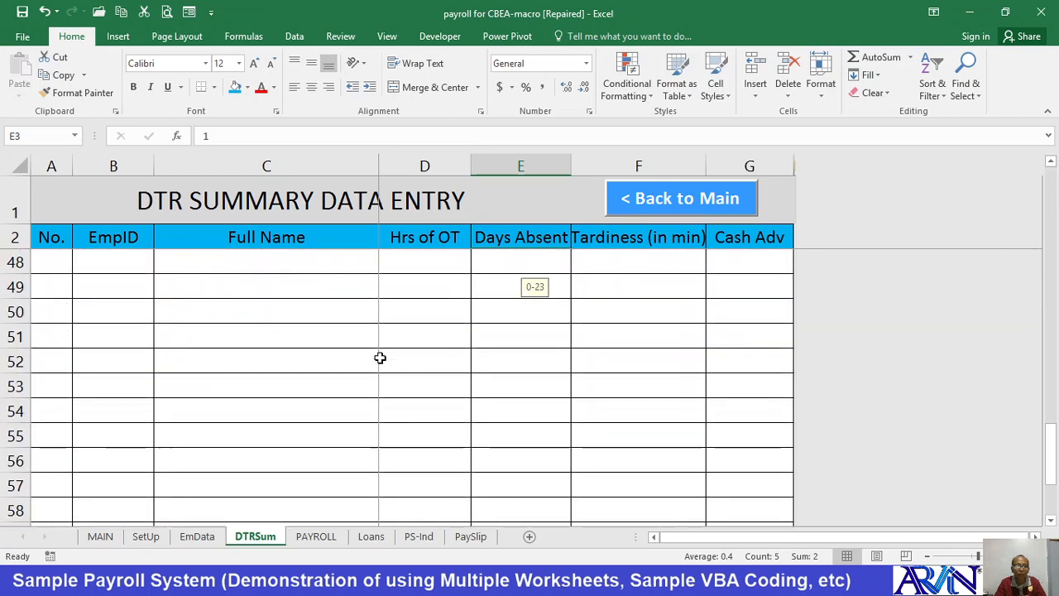
- Examine the PAYROLL sheet at a reduced zoom down to the end of its bordered table, and view the Loans sheet
left_click(315, 536)
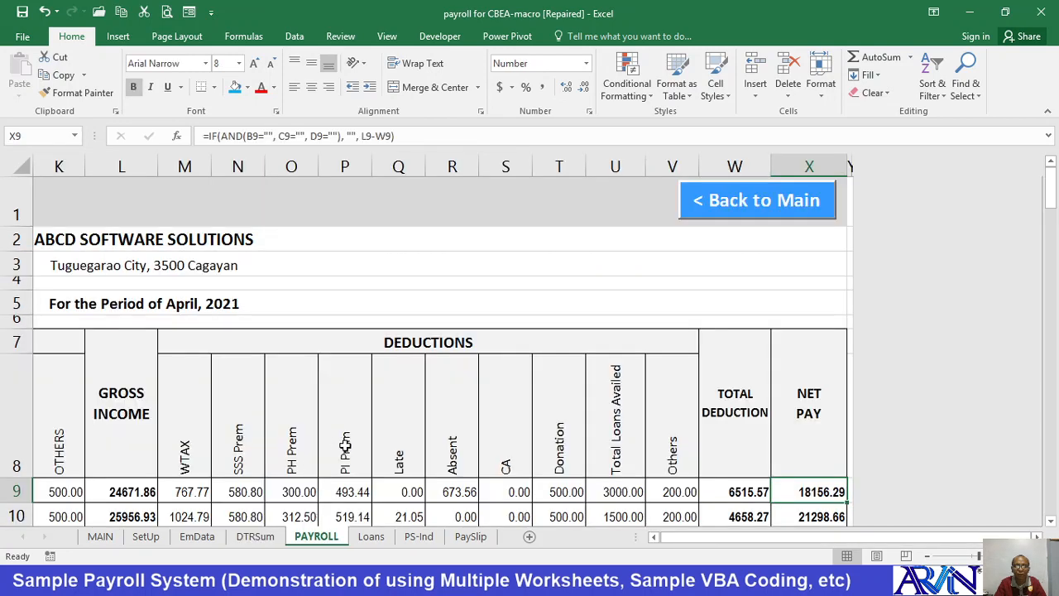
scroll(345, 445, "down", 2)
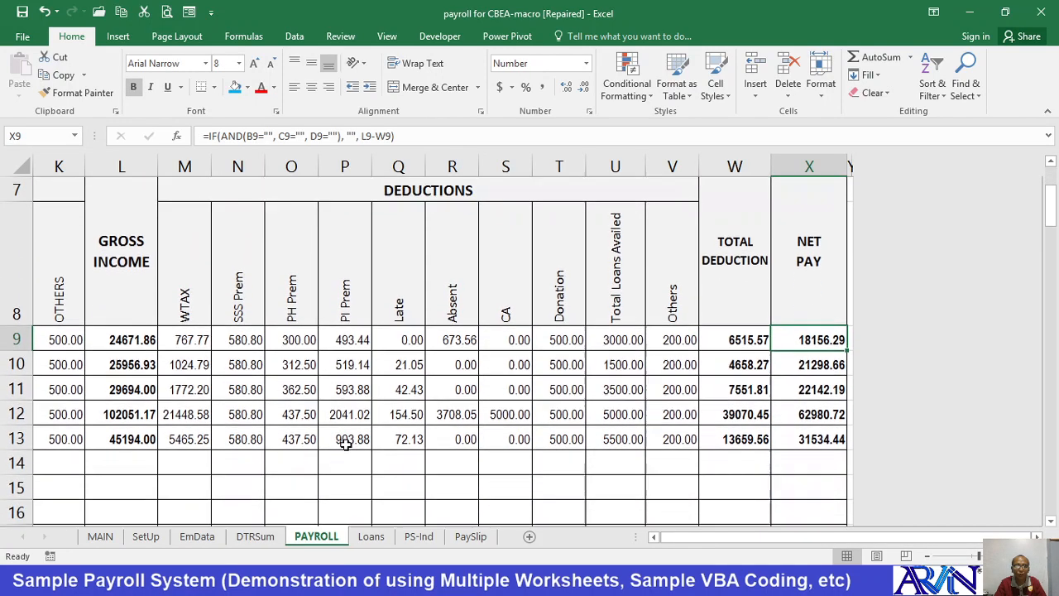
left_click(928, 555)
left_click(928, 556)
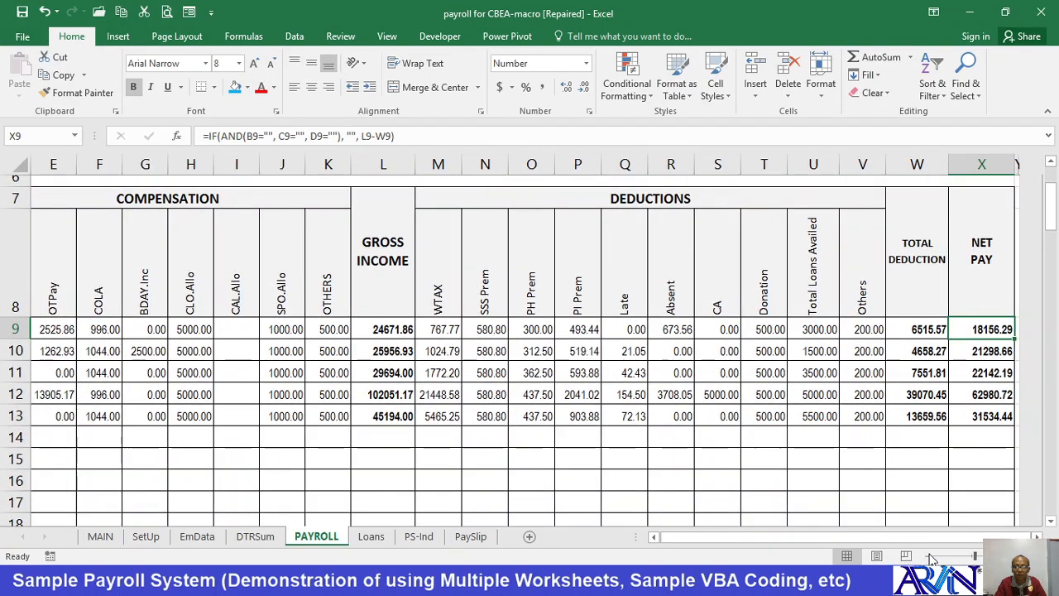
left_click(928, 556)
left_click(928, 556)
left_click(928, 556)
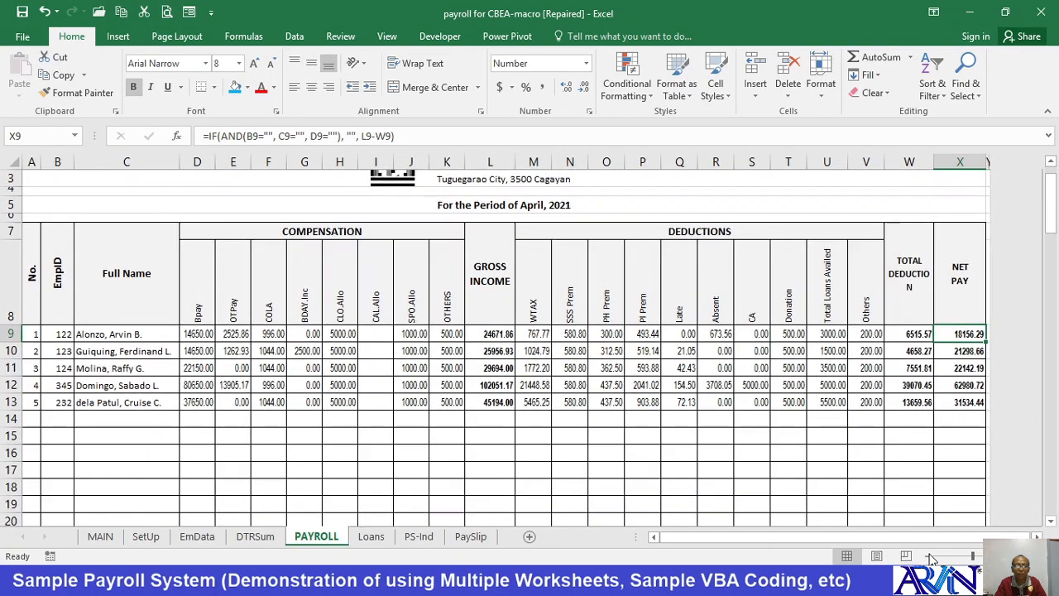
left_click(928, 556)
left_click(928, 556)
scroll(537, 451, "down", 7)
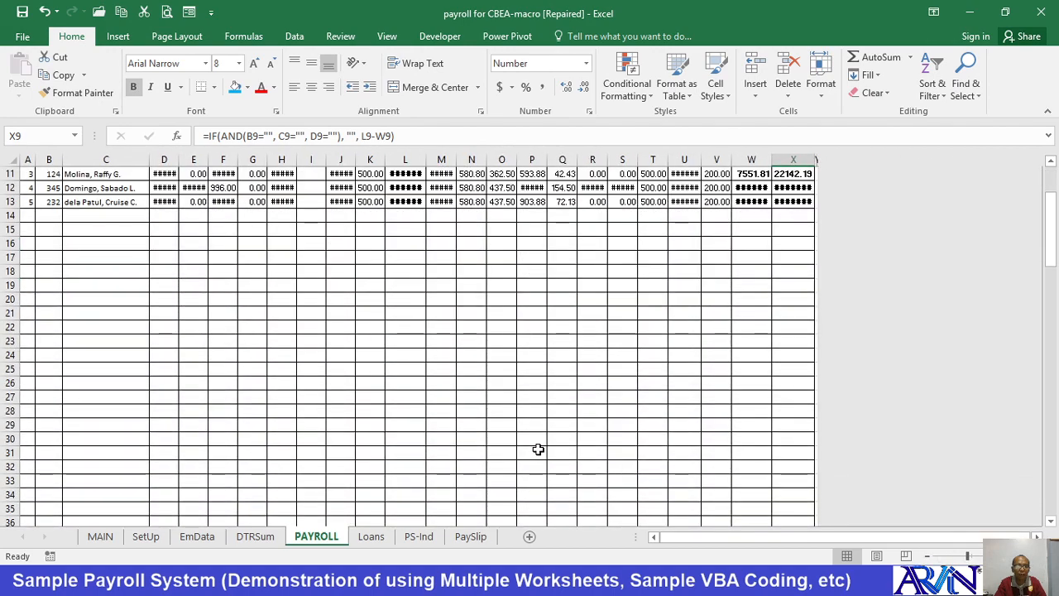
scroll(537, 449, "down", 16)
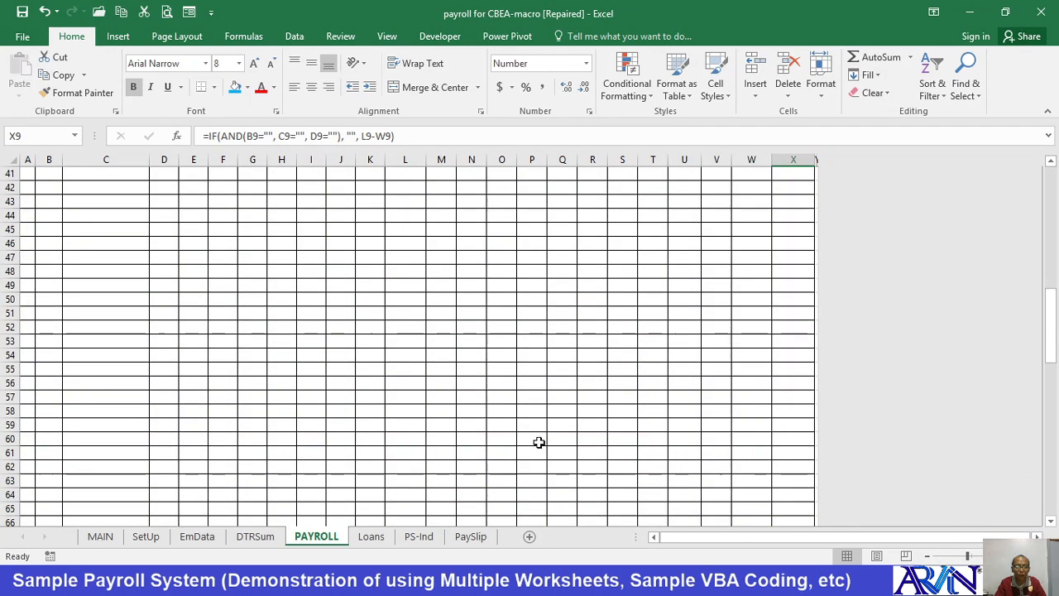
scroll(536, 430, "down", 10)
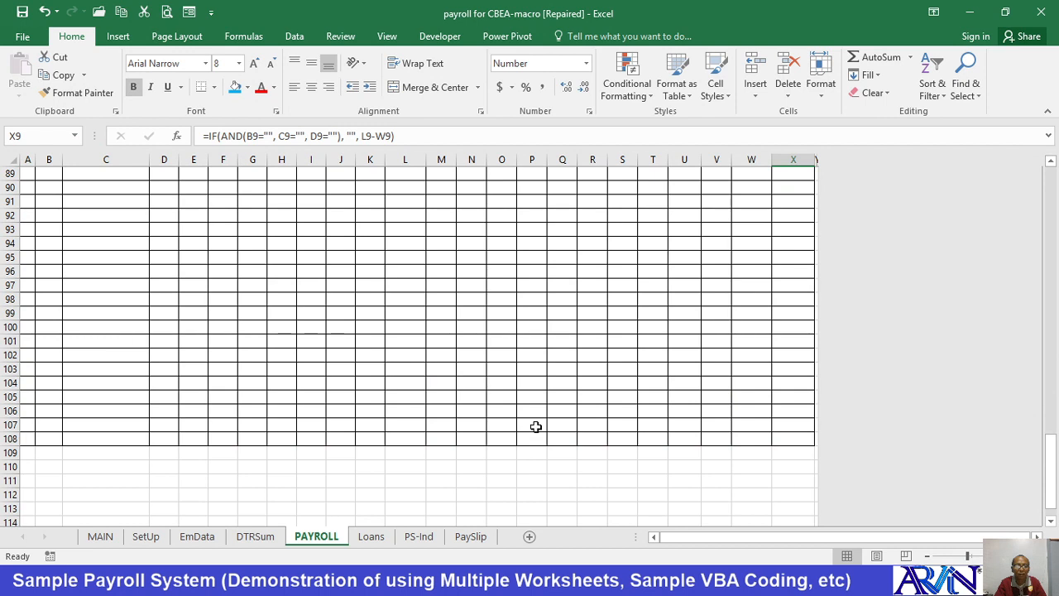
scroll(537, 432, "up", 15)
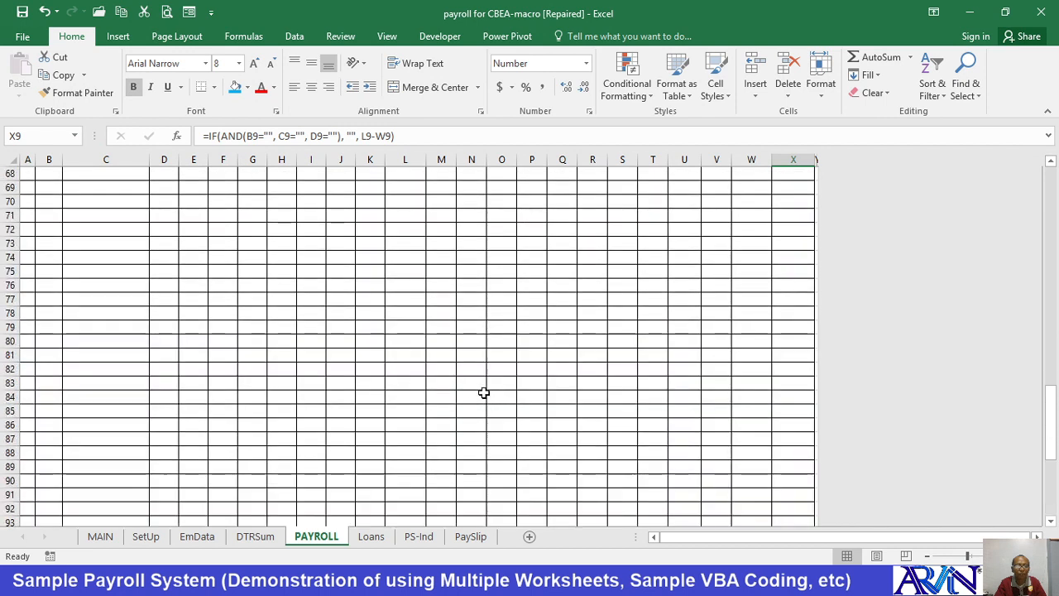
left_click(370, 536)
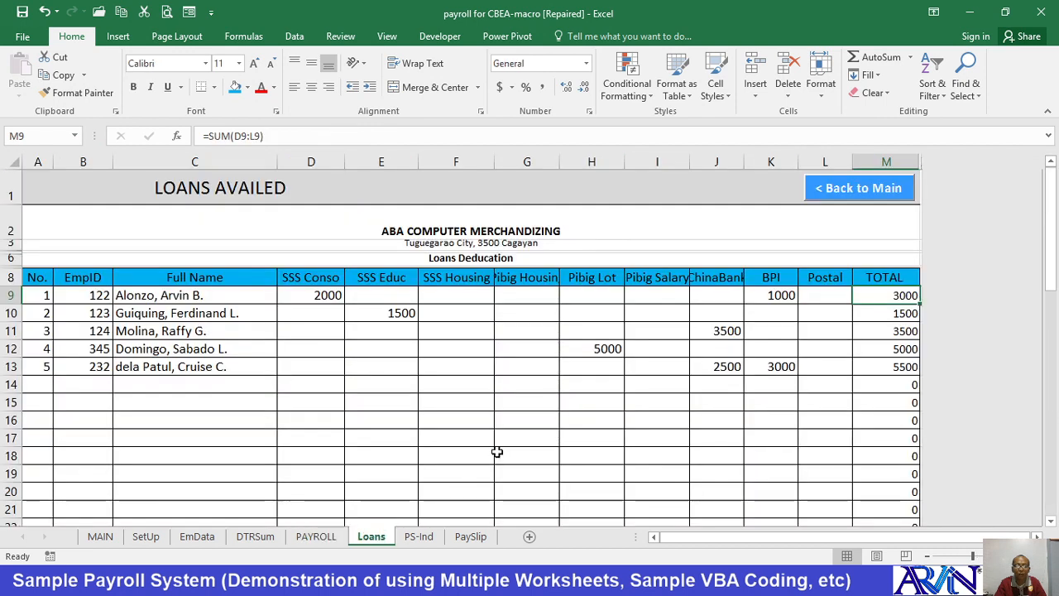
- Enter another employee's ID number in cell C7 of the individual pay slip on the PS-Ind sheet
left_click(419, 537)
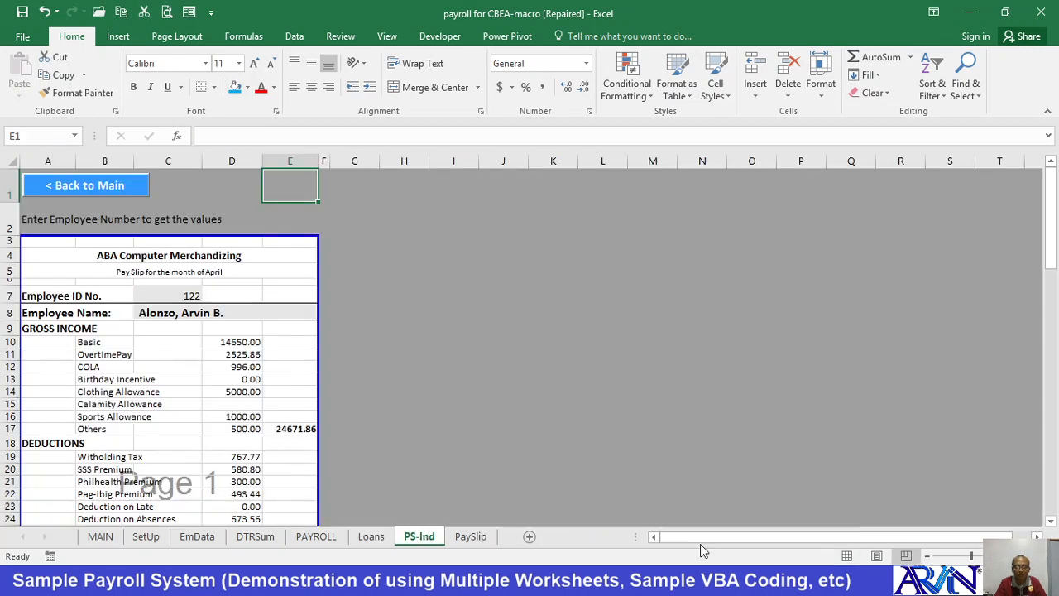
left_click(159, 394)
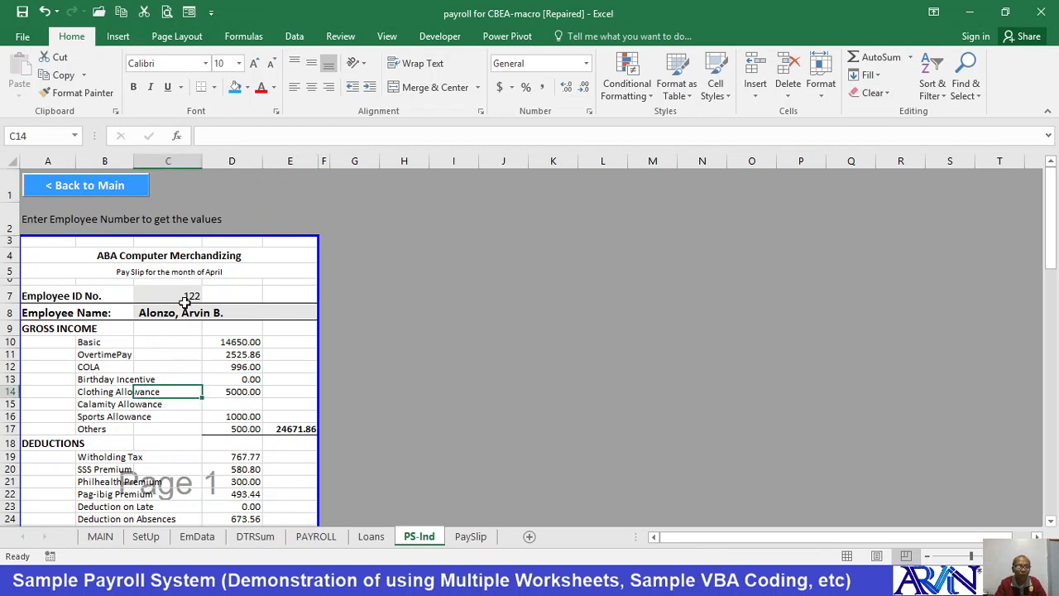
scroll(174, 306, "down", 2)
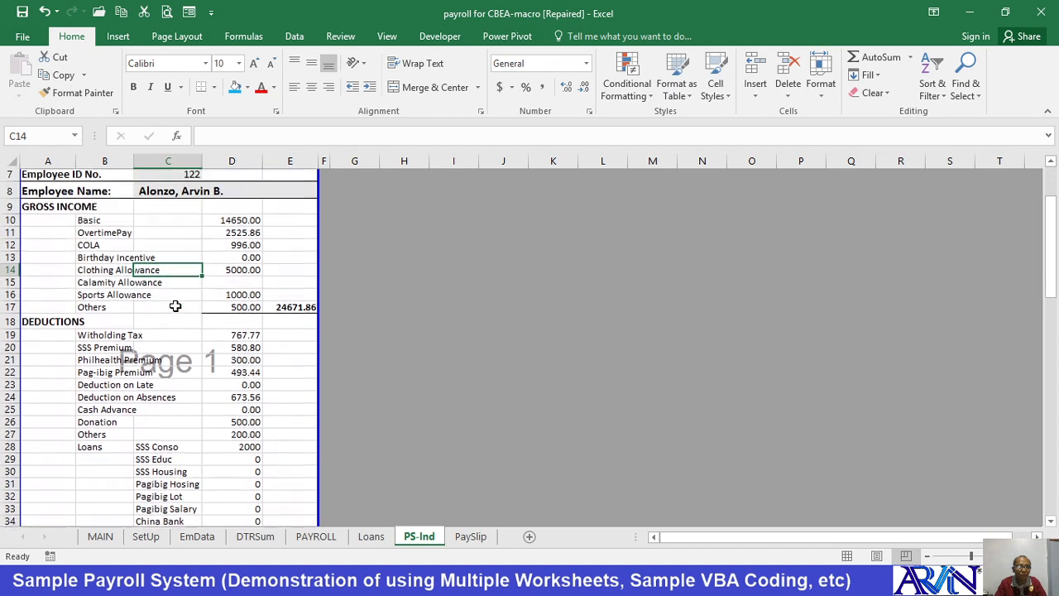
scroll(175, 306, "up", 2)
left_click(177, 295)
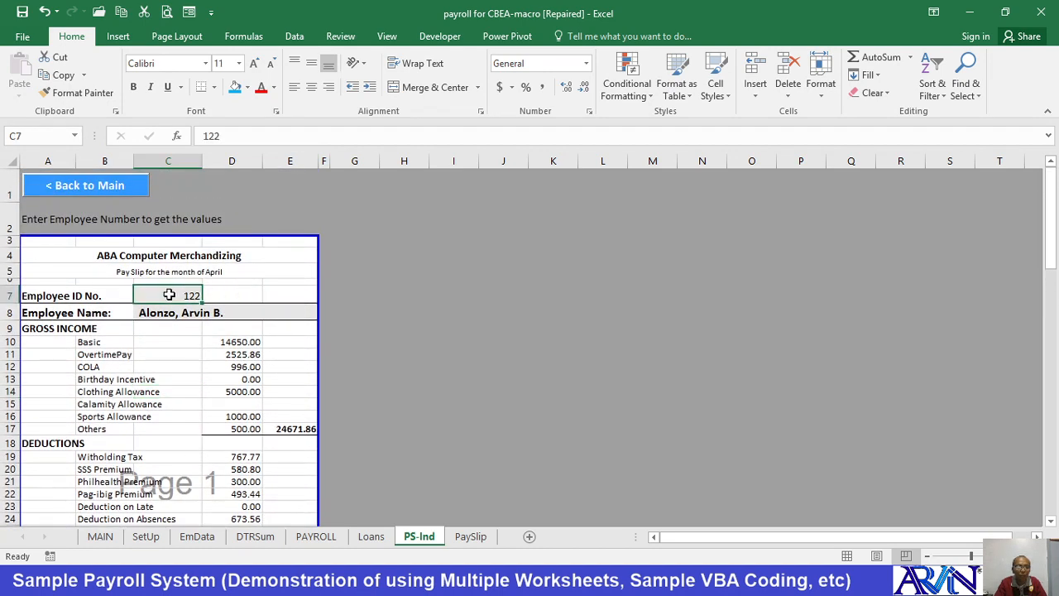
type("123")
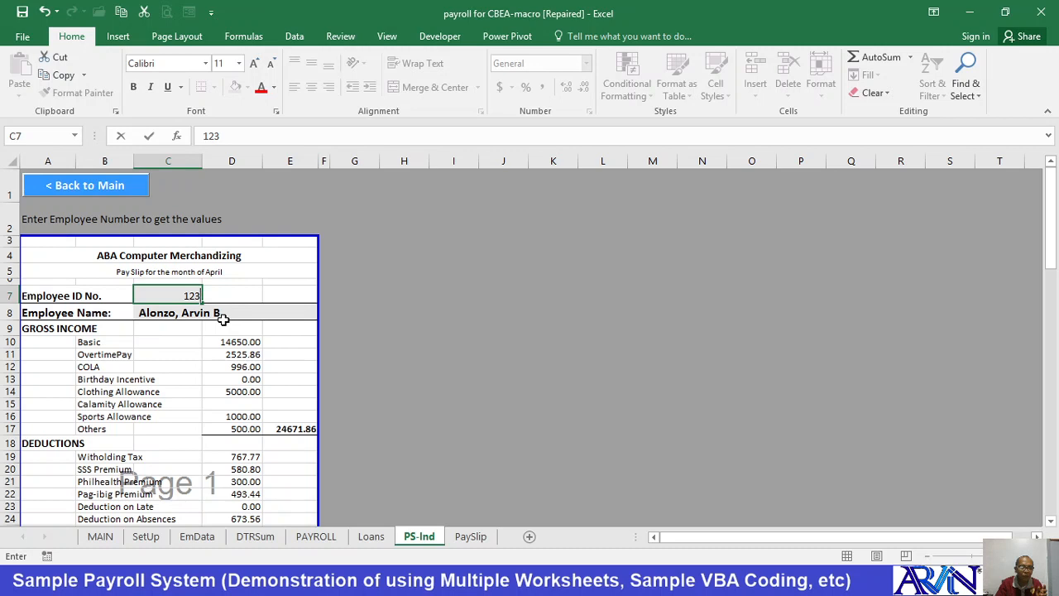
key("Return")
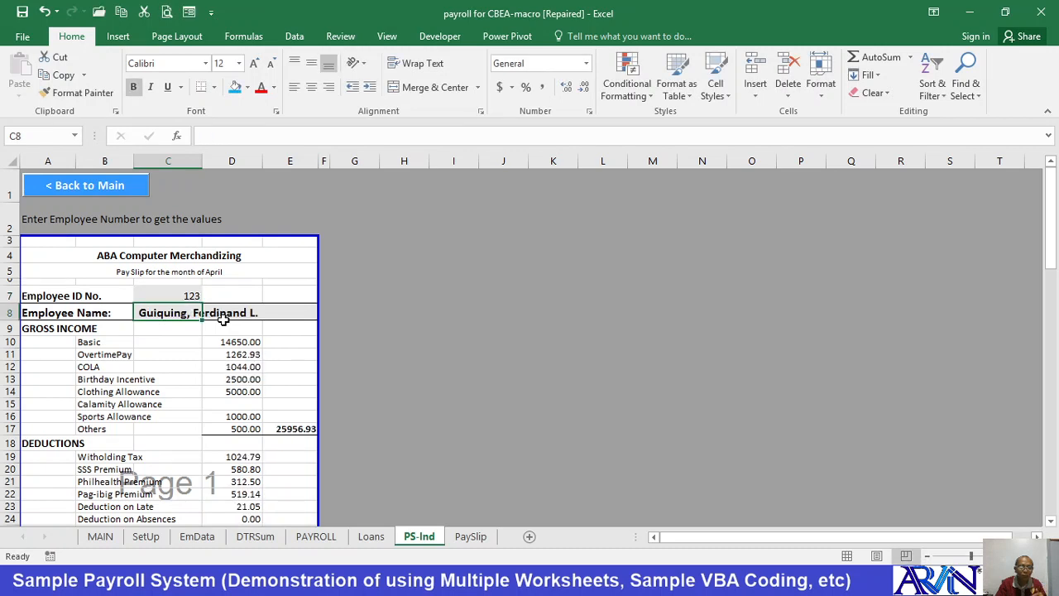
- Examine the pay slip's employee name, gross income and deduction cells down to Deduction on Absences
key("Down")
key("Down")
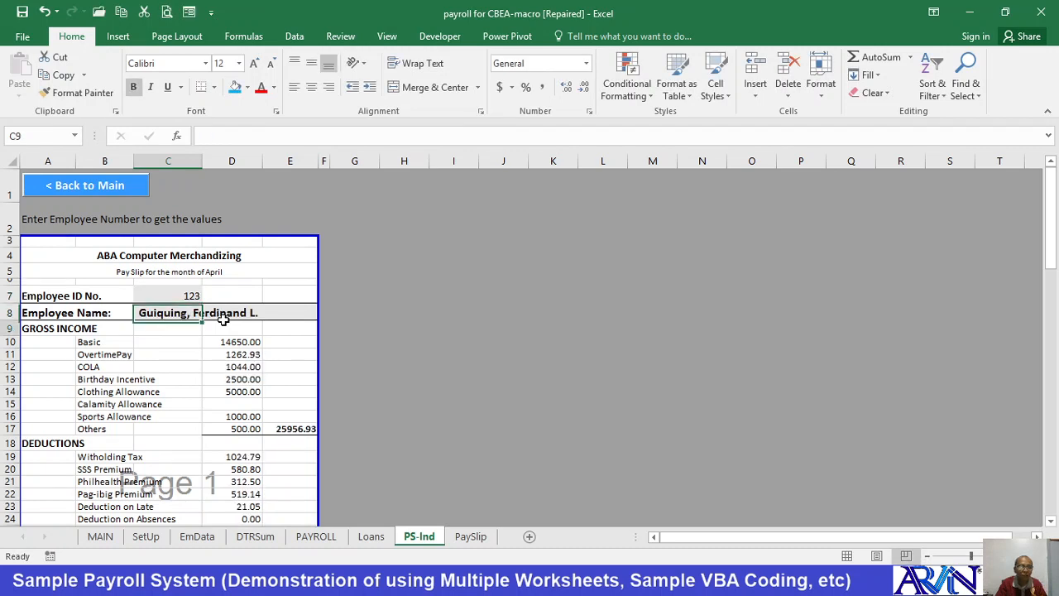
key("Right")
key("Up")
key("Up")
key("Left")
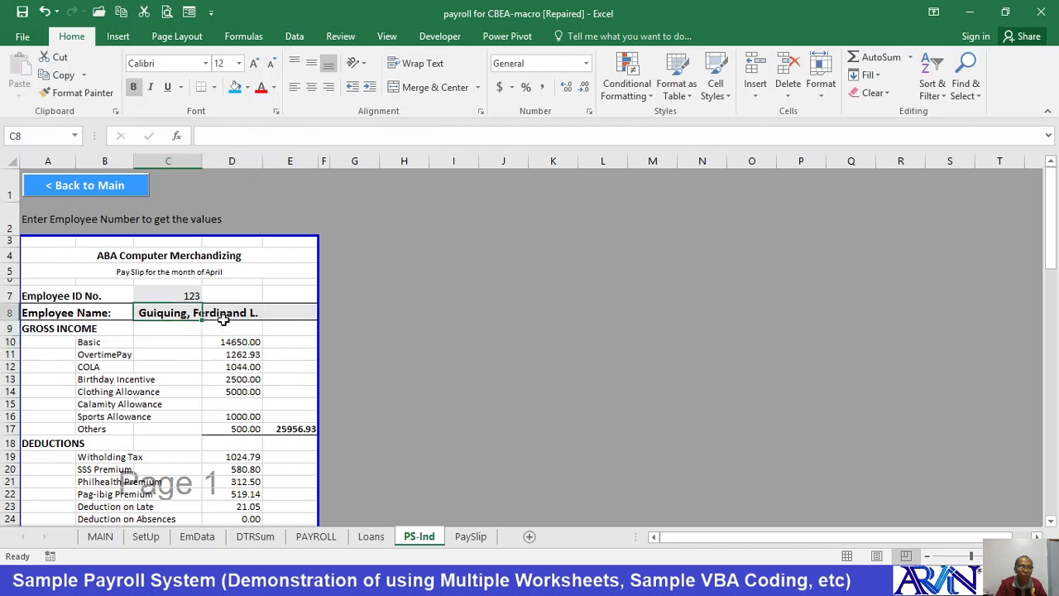
key("Down")
key("Down")
key("Right")
key("Down")
key("Down")
key("Down")
key("Down")
key("Down")
key("Down")
key("Down")
key("Down")
key("Down")
key("Down")
key("Down")
key("Down")
key("Down")
key("Down")
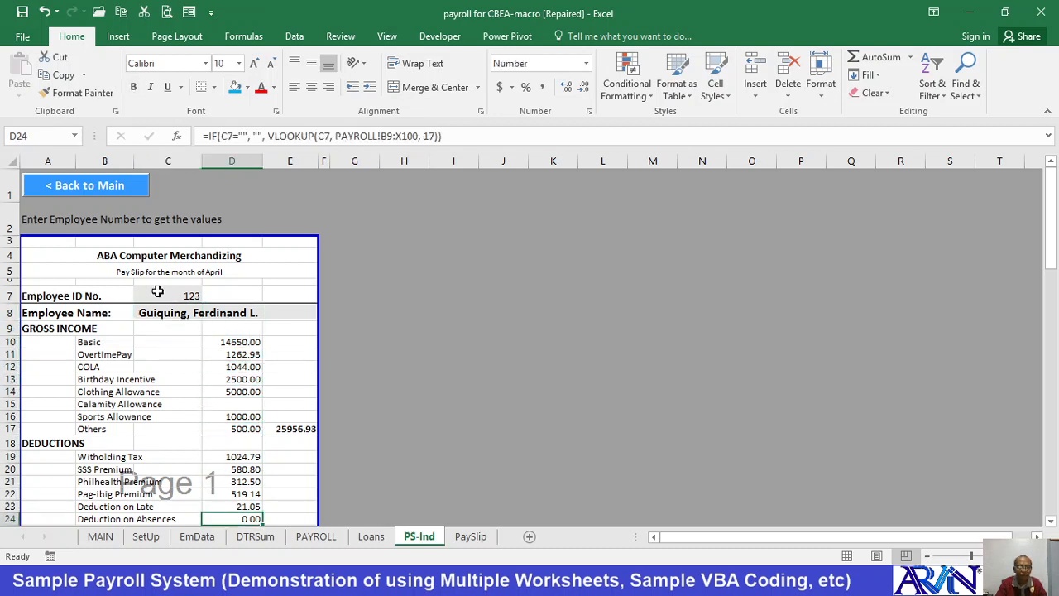
- Hide all PS-Ind columns from column G to the end of the sheet
scroll(158, 291, "down", 1)
left_click(360, 158)
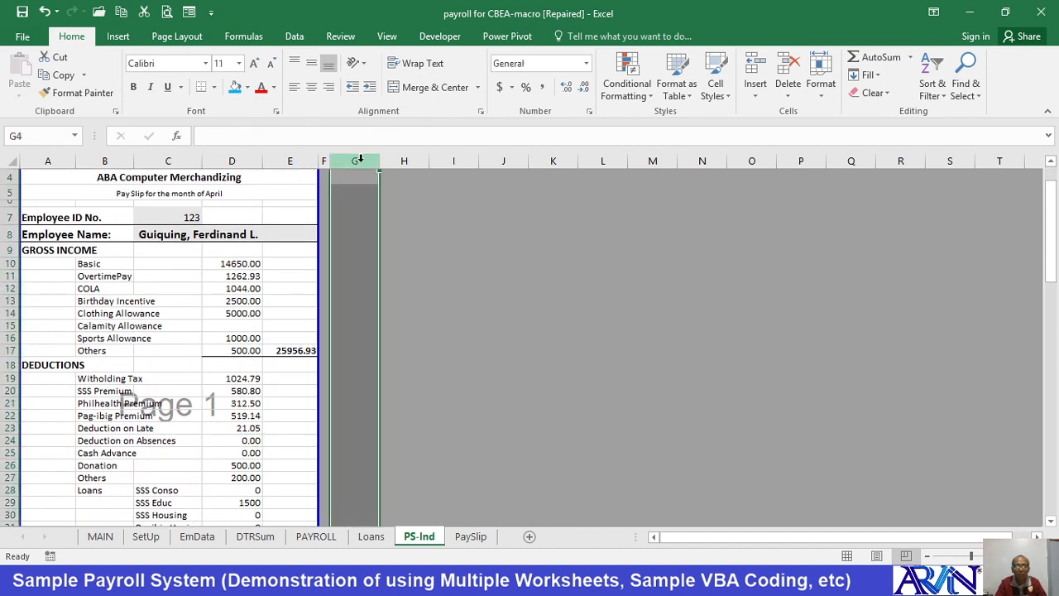
key("ctrl+shift+Right")
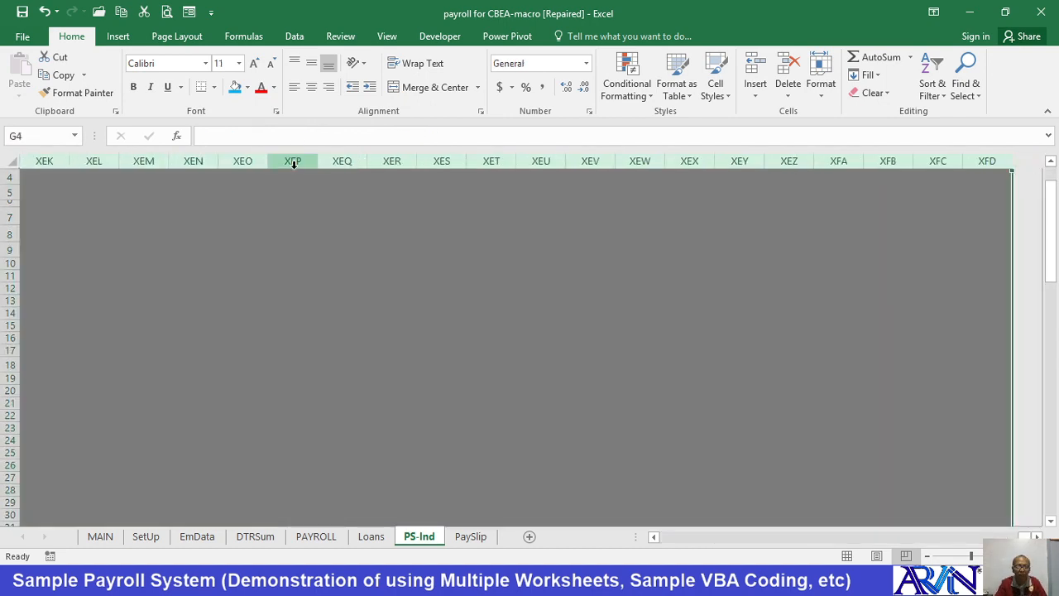
right_click(294, 162)
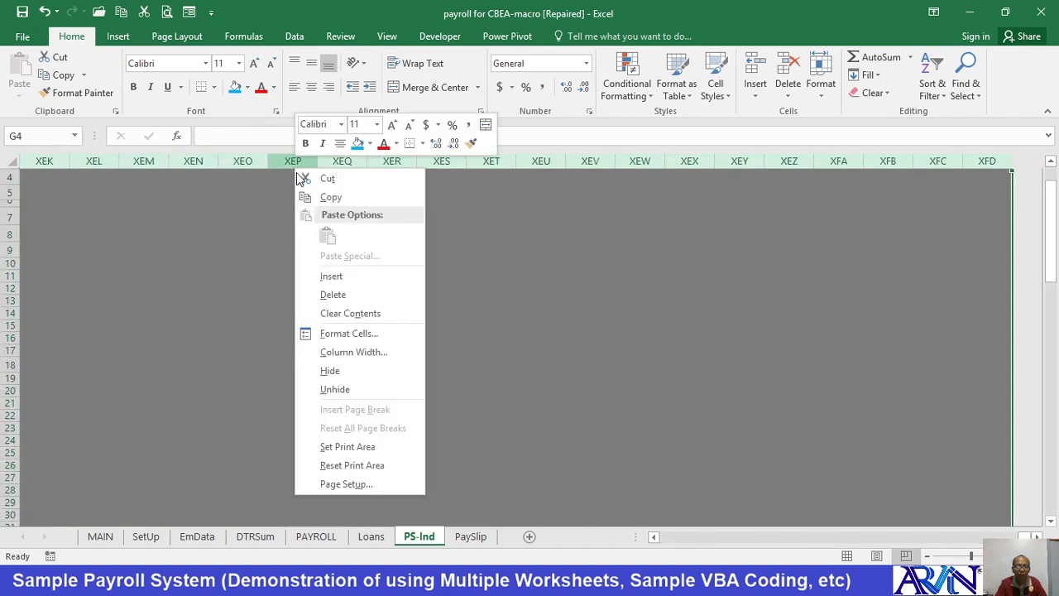
left_click(349, 376)
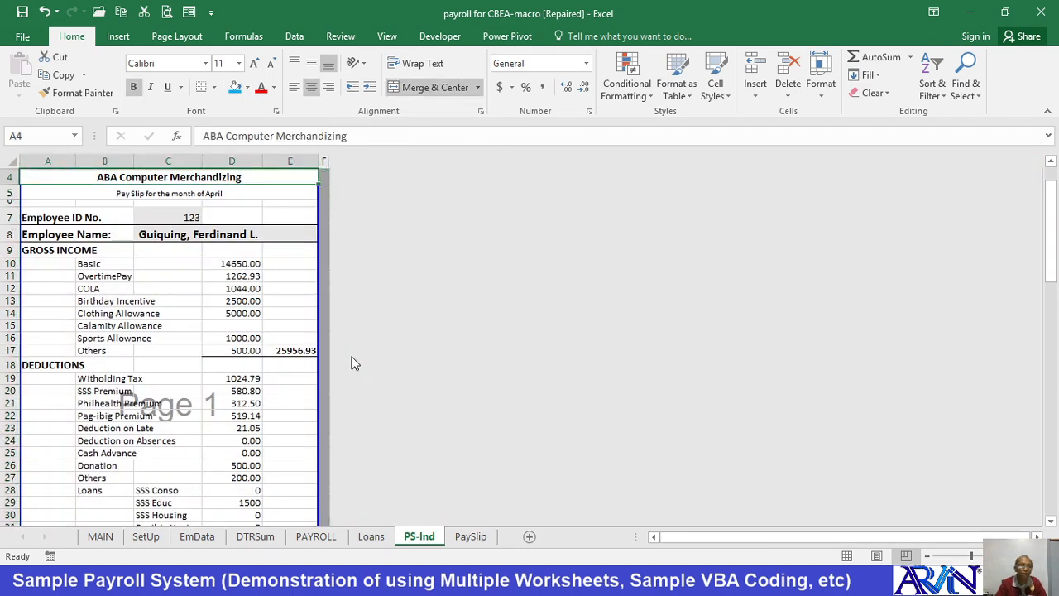
- Set the PS-Ind sheet's print area to the pay slip range A3:E40
scroll(344, 348, "up", 1)
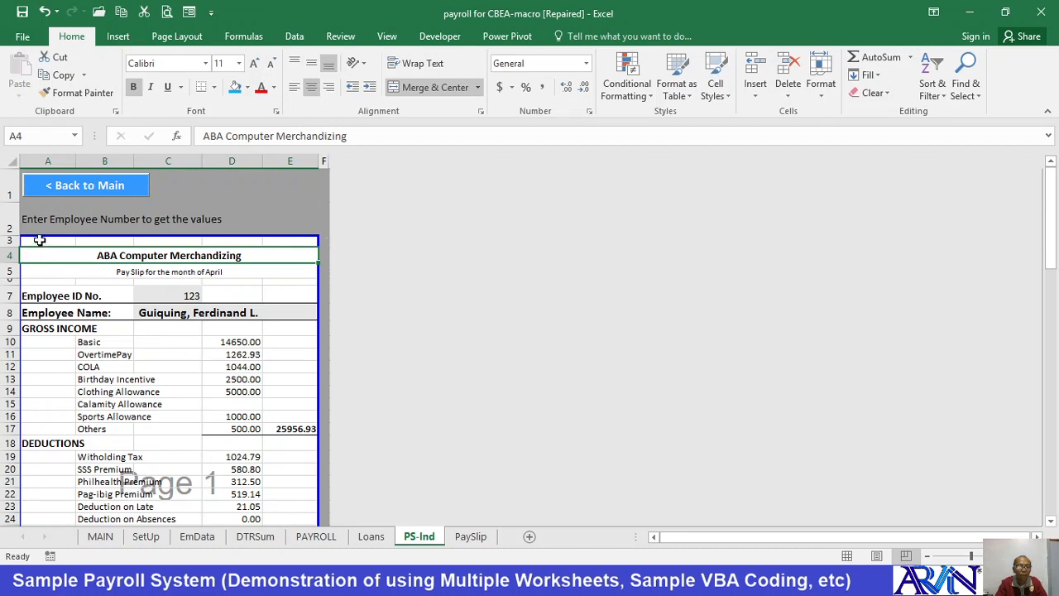
left_click_drag(39, 240, 338, 460)
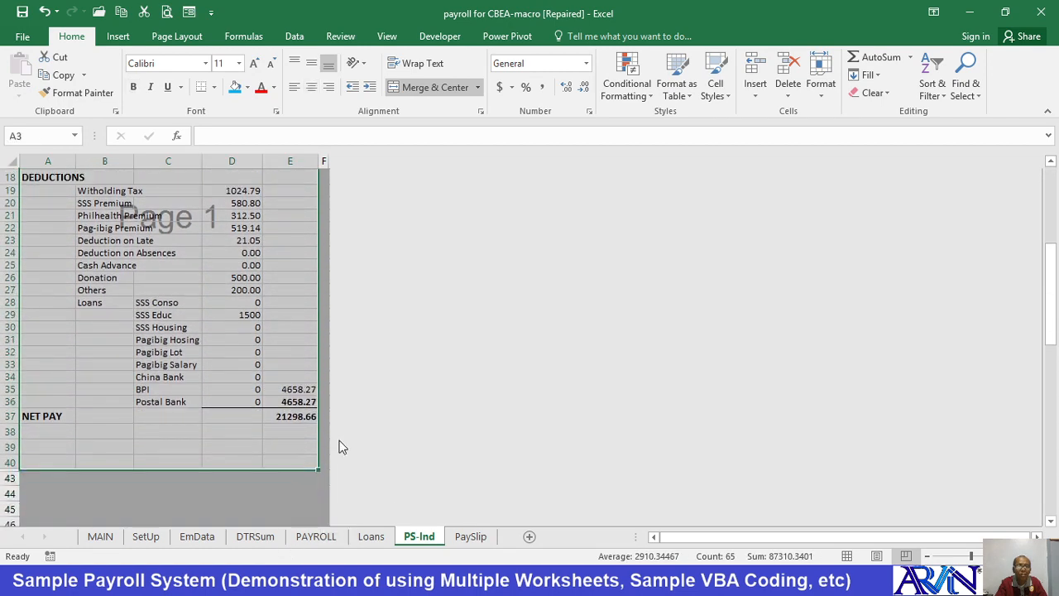
left_click(176, 36)
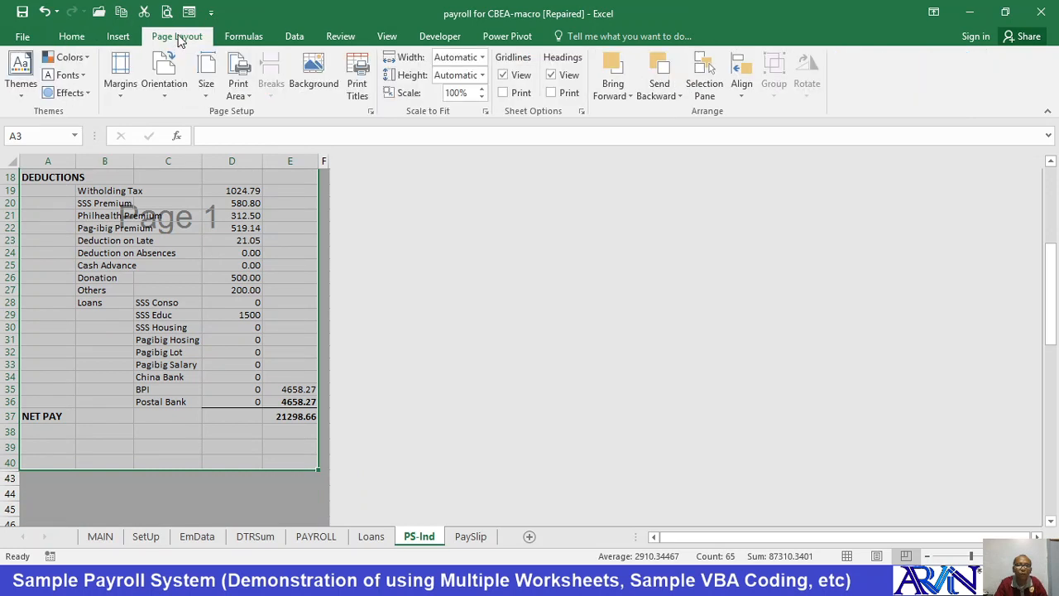
left_click(243, 73)
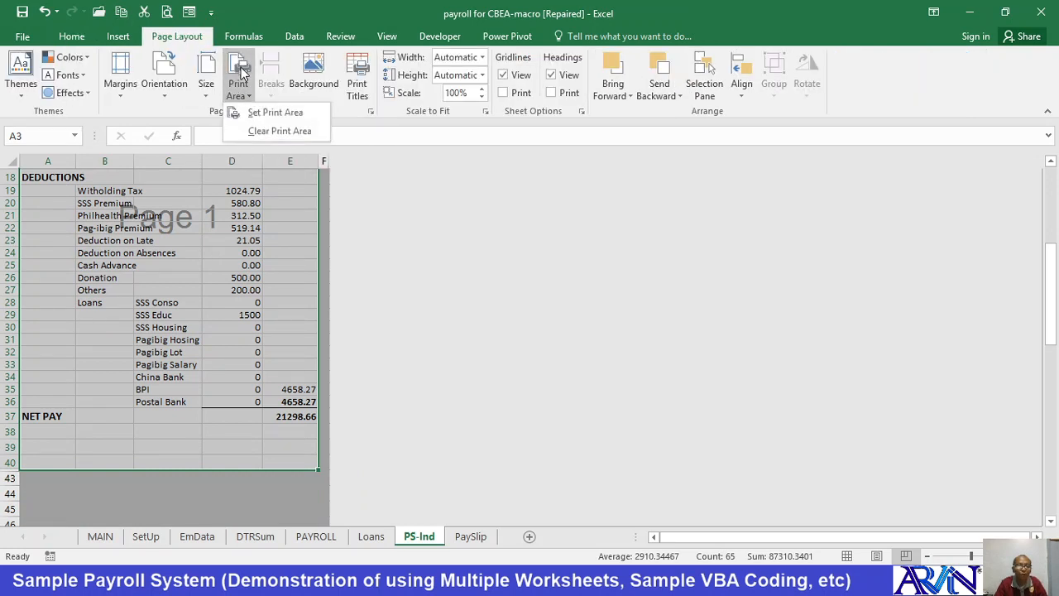
left_click(286, 112)
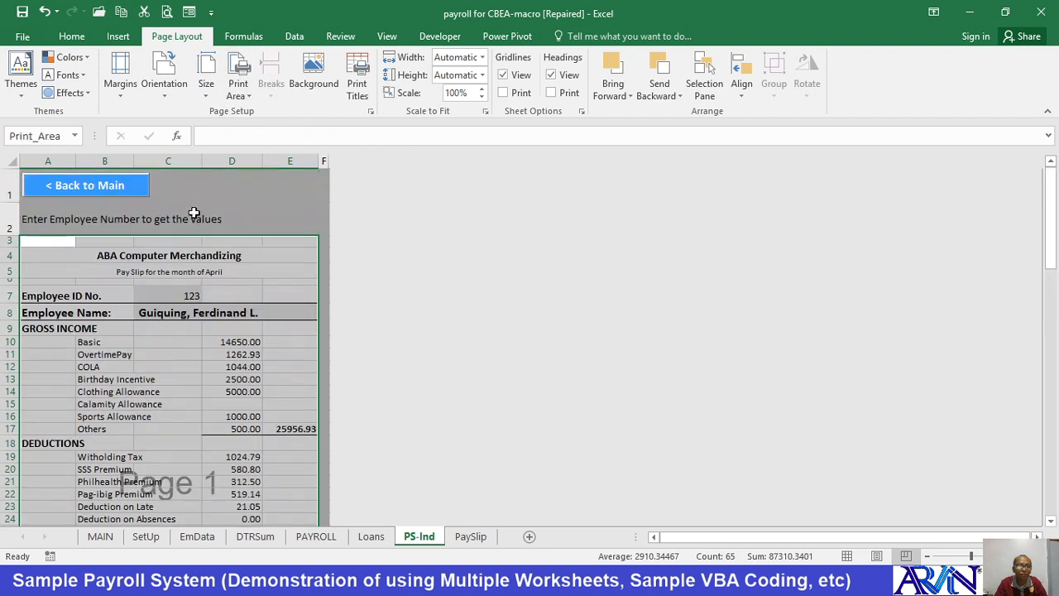